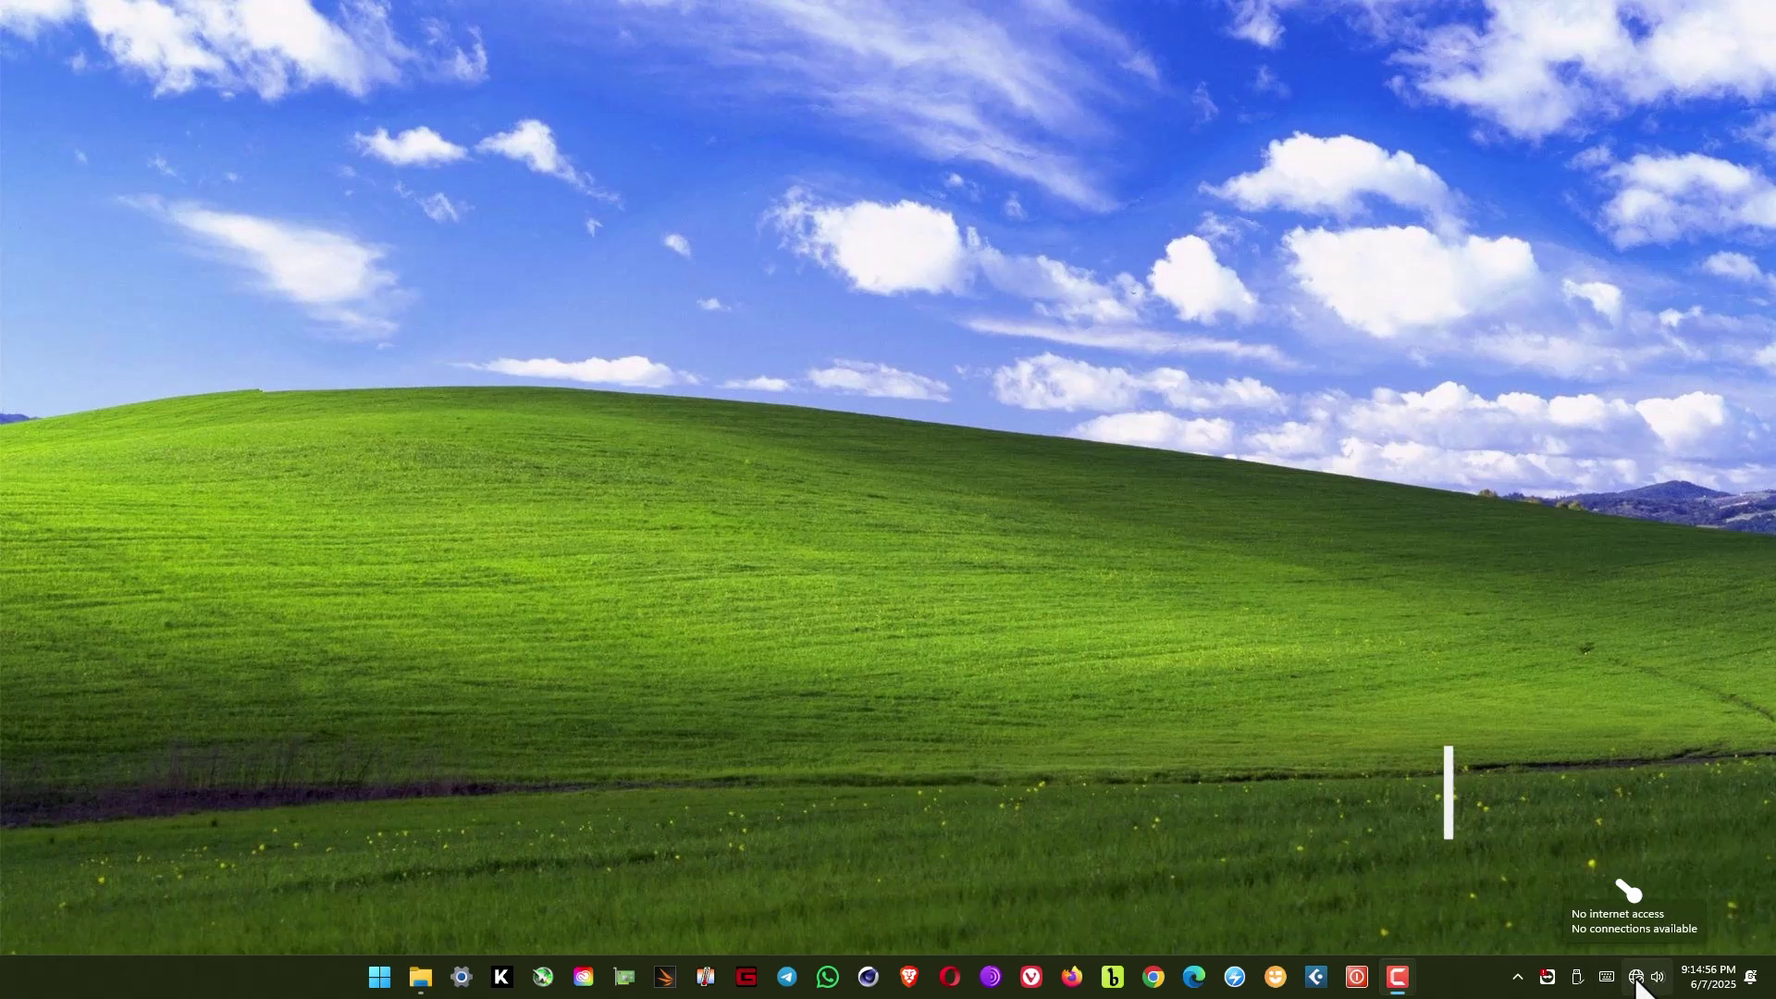
- Turn off Real-time protection in Windows Security's Virus & threat protection settings, then close the windows
left_click(459, 979)
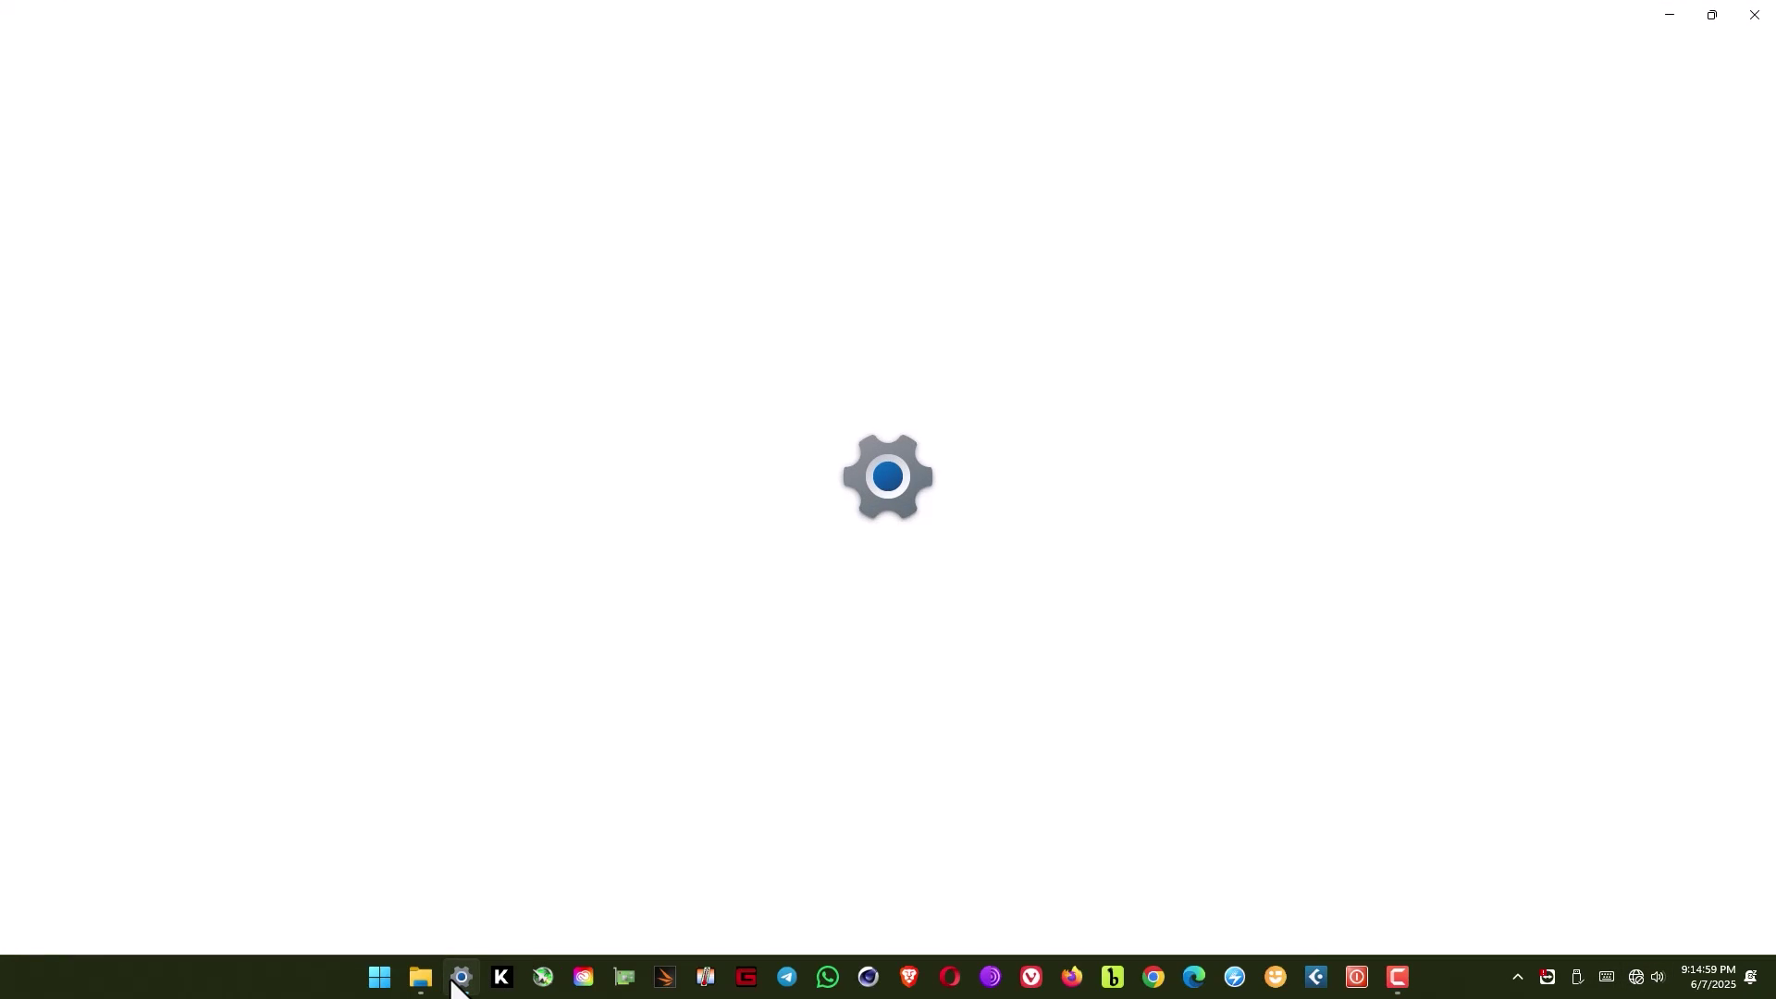
left_click(137, 572)
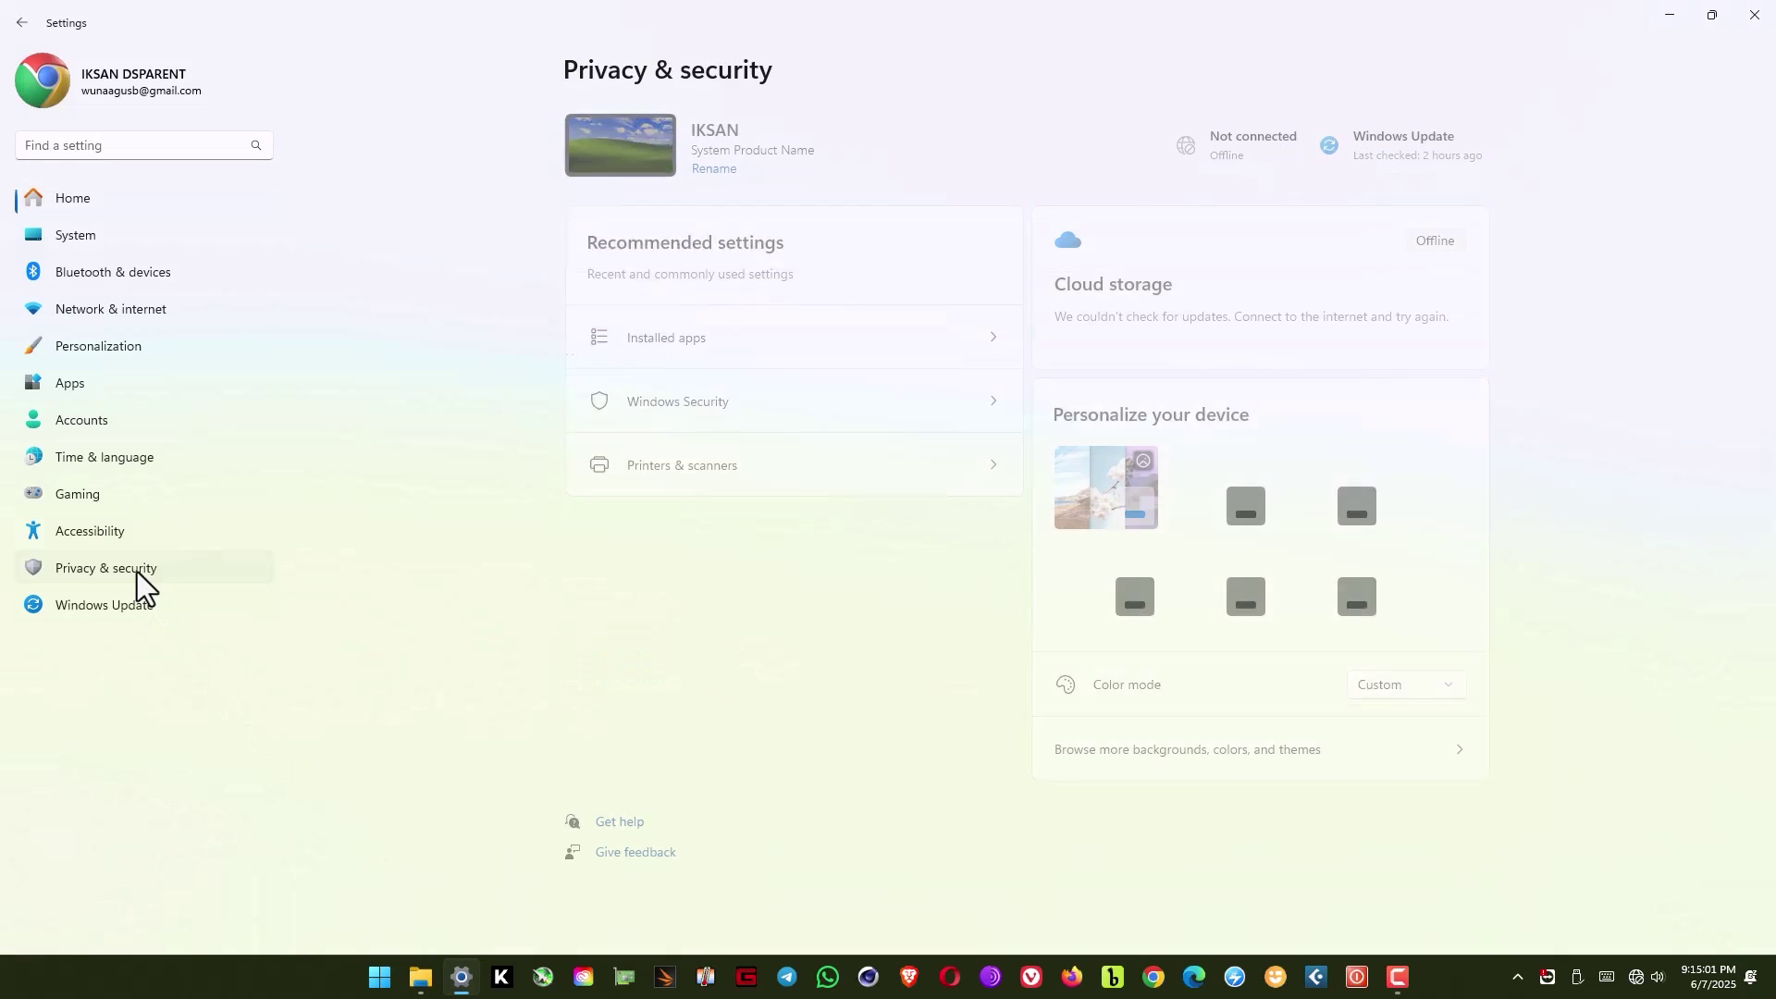
left_click(659, 176)
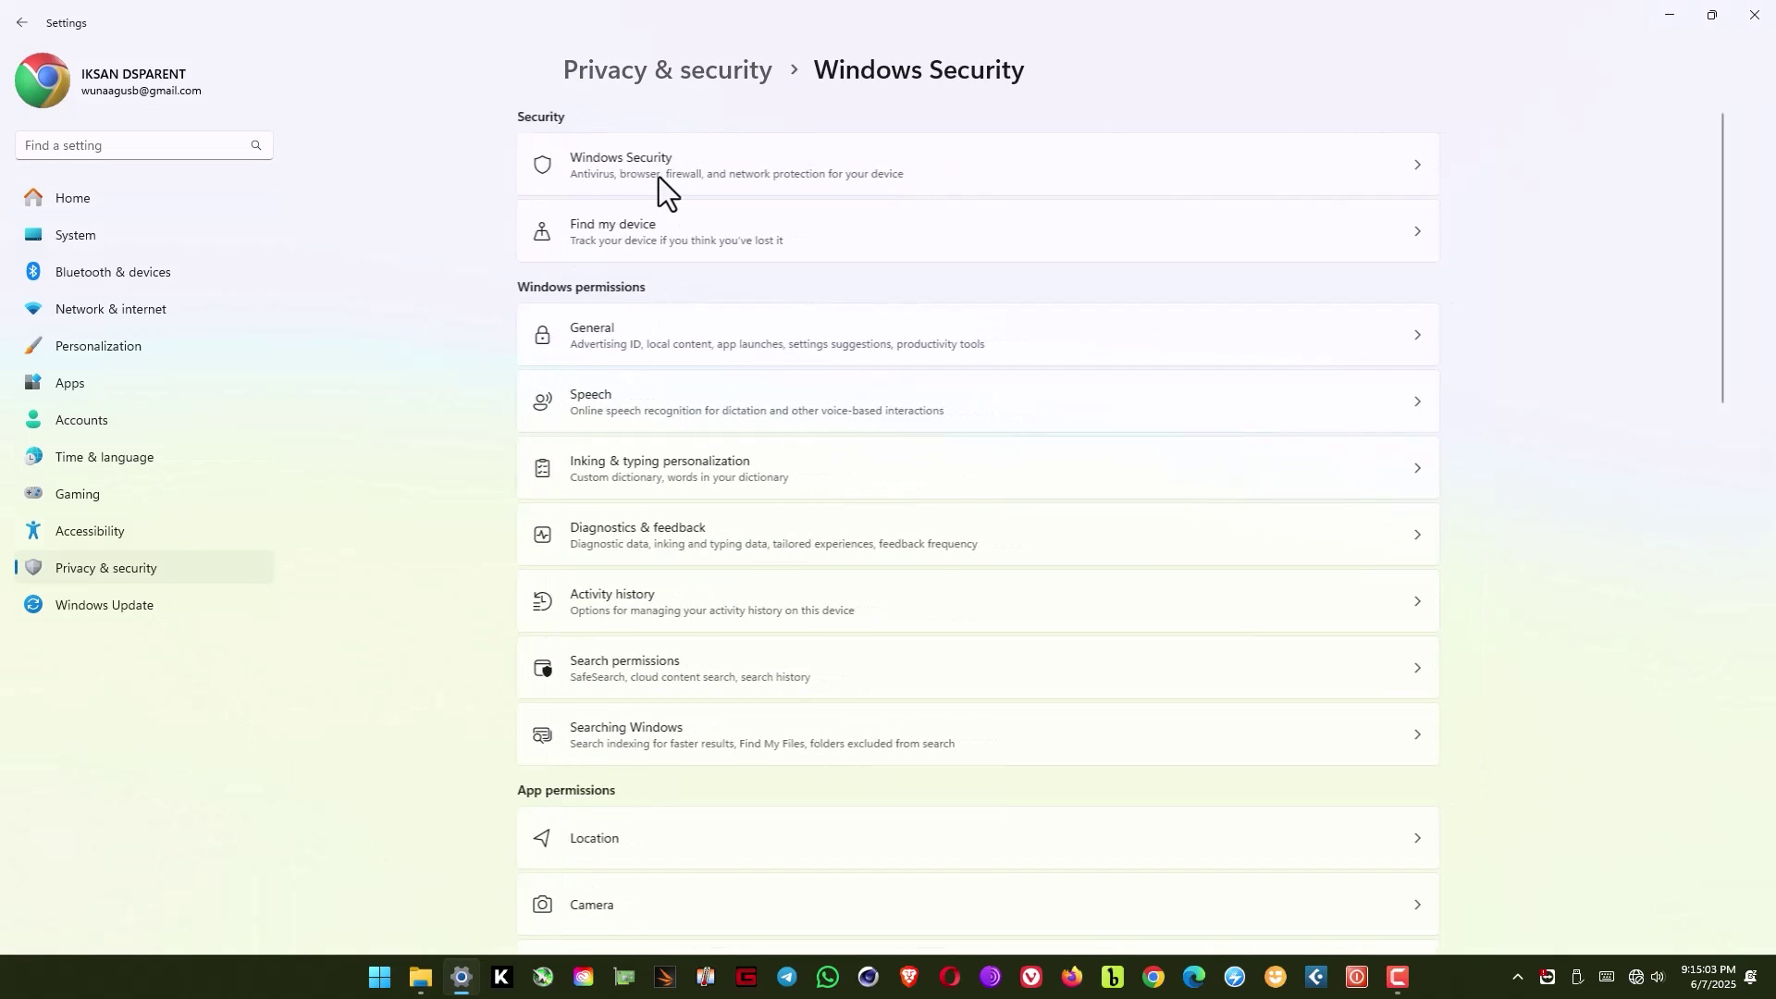
left_click(659, 268)
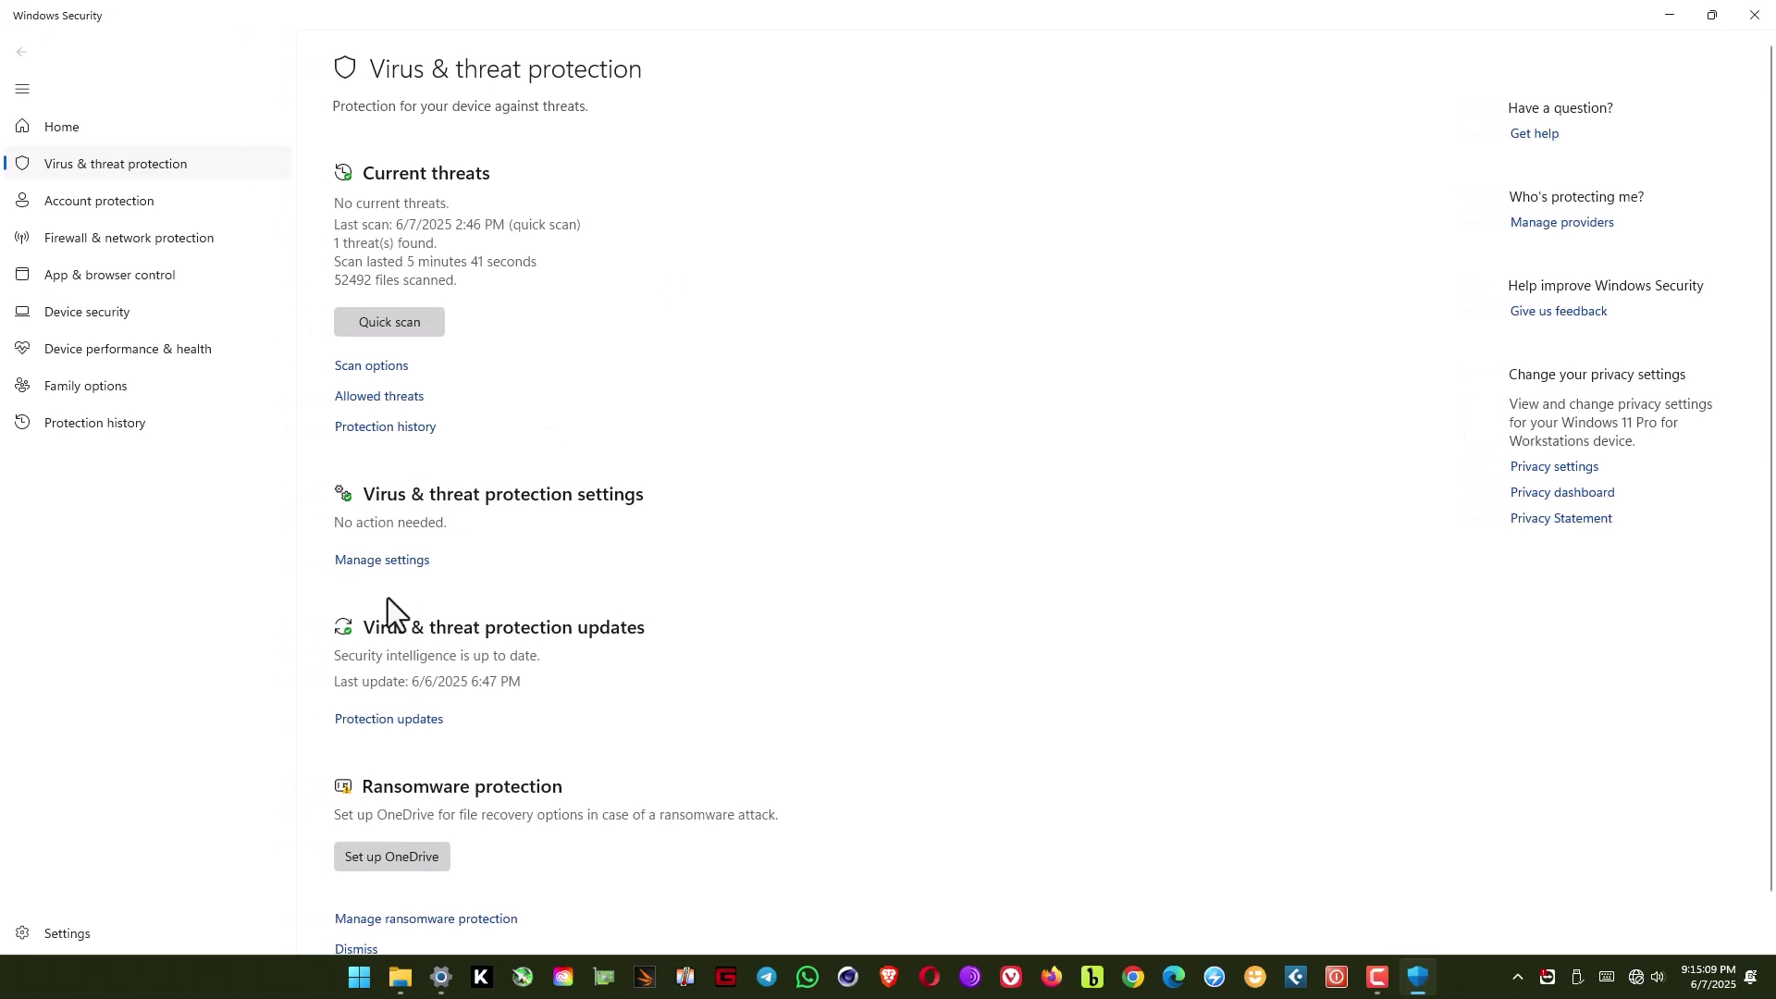
left_click(377, 566)
left_click(347, 294)
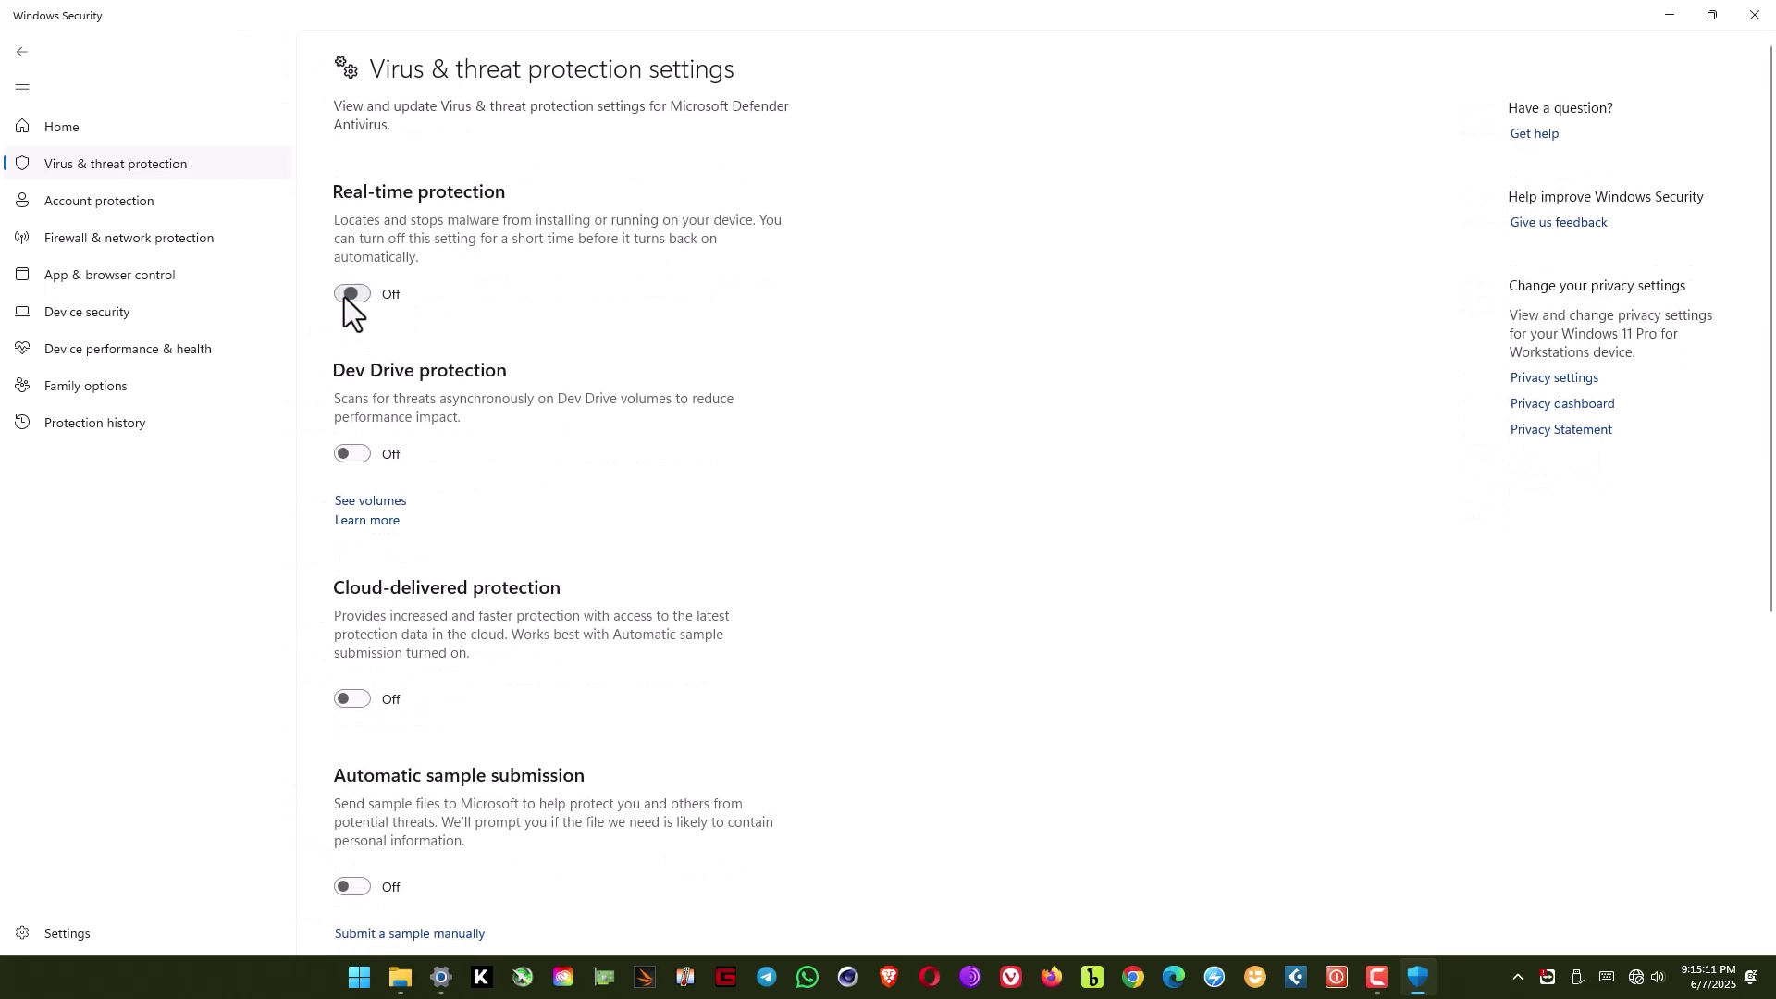
scroll(386, 363, "down", 6)
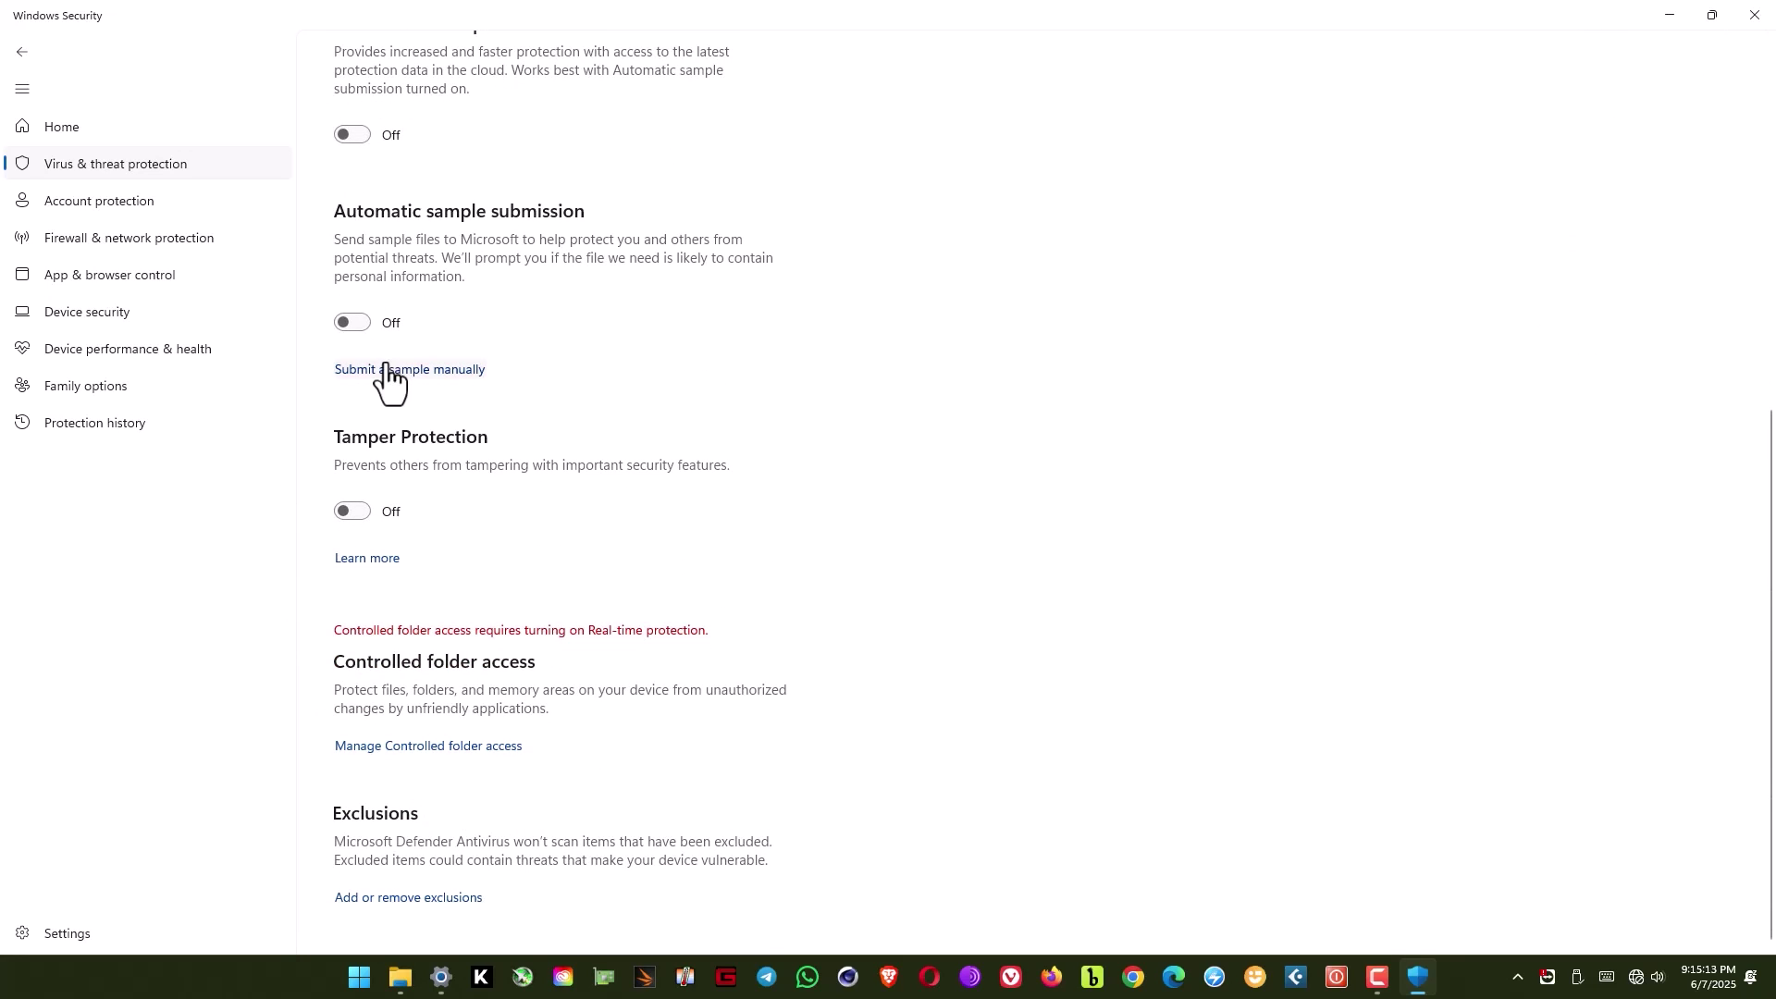
scroll(388, 379, "up", 6)
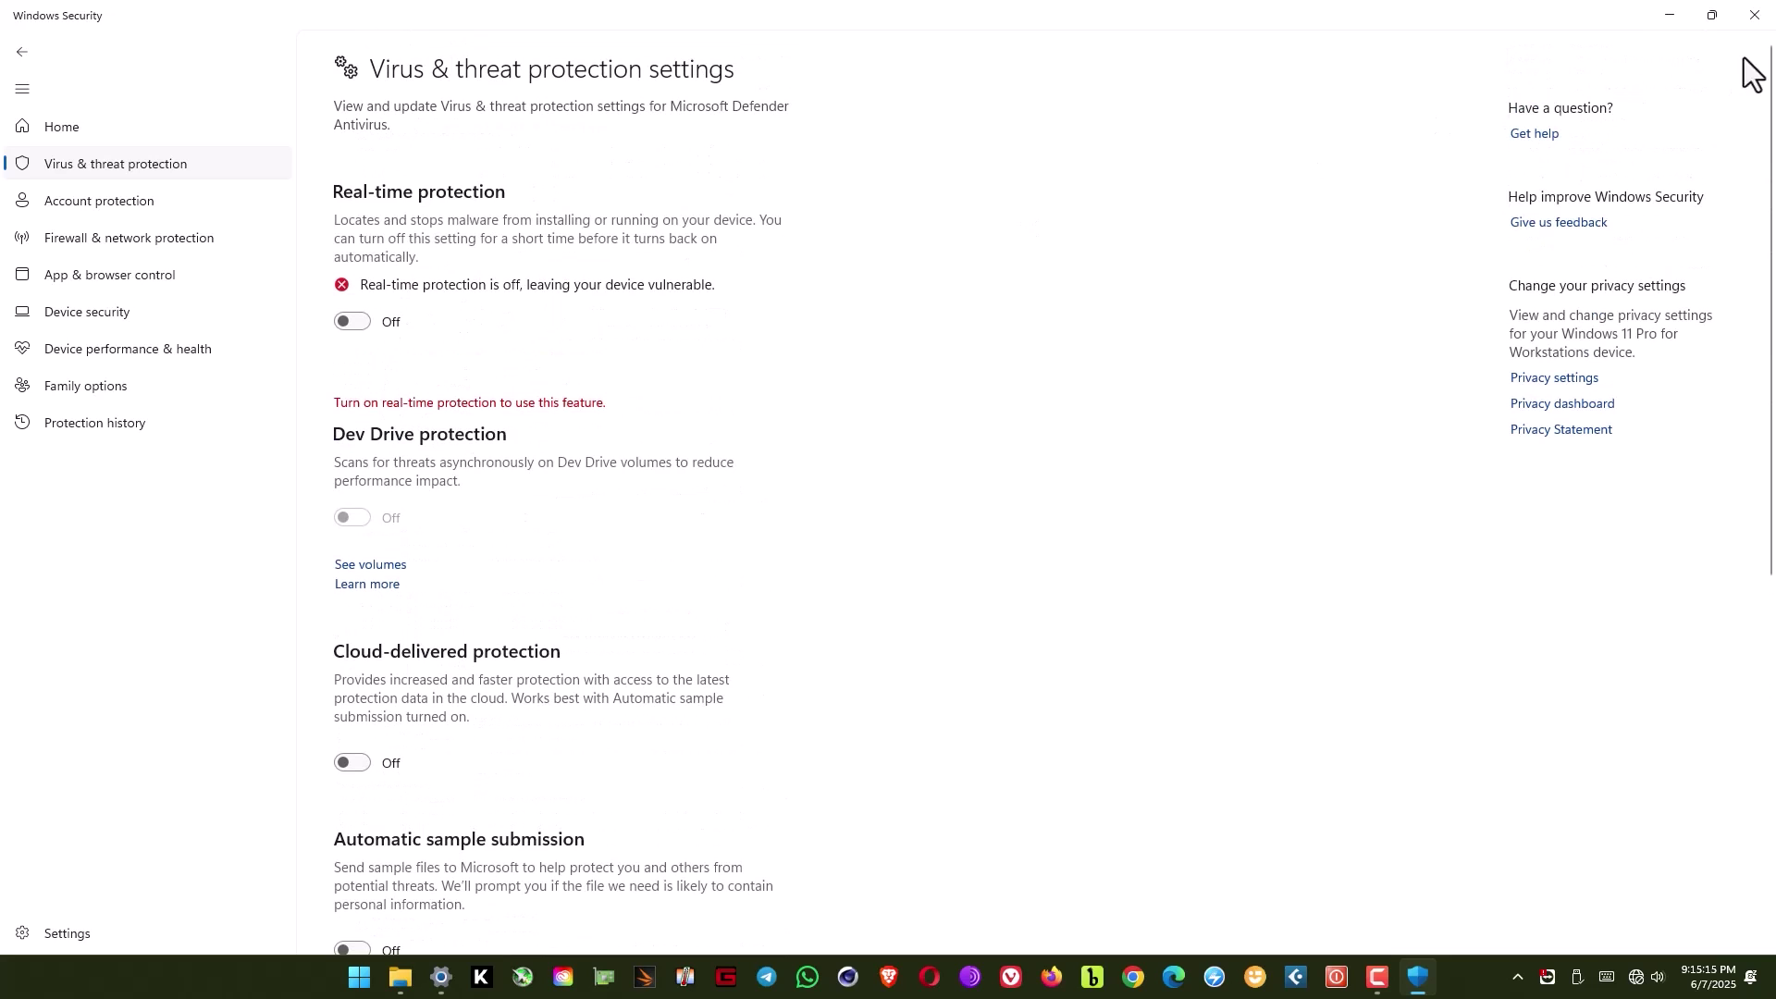
left_click(1755, 17)
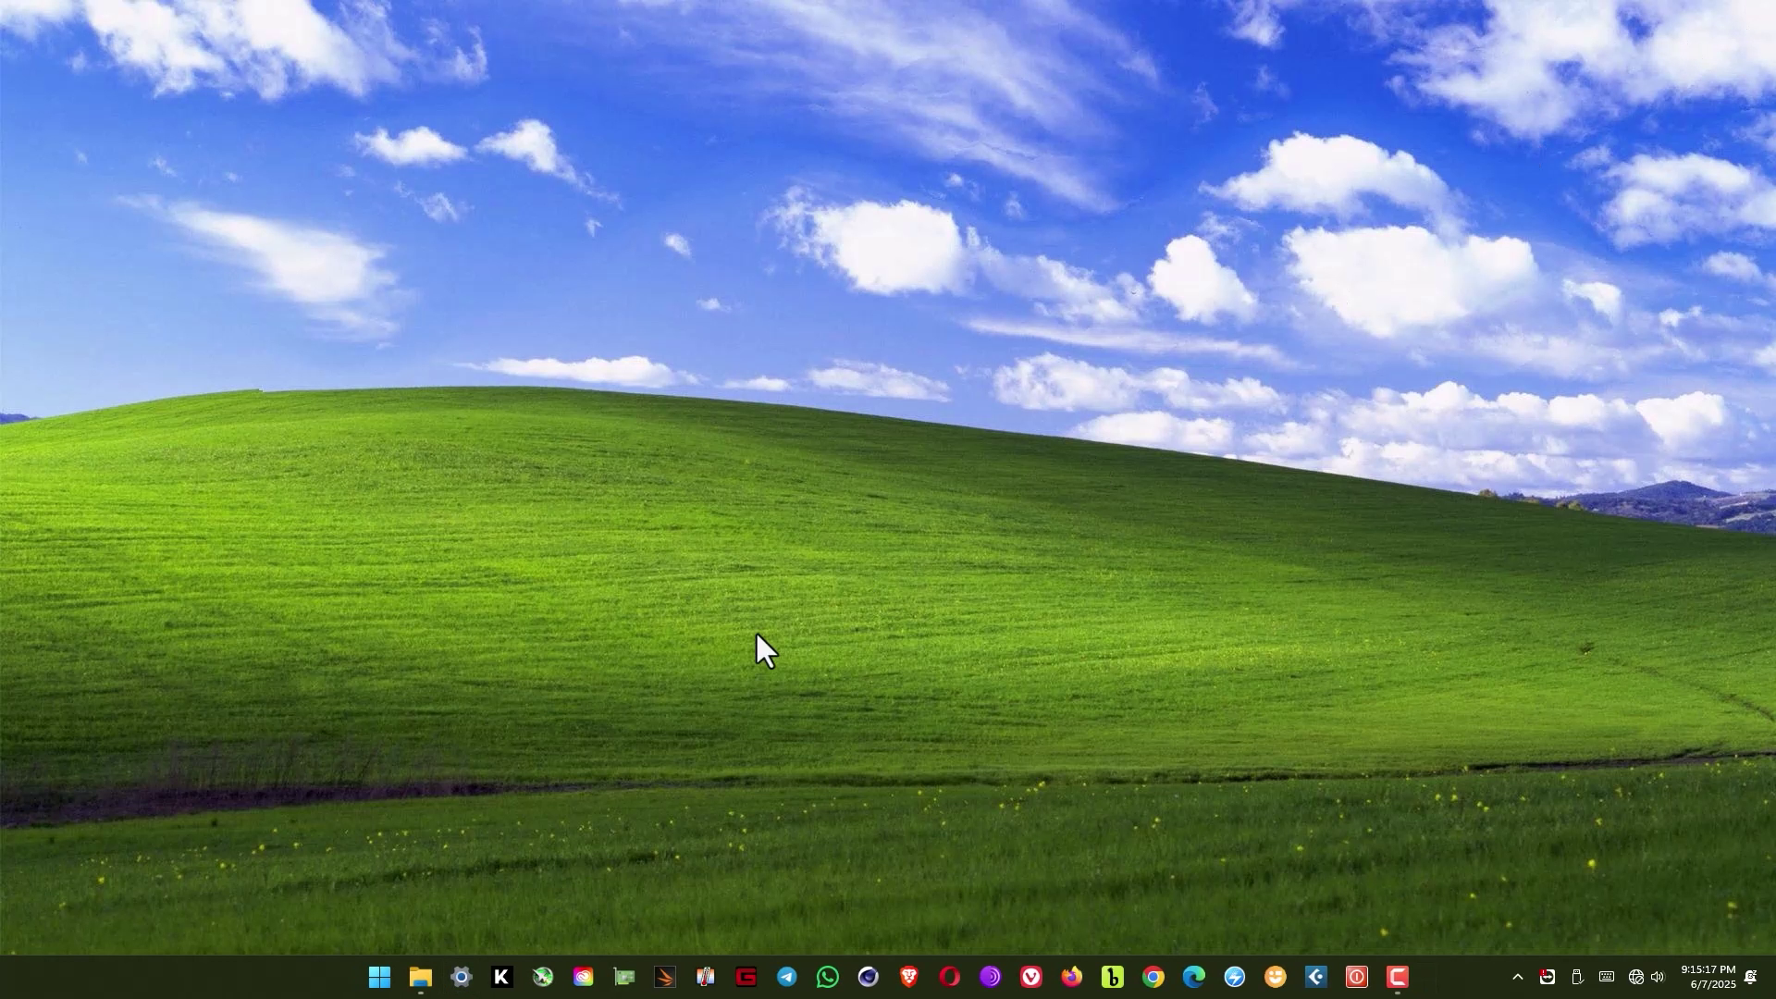
- Open the AUTOCAD CIVIL 3D folder and show its files as extra large icons
left_click(419, 988)
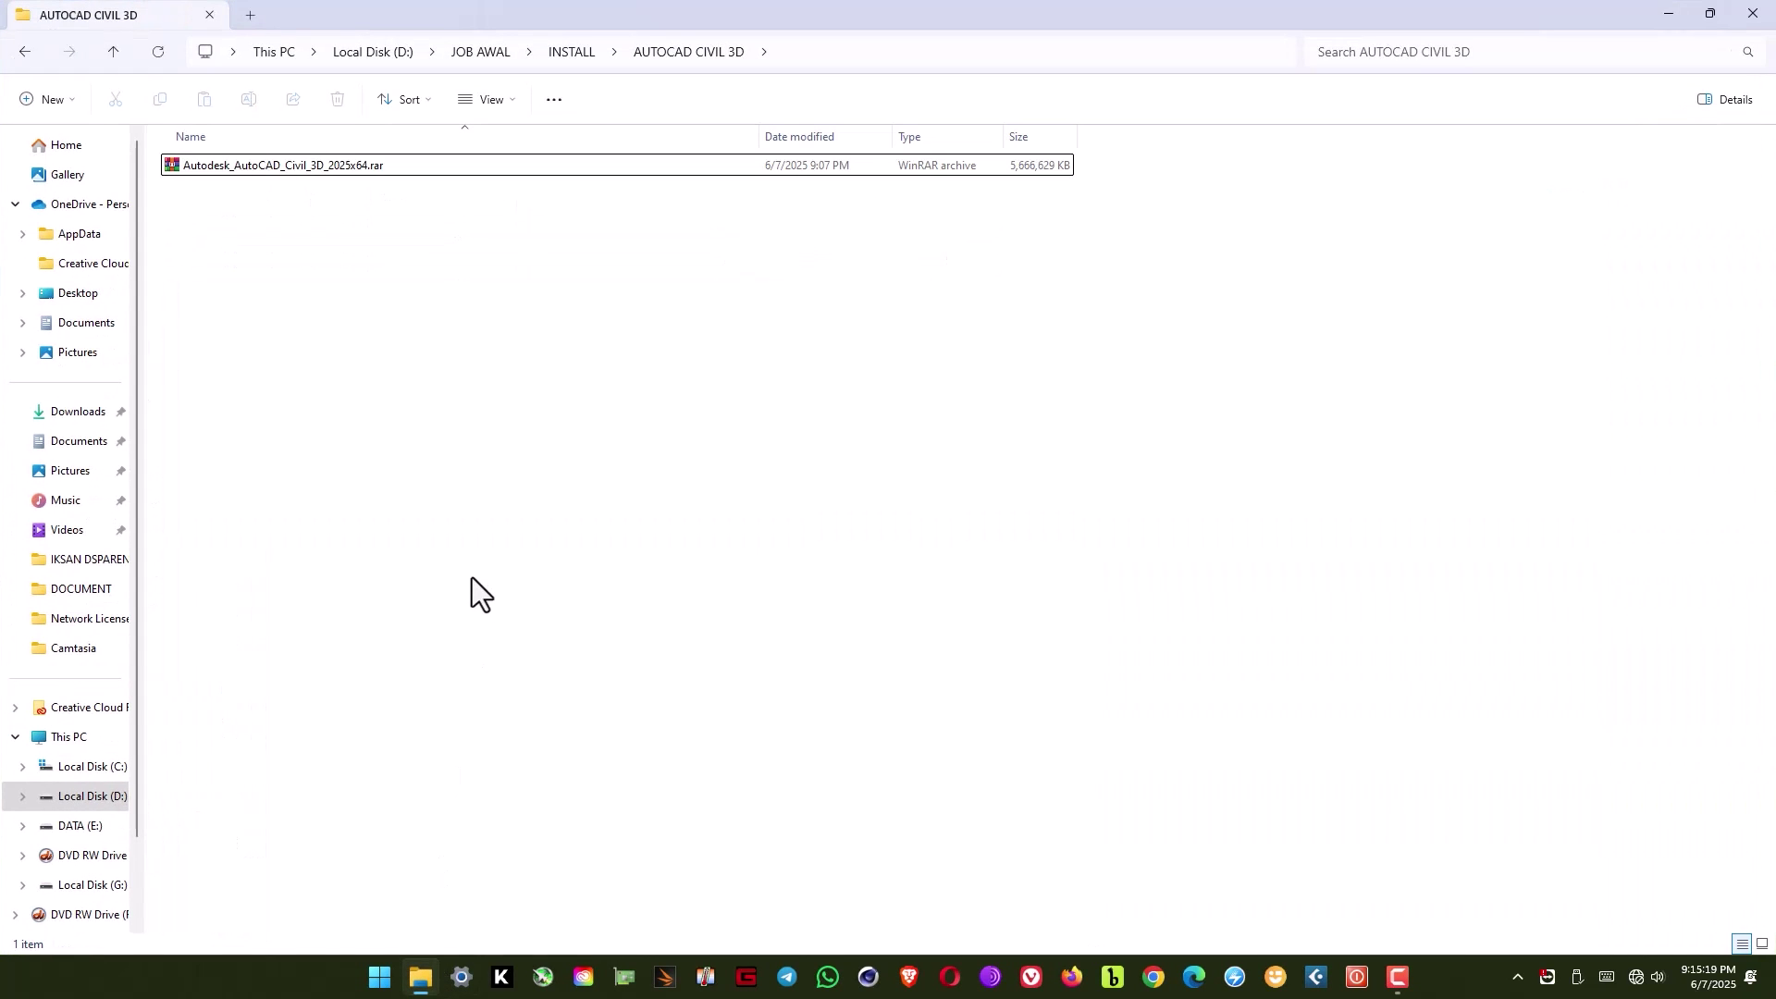
right_click(353, 352)
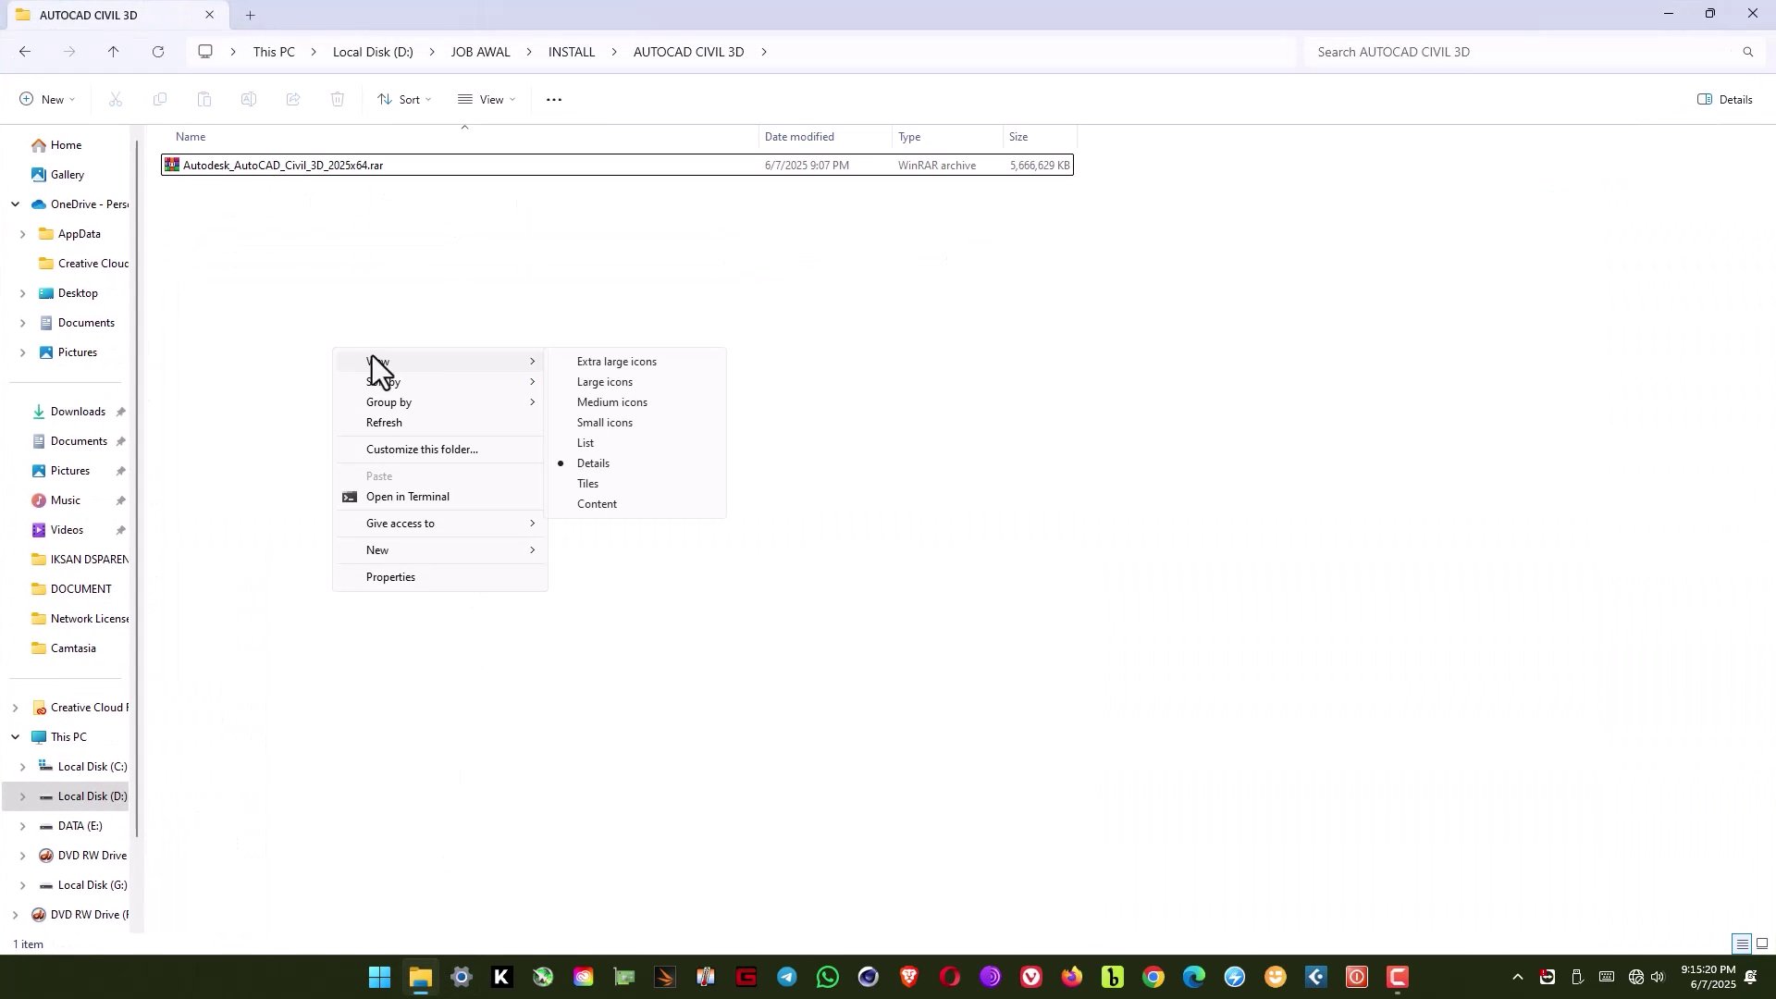
left_click(596, 363)
- Extract Autodesk_AutoCAD_Civil_3D_2025x64.rar into its own folder
left_click(329, 328)
right_click(326, 320)
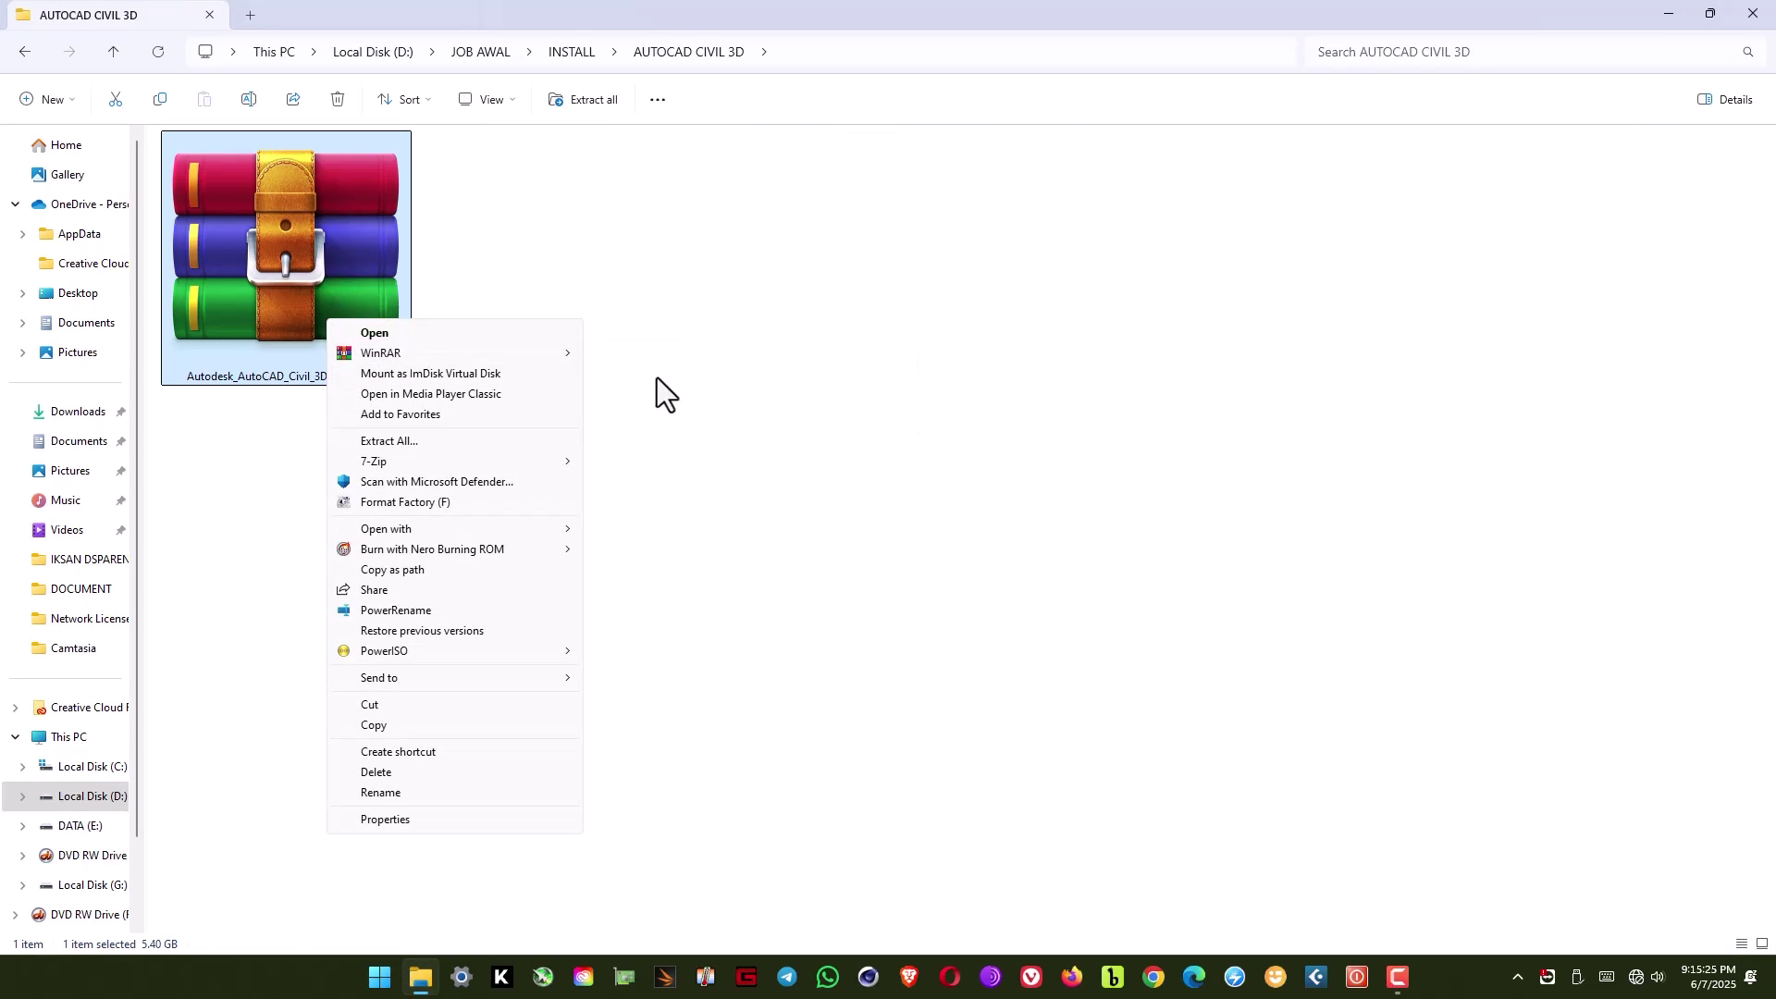
mouse_move(382, 353)
left_click(748, 403)
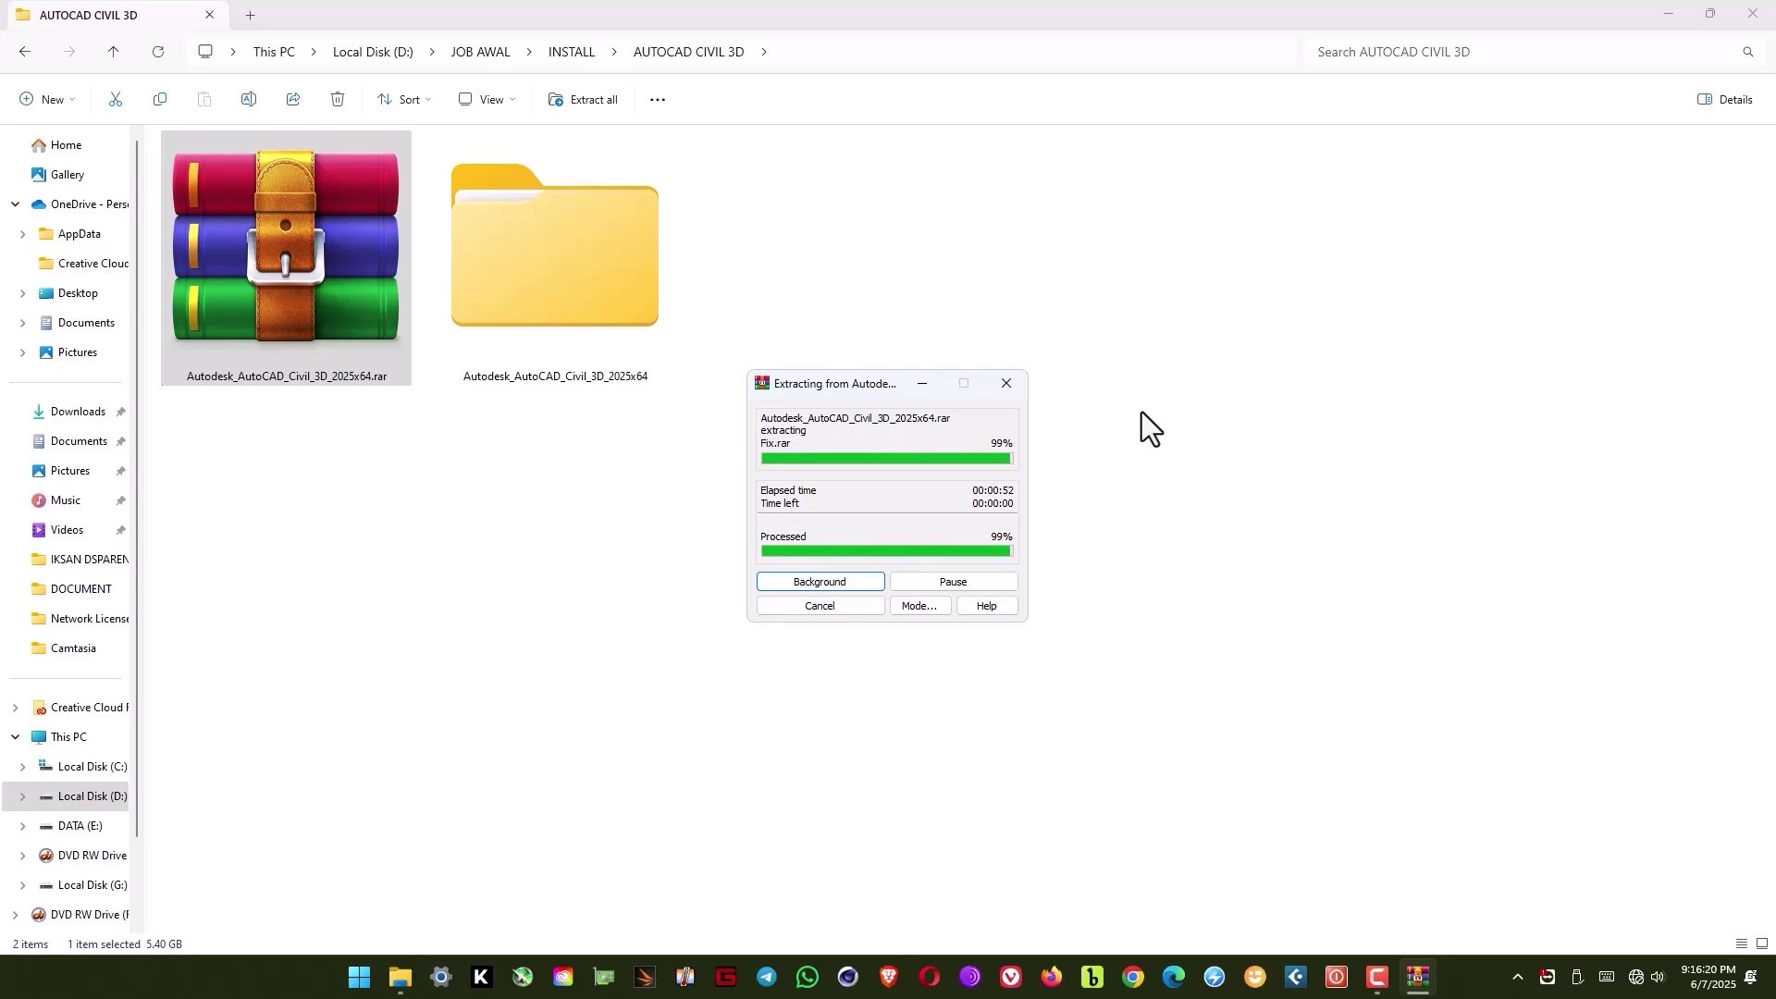
- In the nested Civil 3D folder, extract C3_2025_English_Win_64bit.iso to its own folder with WinRAR
double_click(527, 320)
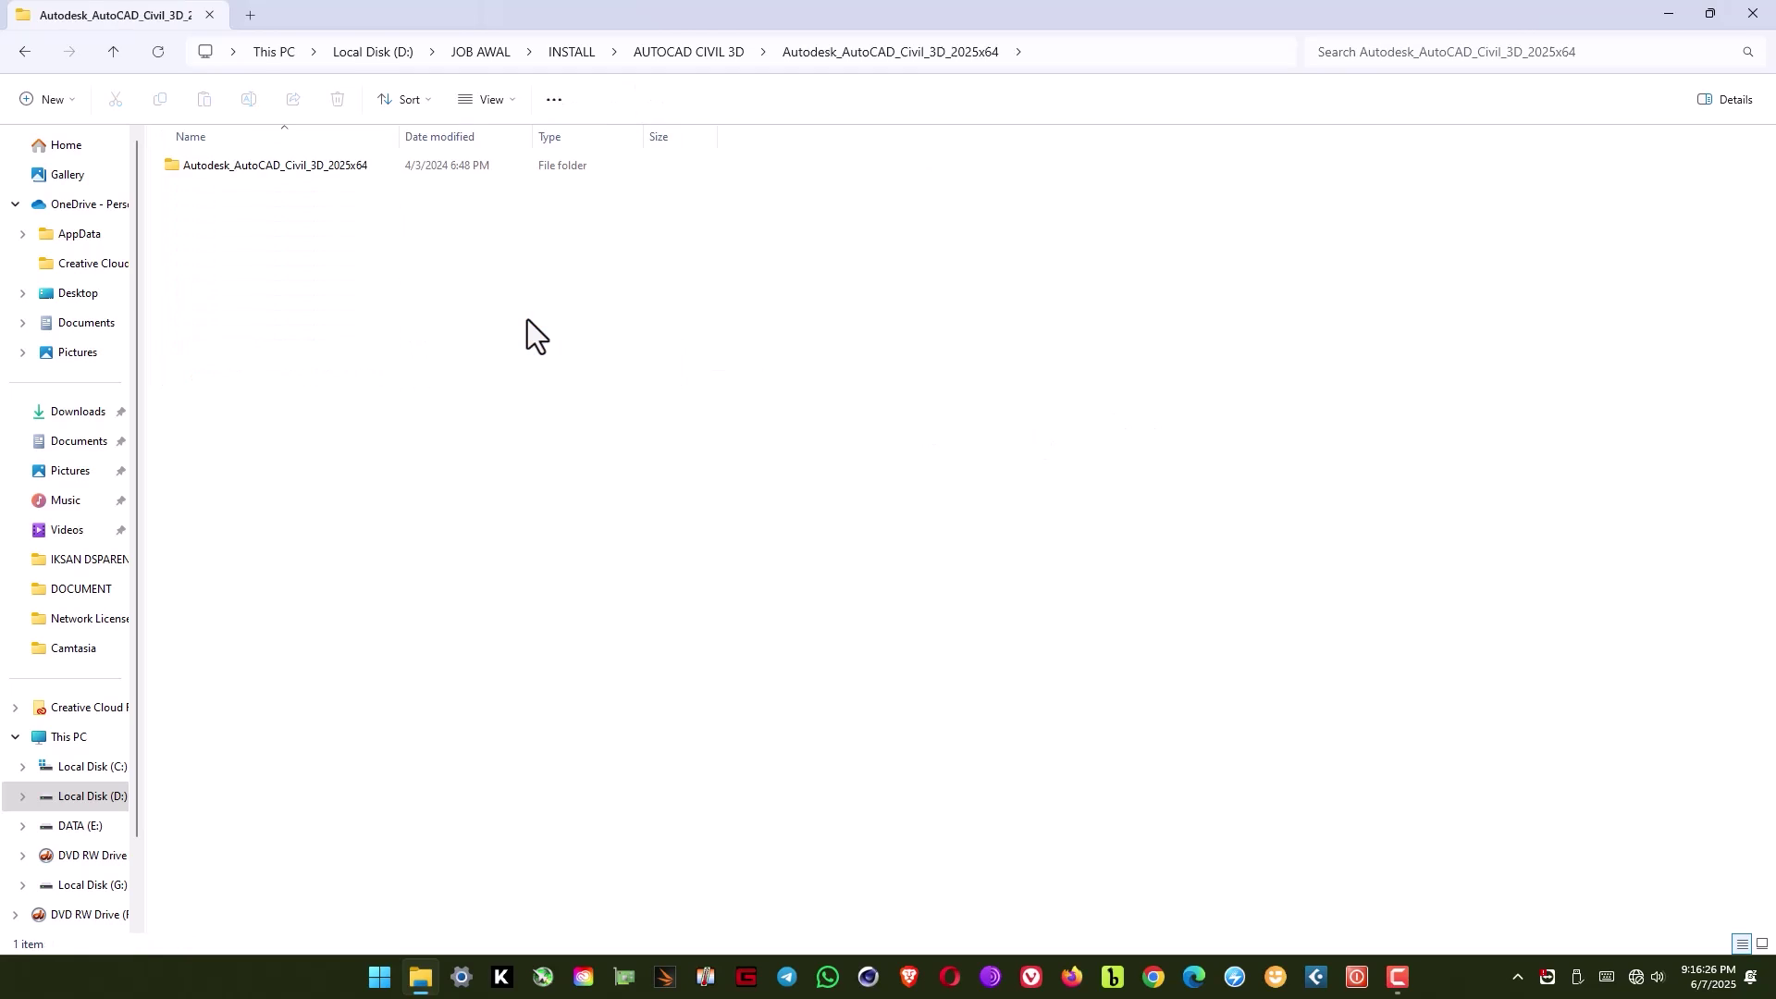
double_click(281, 169)
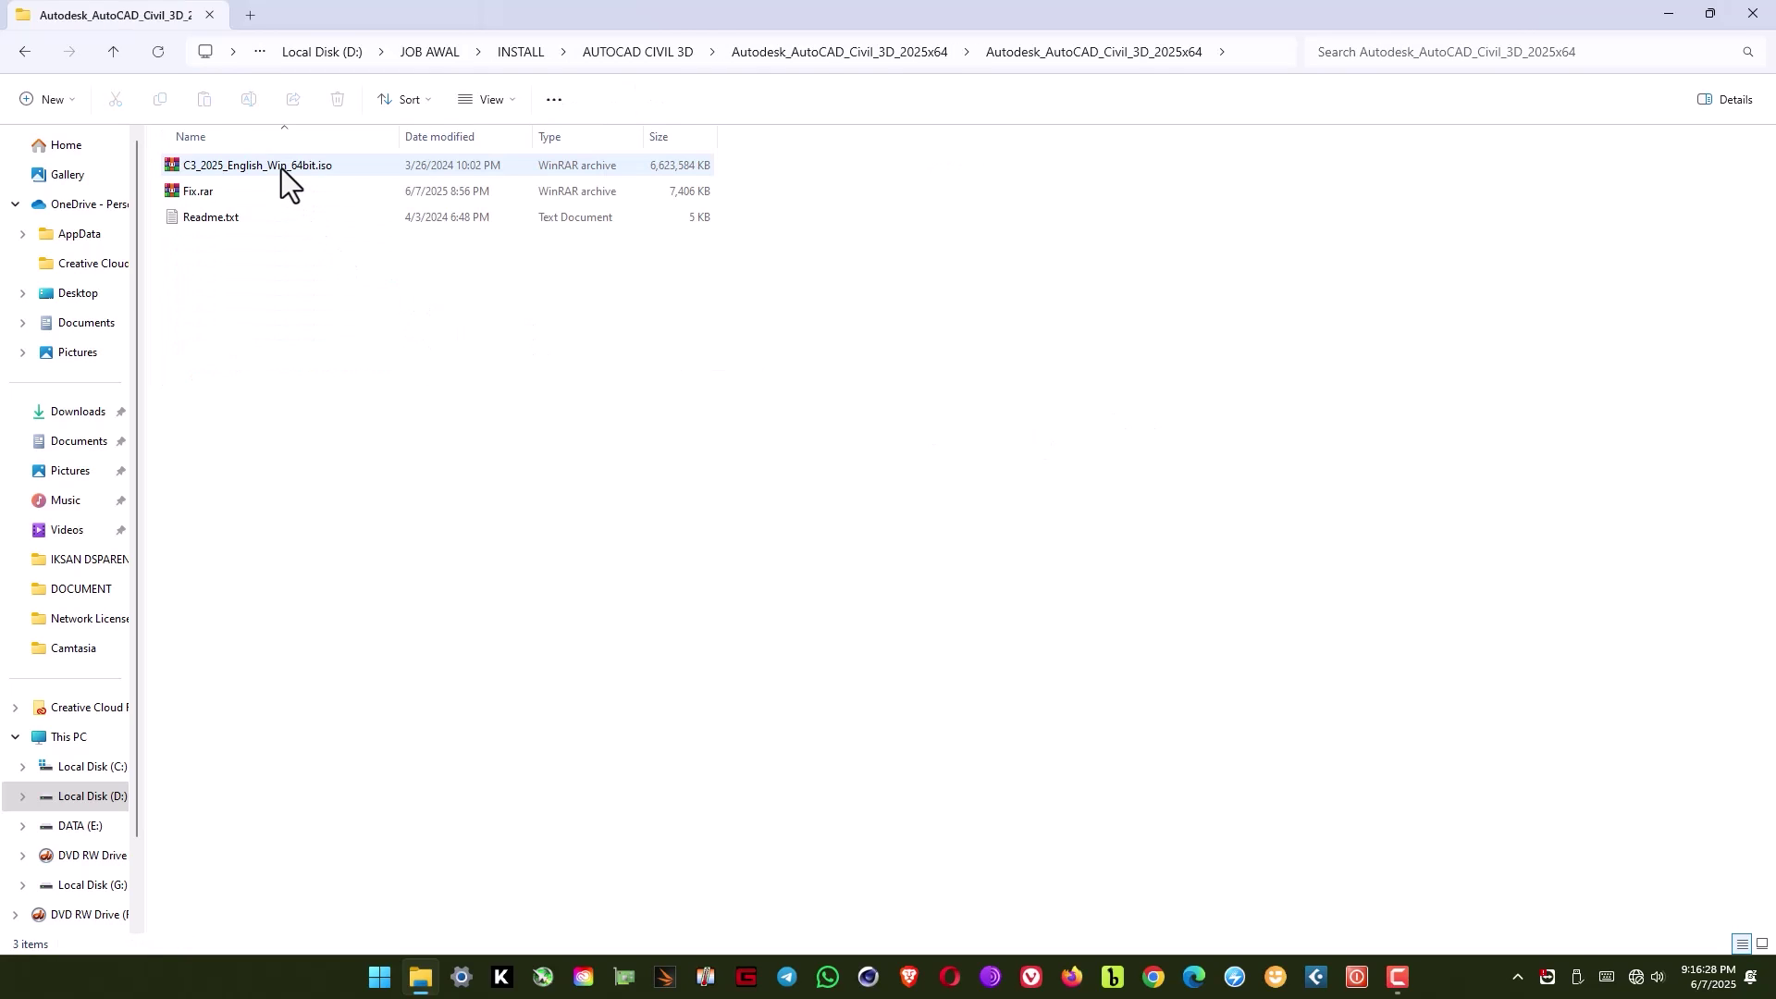
left_click(281, 164)
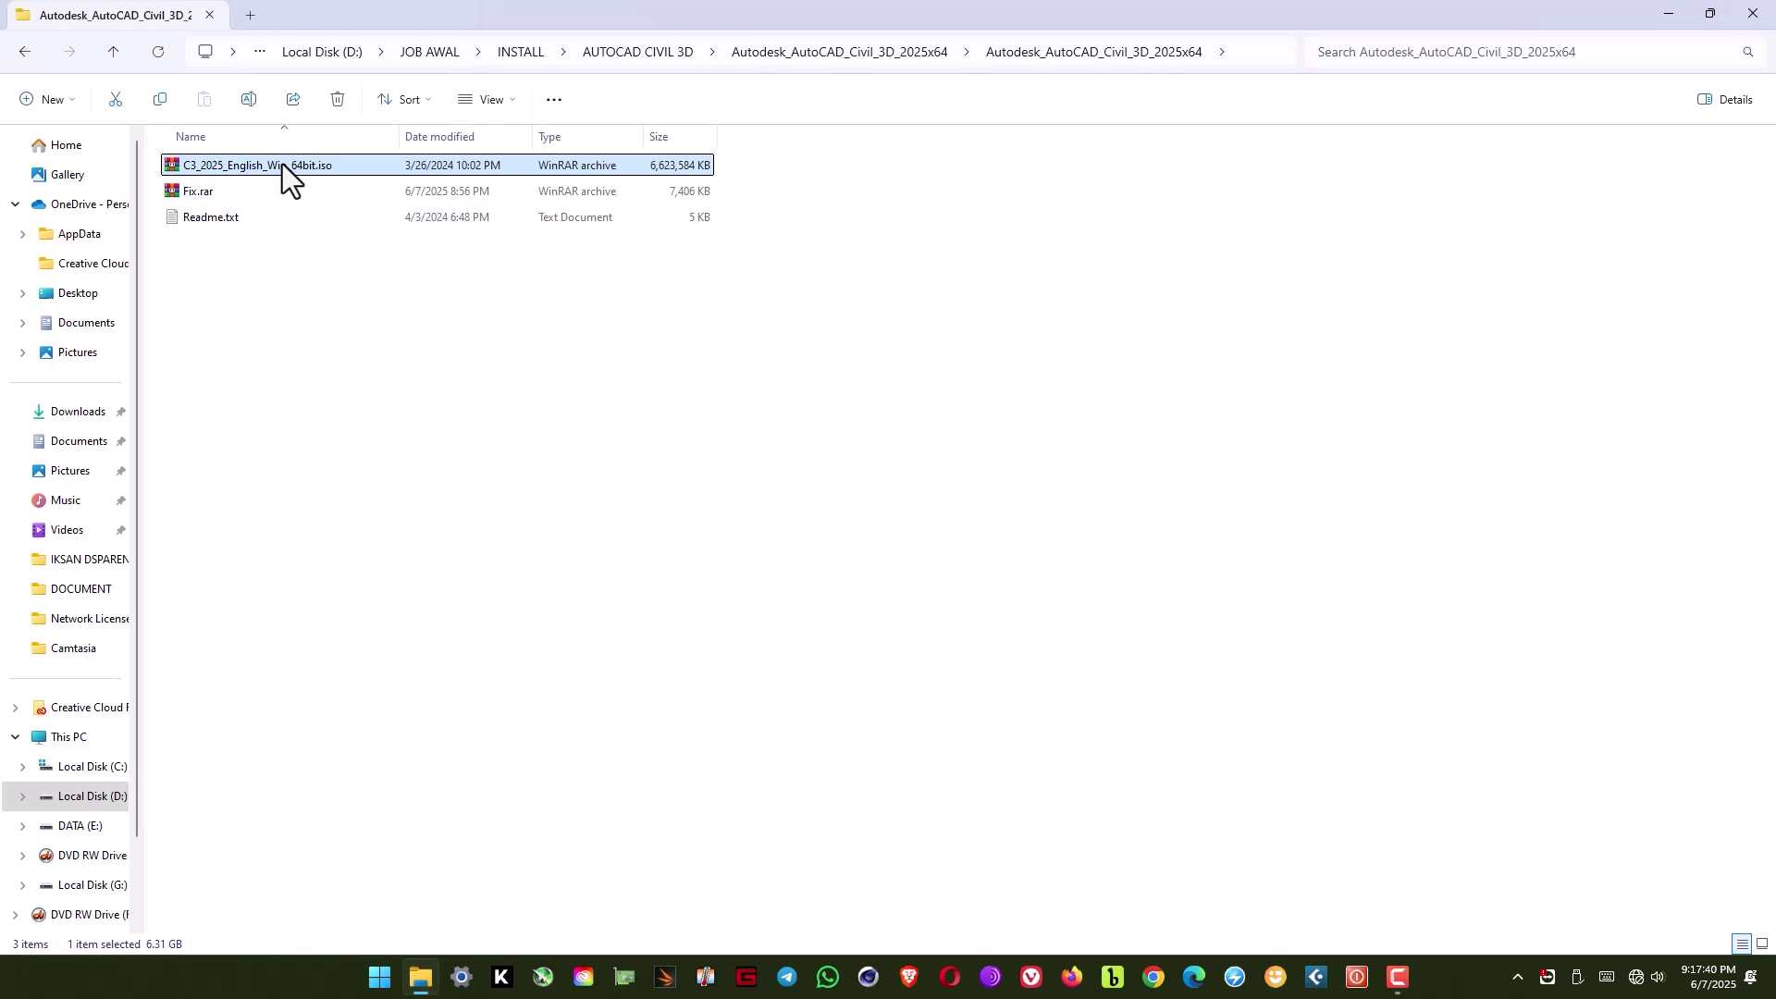
right_click(281, 163)
mouse_move(337, 196)
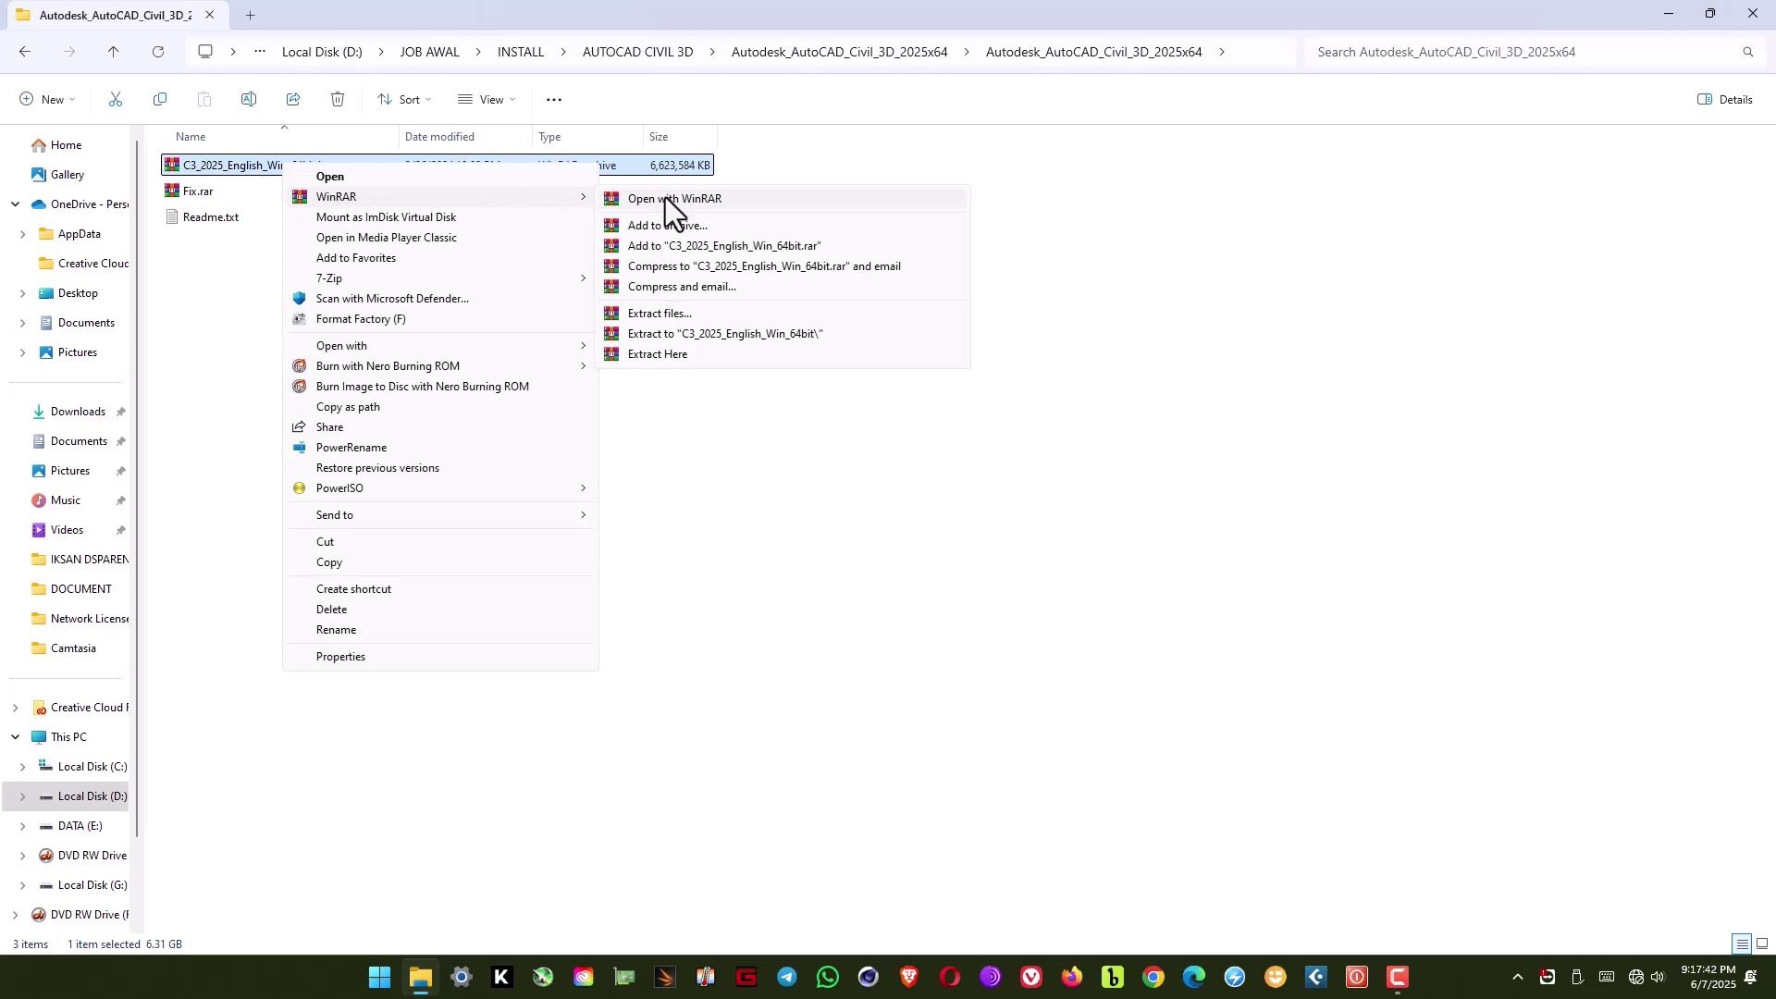
left_click(778, 335)
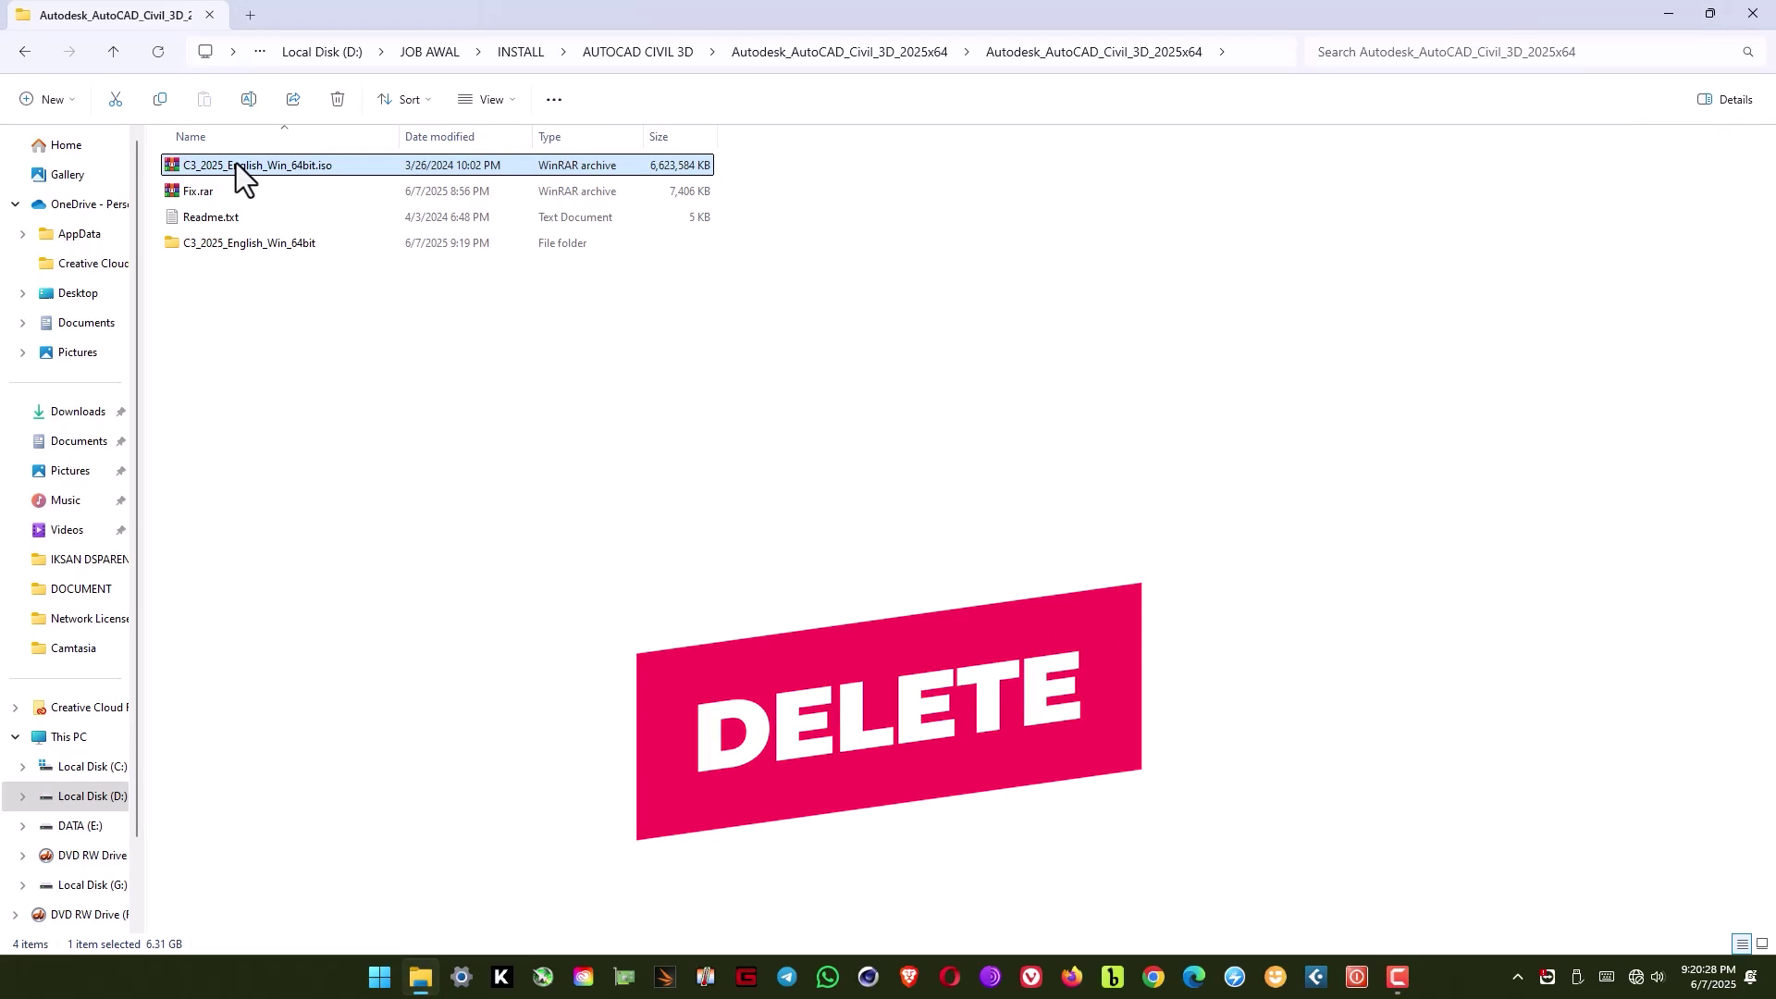
- Permanently delete the ISO and open the C3_2025_English_Win_64bit folder to its Setup.exe
key("shift+Delete")
key("Return")
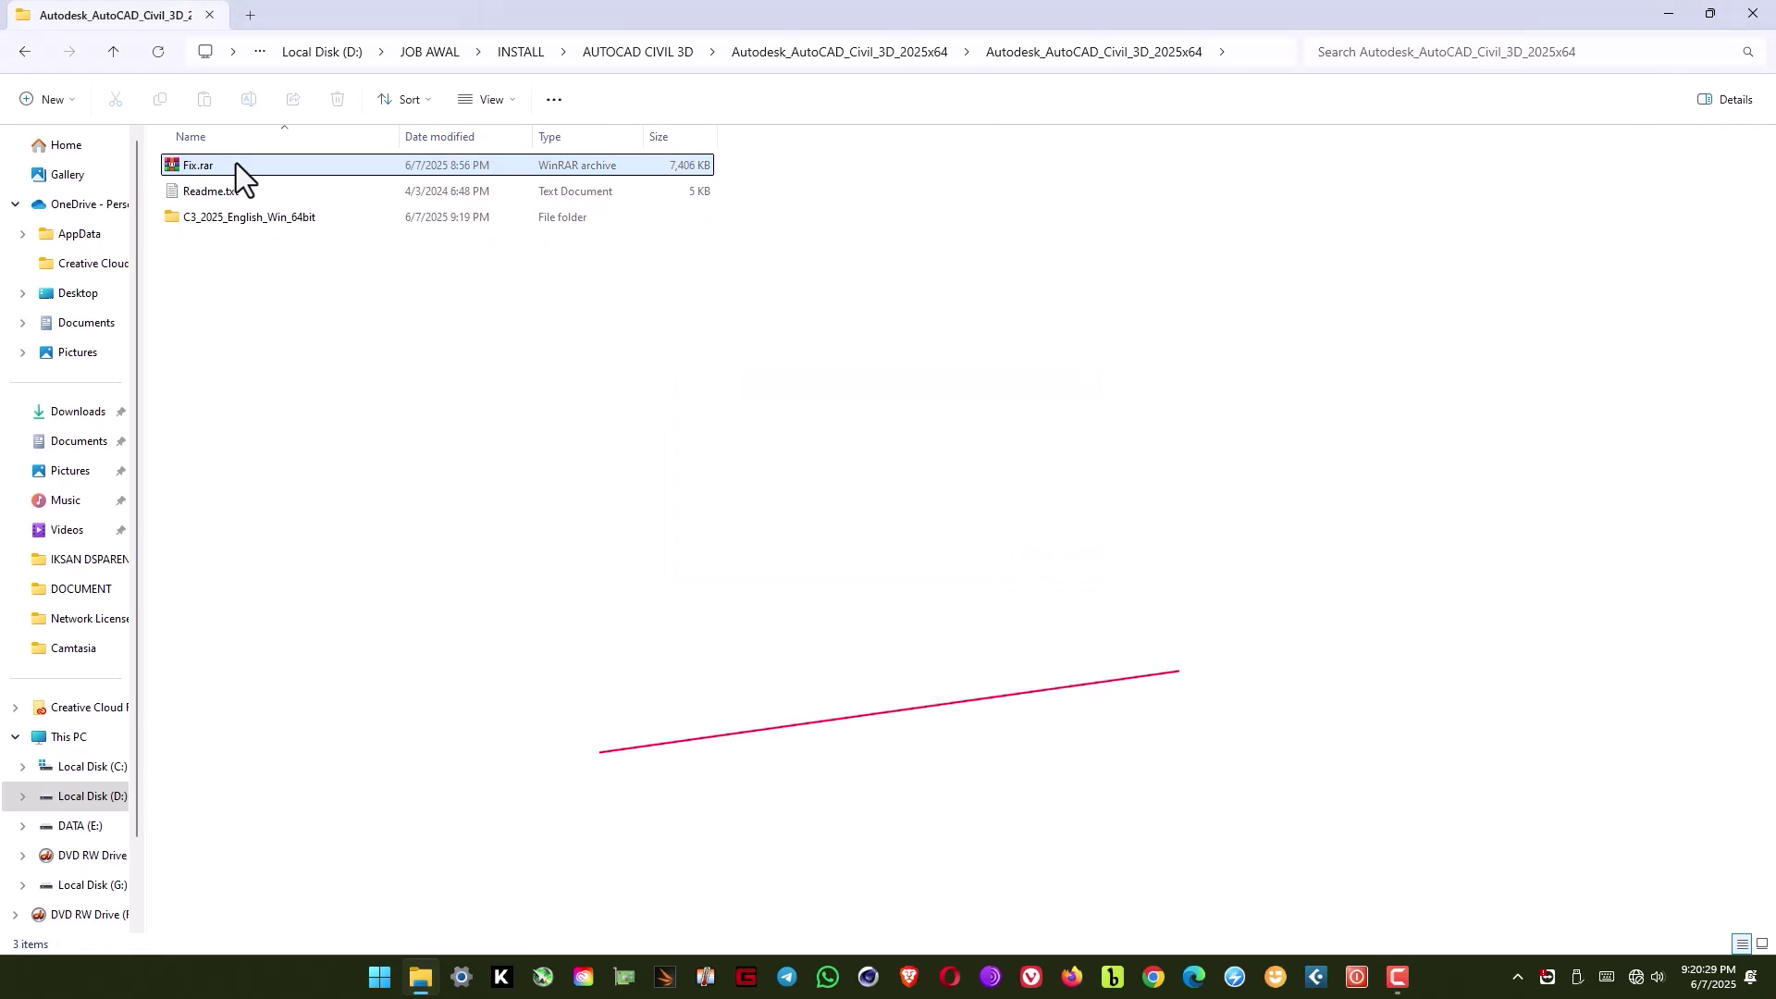
left_click(347, 256)
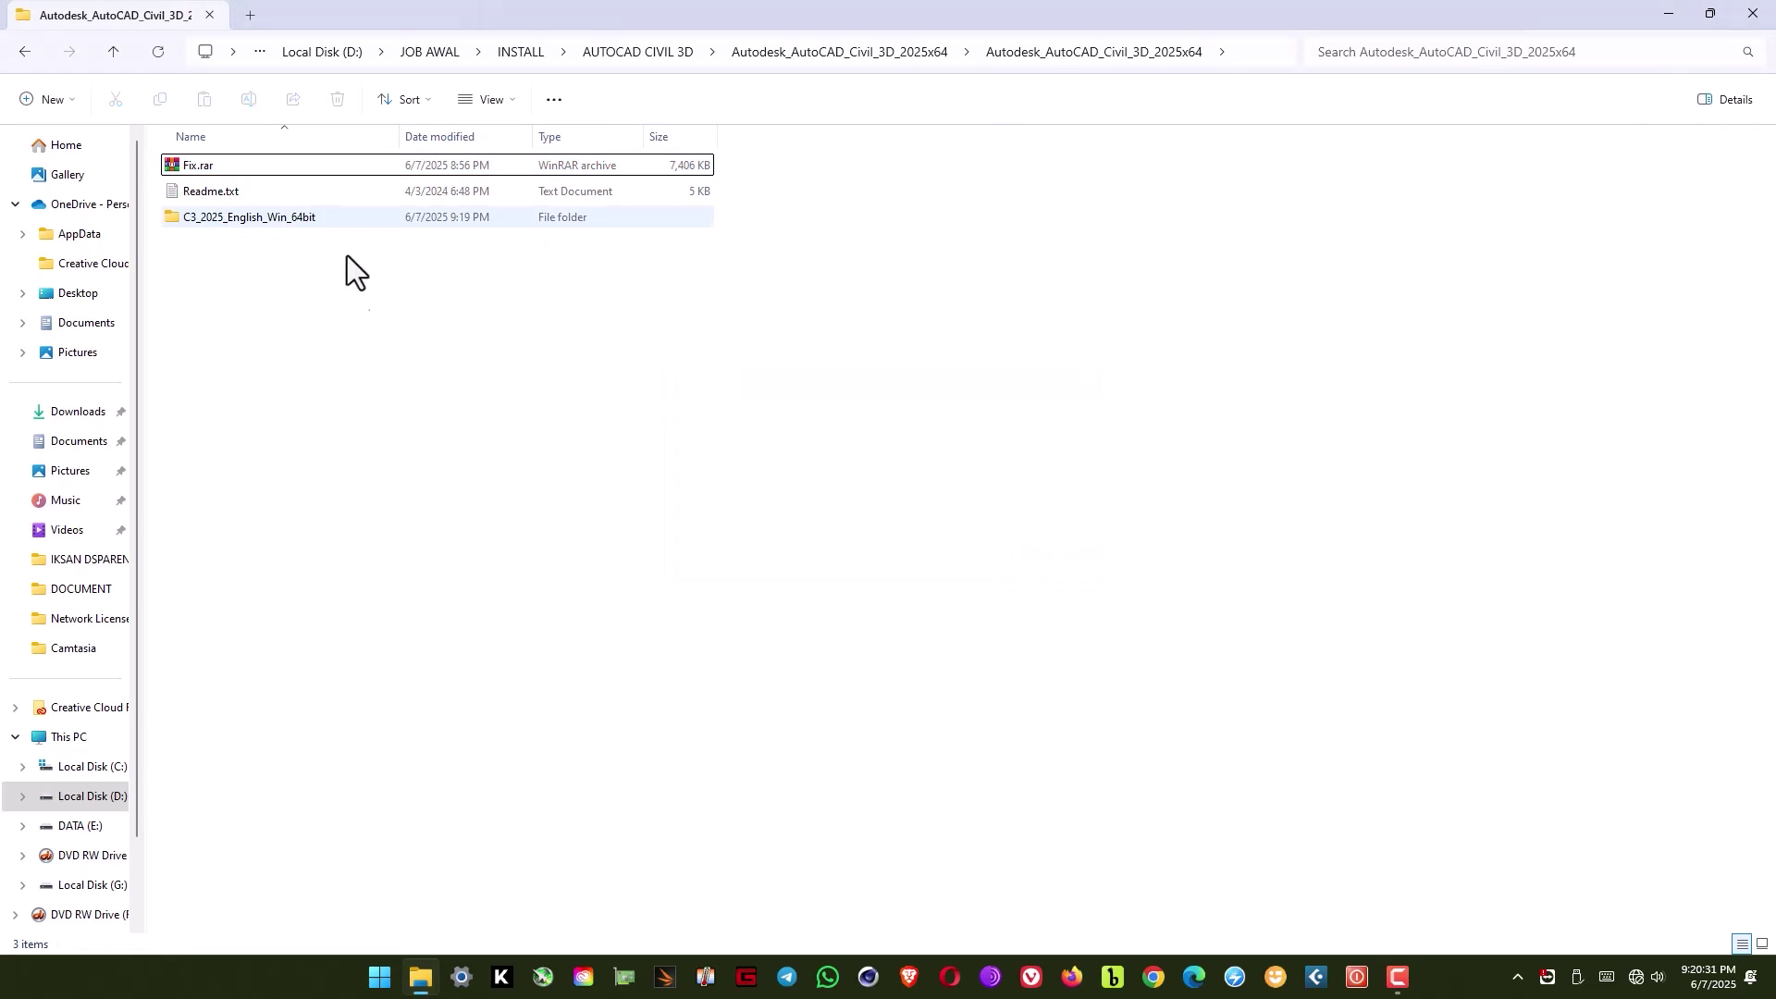
double_click(270, 216)
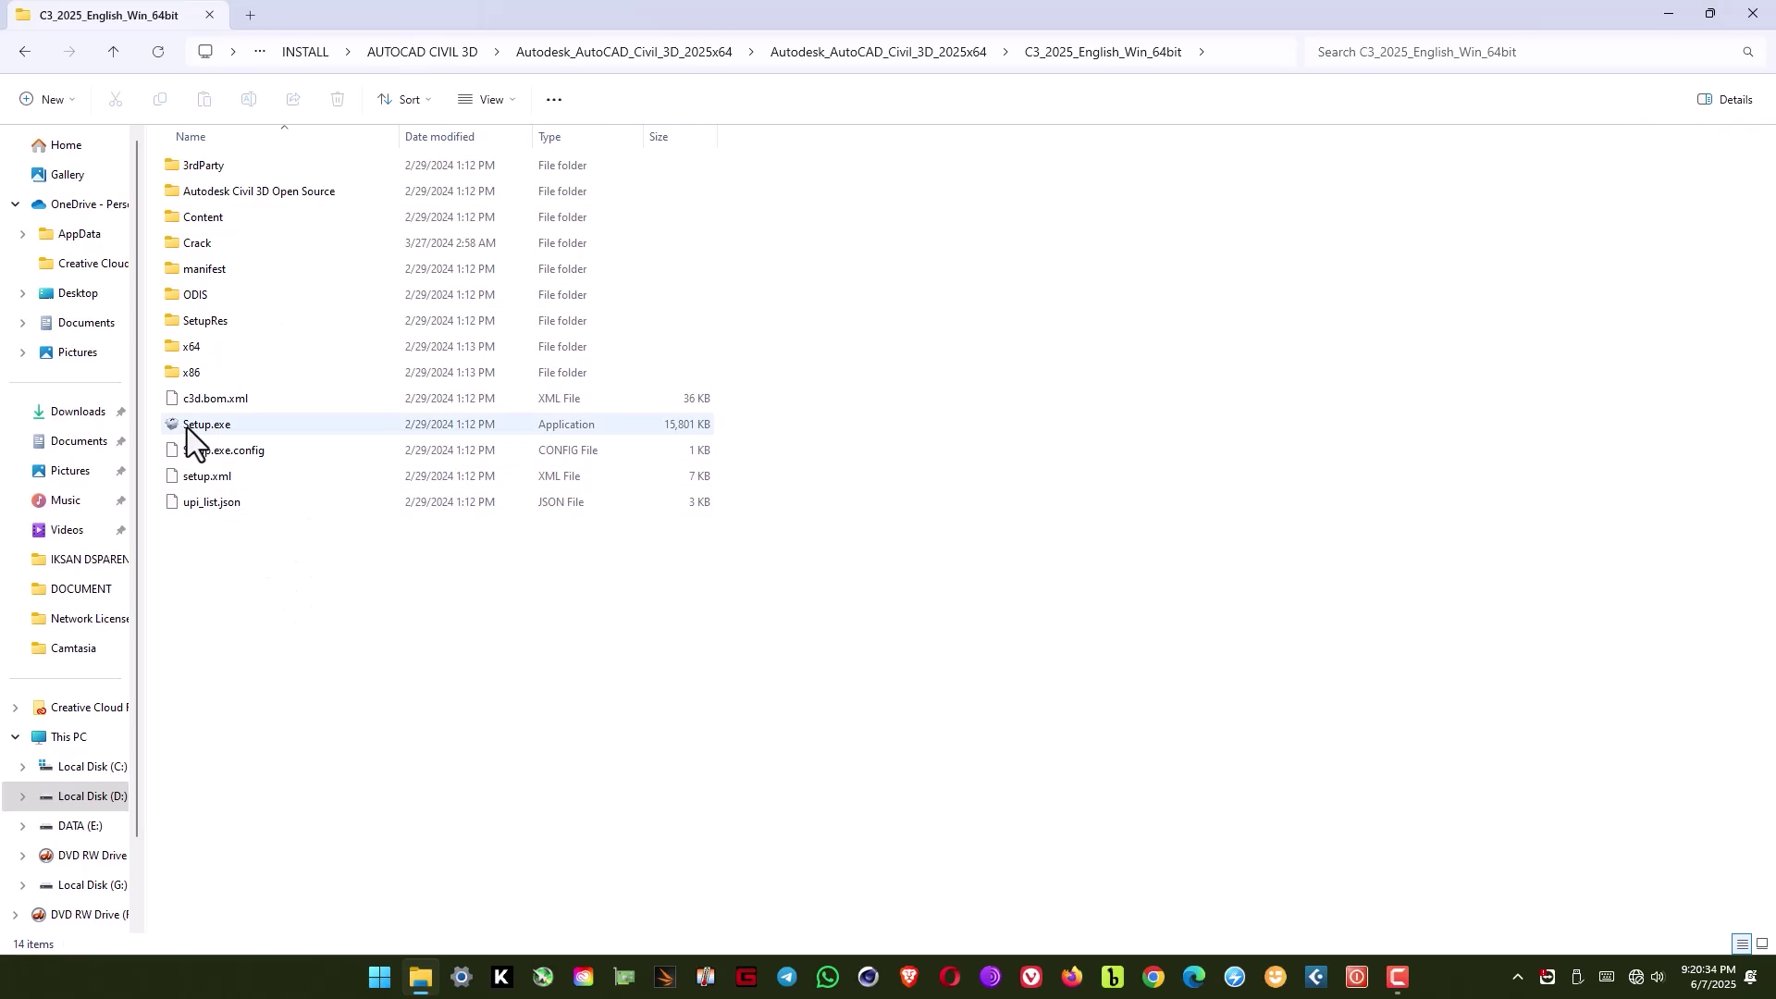
left_click(187, 428)
- Run Setup.exe as administrator, accept the terms, and install Civil 3D 2025 - English at the default location
right_click(189, 427)
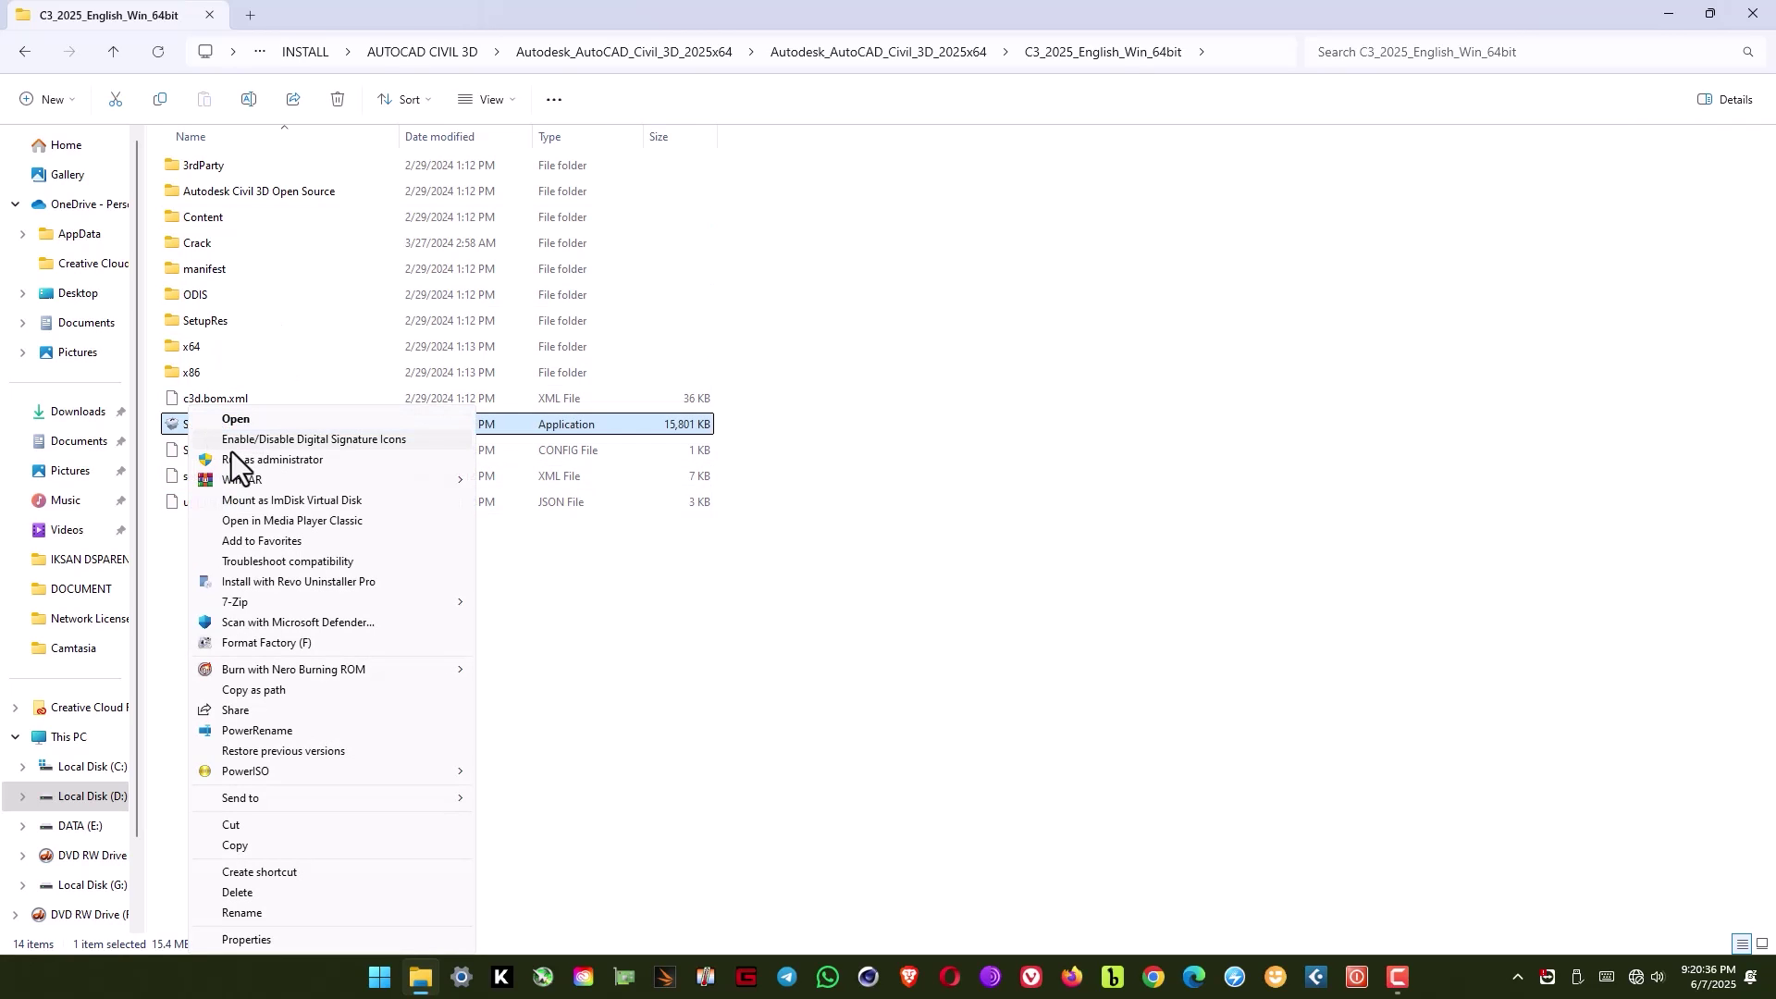
left_click(276, 463)
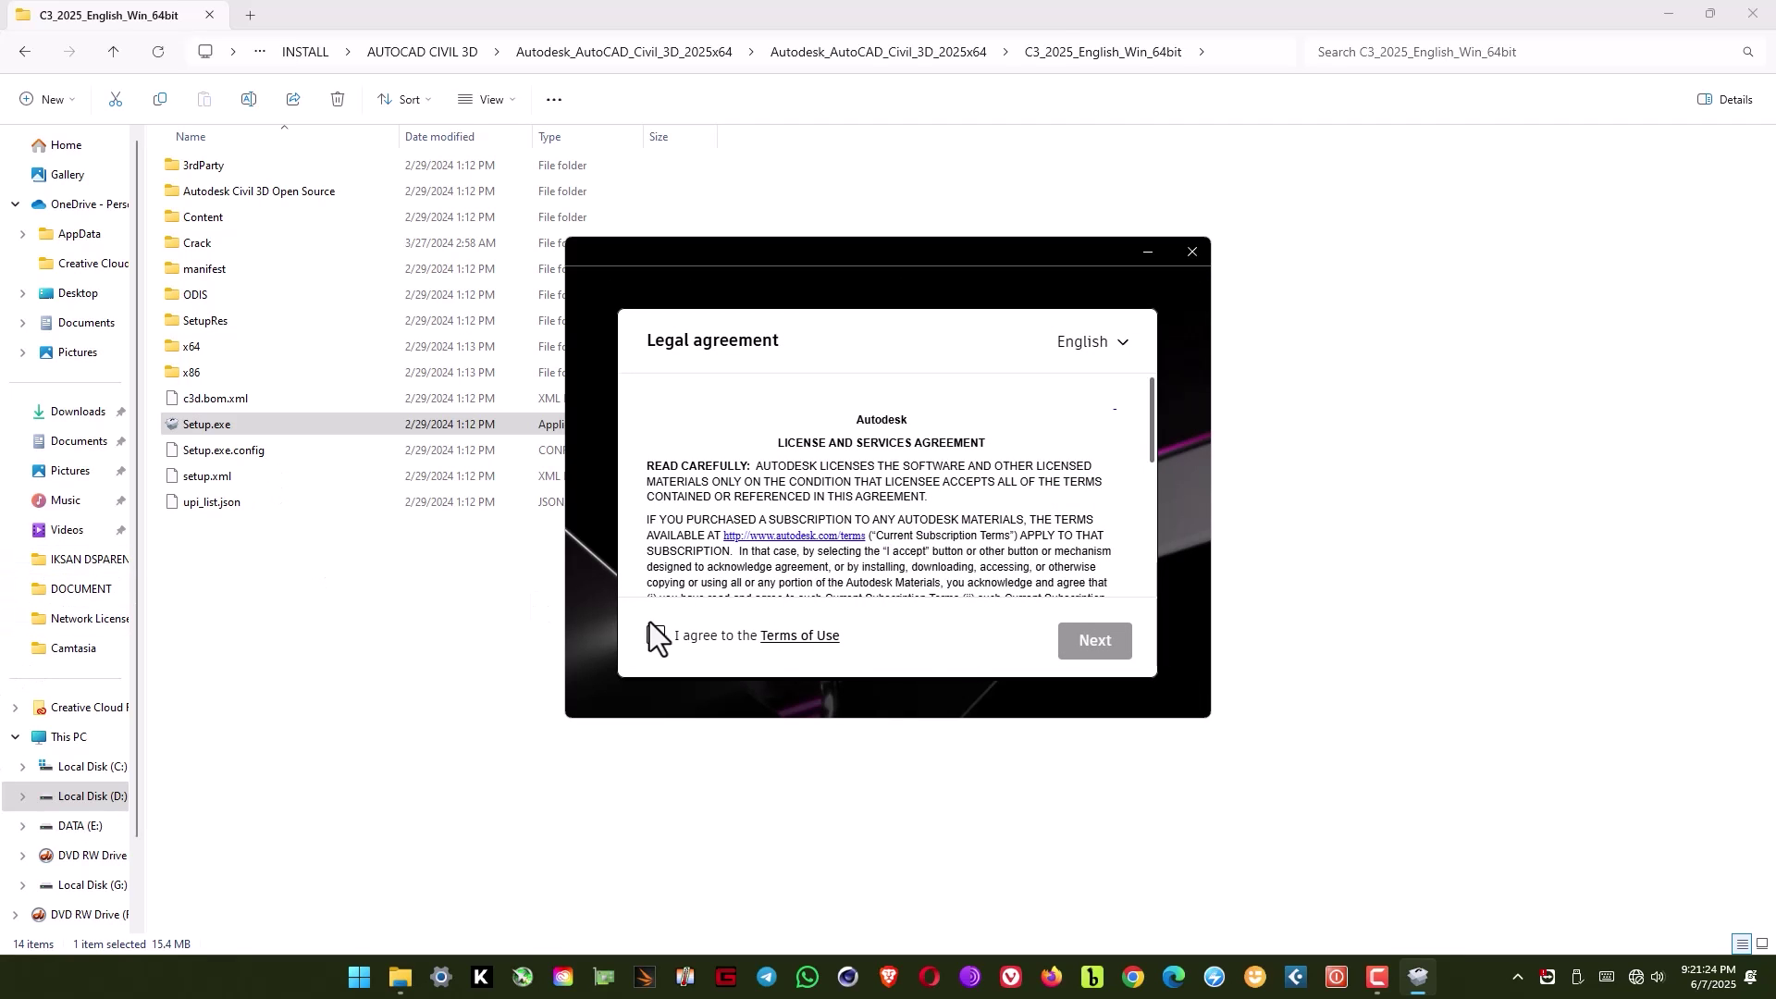
left_click(662, 642)
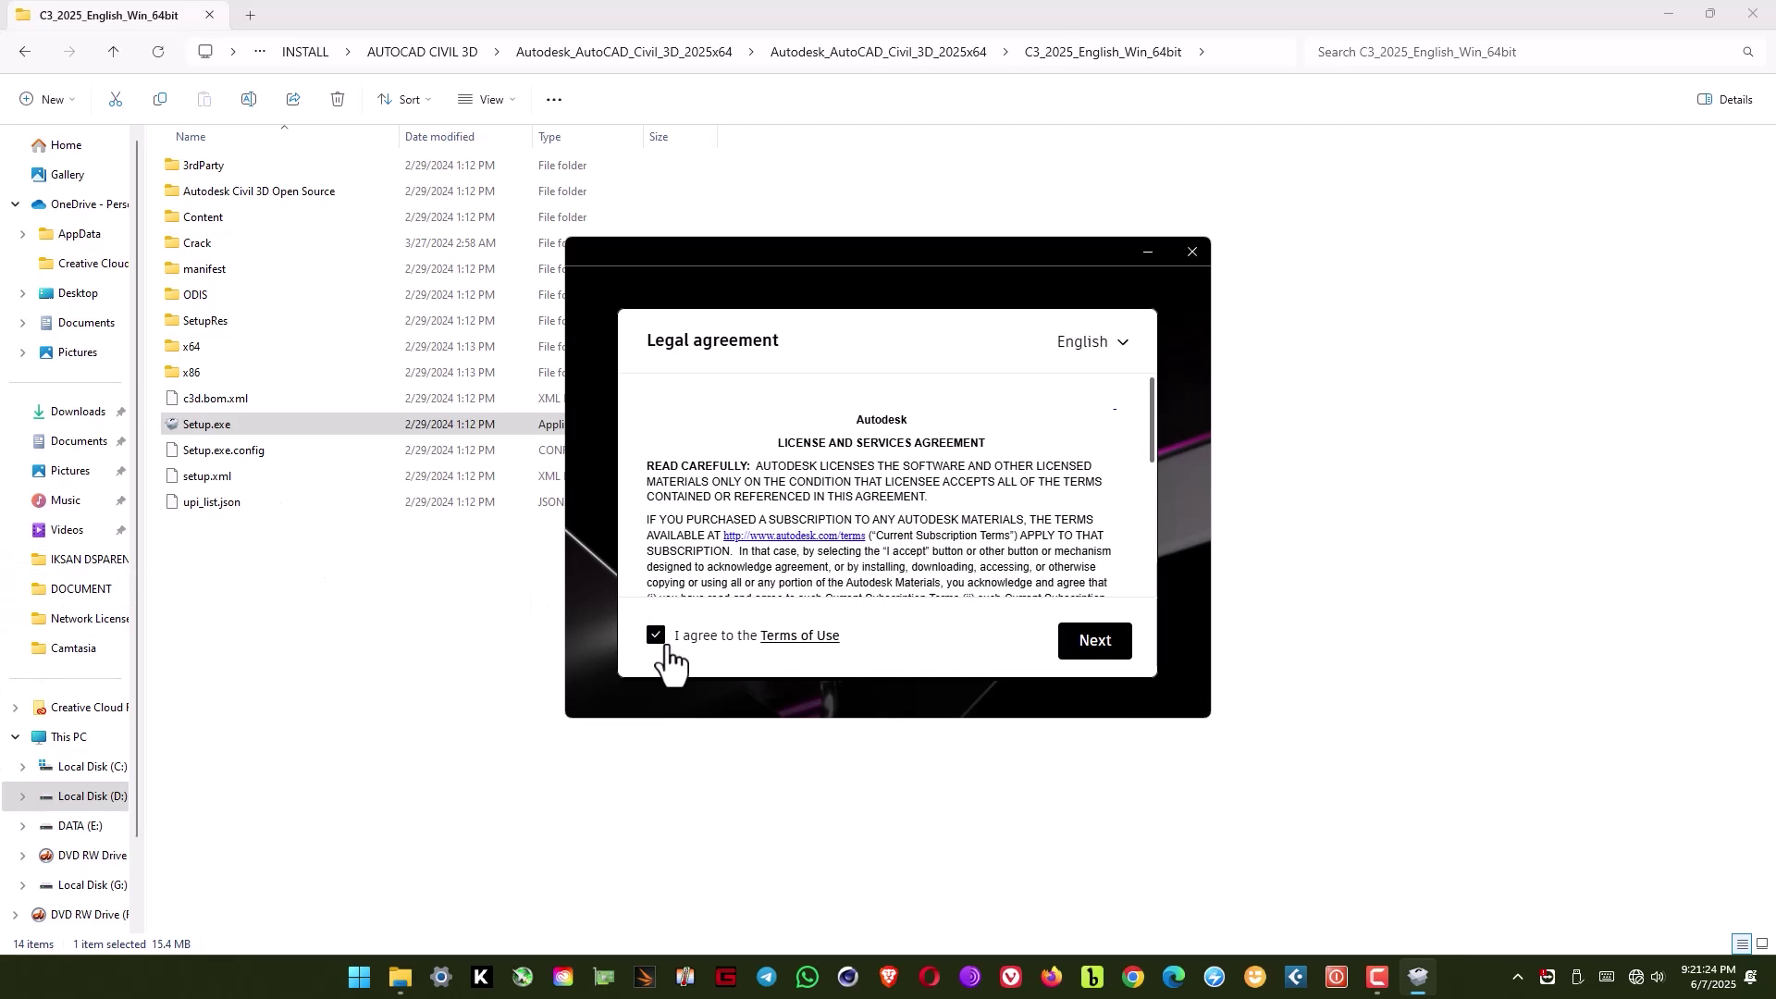
left_click(1106, 648)
left_click(1170, 680)
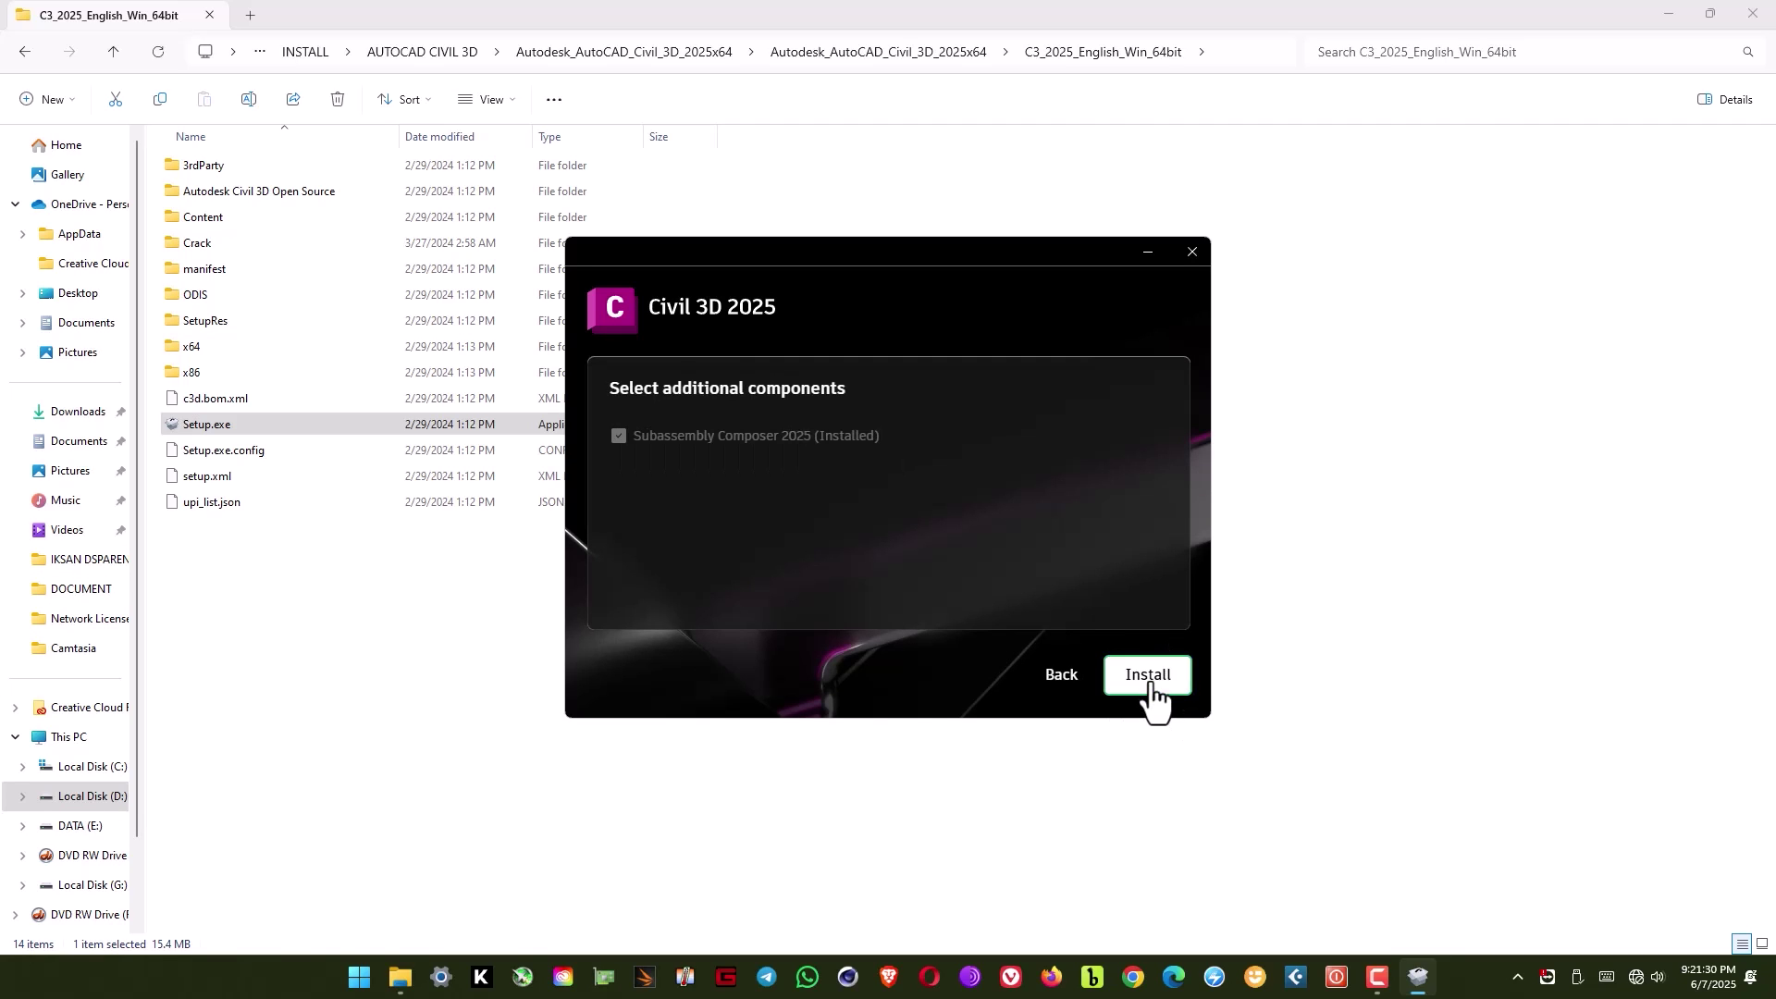
left_click(1150, 674)
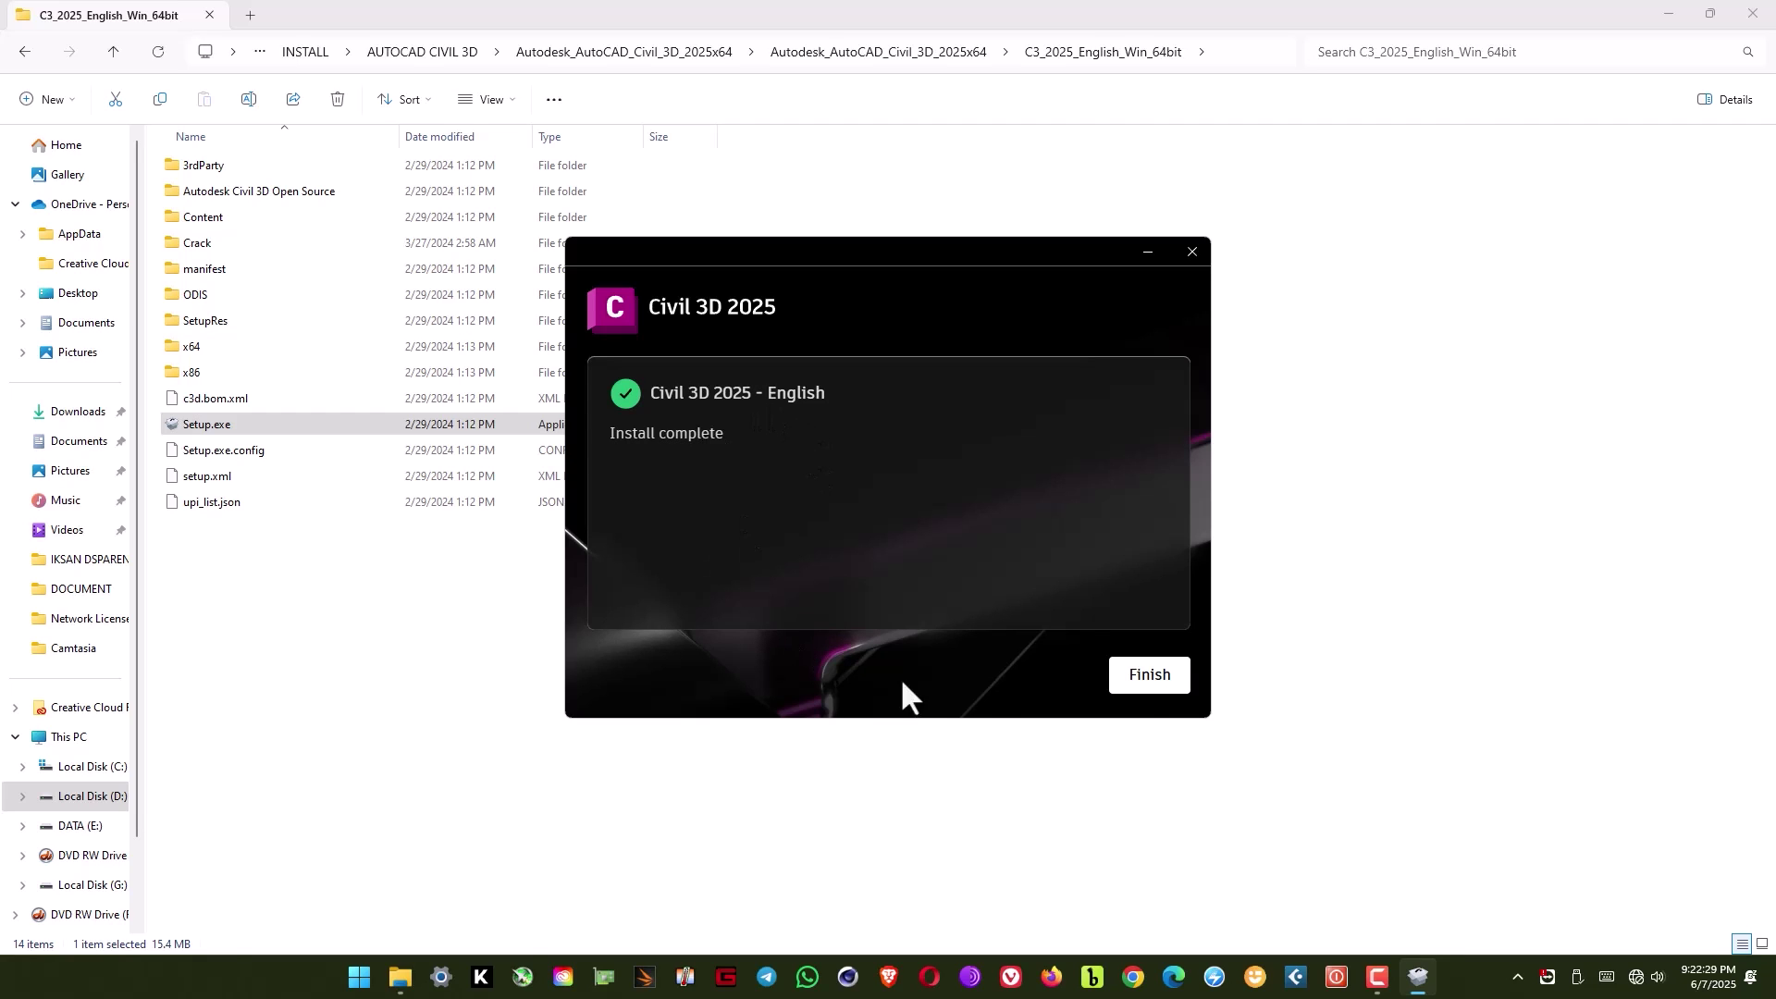
left_click(1148, 682)
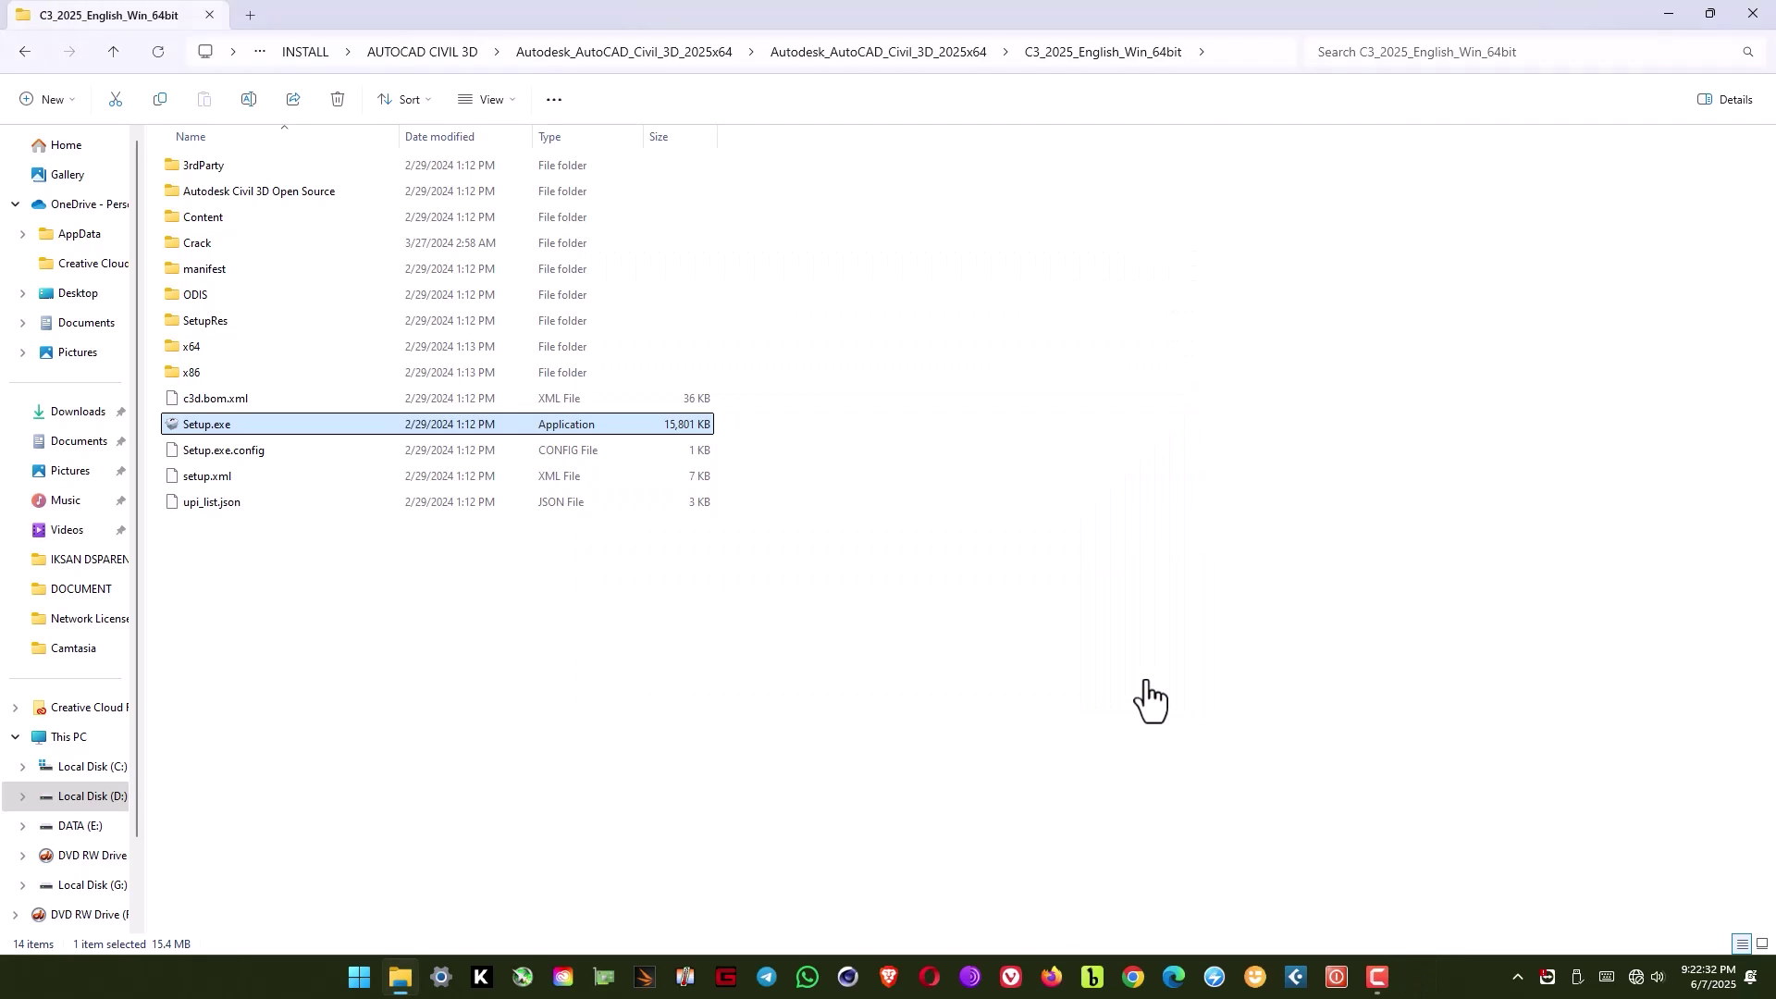
- Back in the parent folder, extract Fix.rar into a Fix folder
left_click(527, 669)
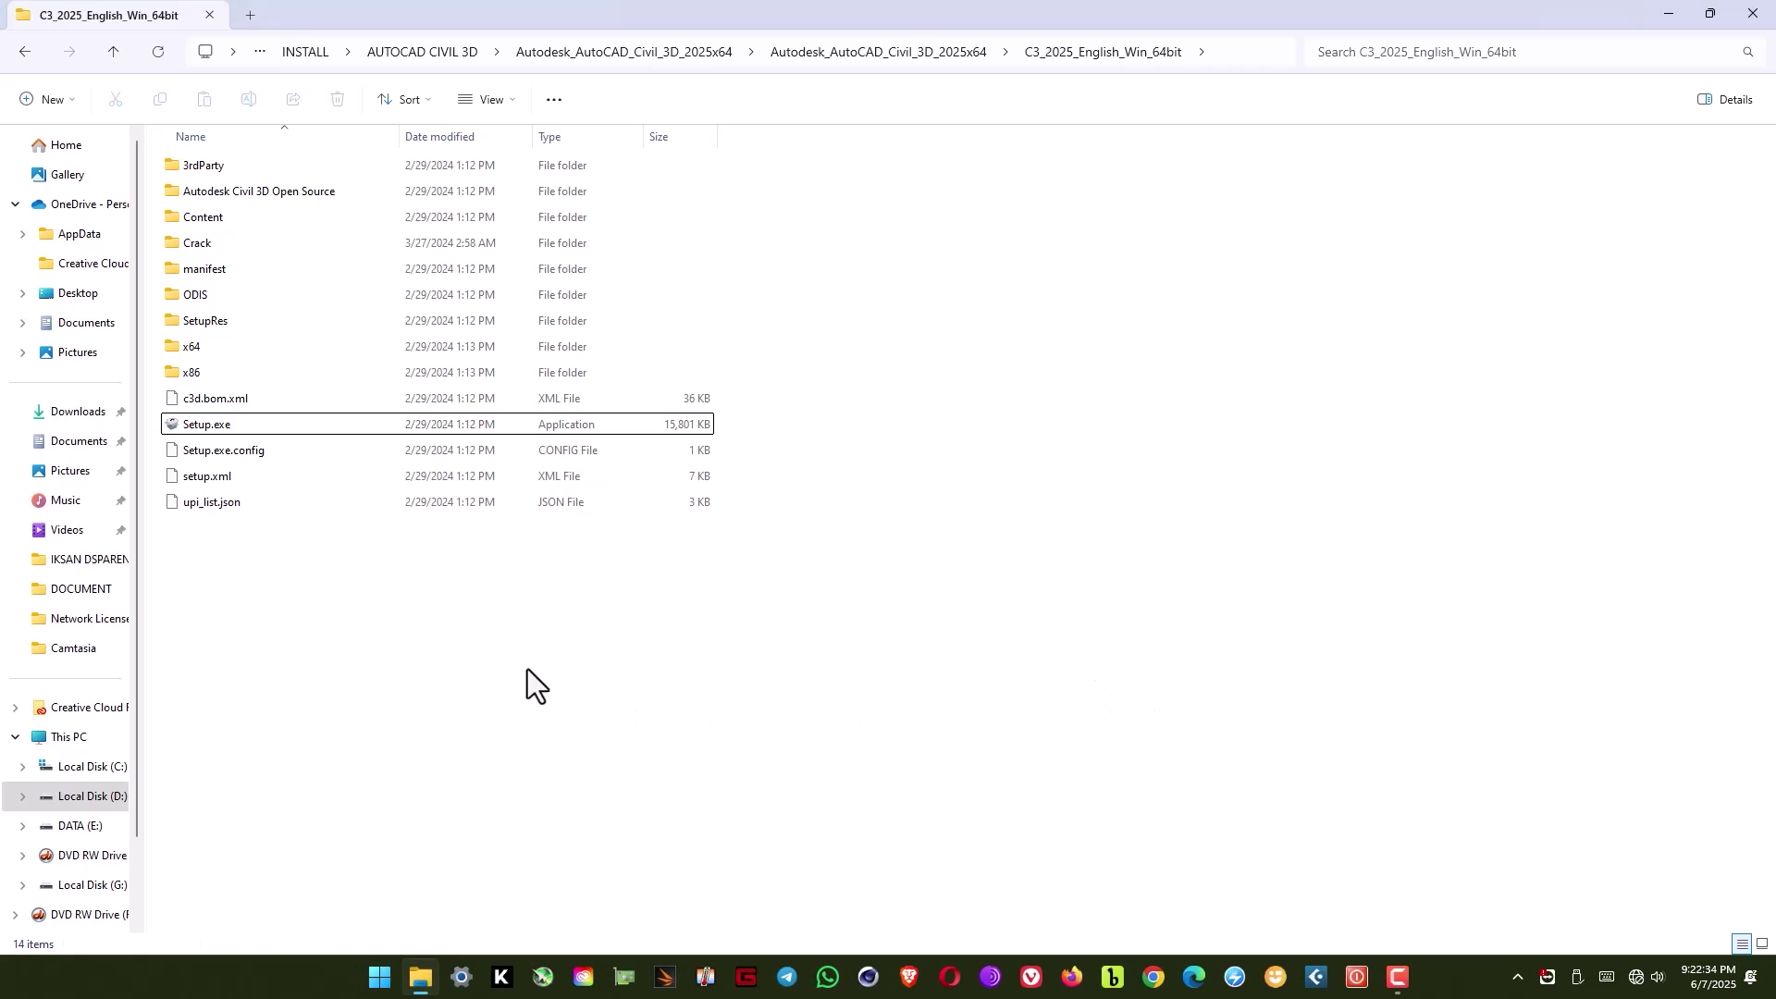
left_click(22, 53)
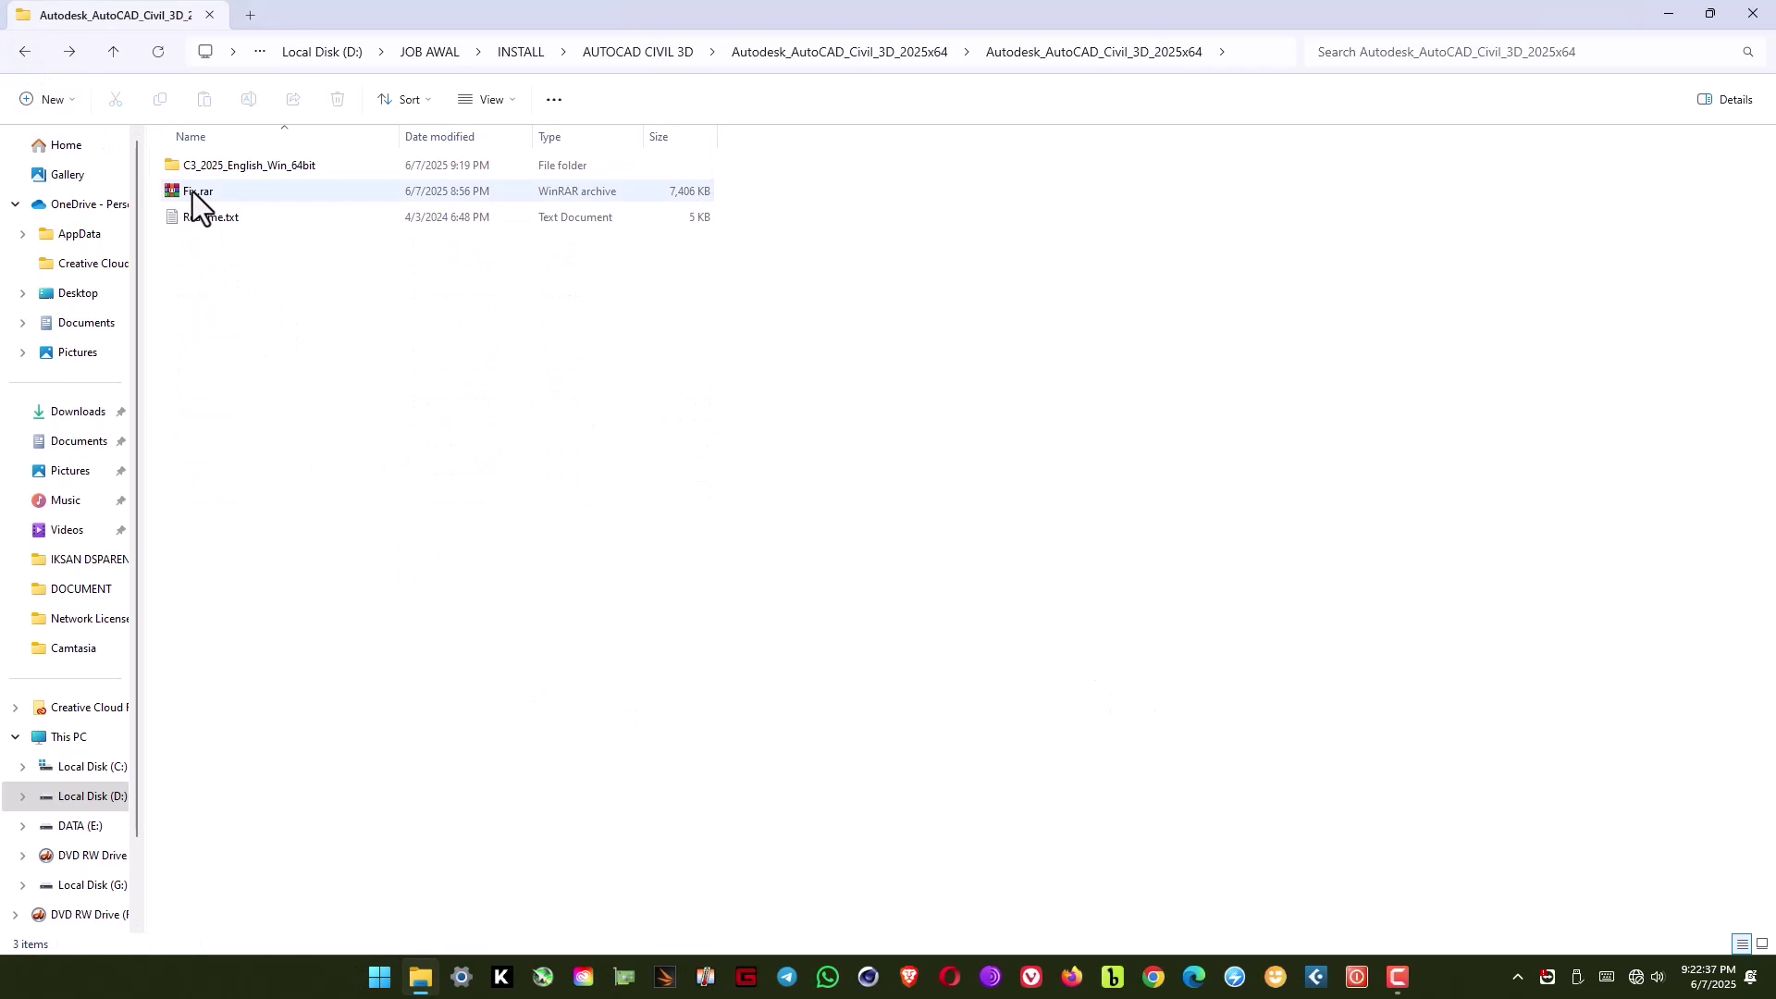
left_click(205, 196)
right_click(207, 198)
mouse_move(261, 232)
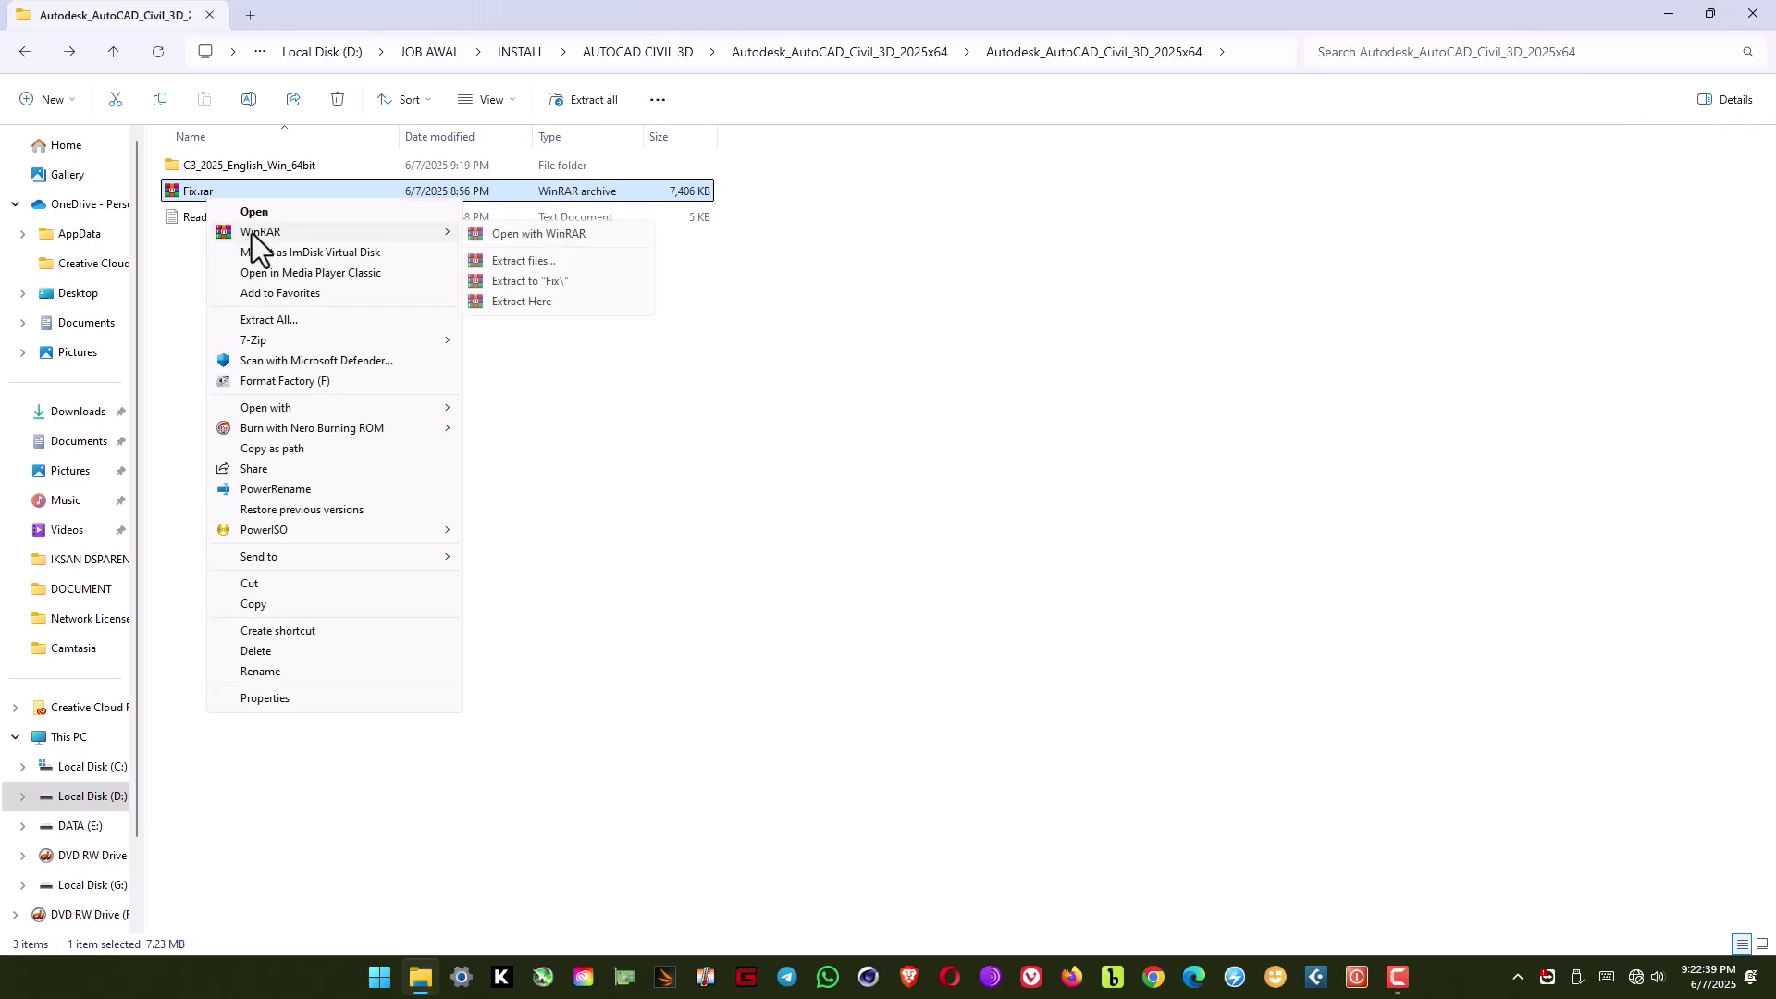
left_click(535, 281)
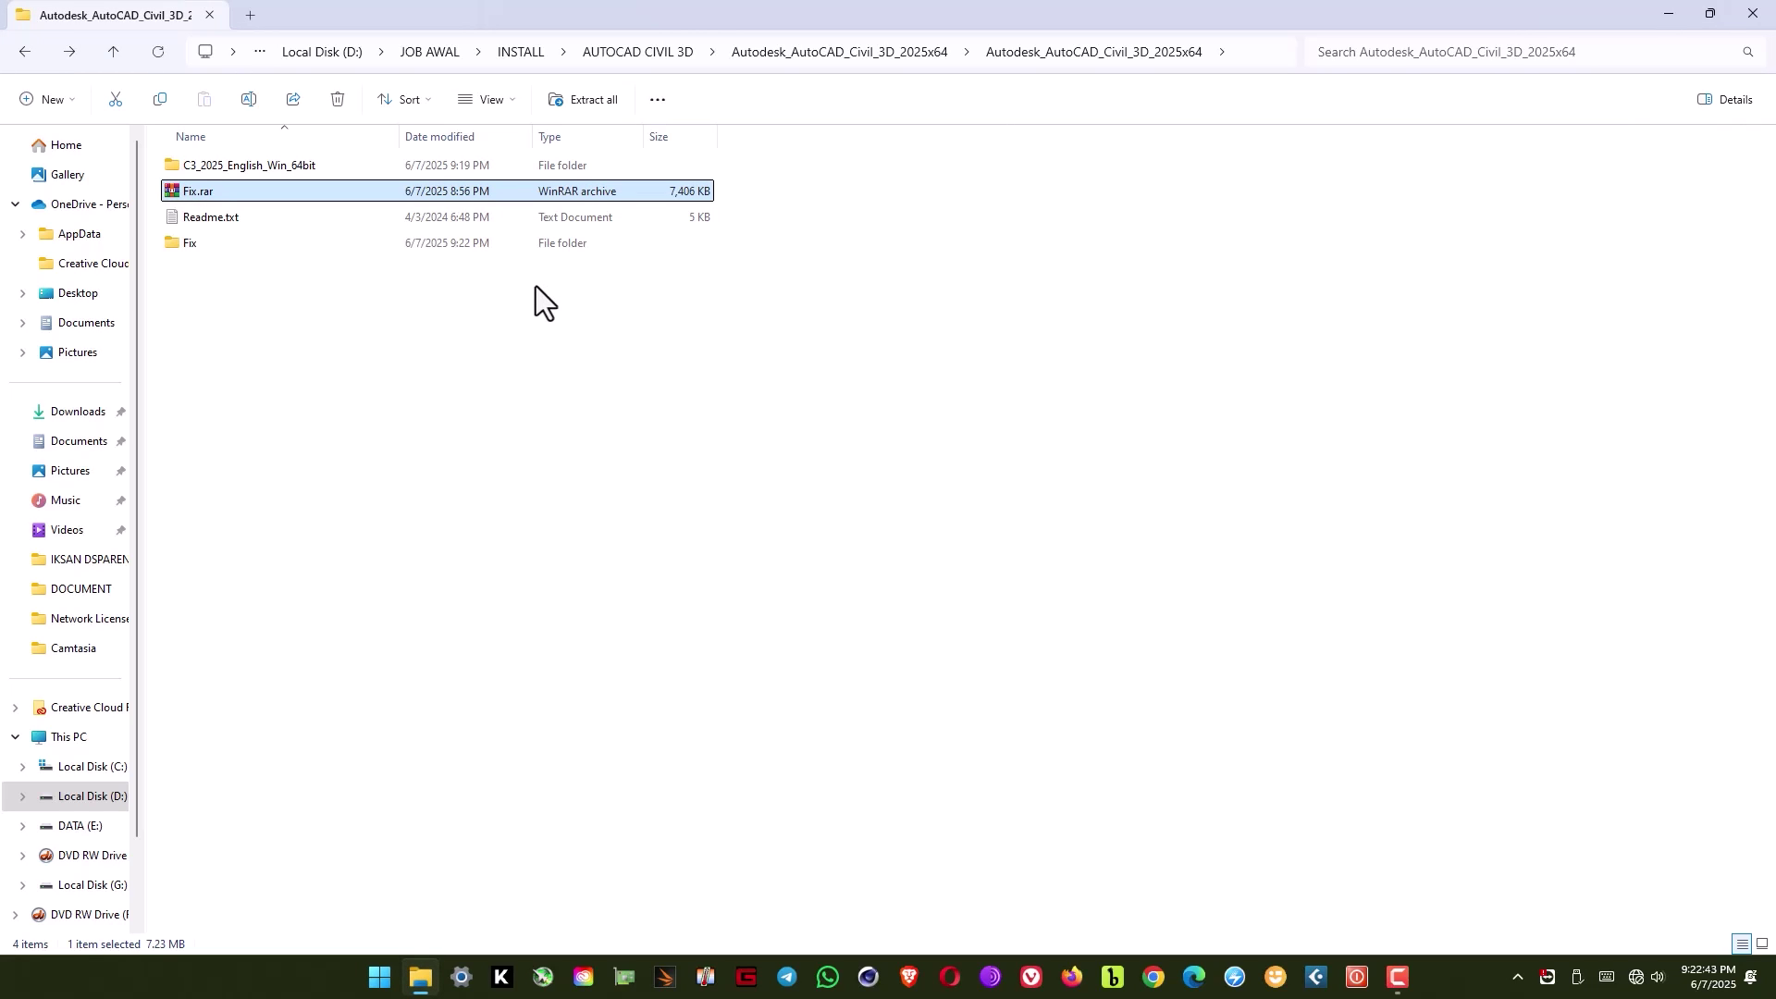
- Run AdskNLM.exe as administrator from Fix > Fix > Autodesk AutoCAD 2025 x64 new Crack
double_click(191, 246)
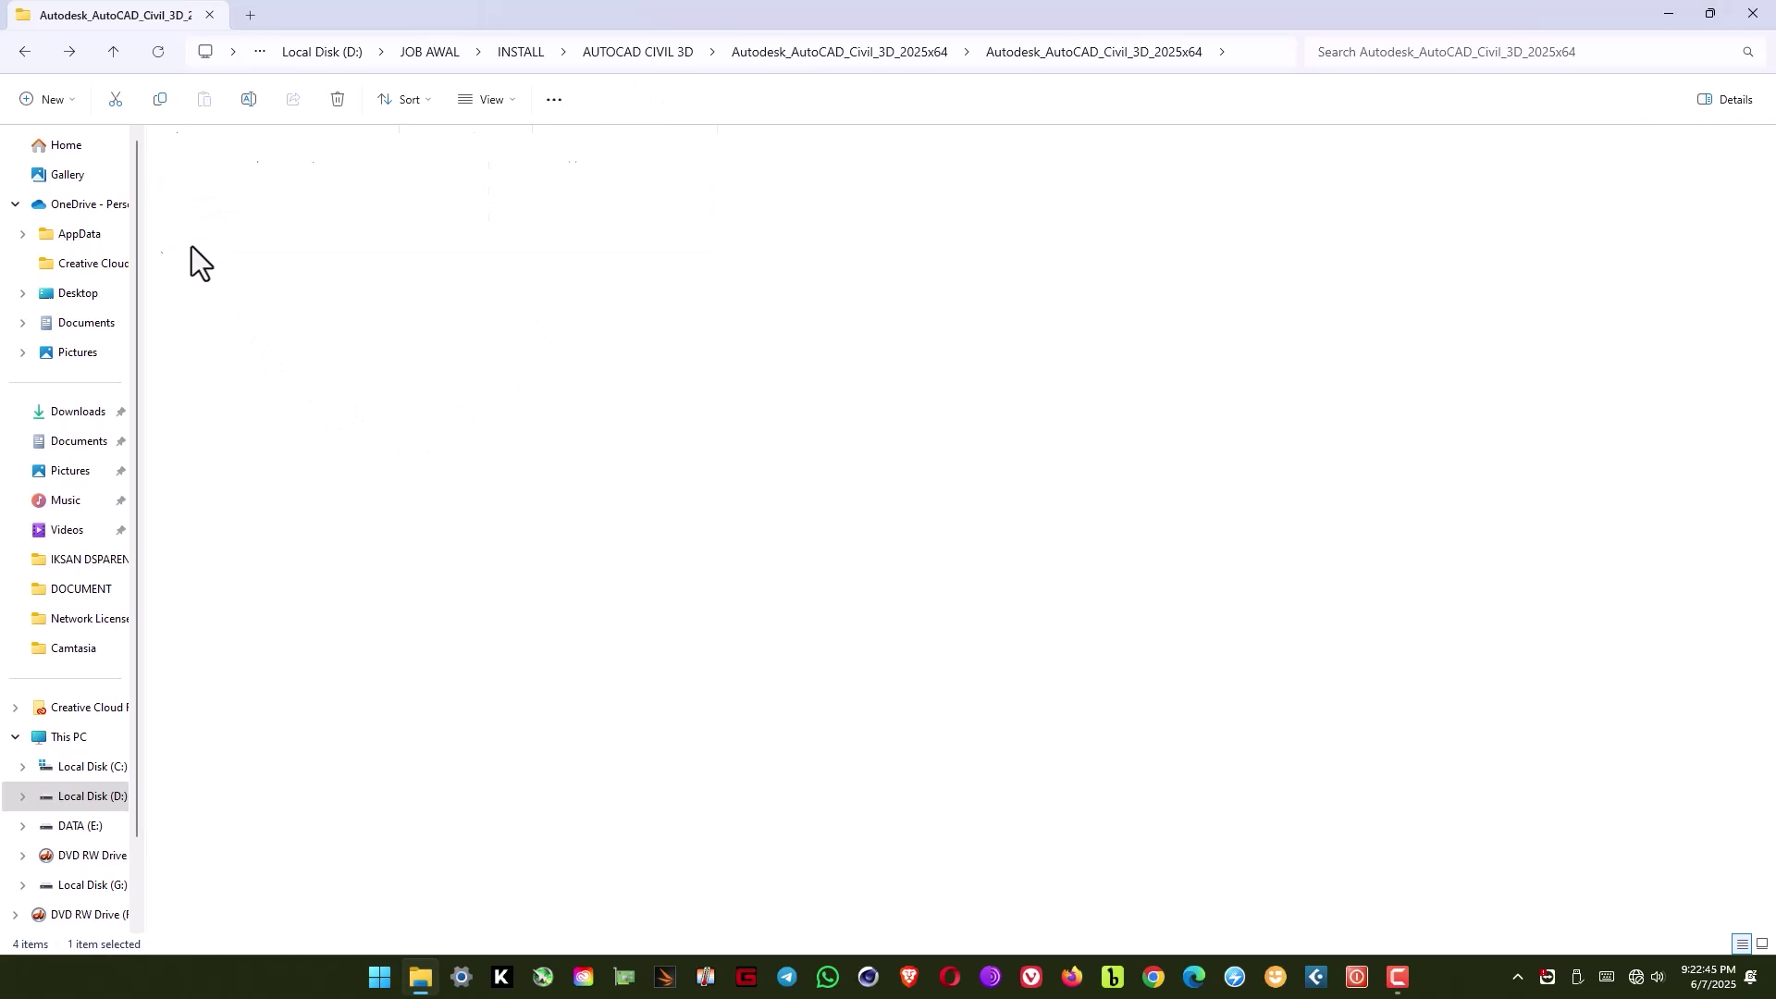
double_click(180, 165)
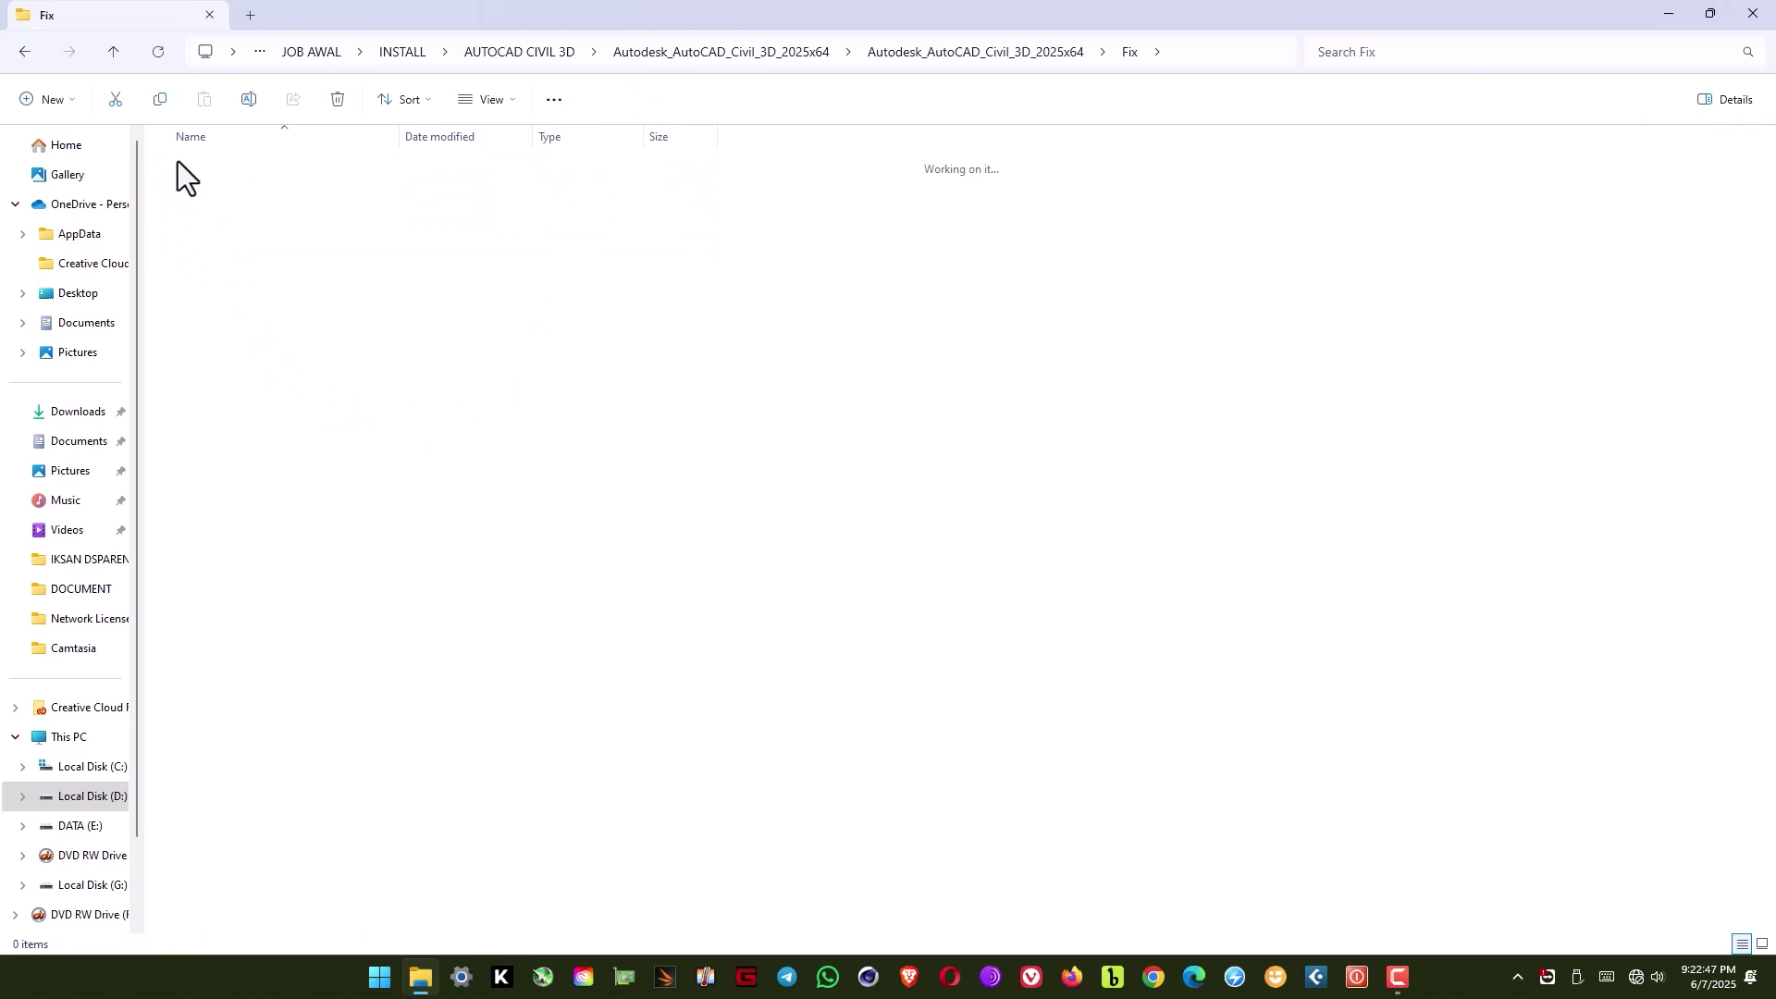
double_click(282, 165)
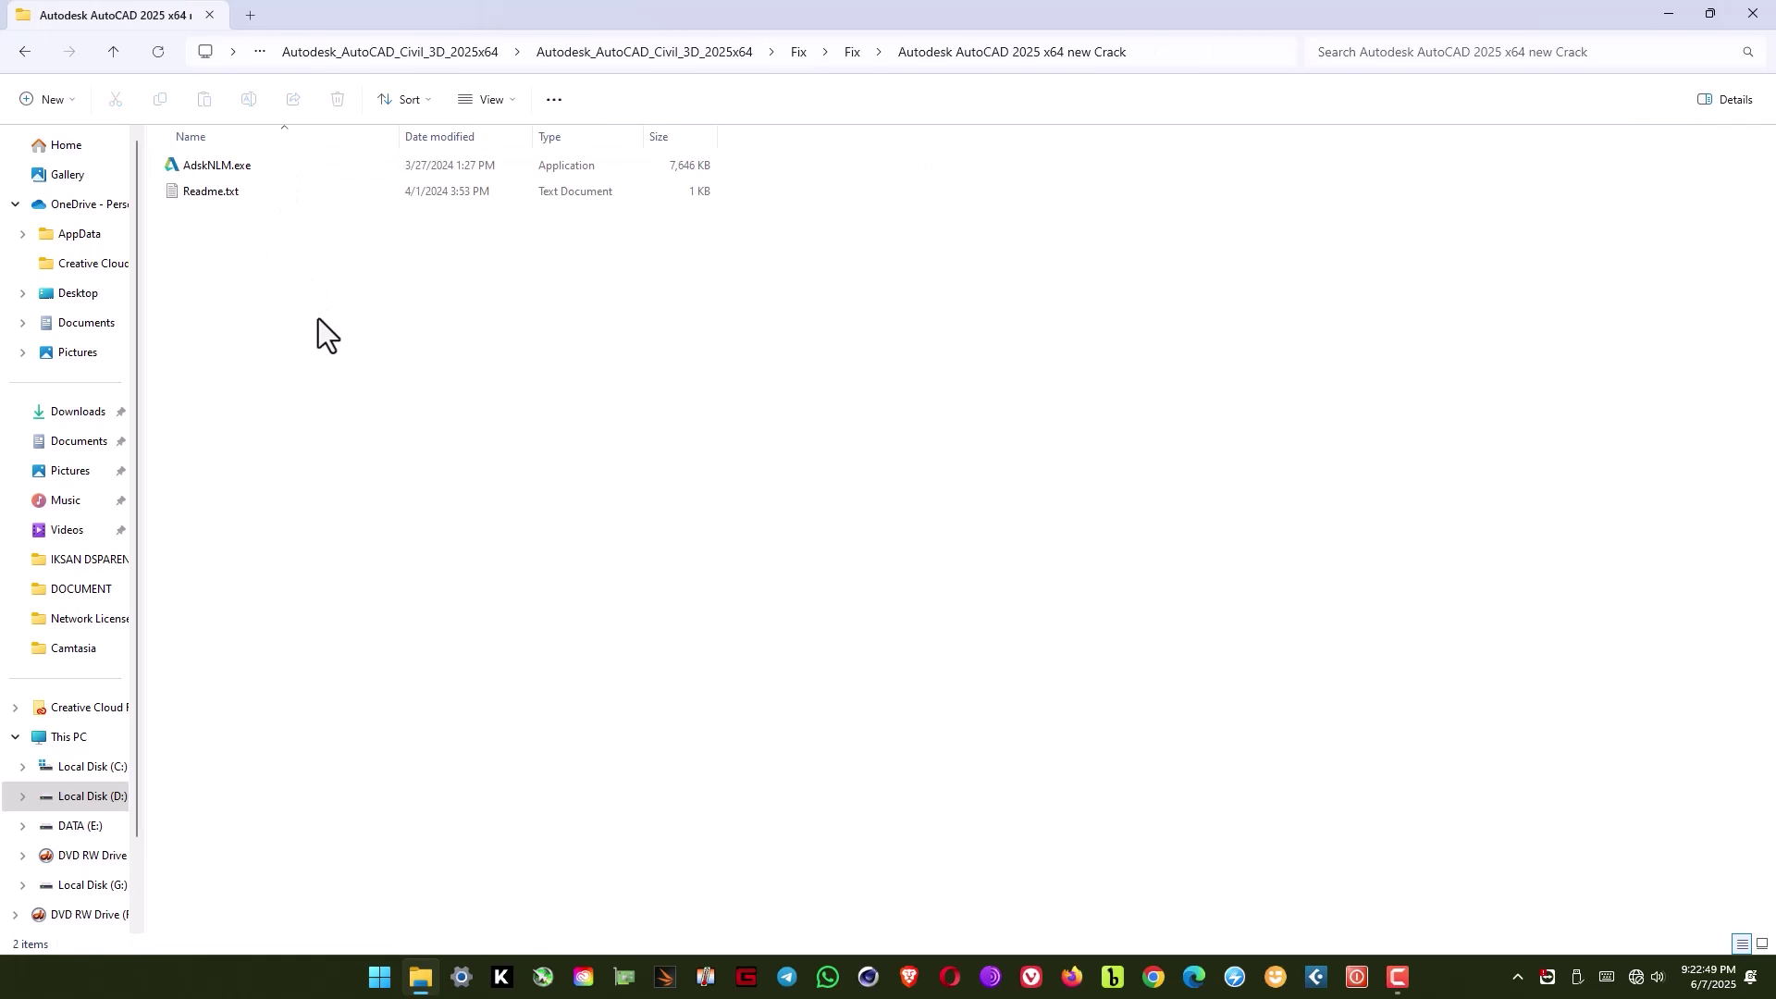
right_click(226, 168)
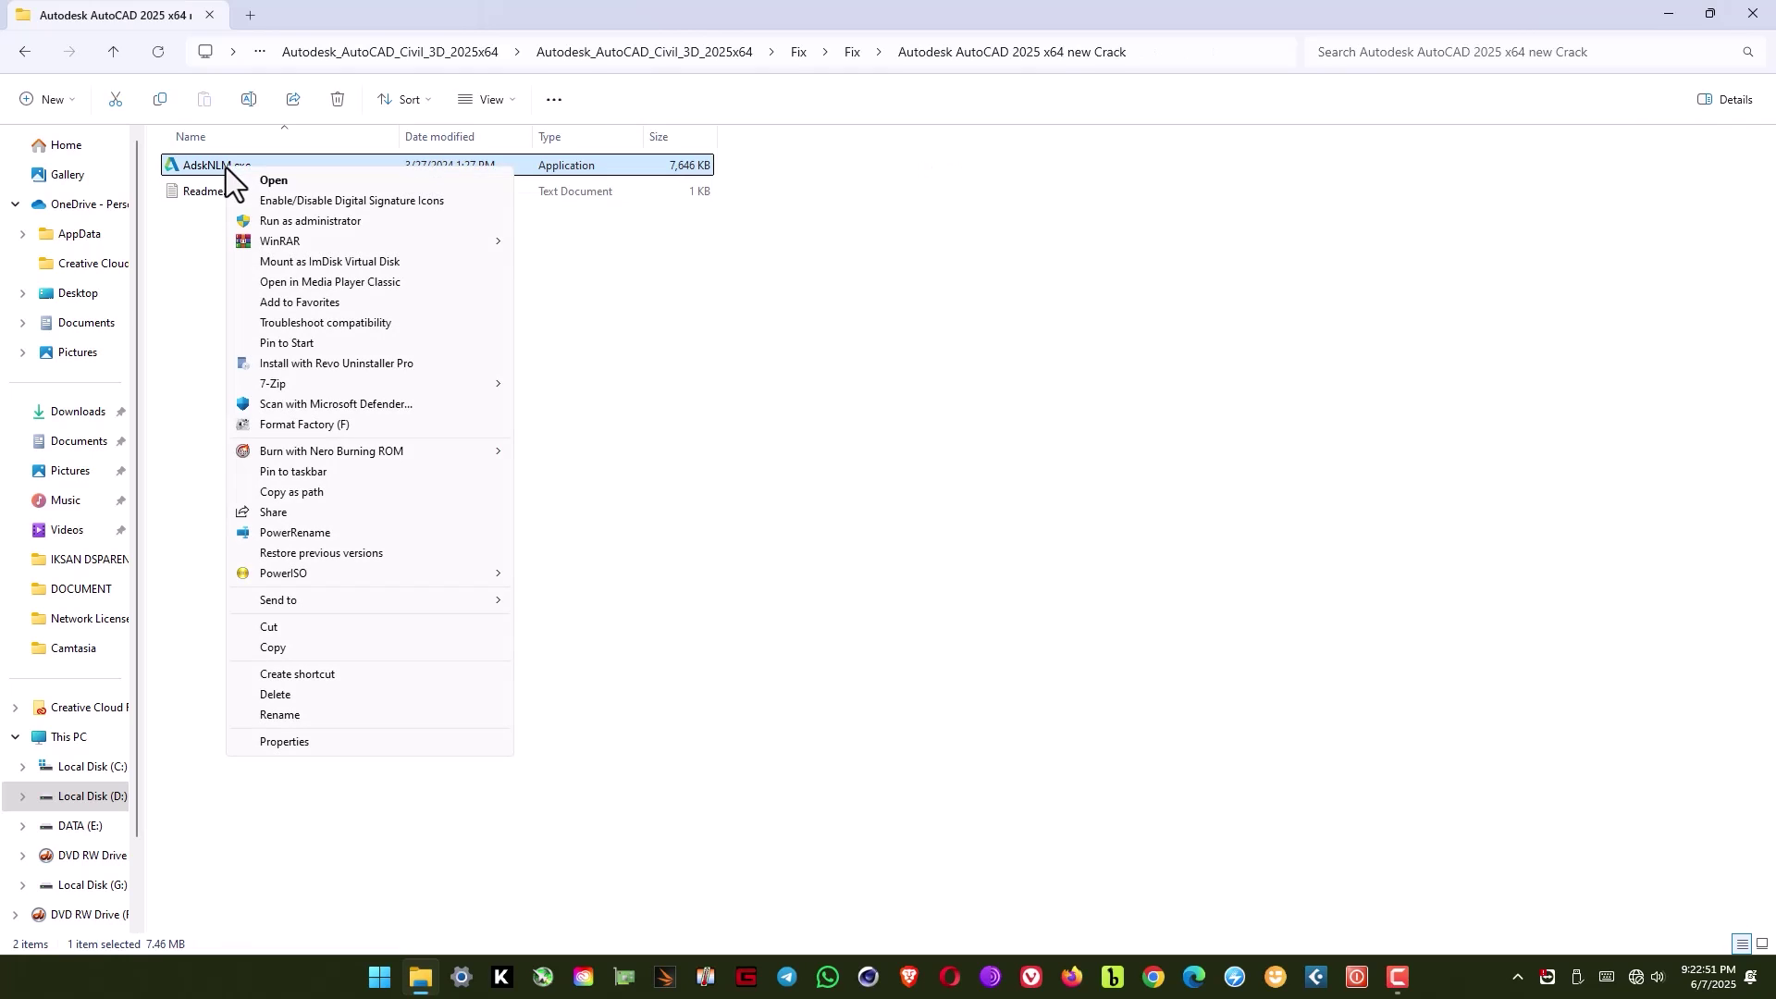
left_click(309, 221)
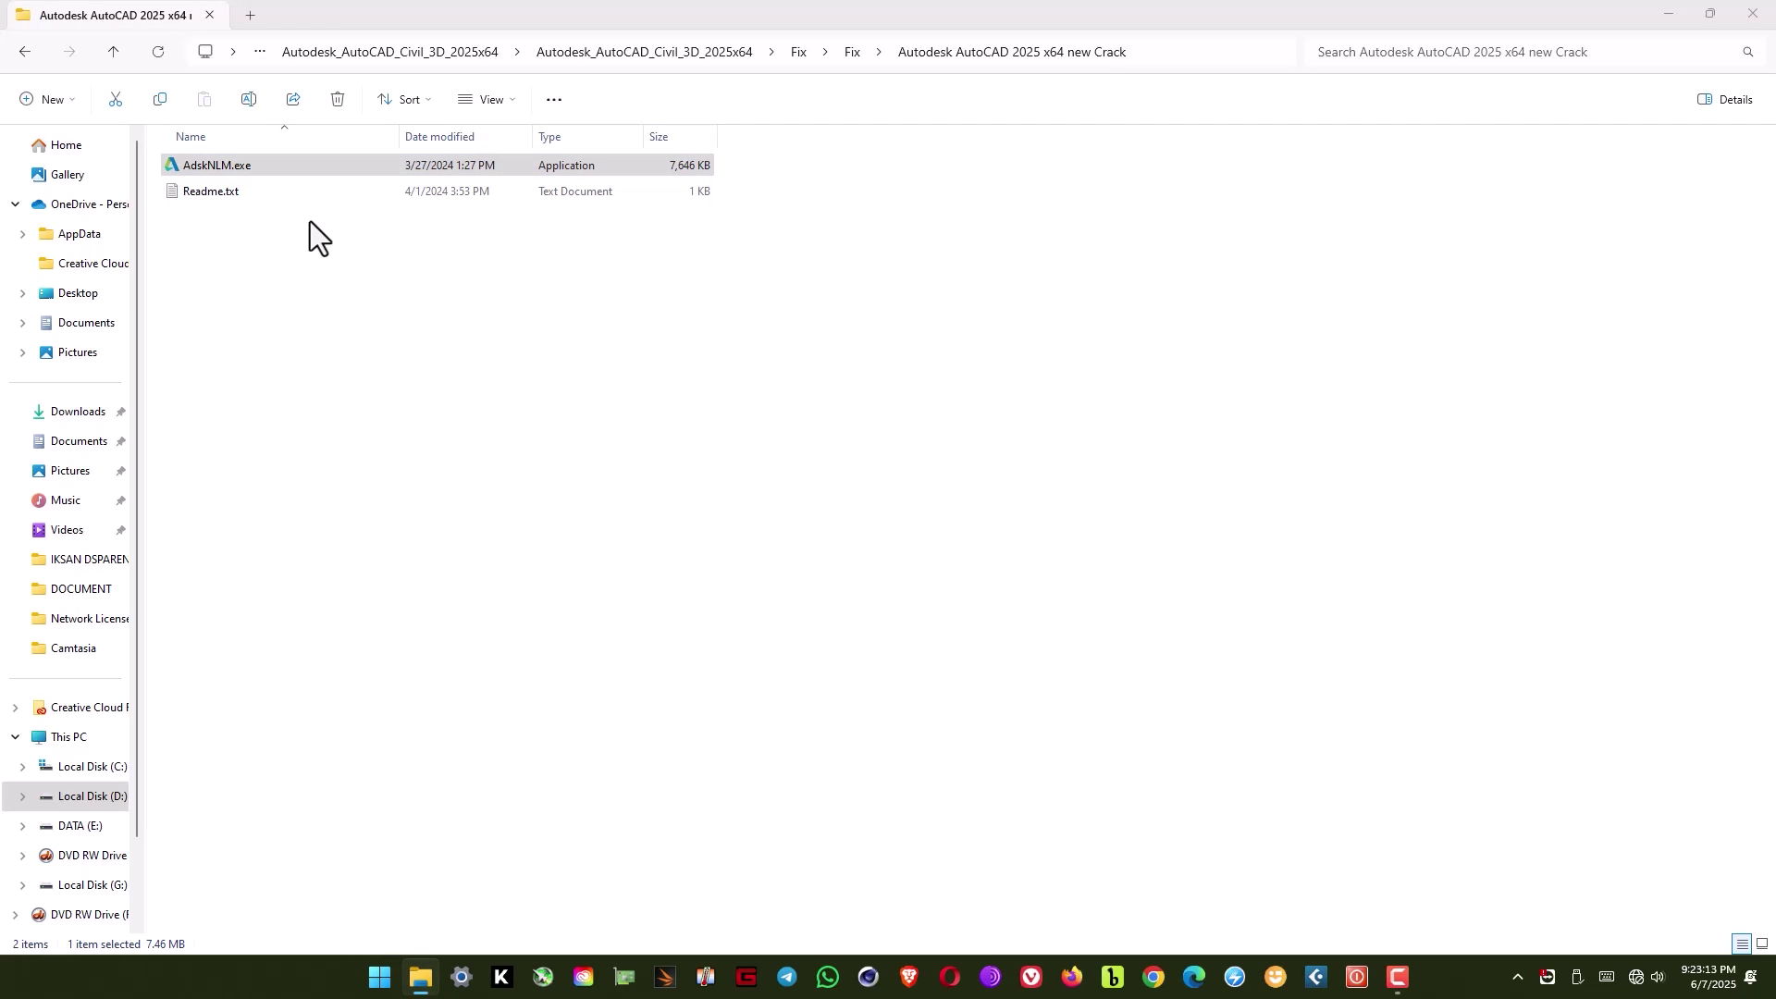
- Press Enter through the AdskNLM console prompts and dismiss the 'Cracking complete' message
key("Return")
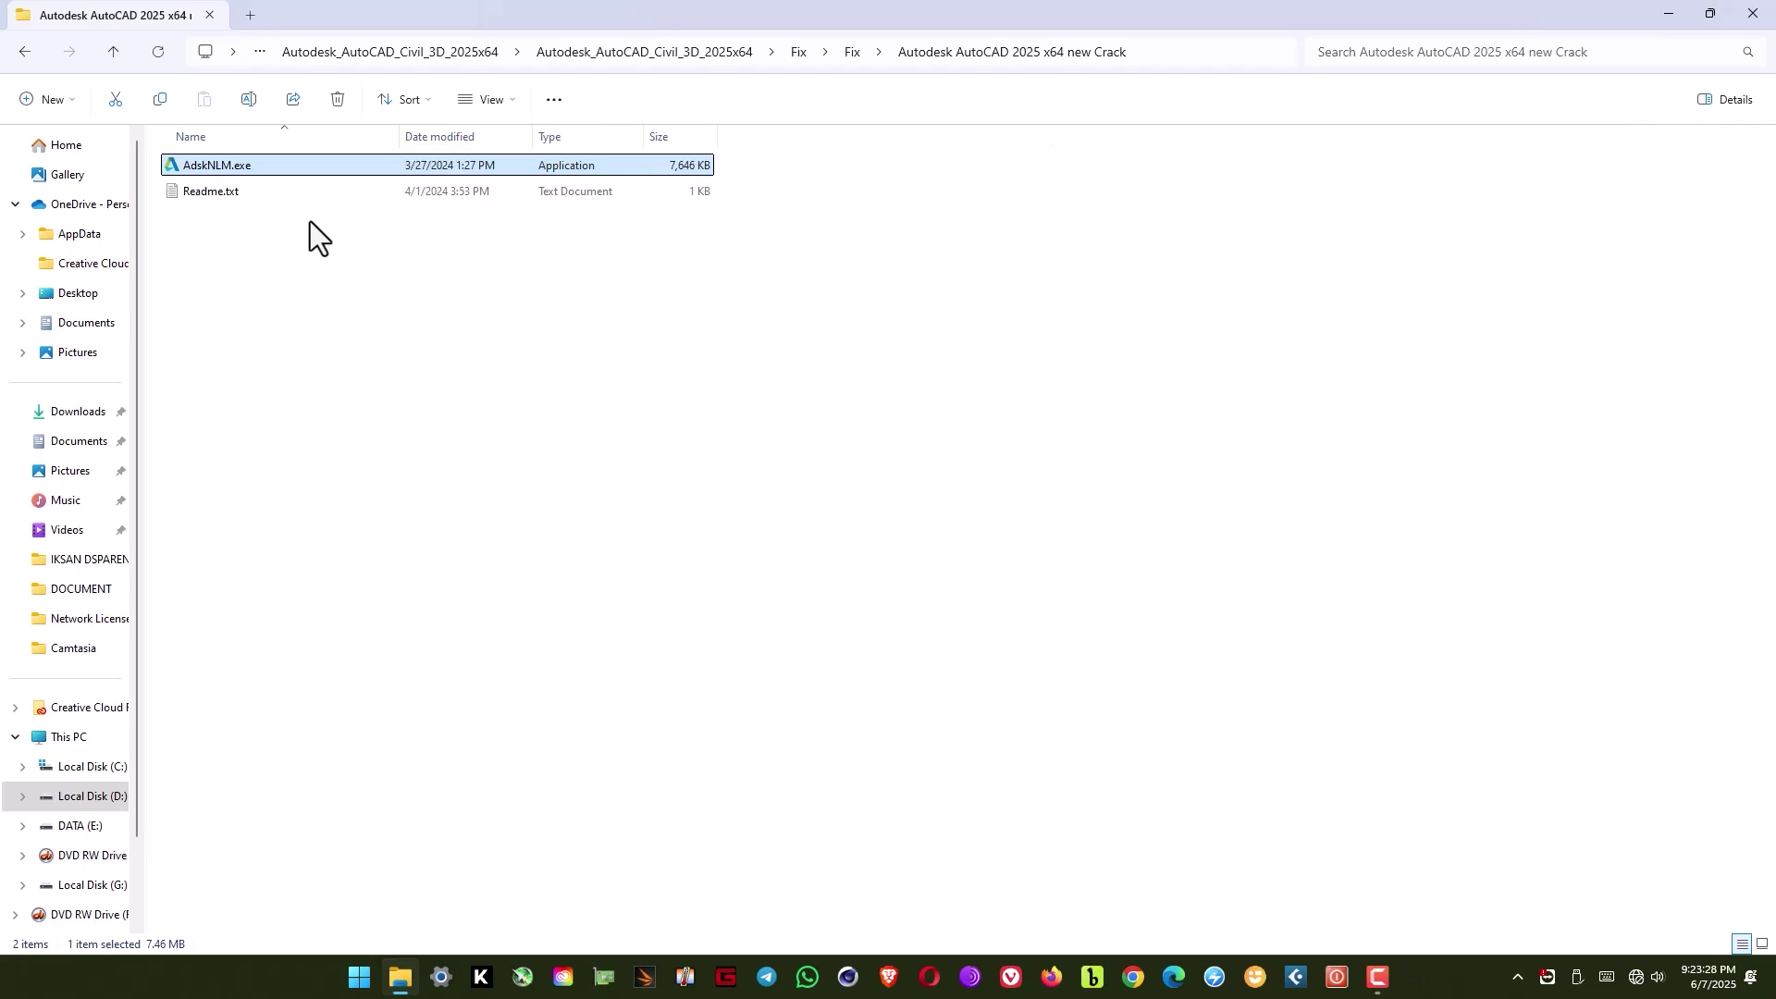
key("Return")
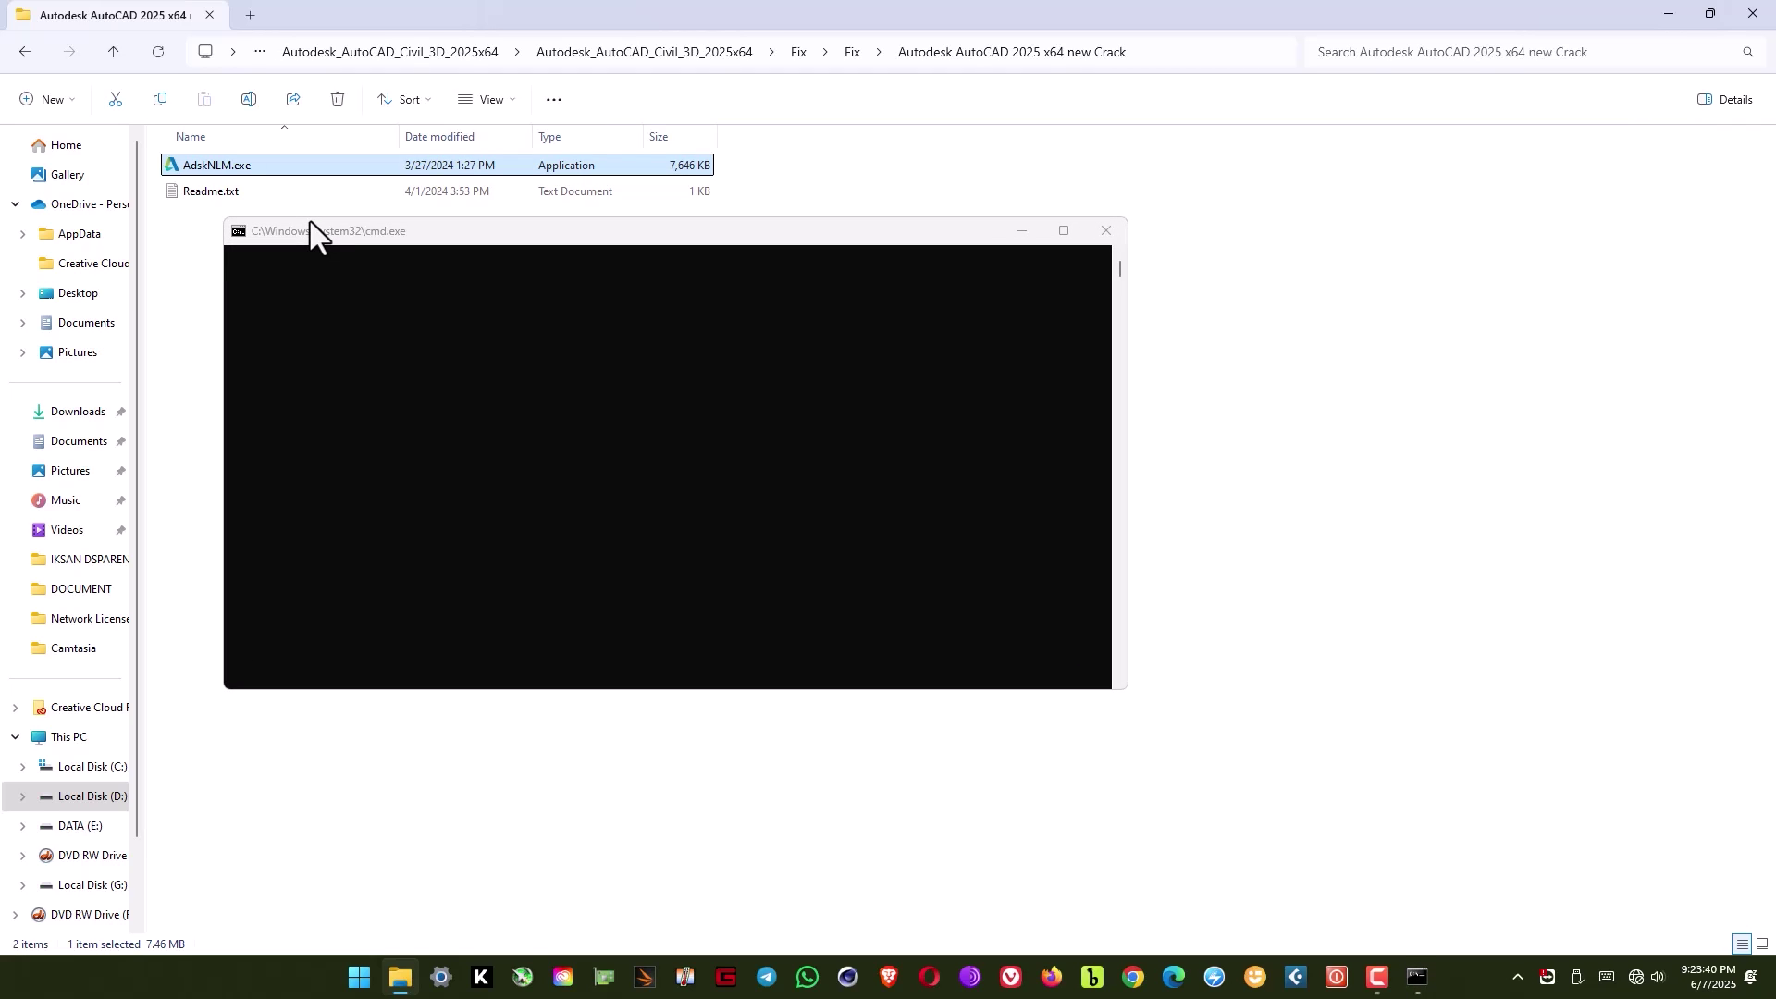
key("Return")
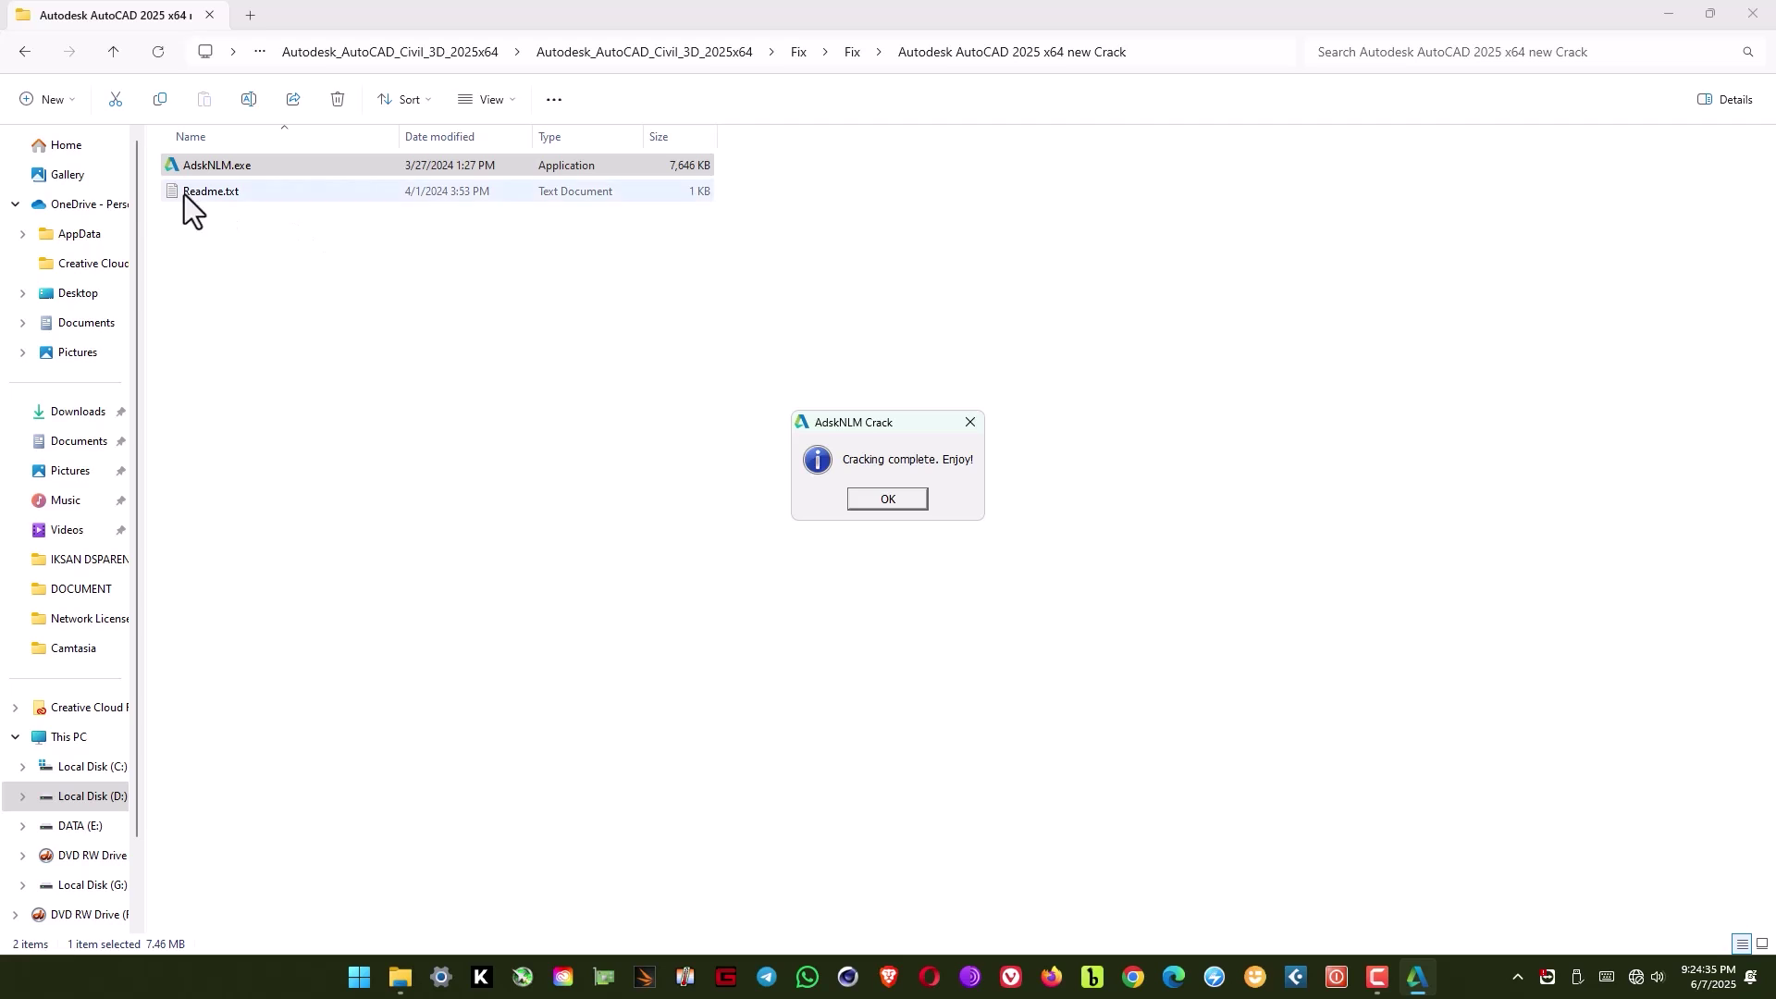
left_click(892, 502)
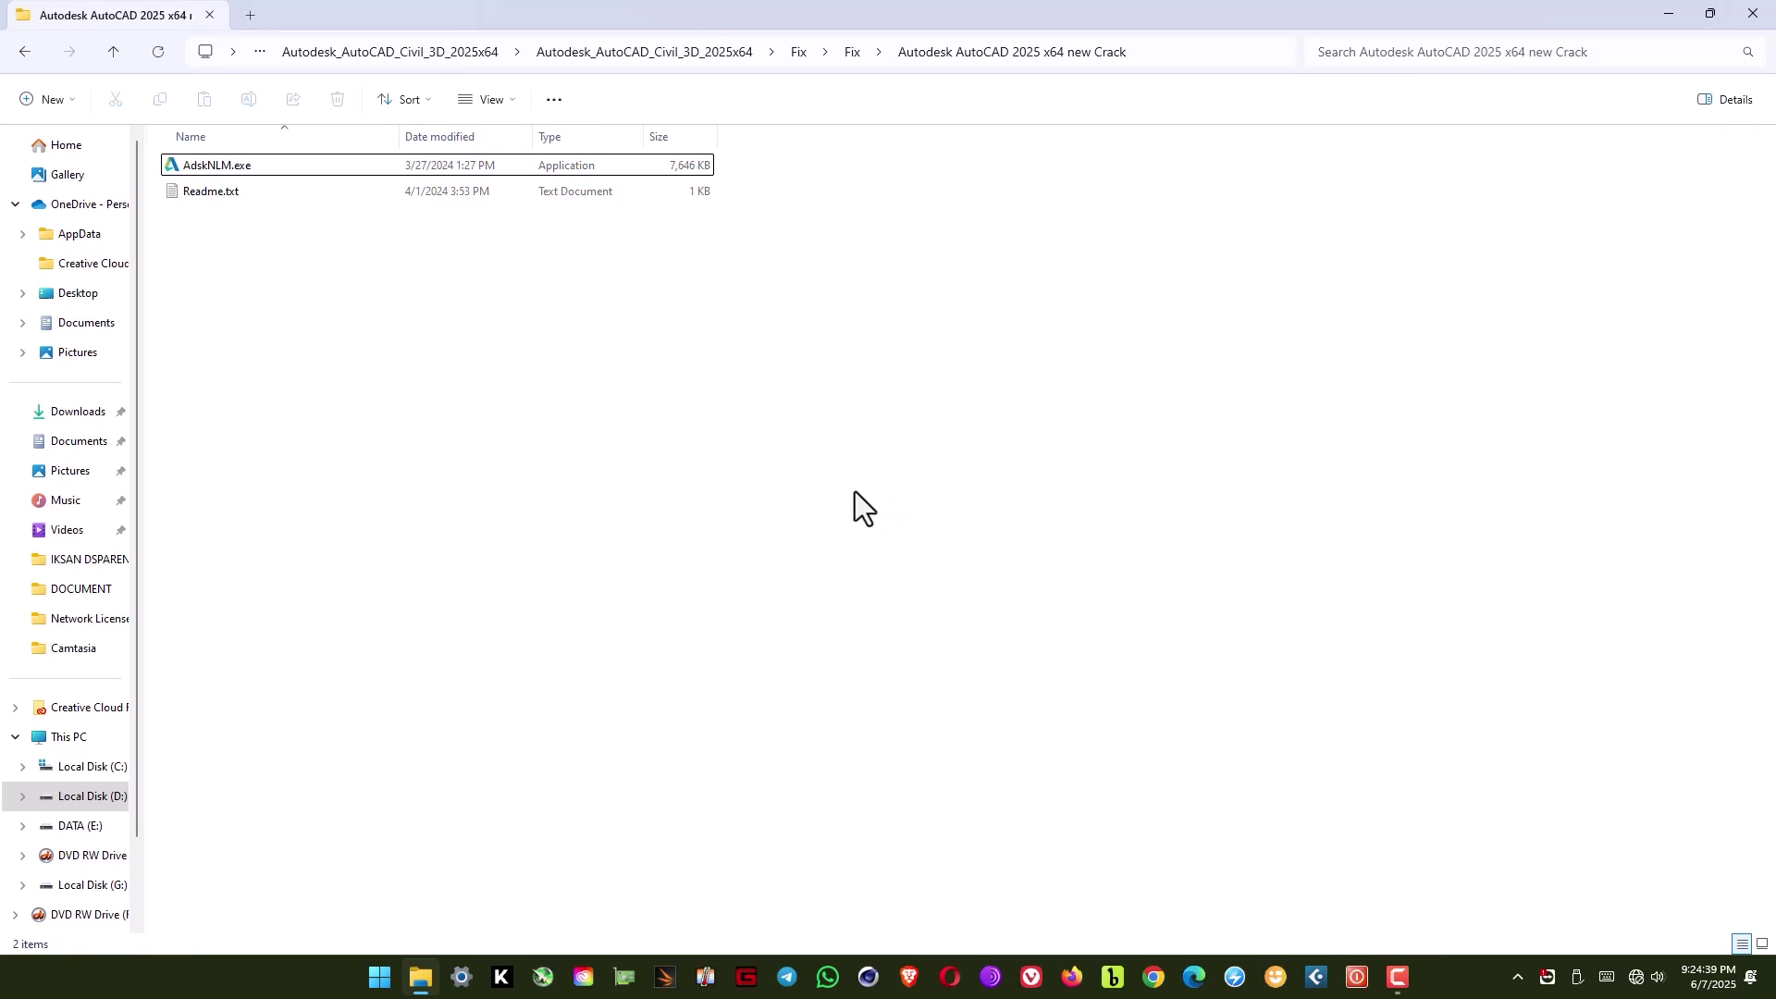
- Close File Explorer and restart the computer from the Start menu's power options
left_click(1754, 15)
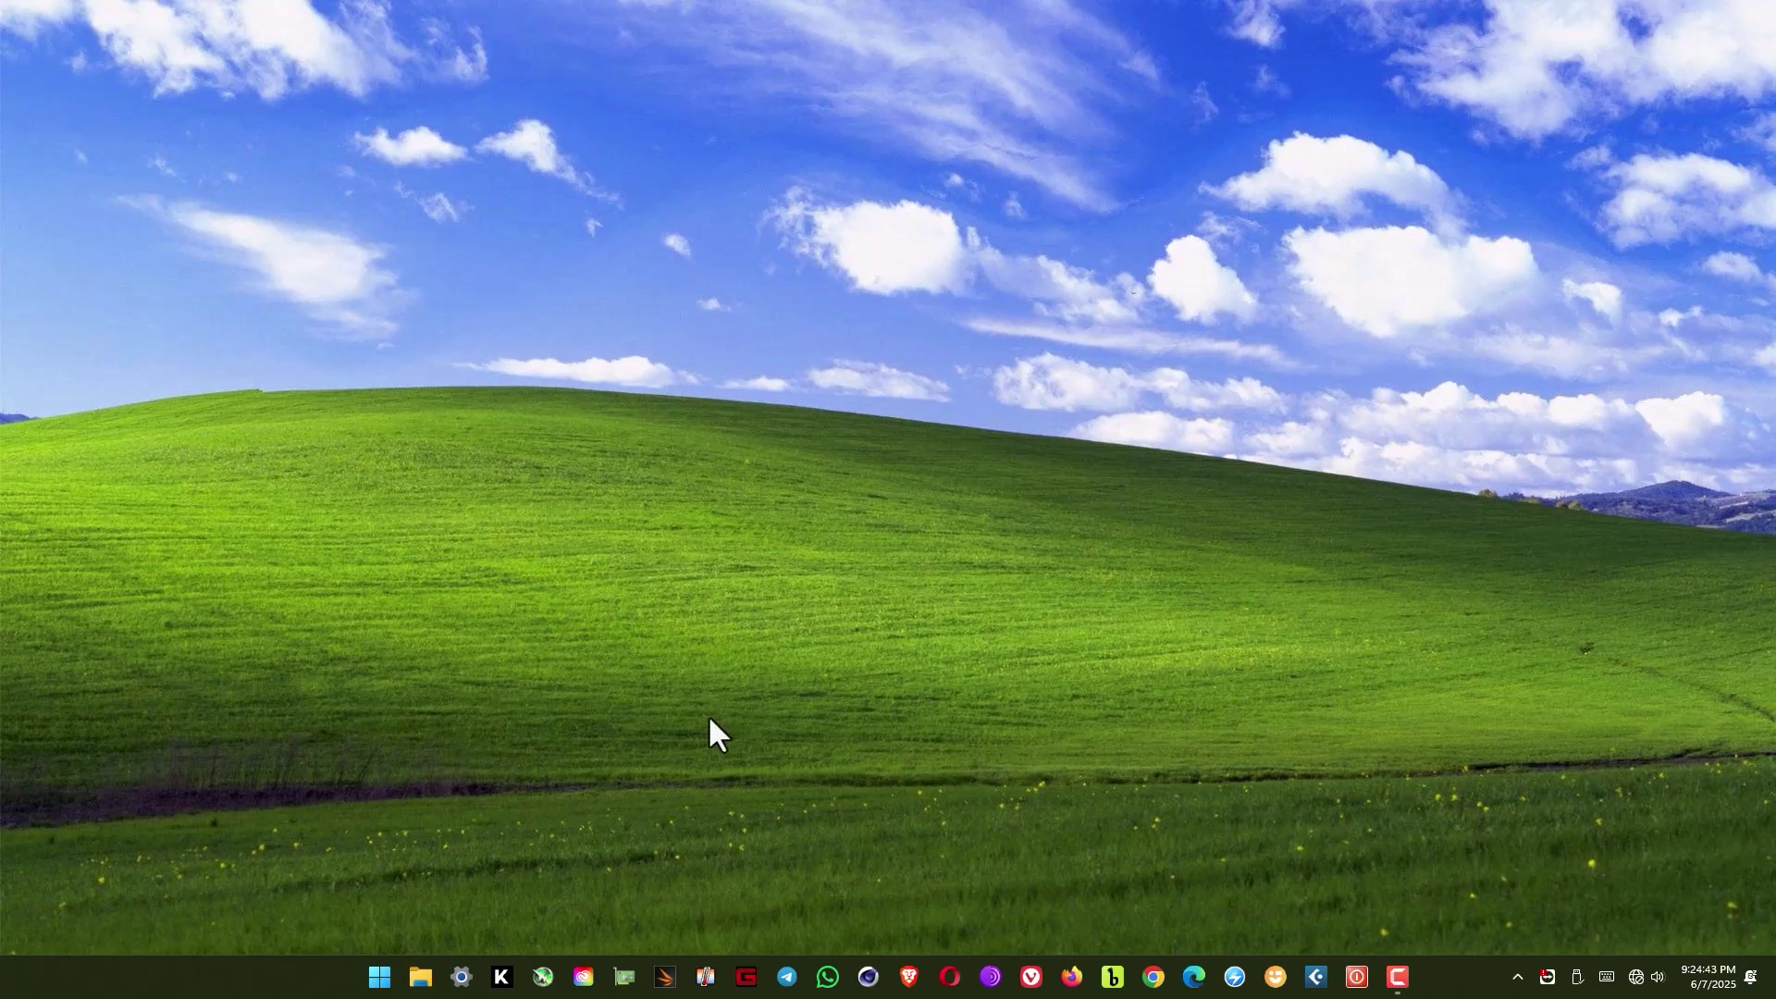
left_click(381, 983)
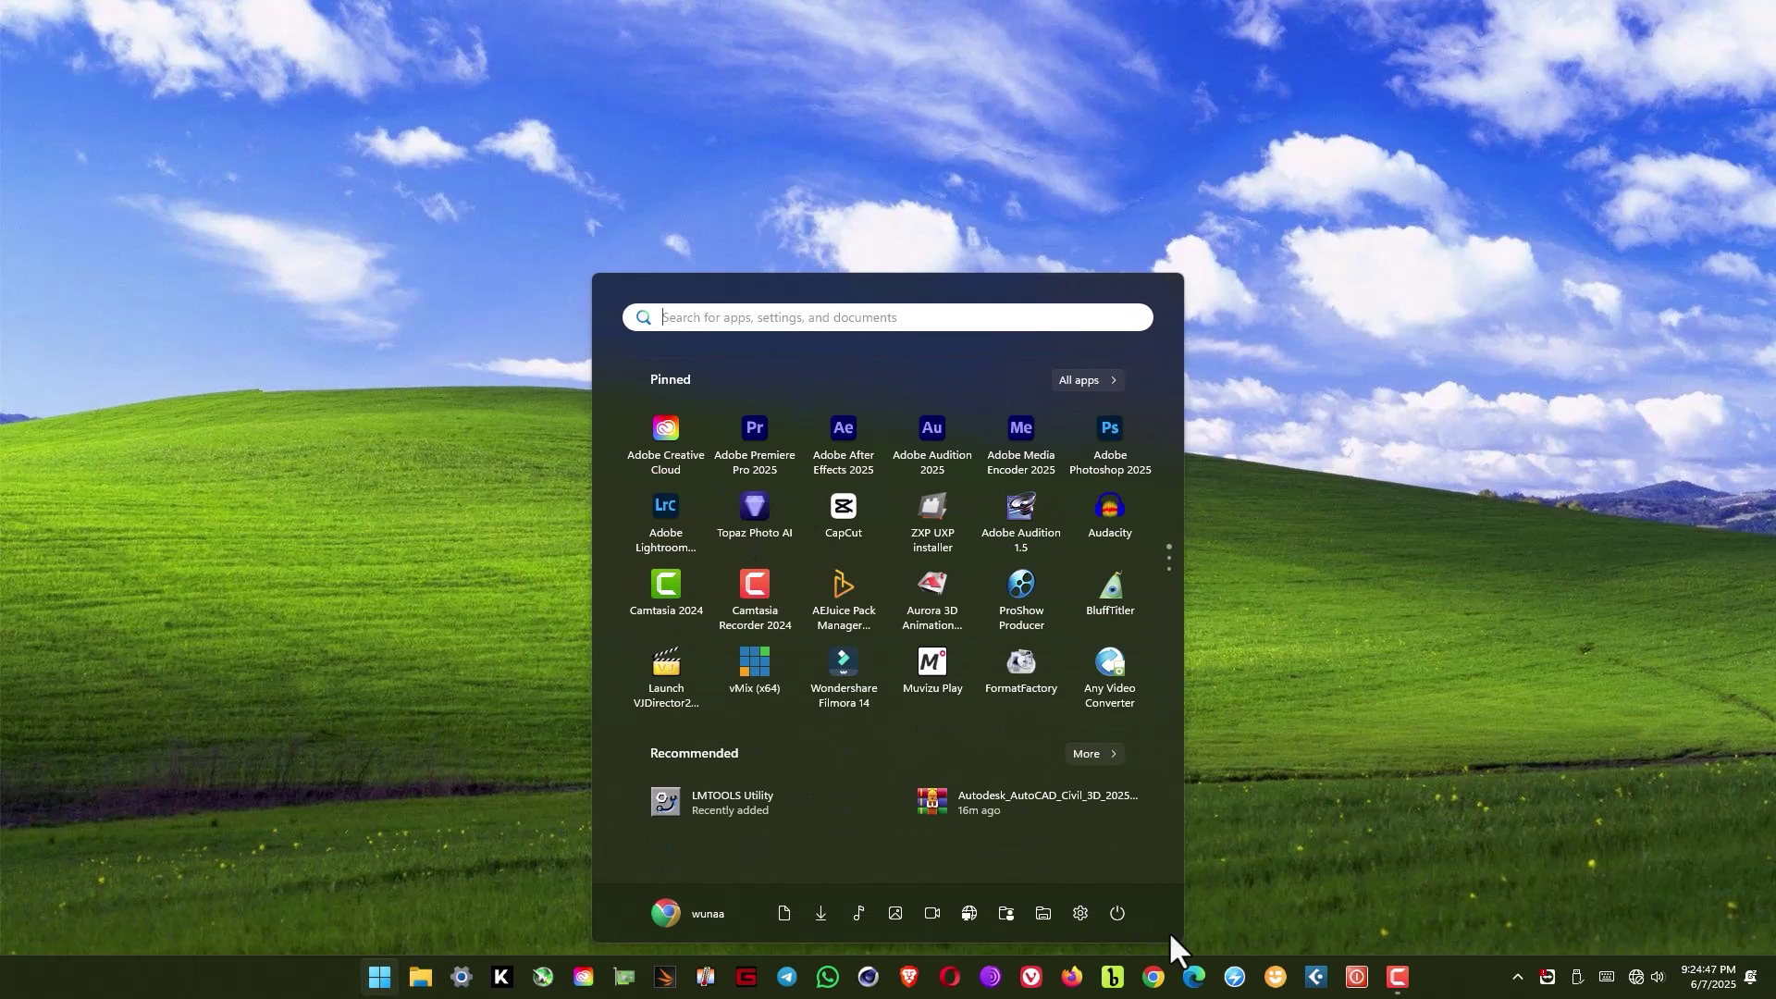
left_click(1117, 914)
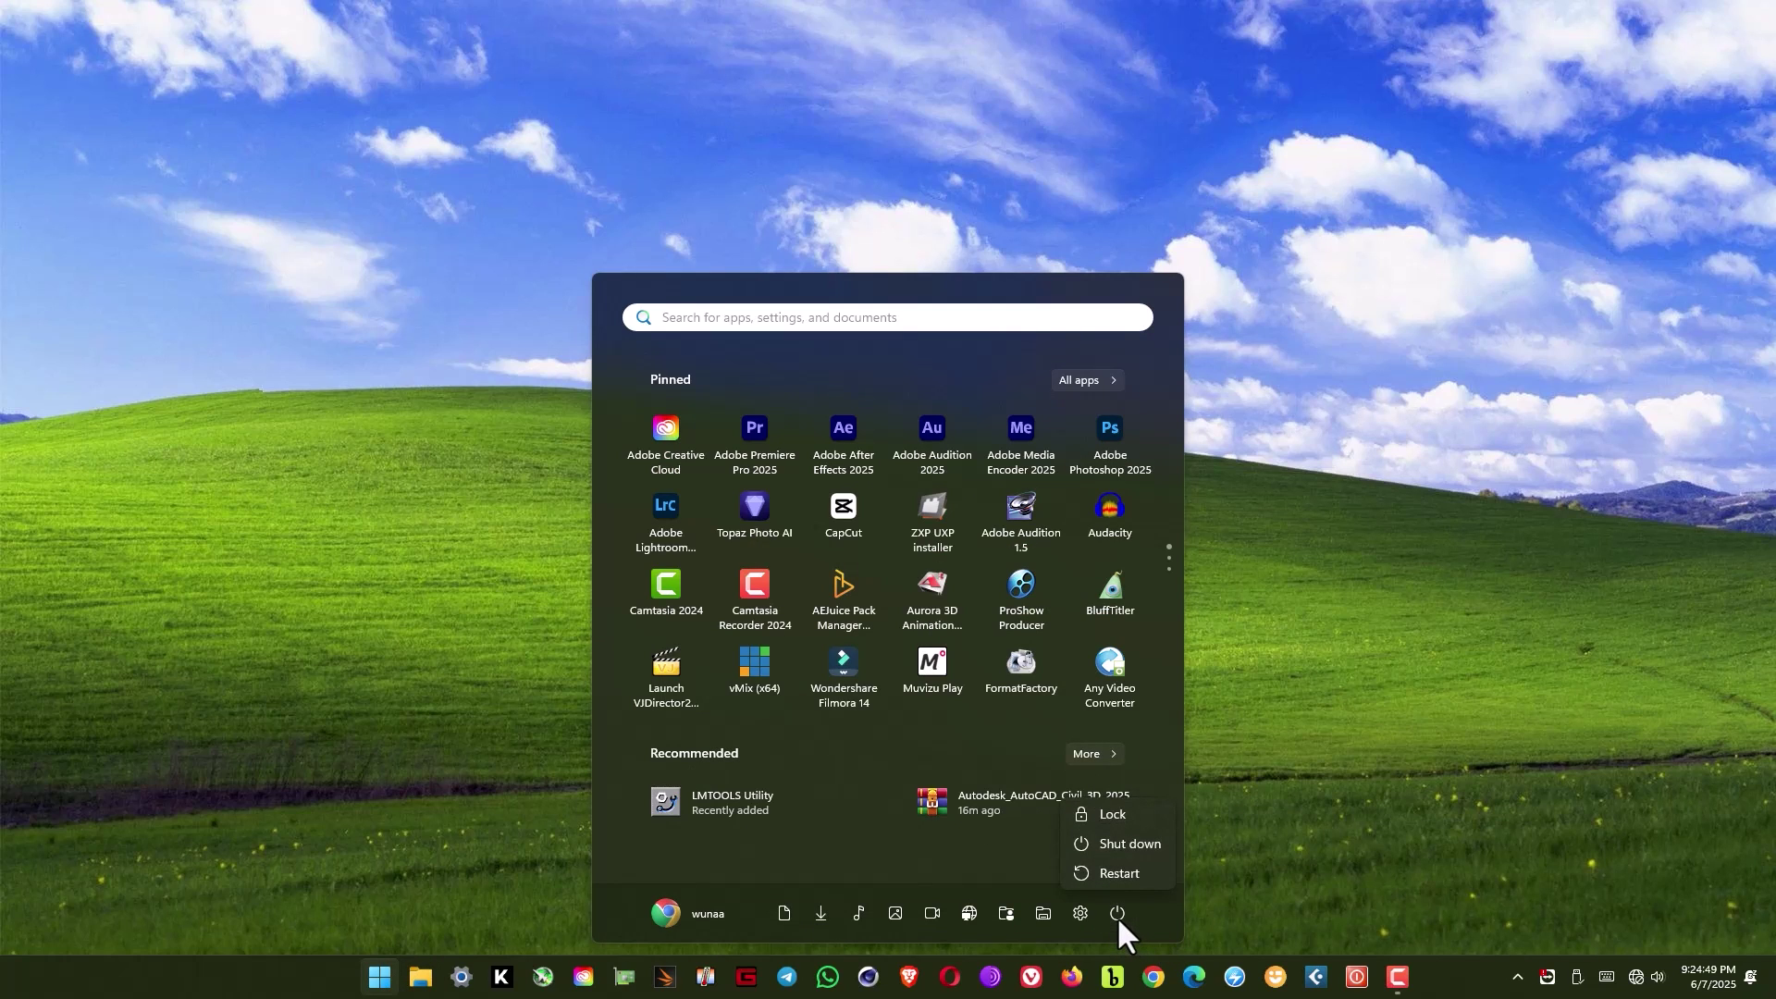
left_click(1124, 846)
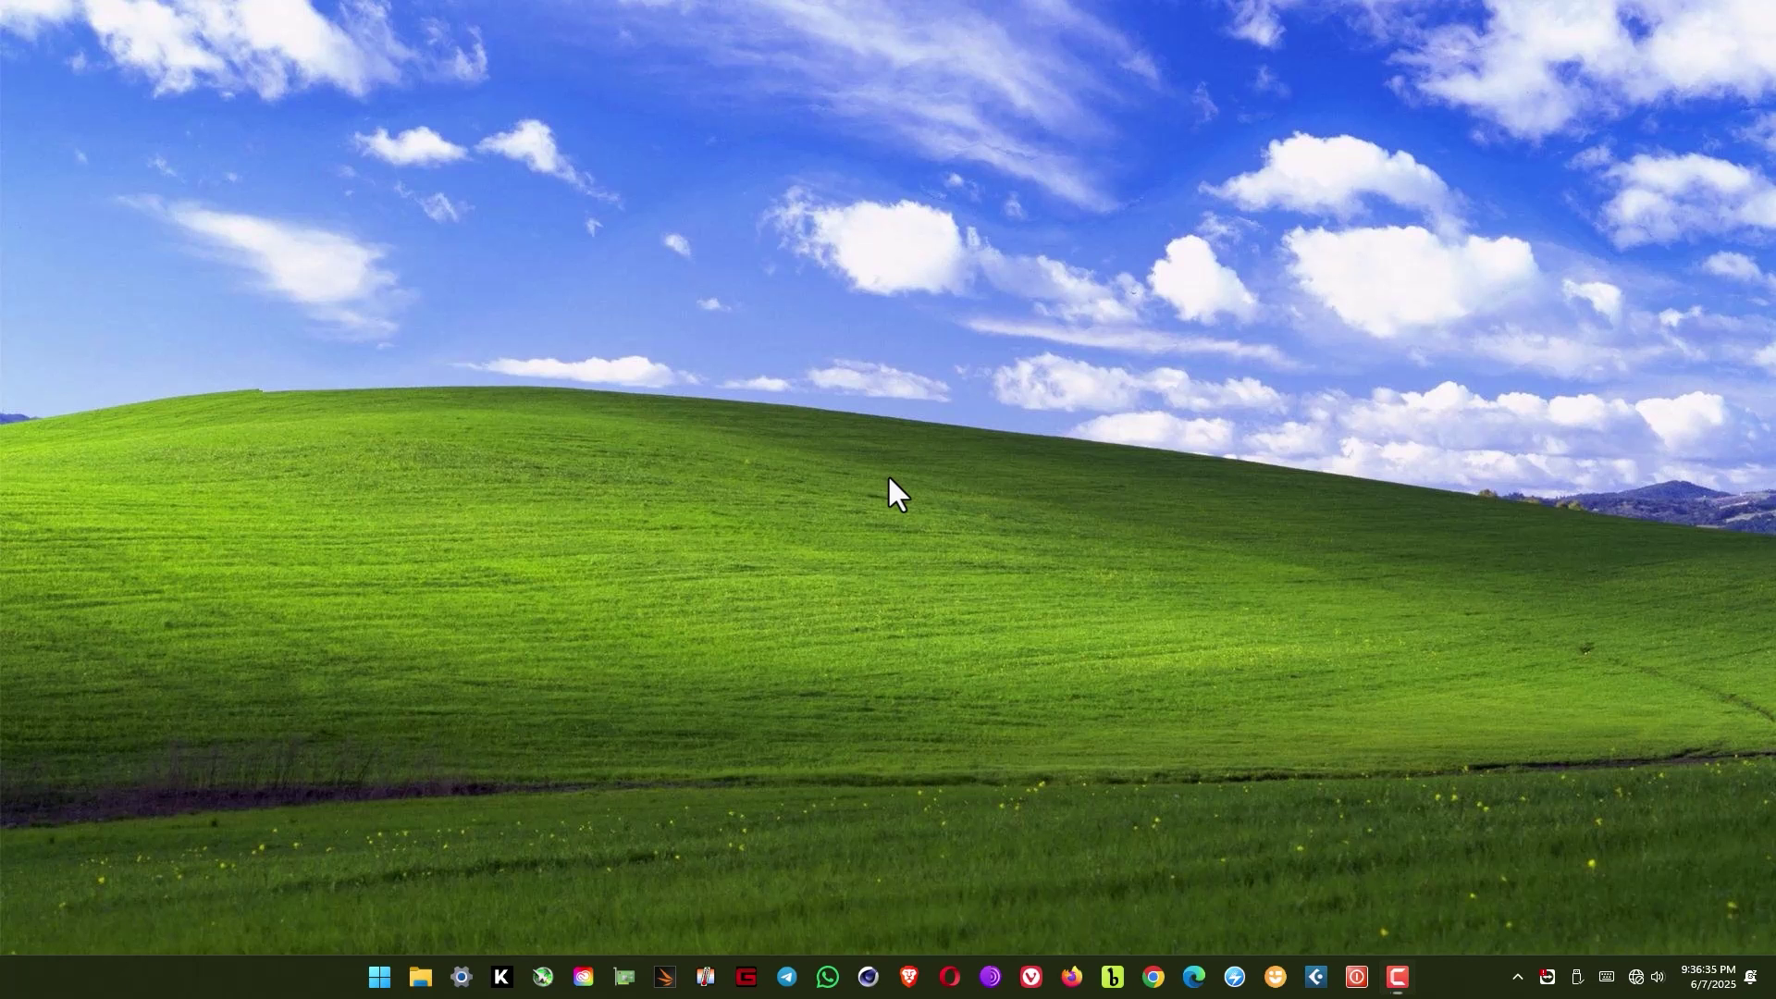
- Search Start for 'civil' and launch Civil 3D 2025 Metric
left_click(383, 981)
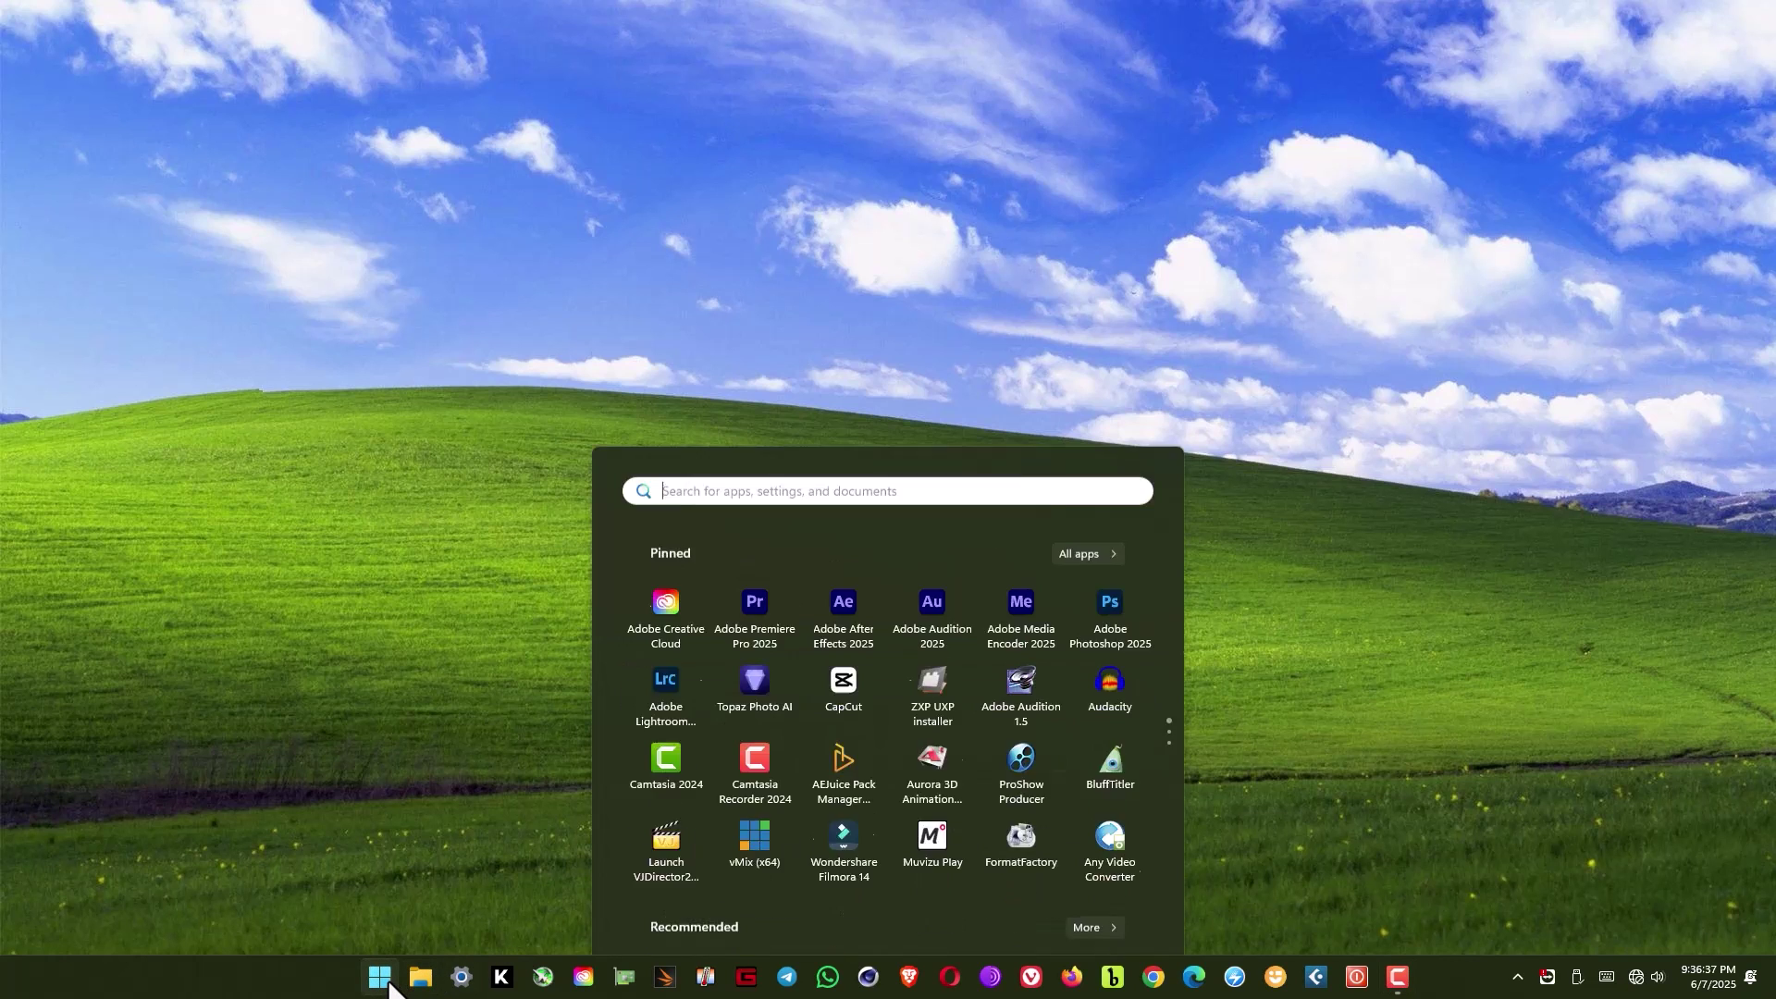
type("civ")
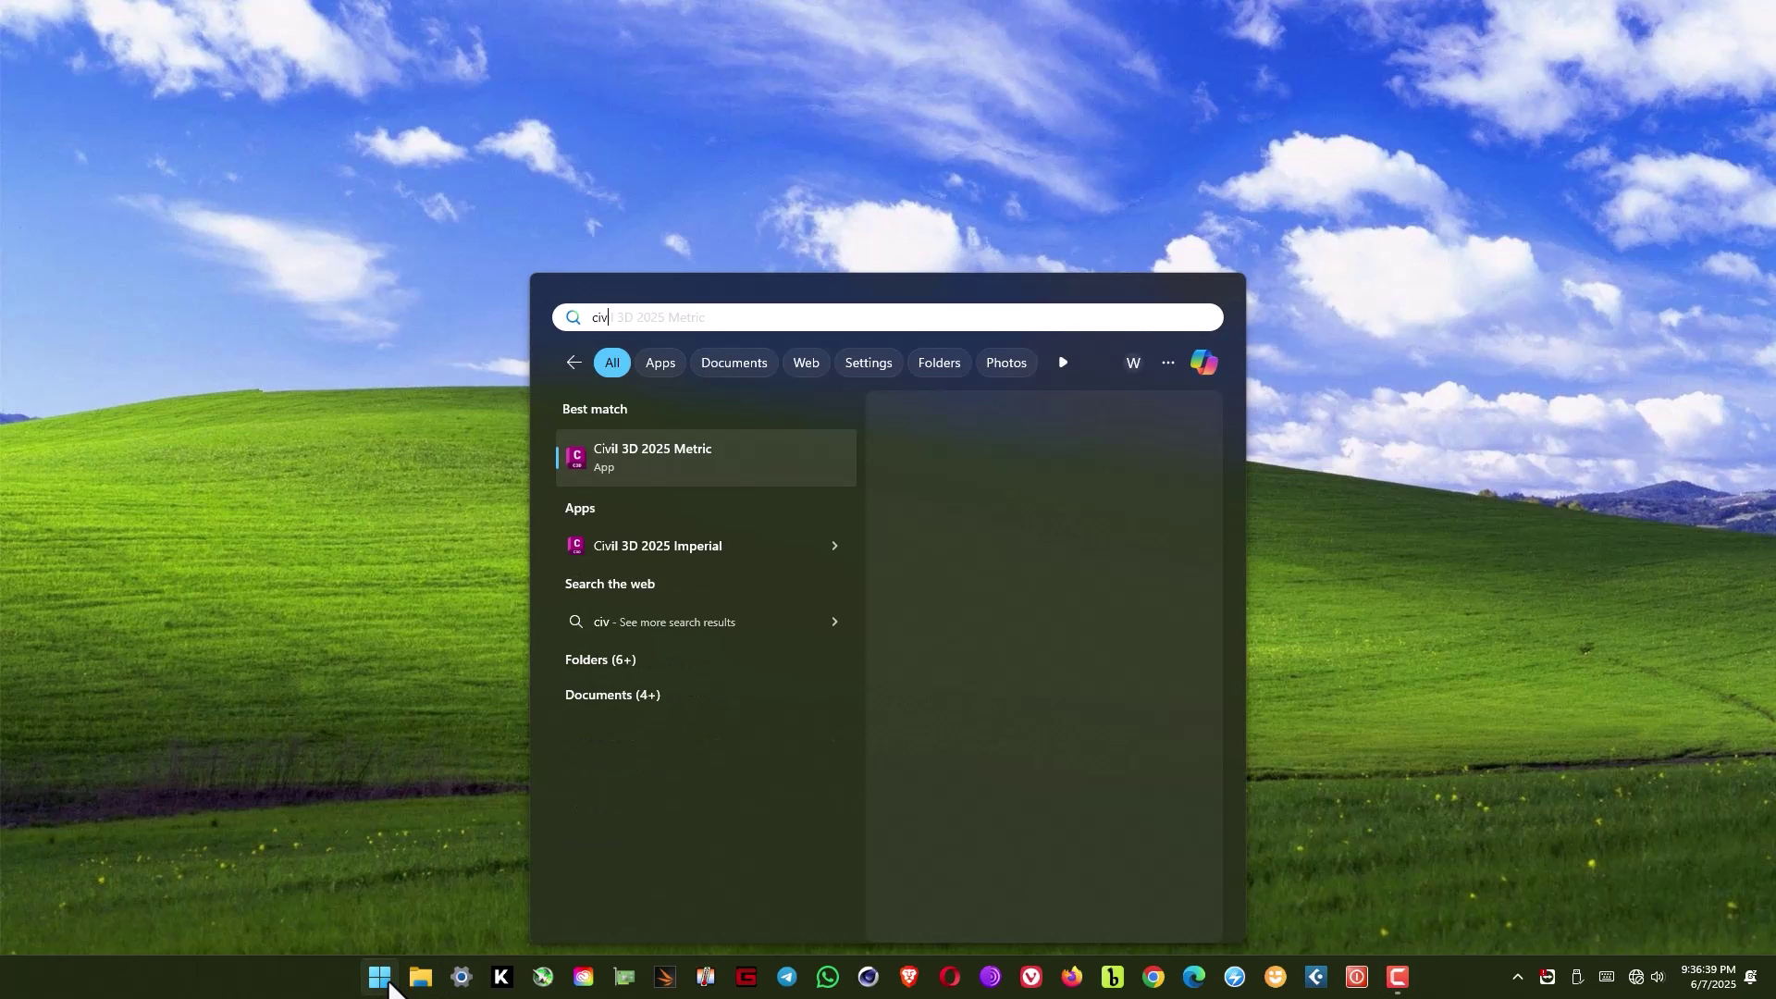
type("il")
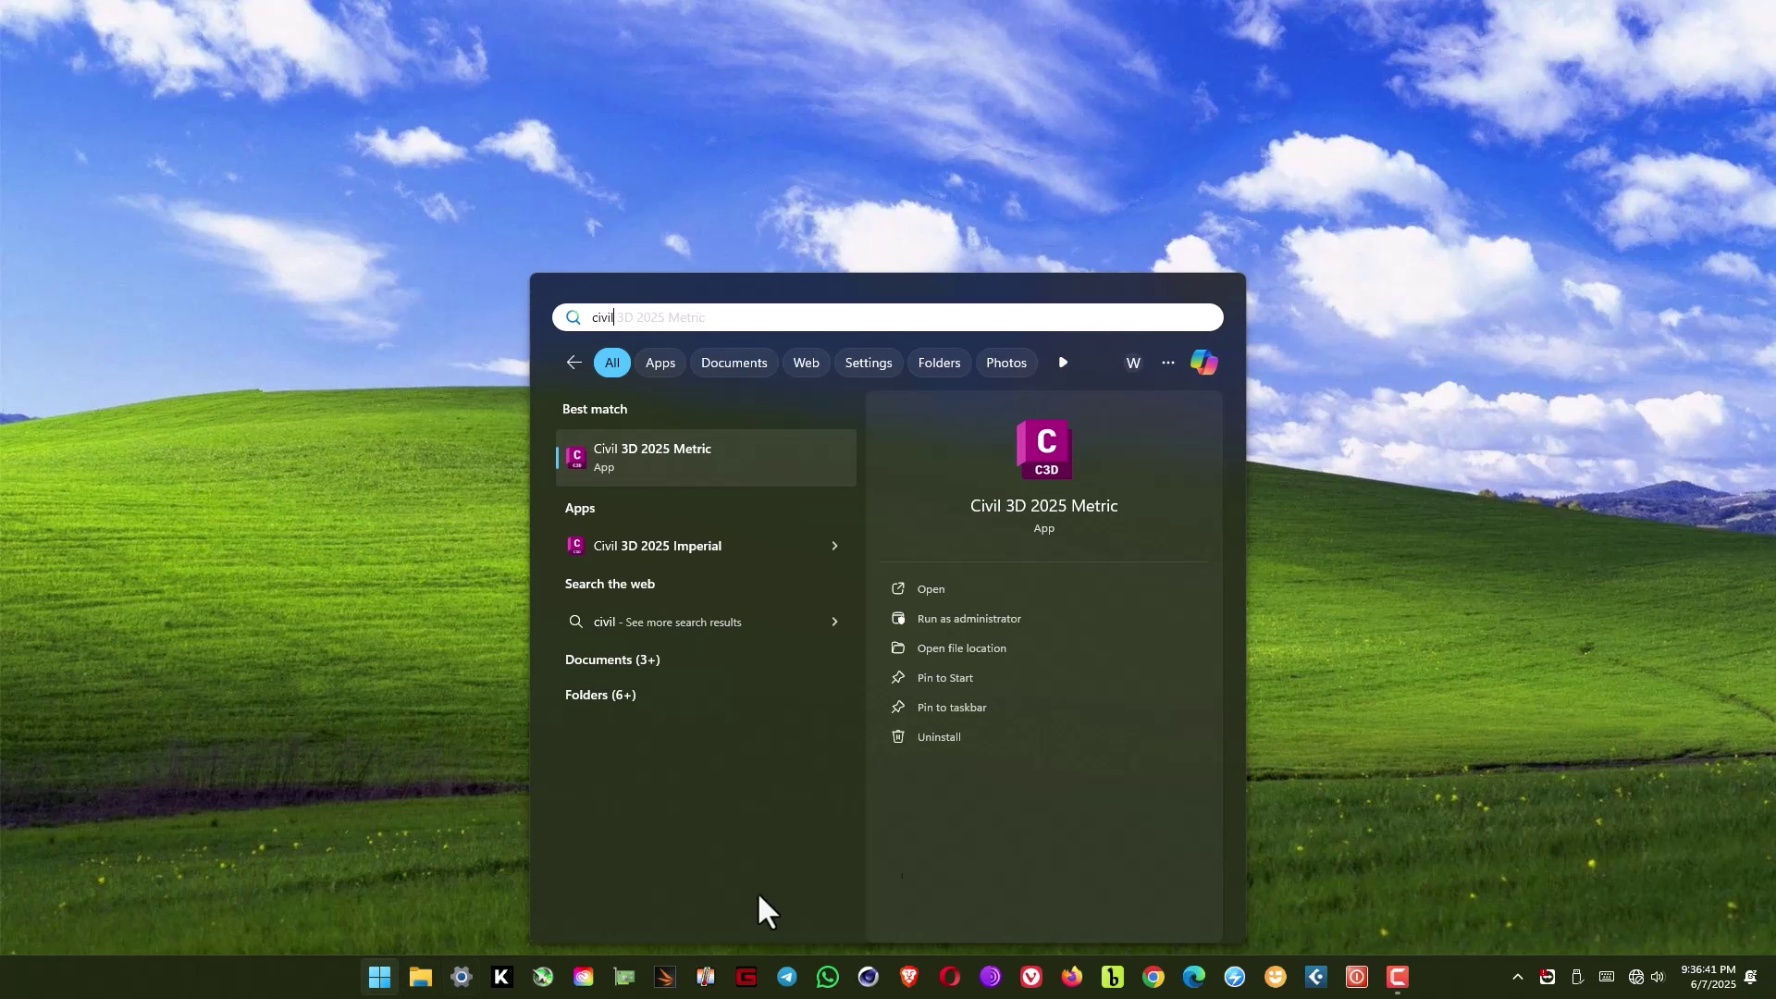
left_click(1047, 462)
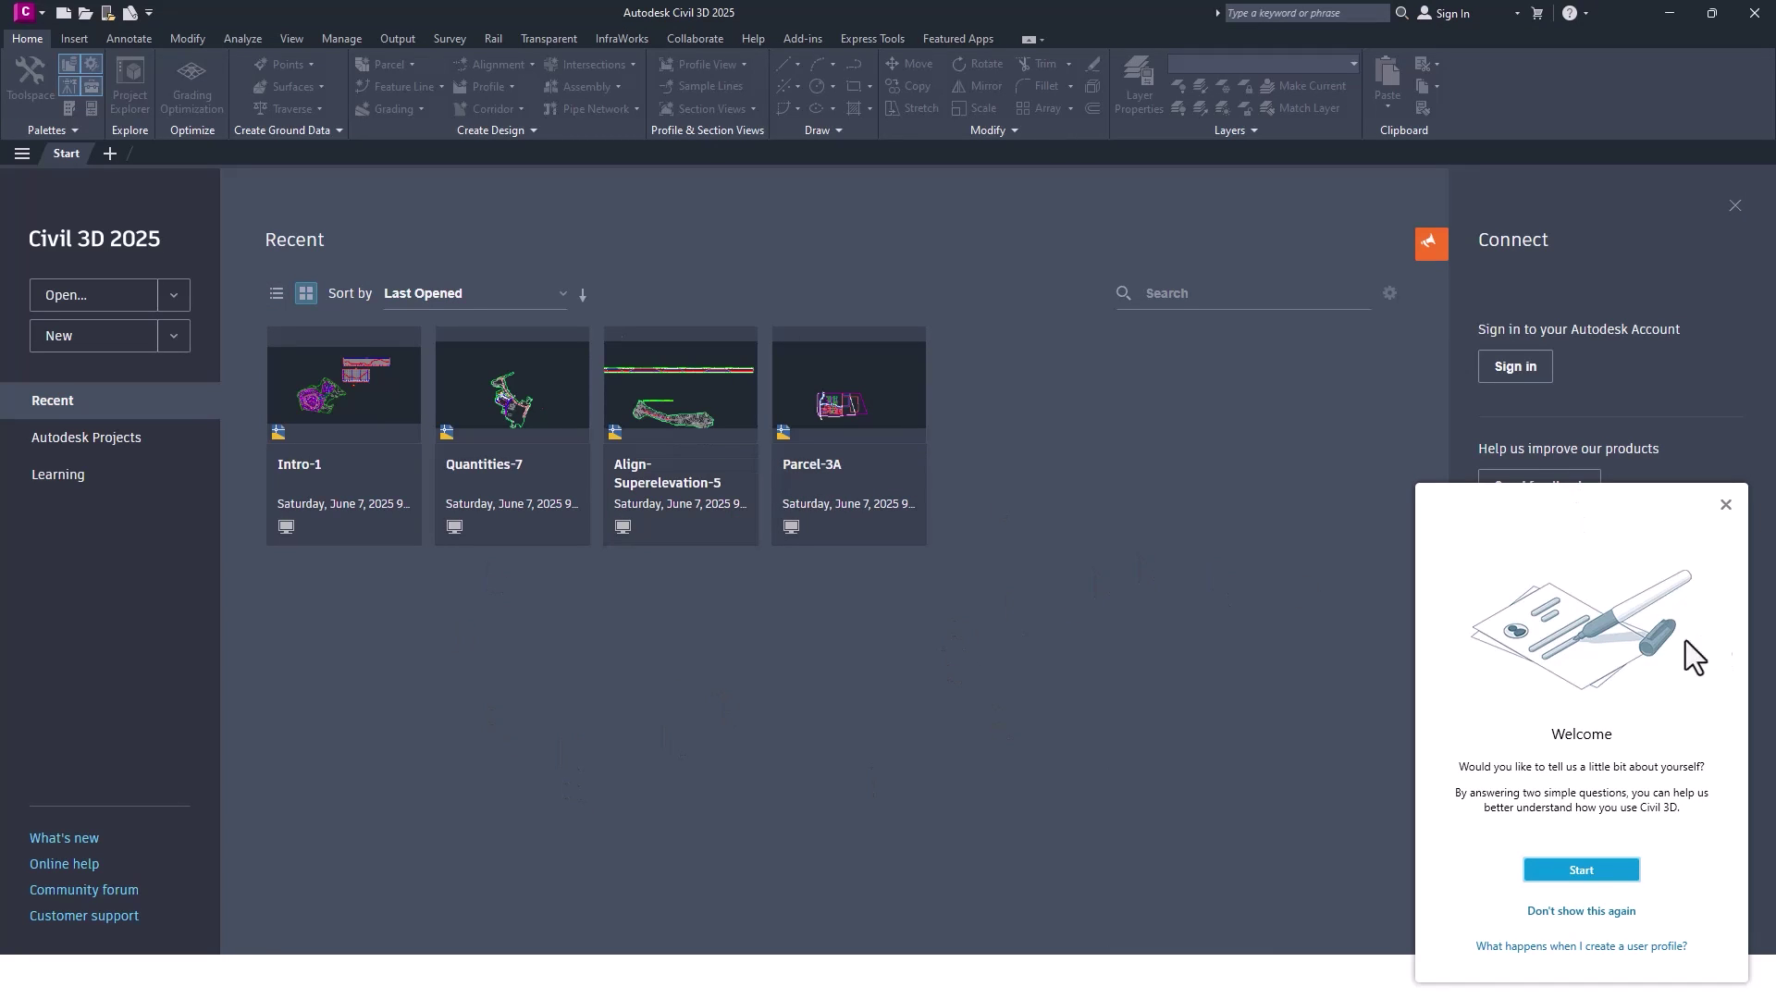
- Close the Welcome survey and create a new blank drawing, Drawing1, from the Start page
left_click(1724, 506)
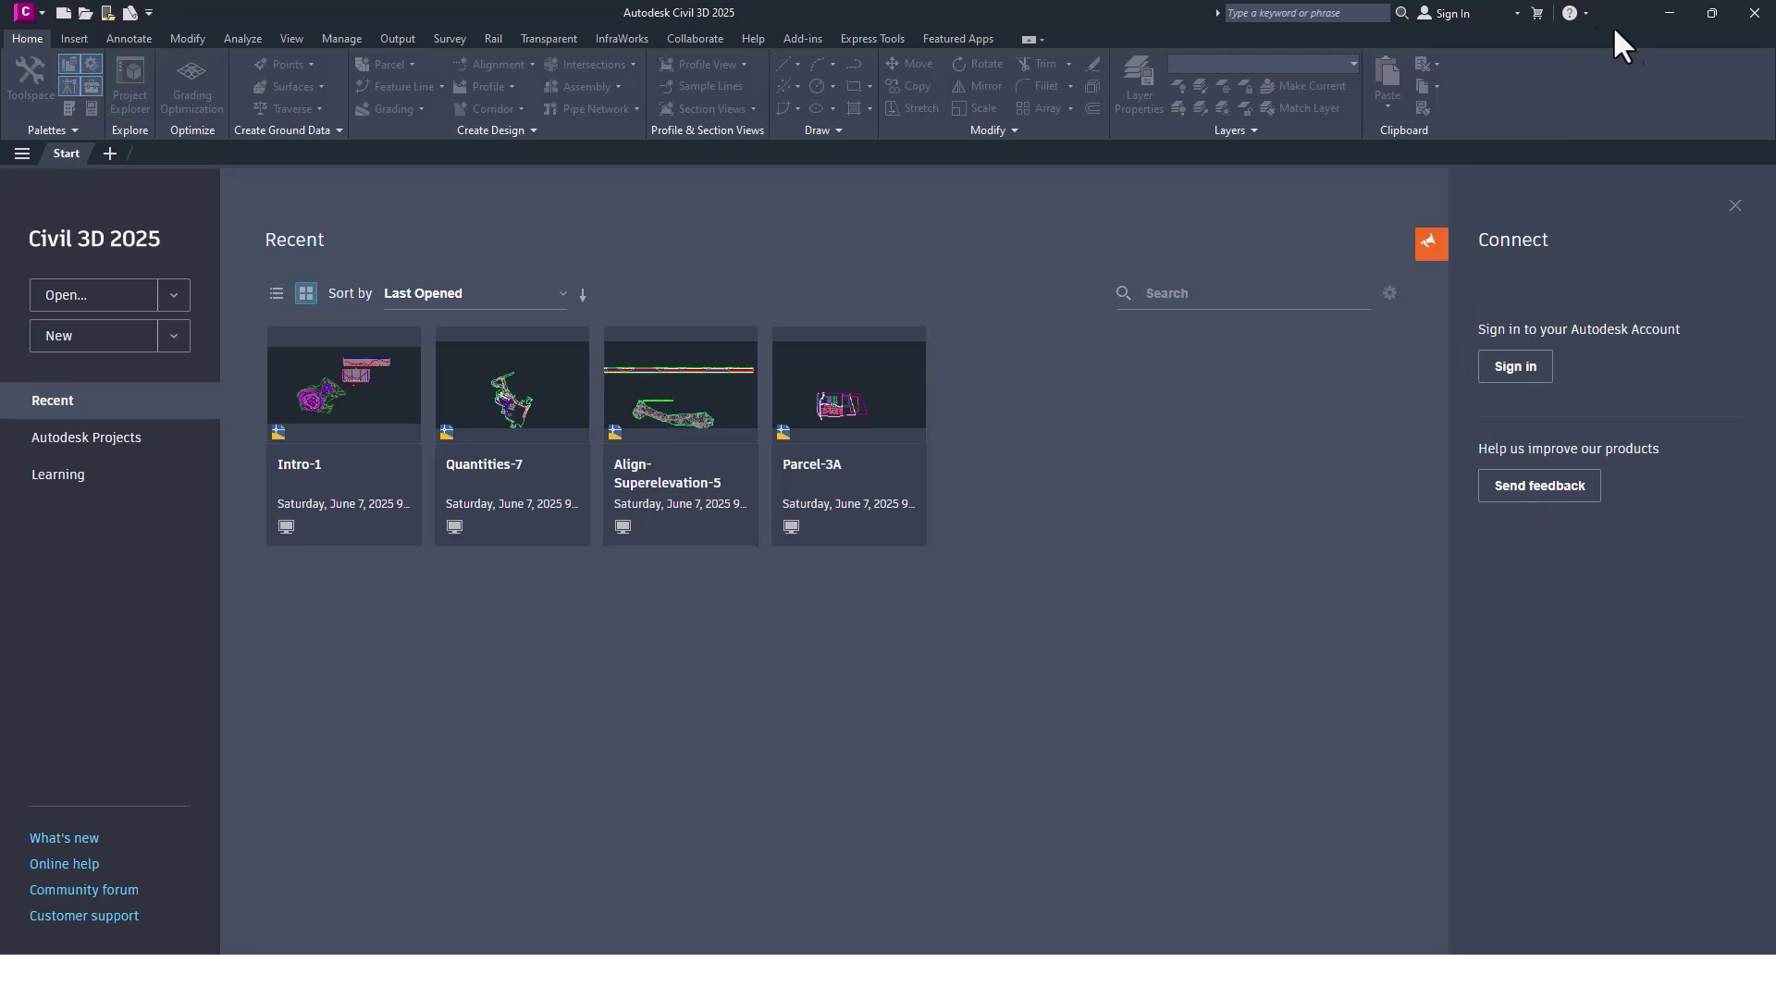
mouse_move(345, 417)
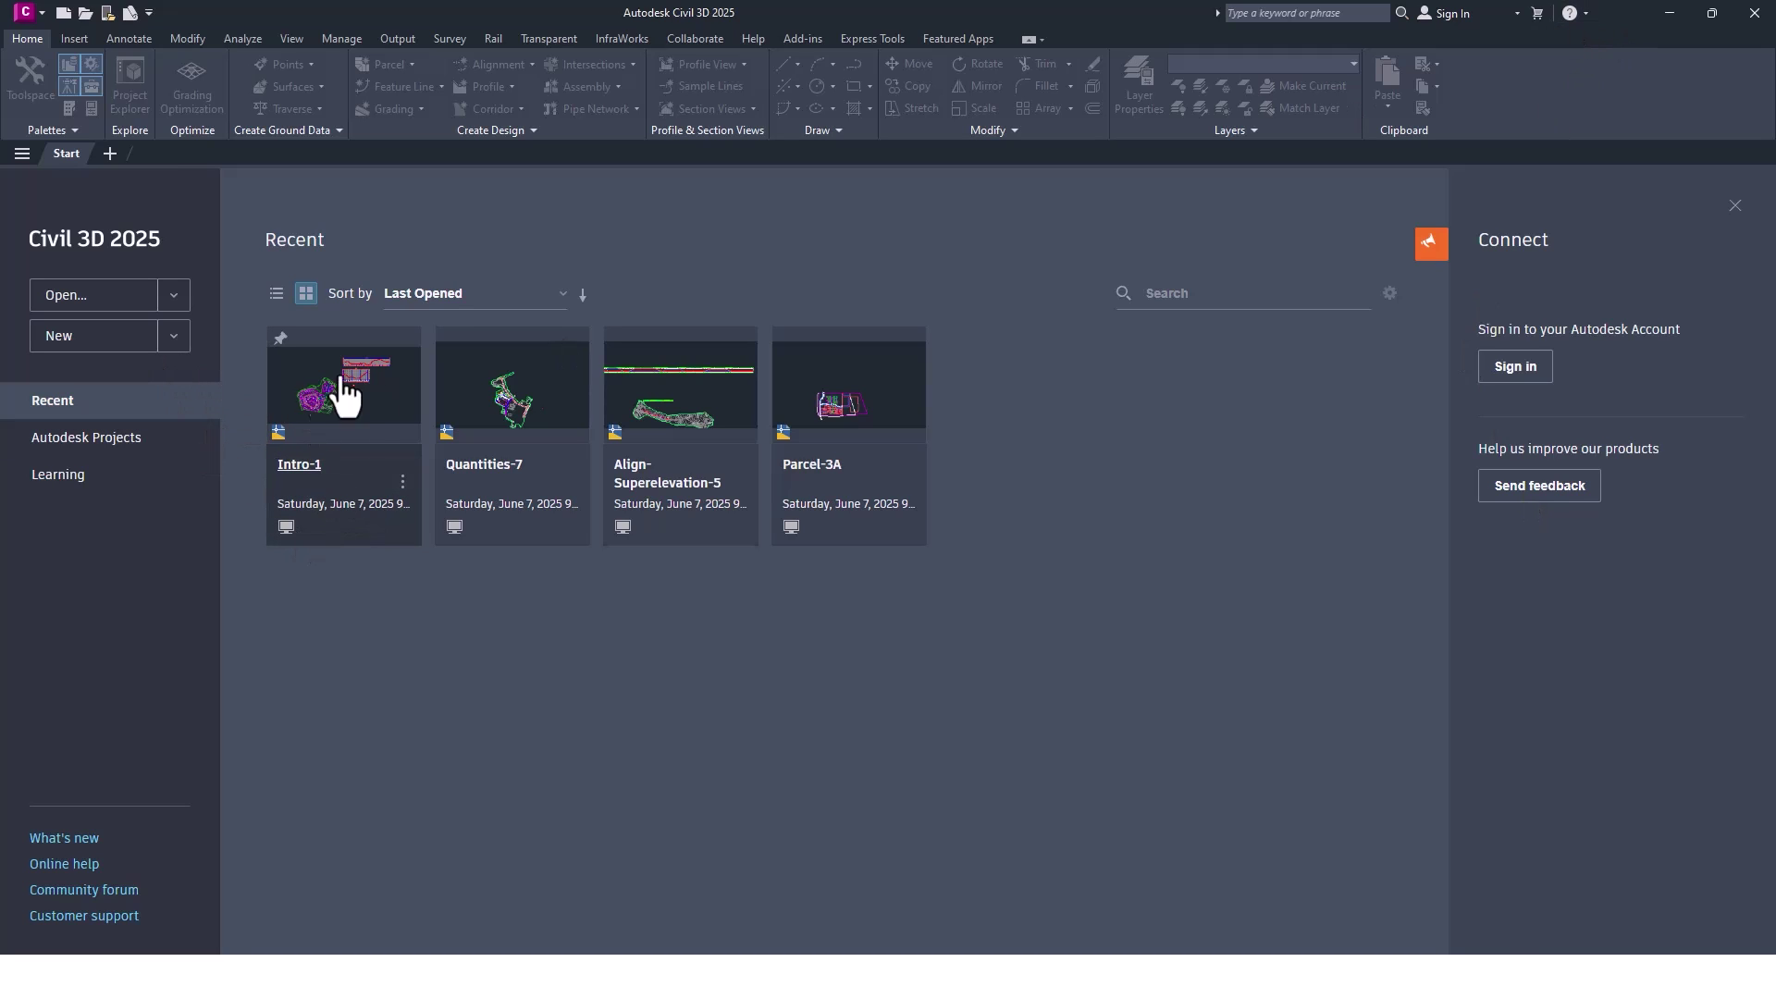
left_click(65, 338)
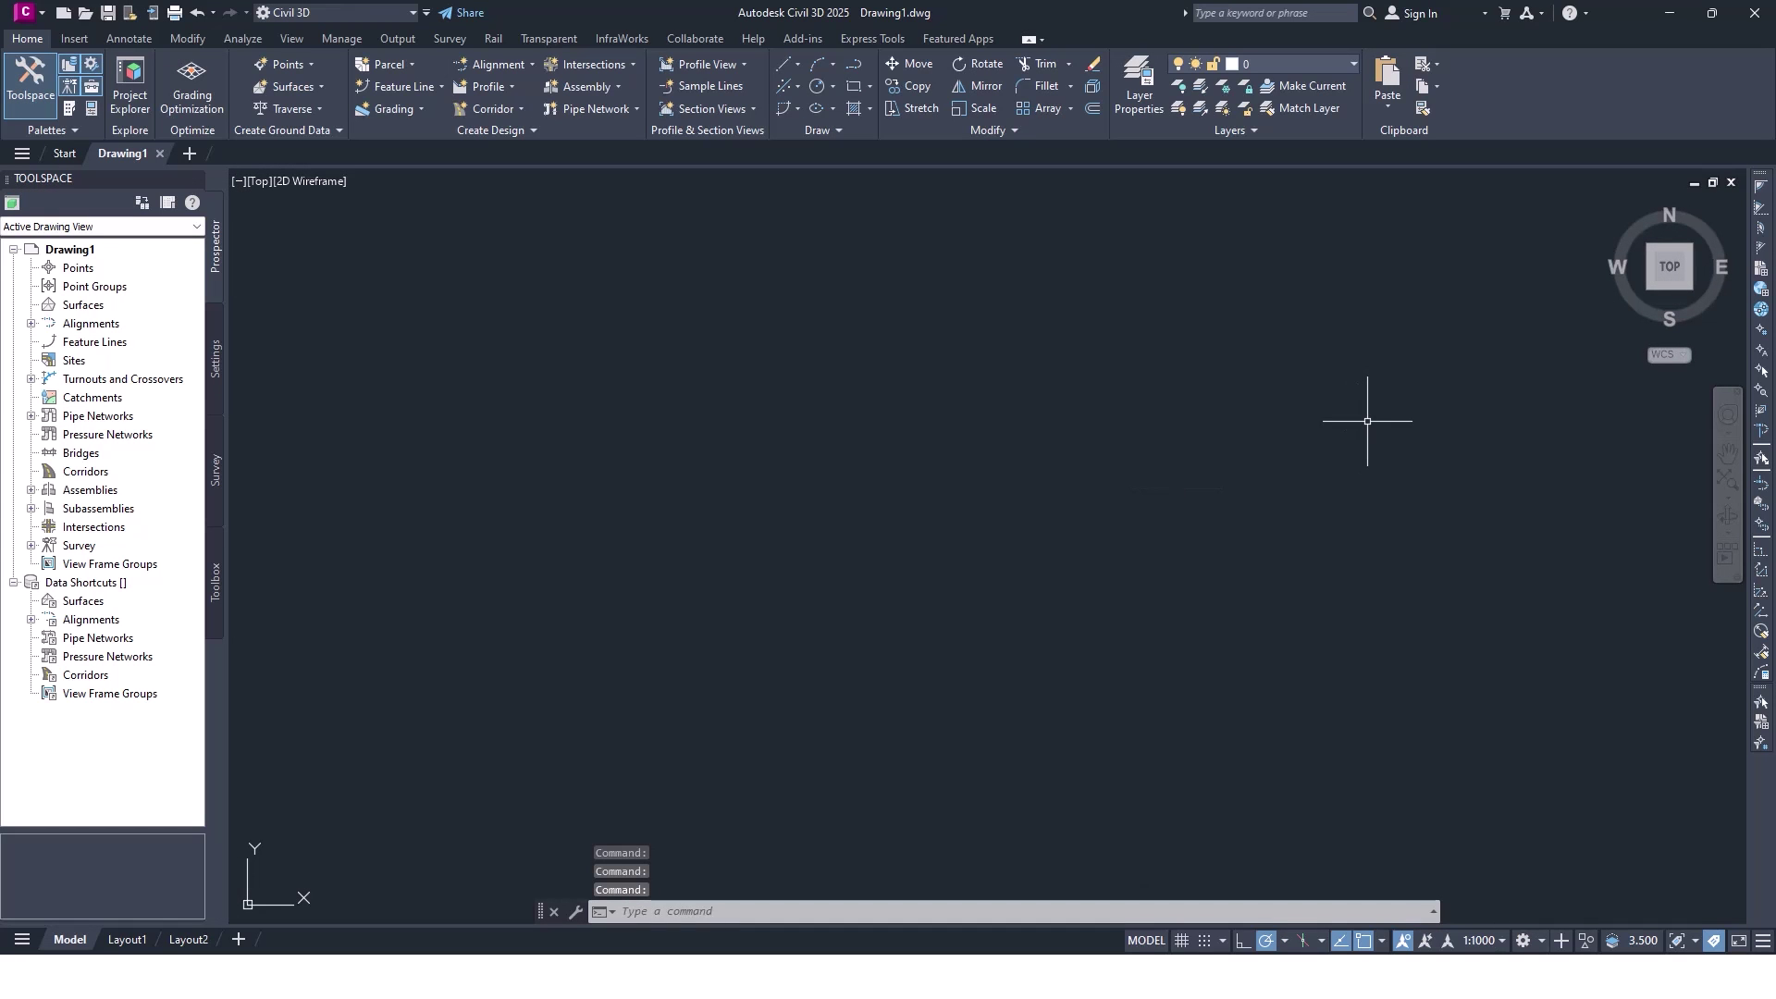
left_click(1152, 465)
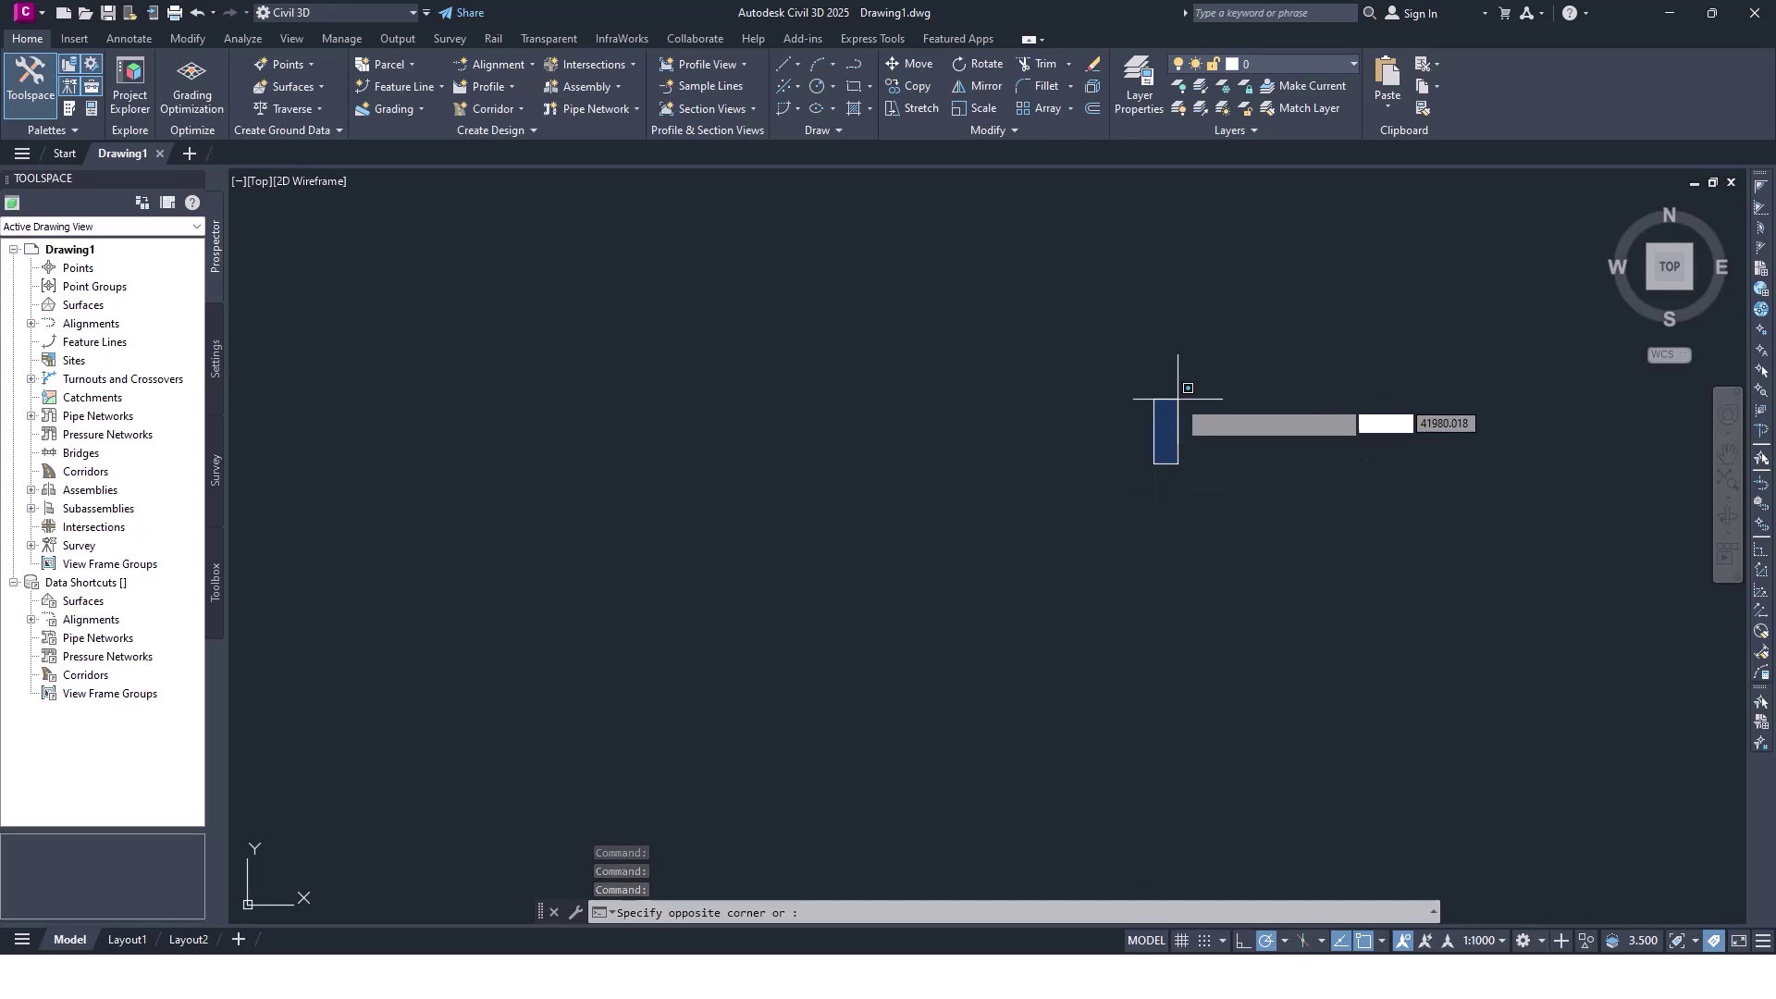
left_click(1153, 422)
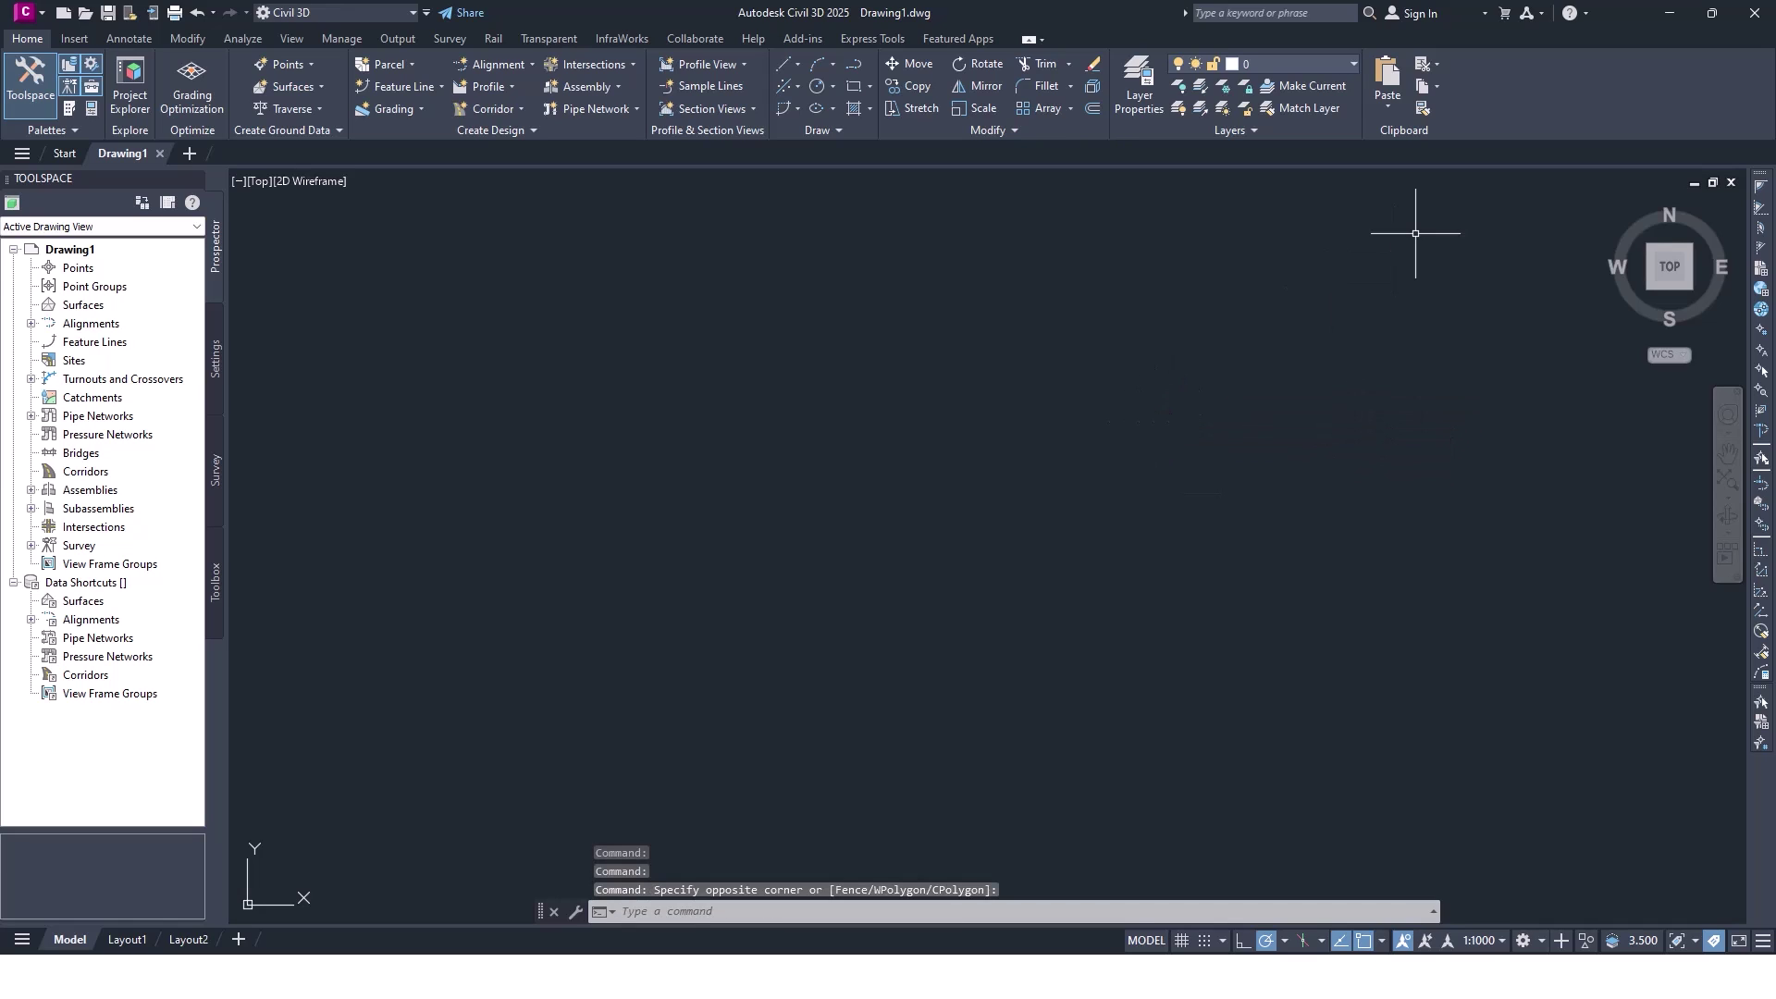
left_click(1584, 14)
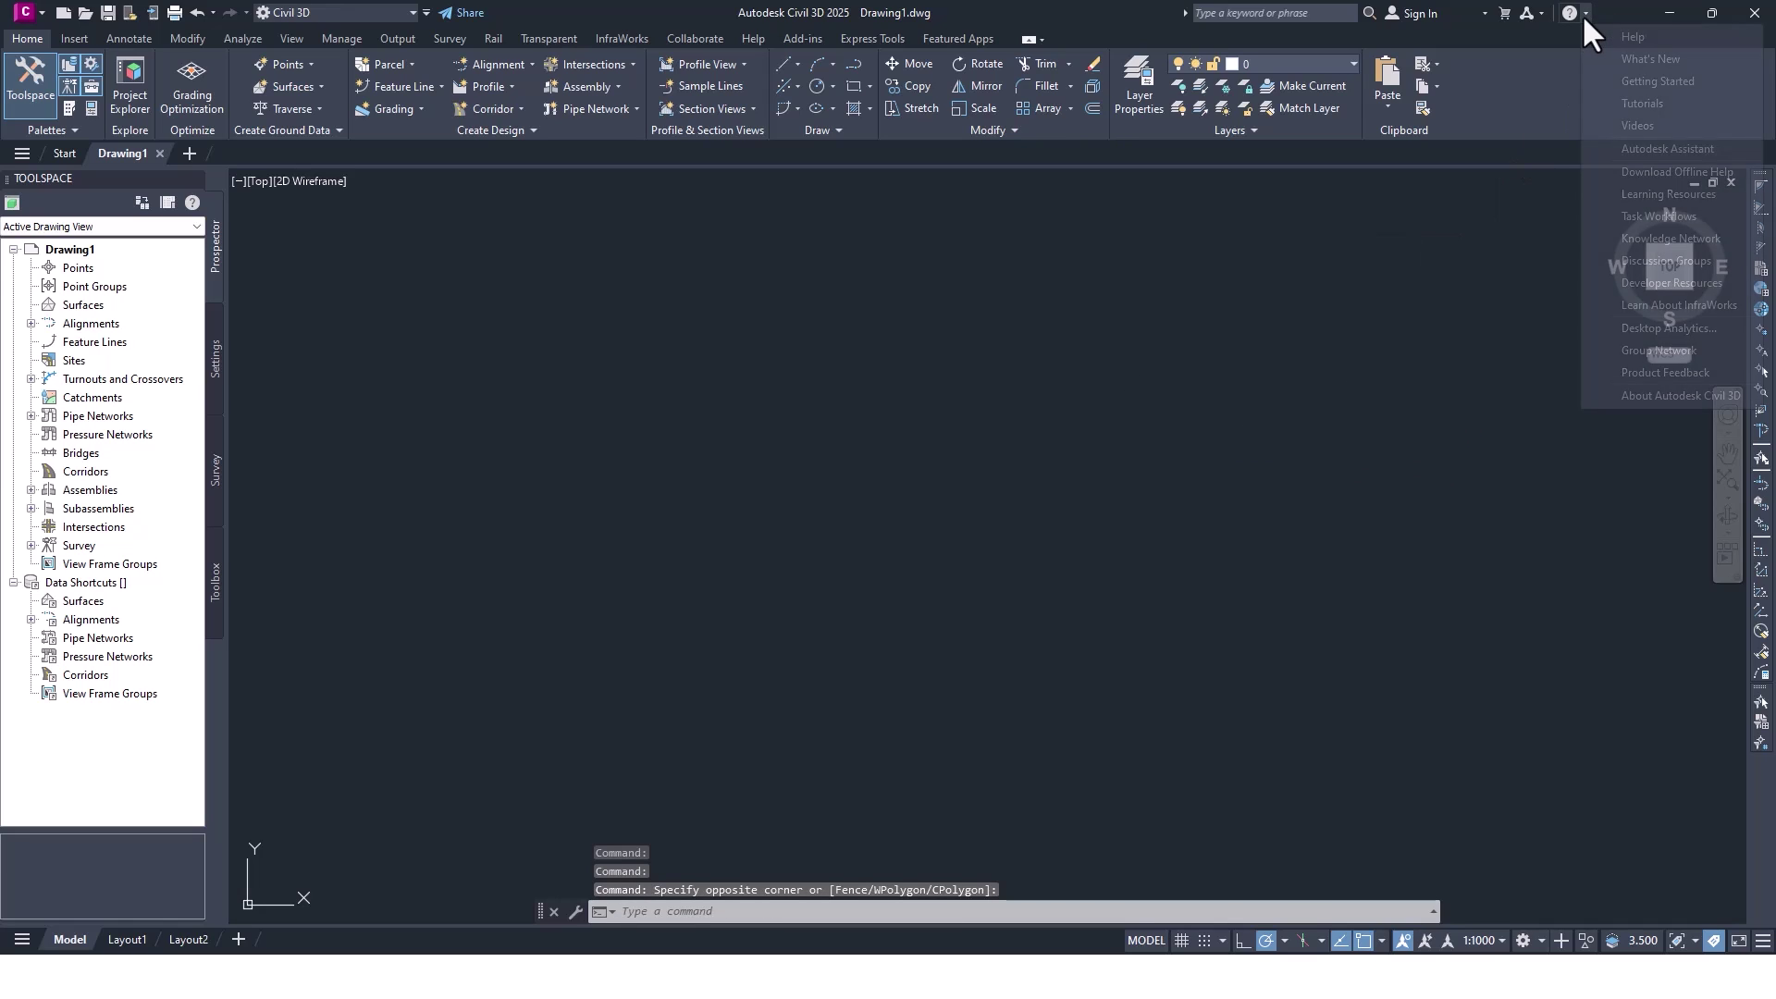
left_click(1650, 397)
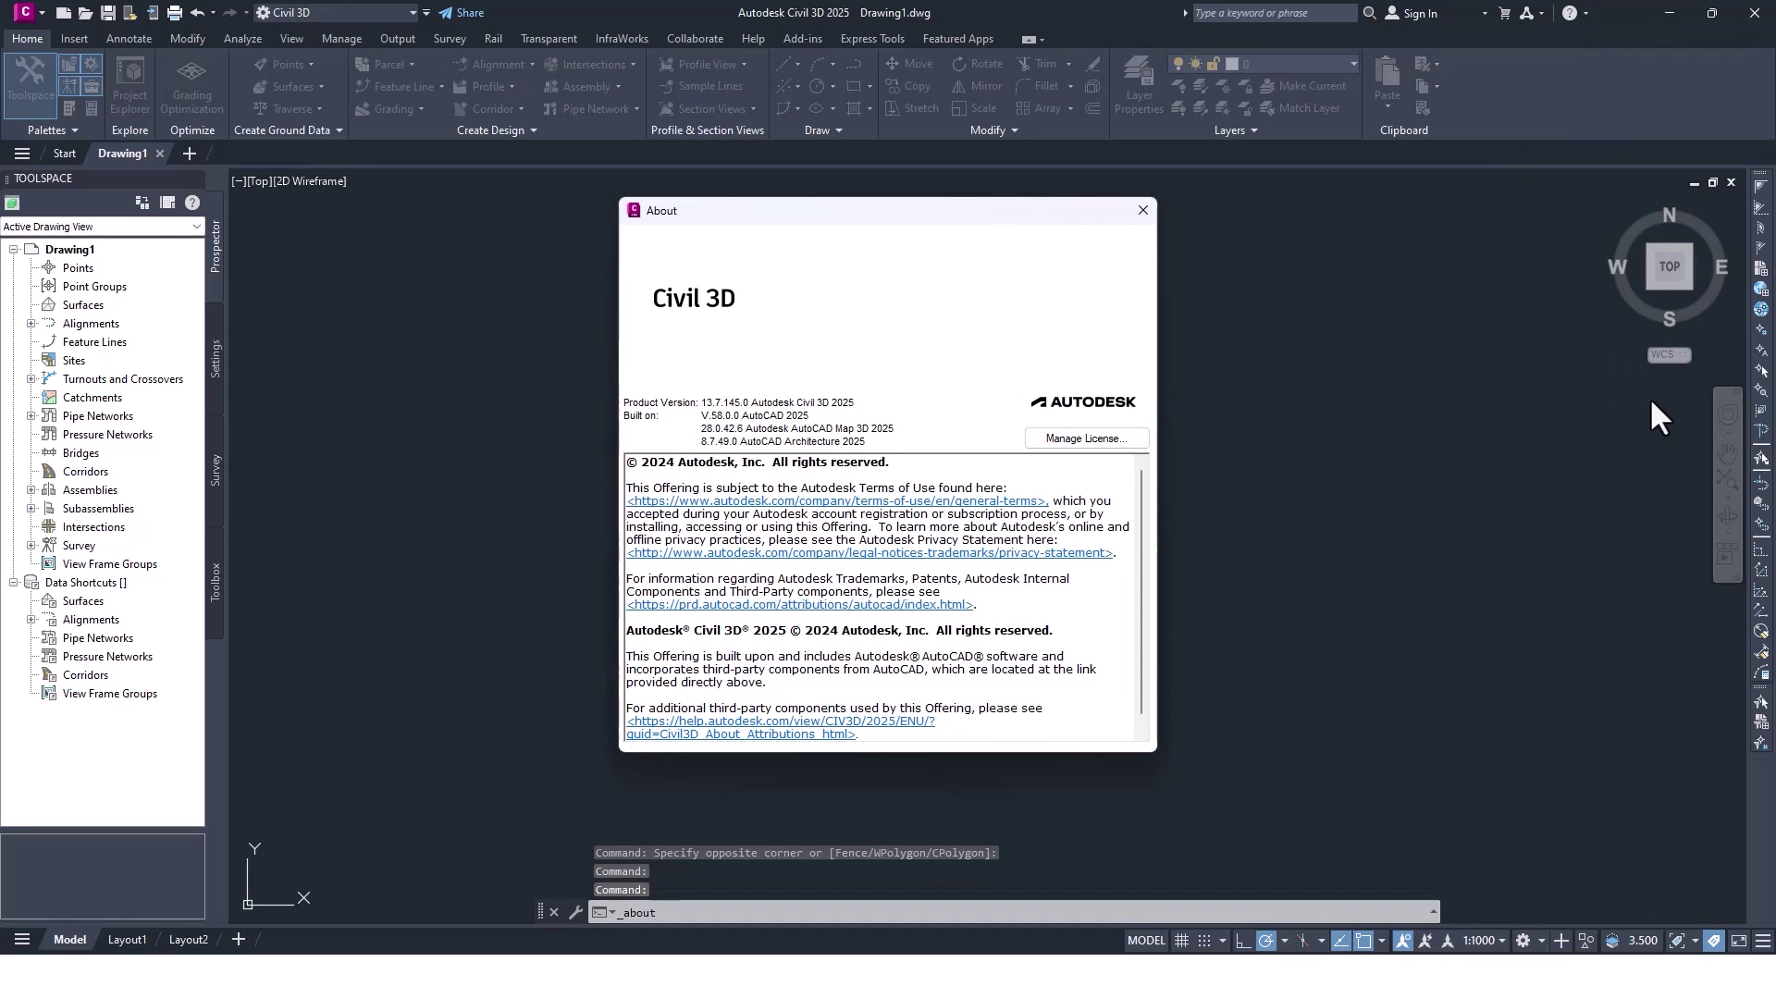
left_click(1084, 440)
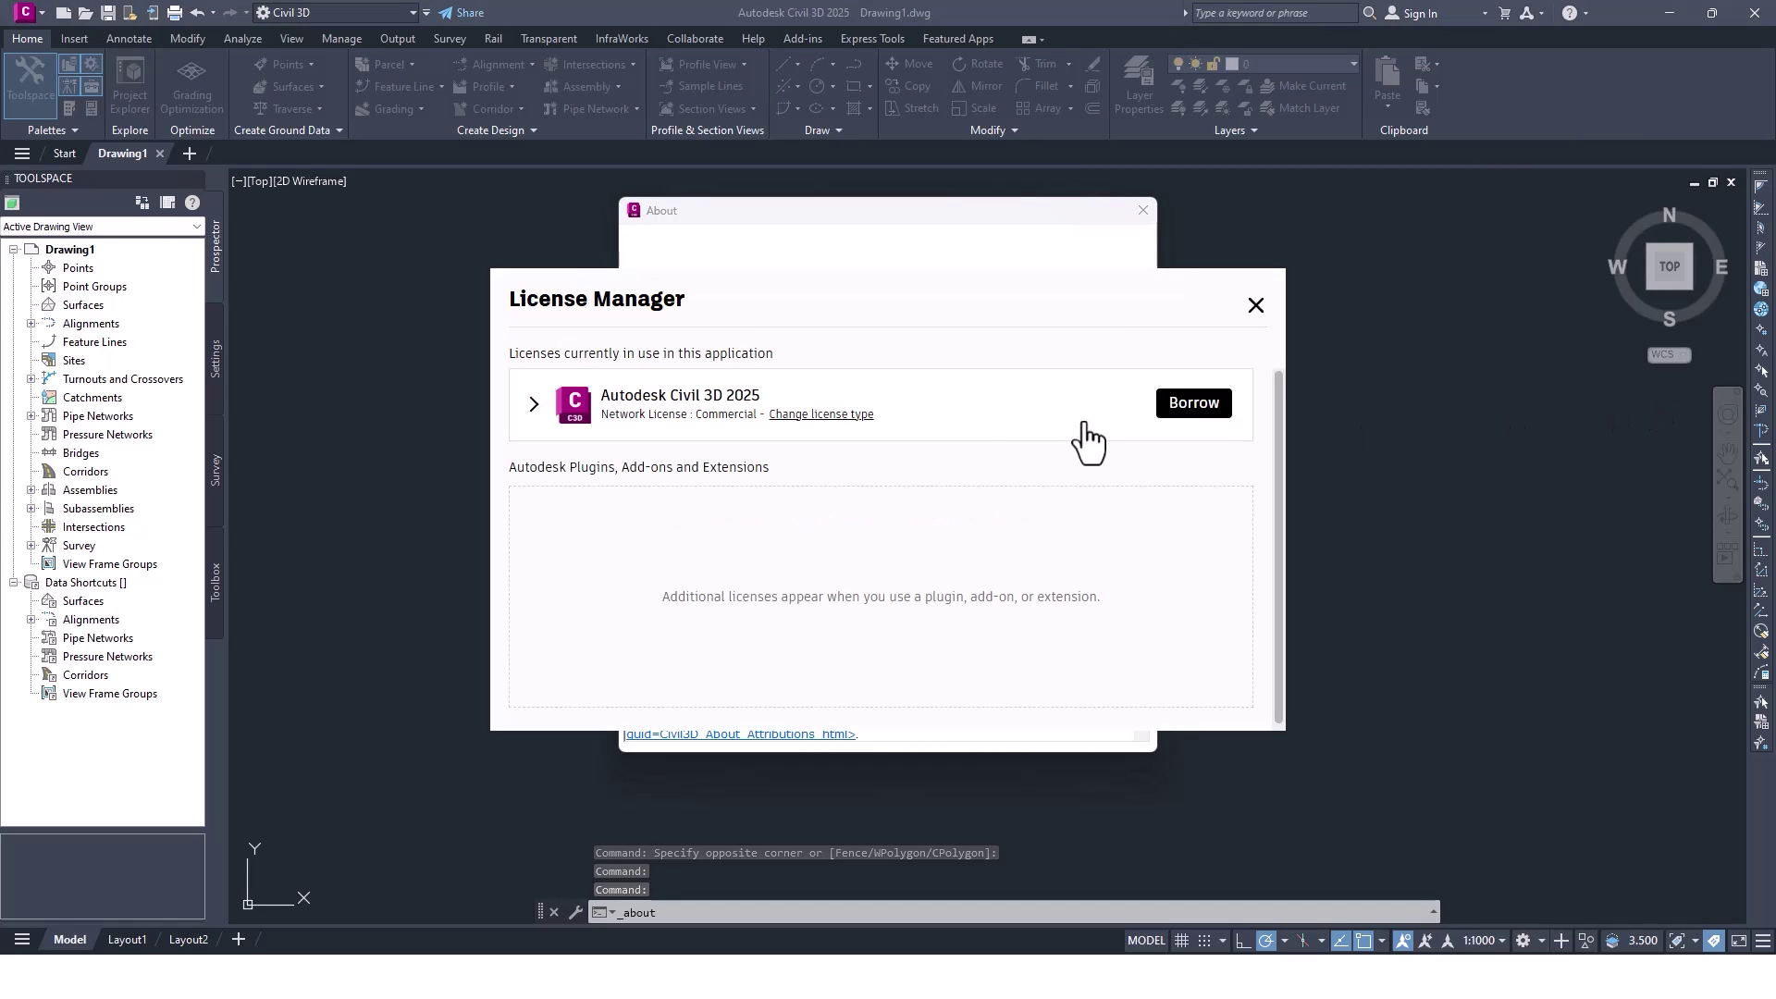
left_click(532, 404)
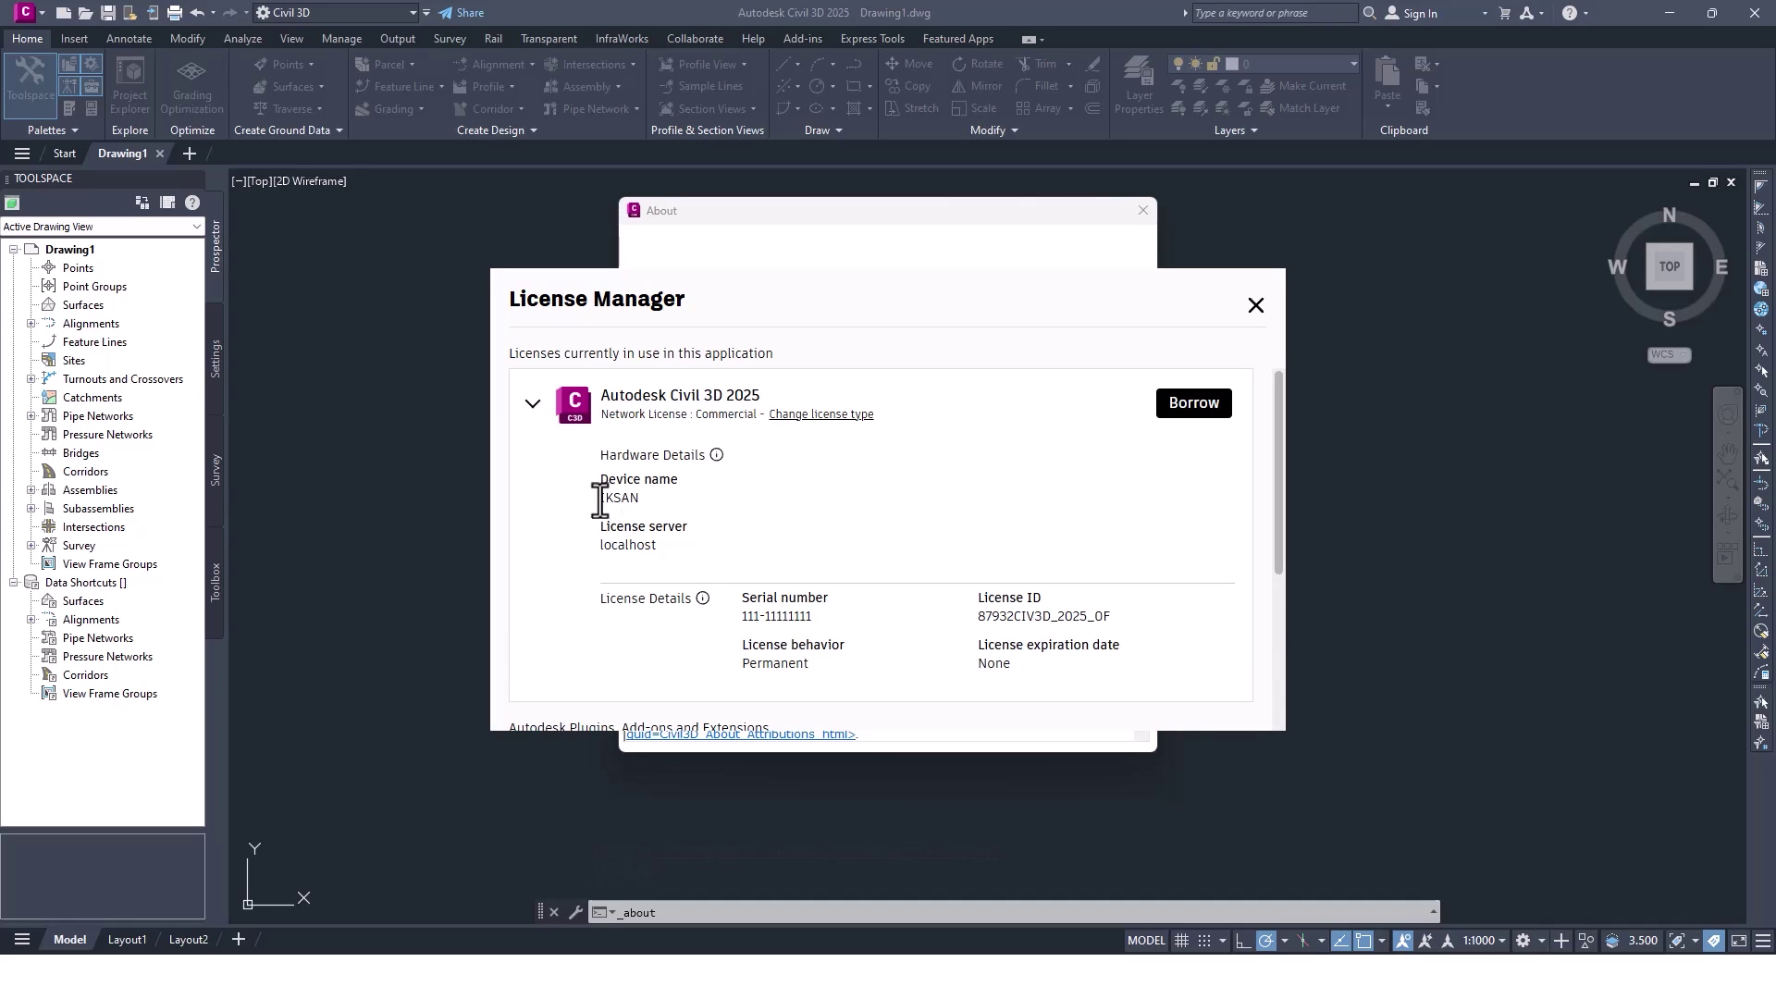
mouse_move(602, 497)
left_mouse_down()
mouse_move(680, 600)
mouse_move(717, 571)
left_mouse_up()
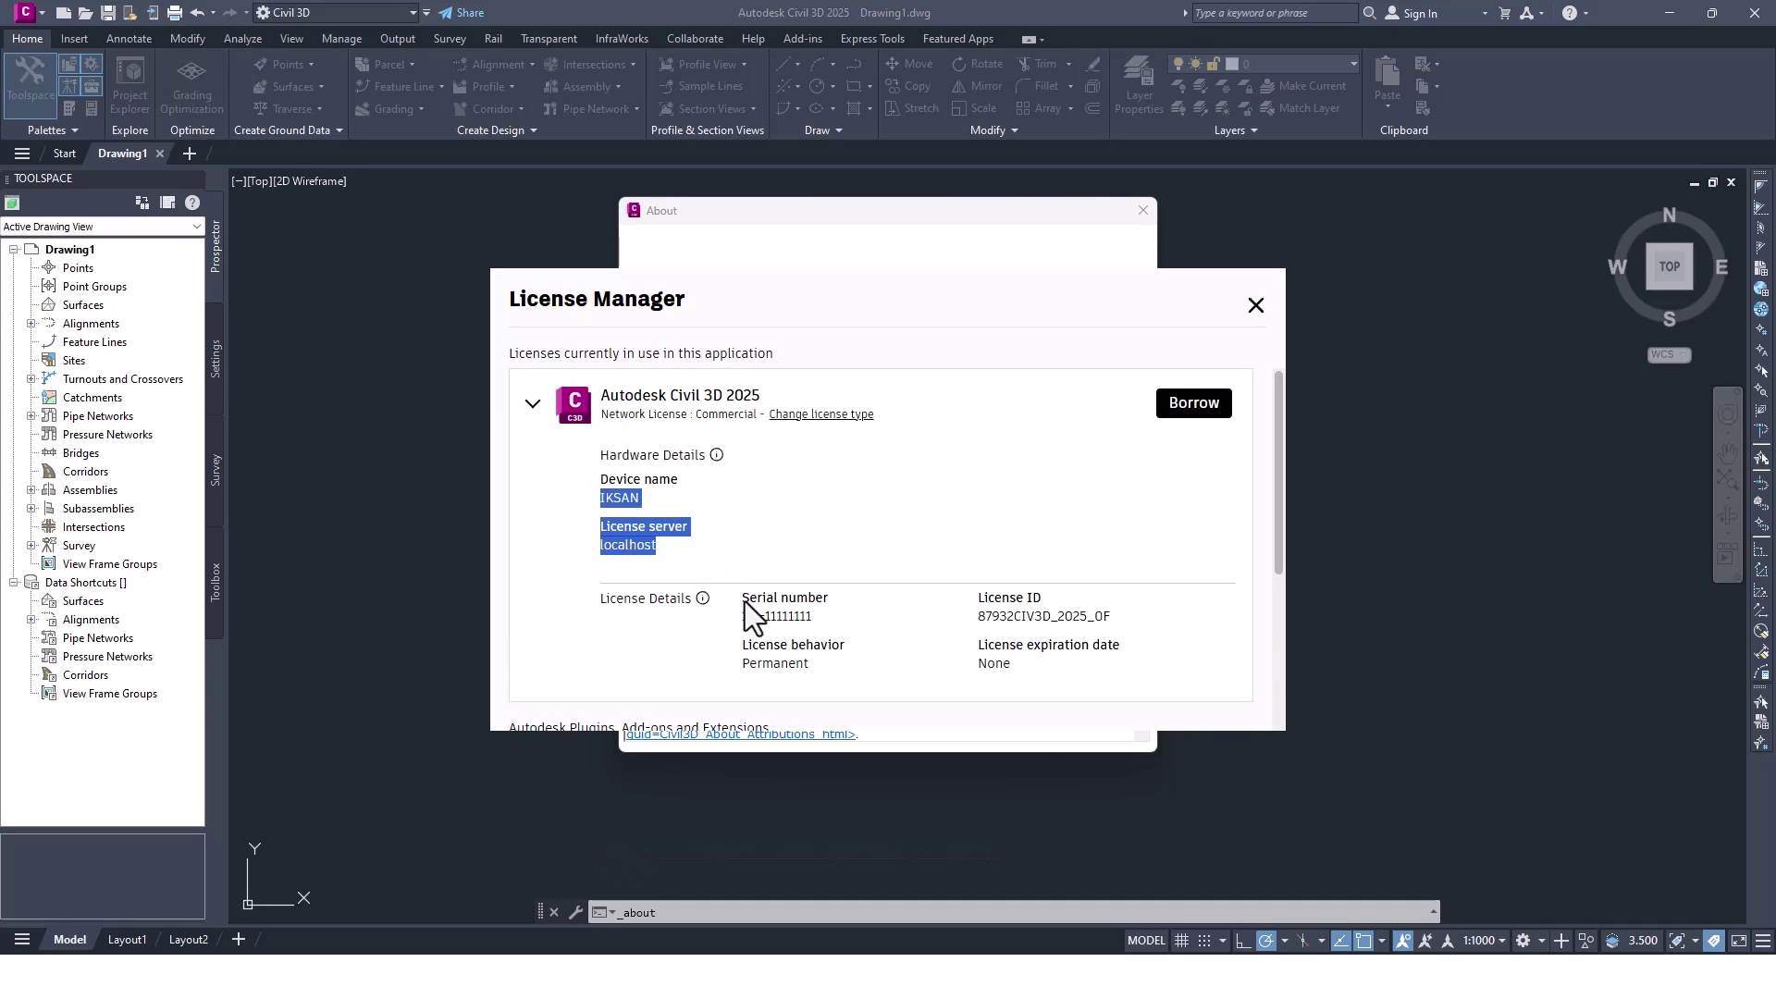
left_click_drag(746, 614, 869, 669)
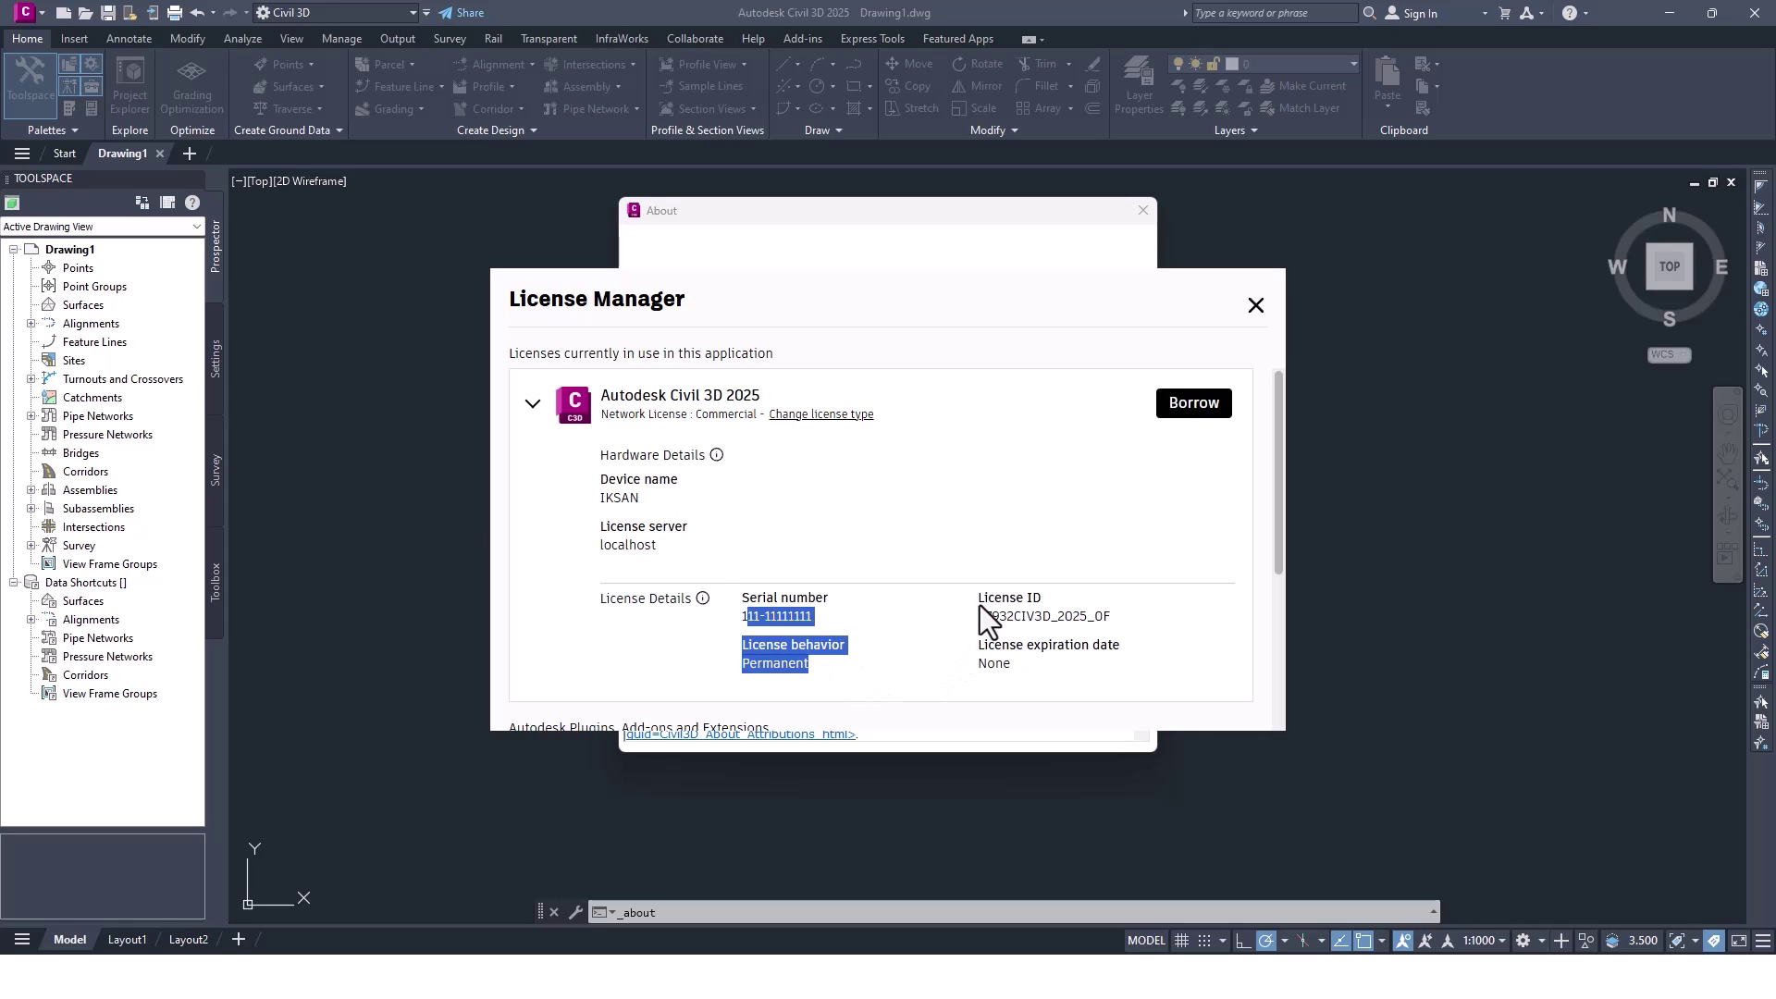
left_click_drag(981, 613, 1057, 668)
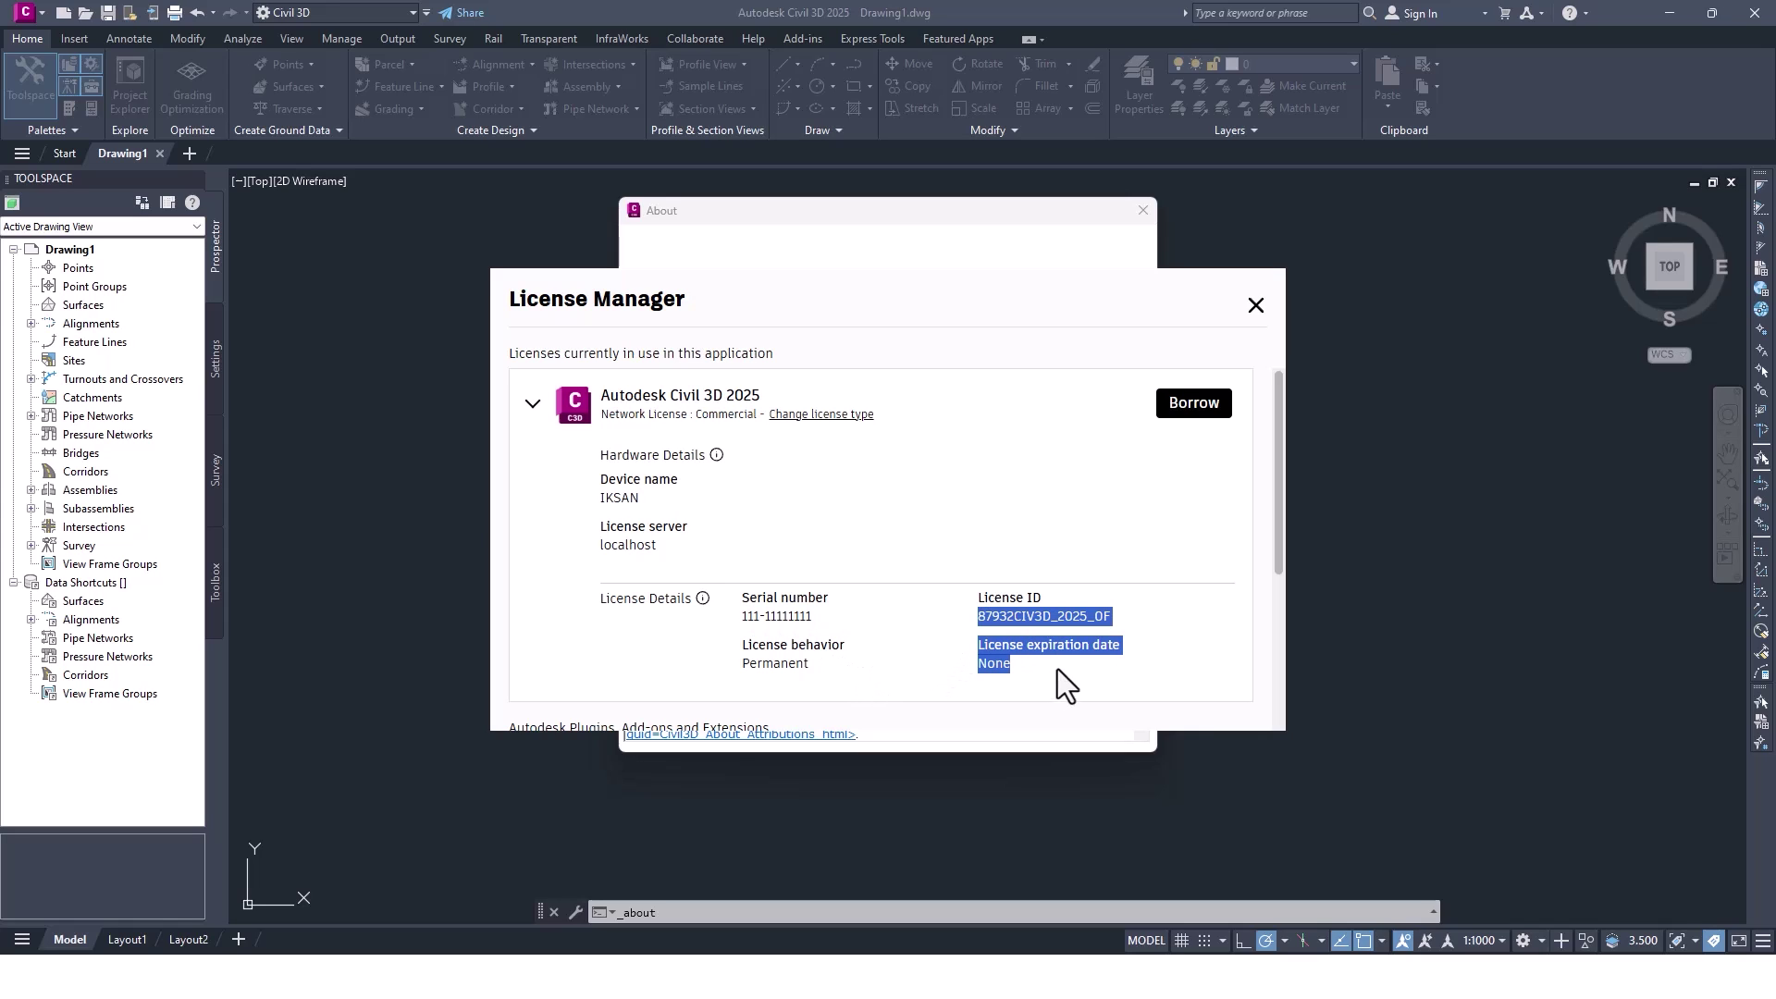
left_click(1255, 304)
left_click(1143, 213)
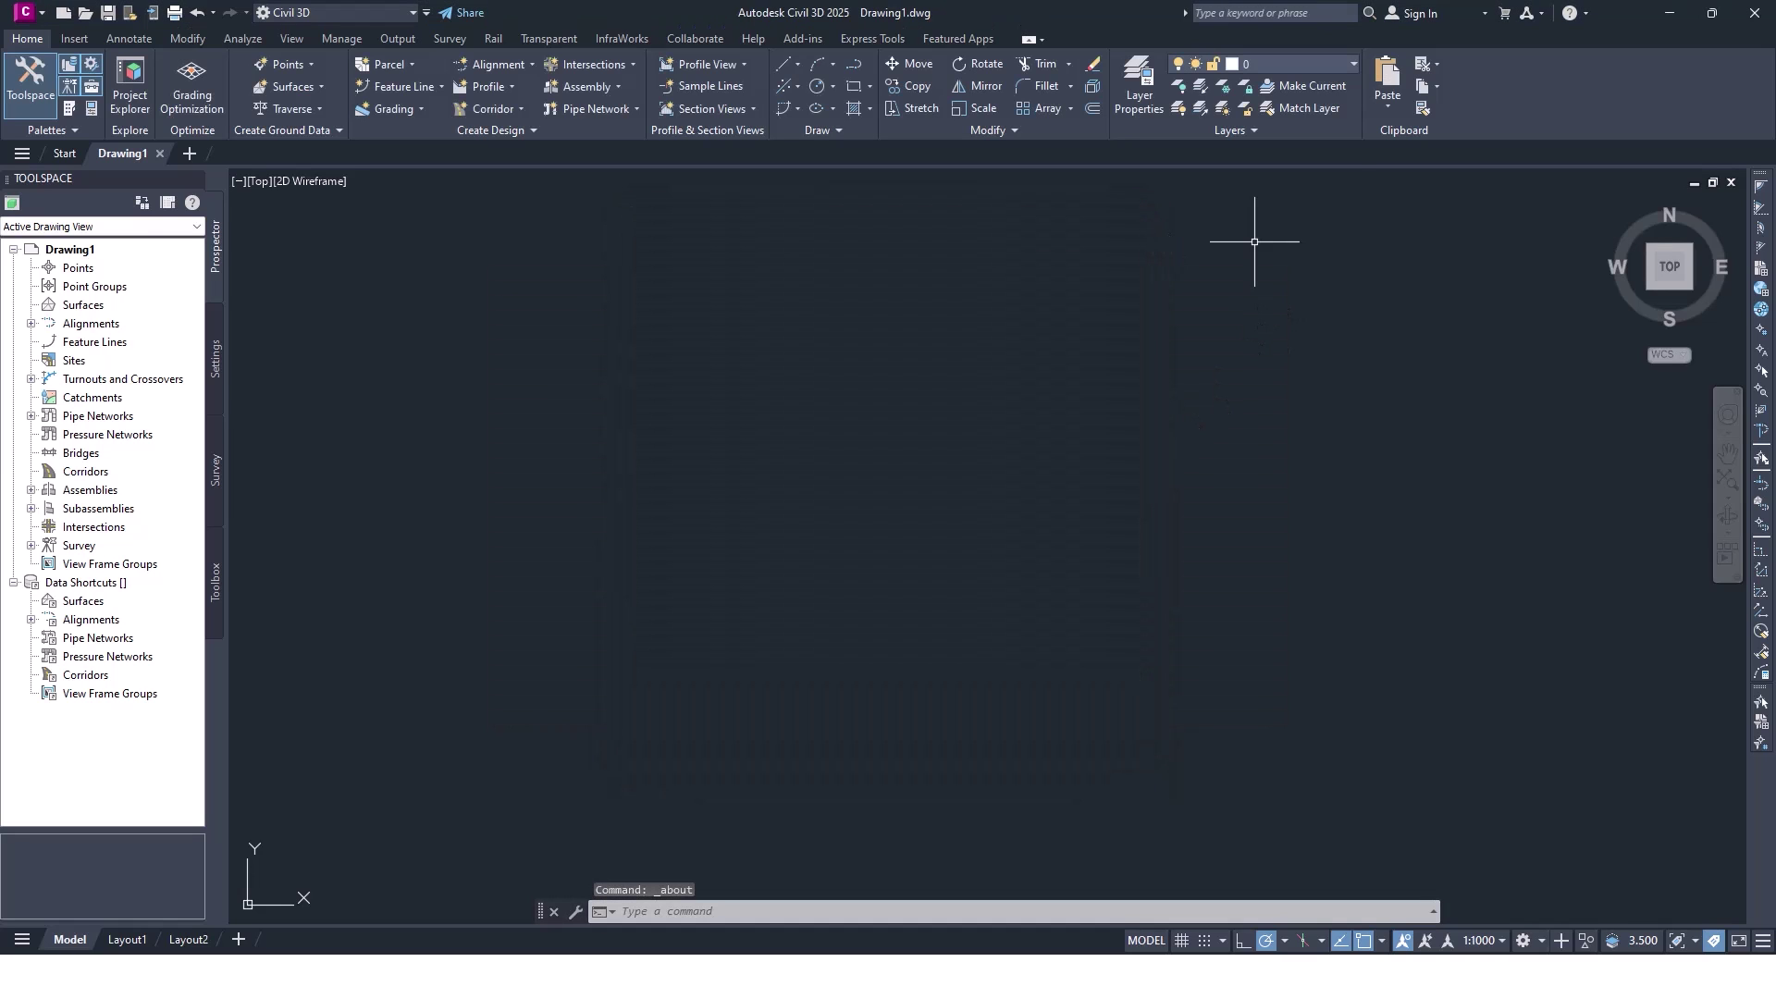
- Exit Civil 3D 2025 with its top-right Close button
left_click(1754, 13)
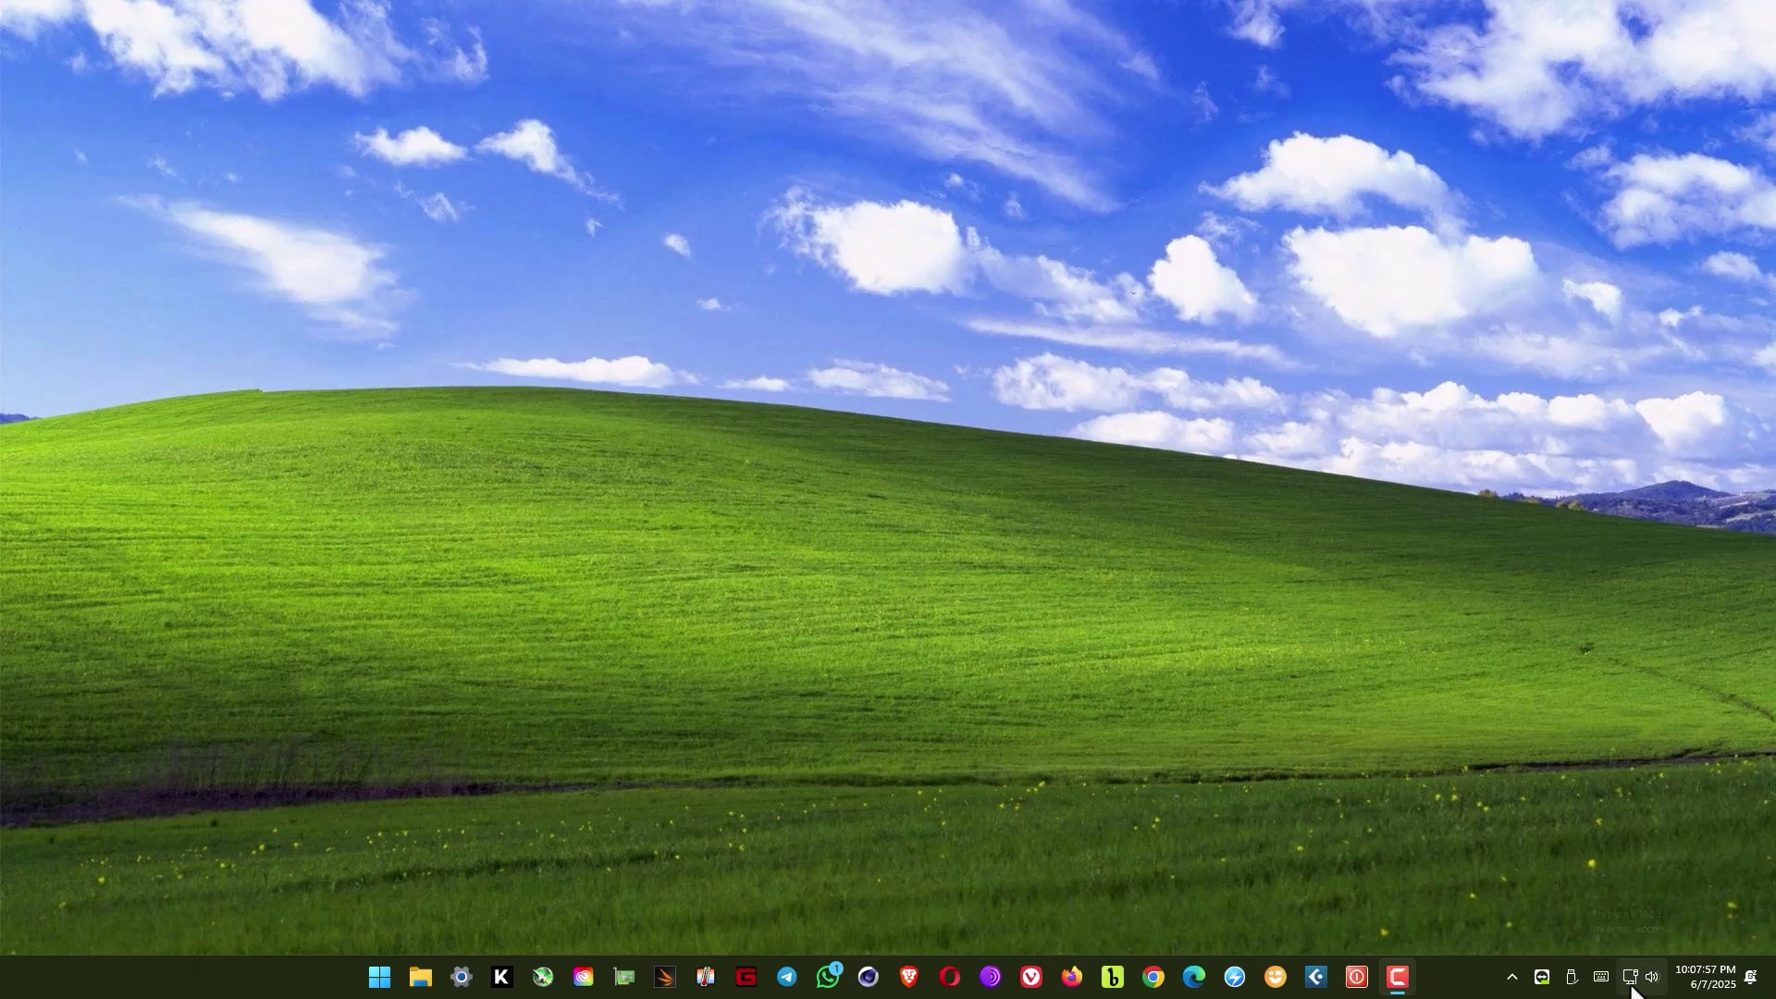
- Launch Civil 3D 2025 Metric by searching 'civil' in the Start menu
left_click(377, 980)
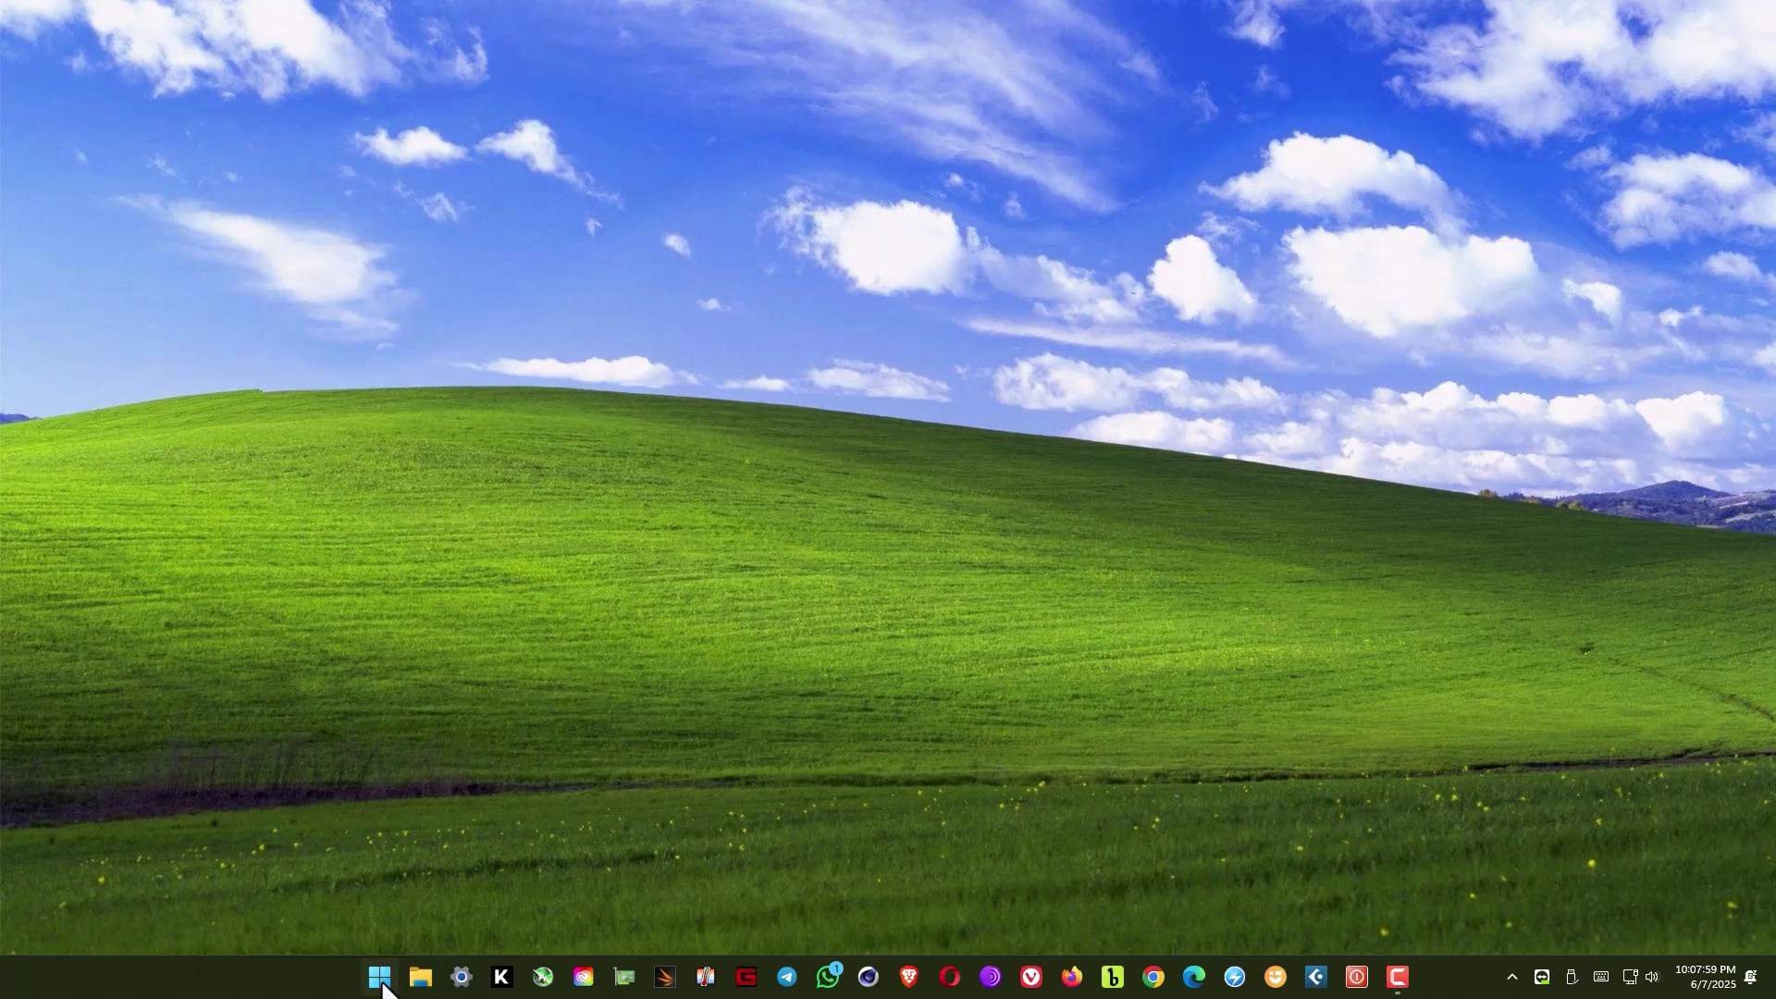
type("civ")
type("il")
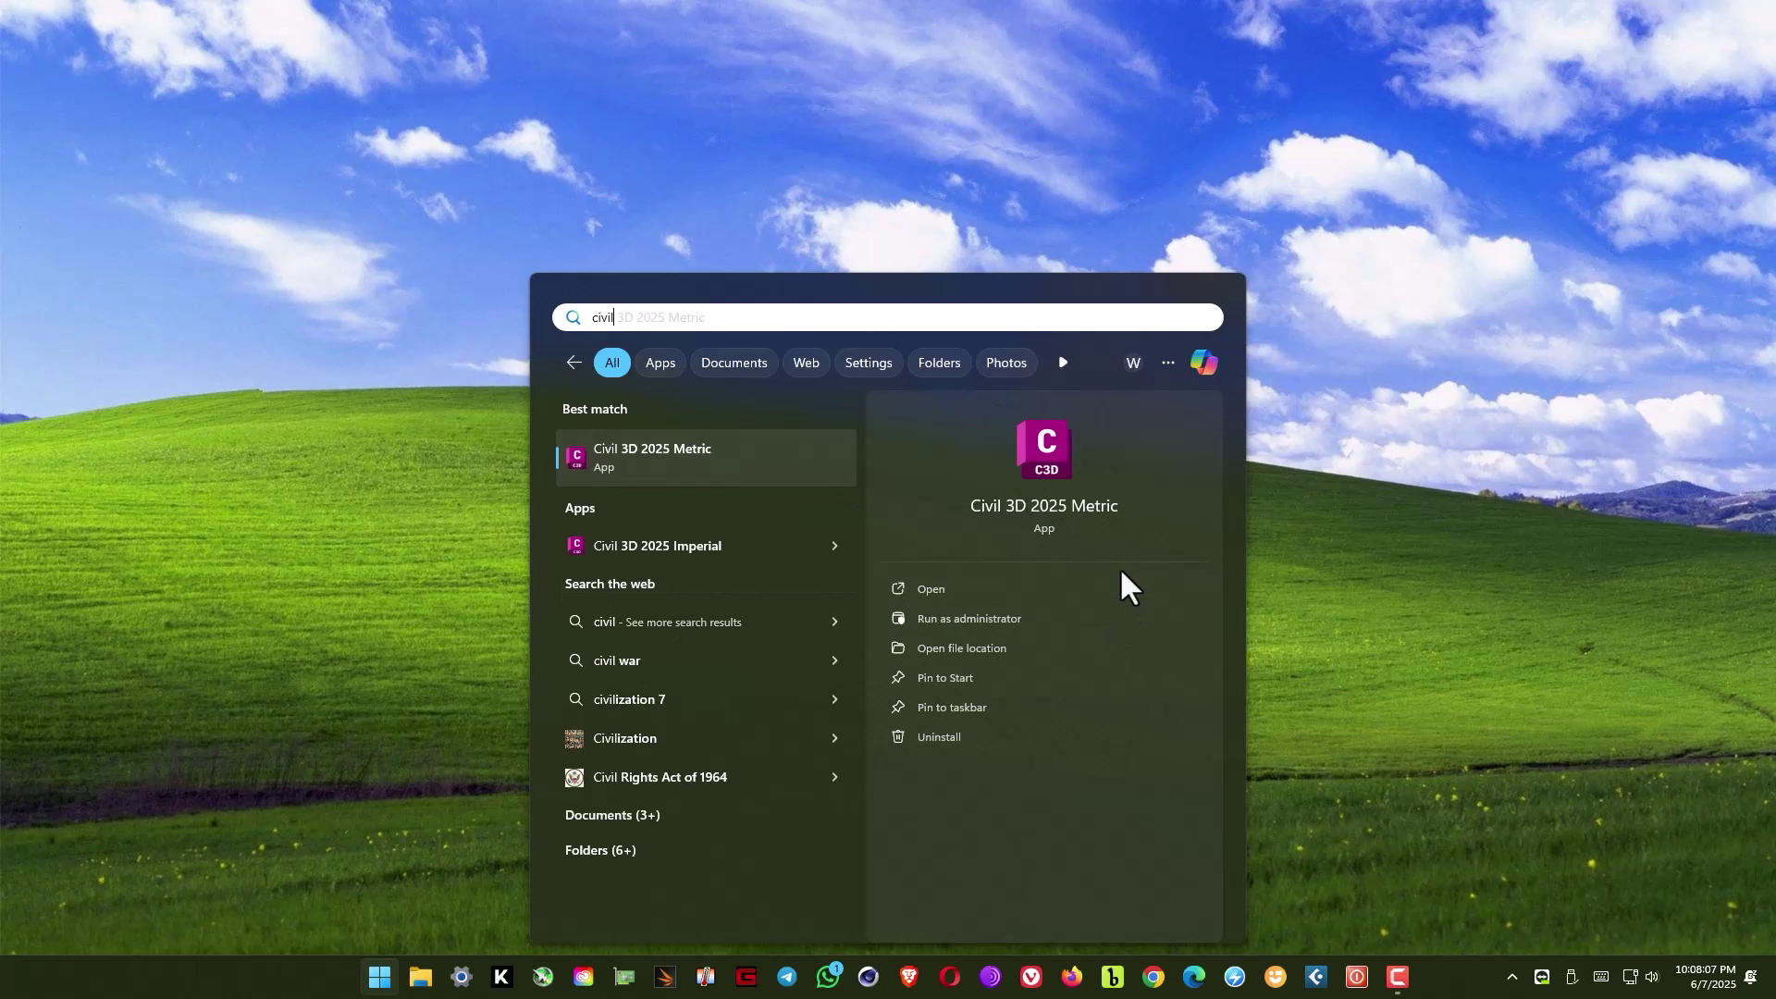
left_click(1051, 463)
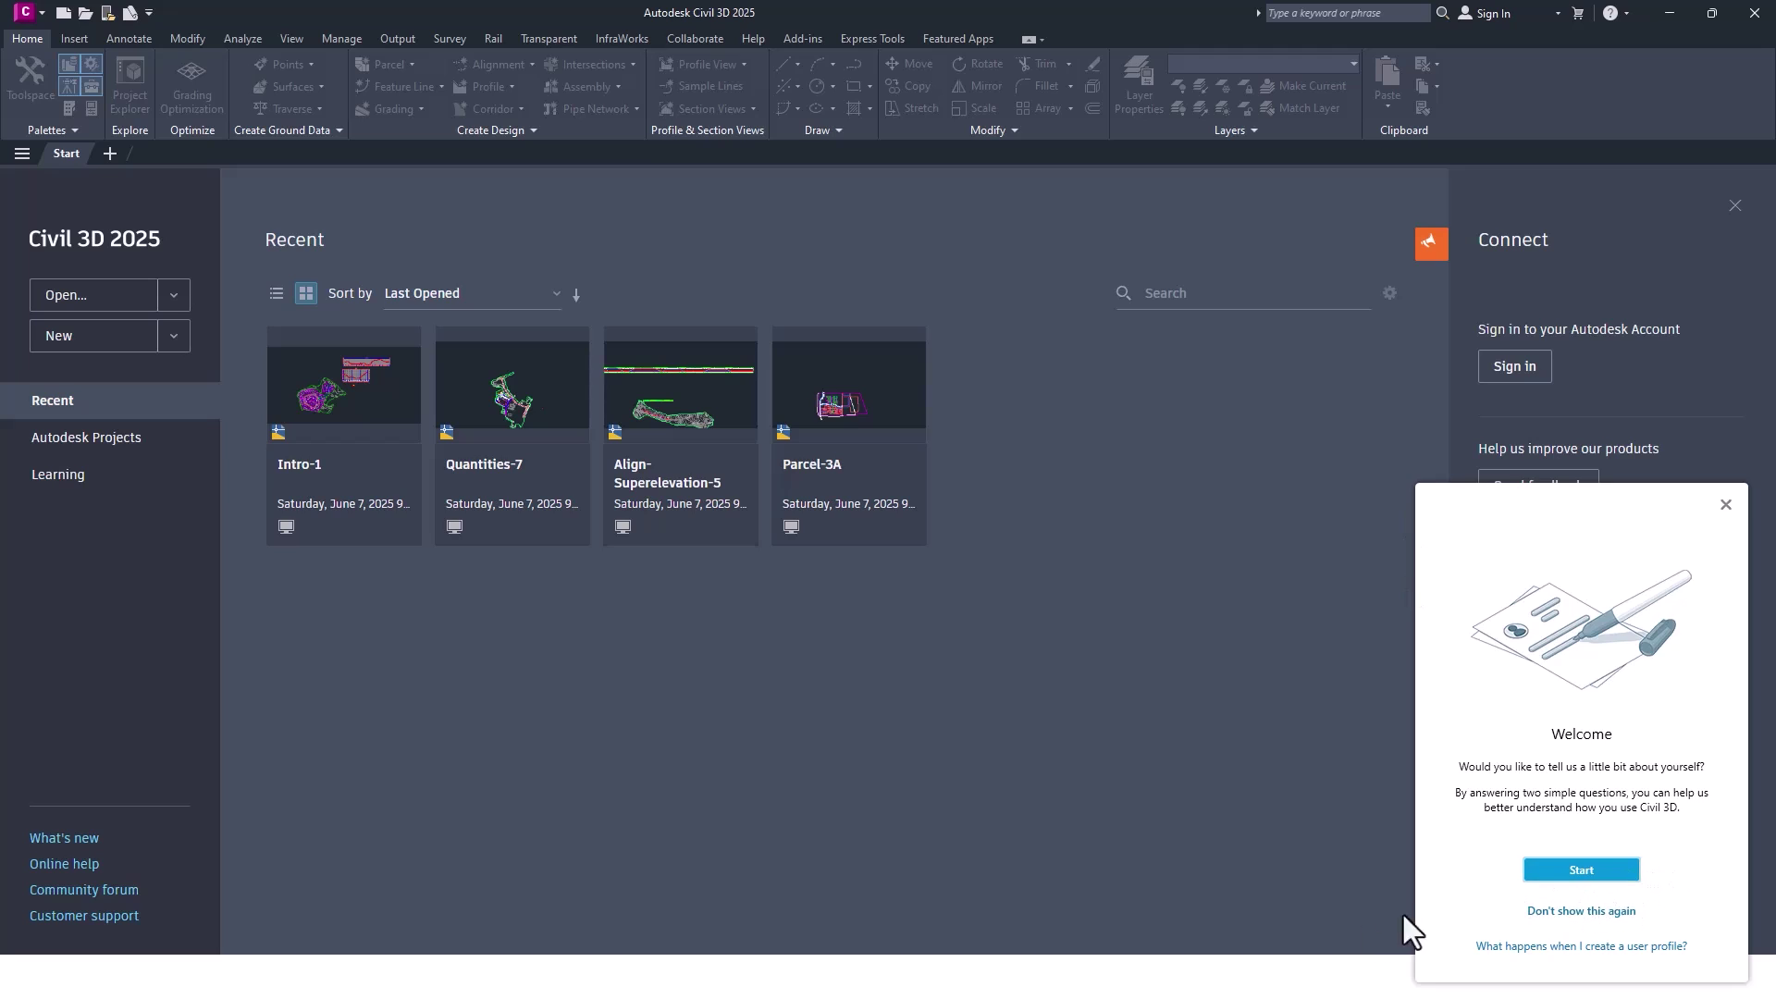
- Dismiss the profile questionnaire and open the recent Parcel-3A drawing read-only
left_click(1554, 872)
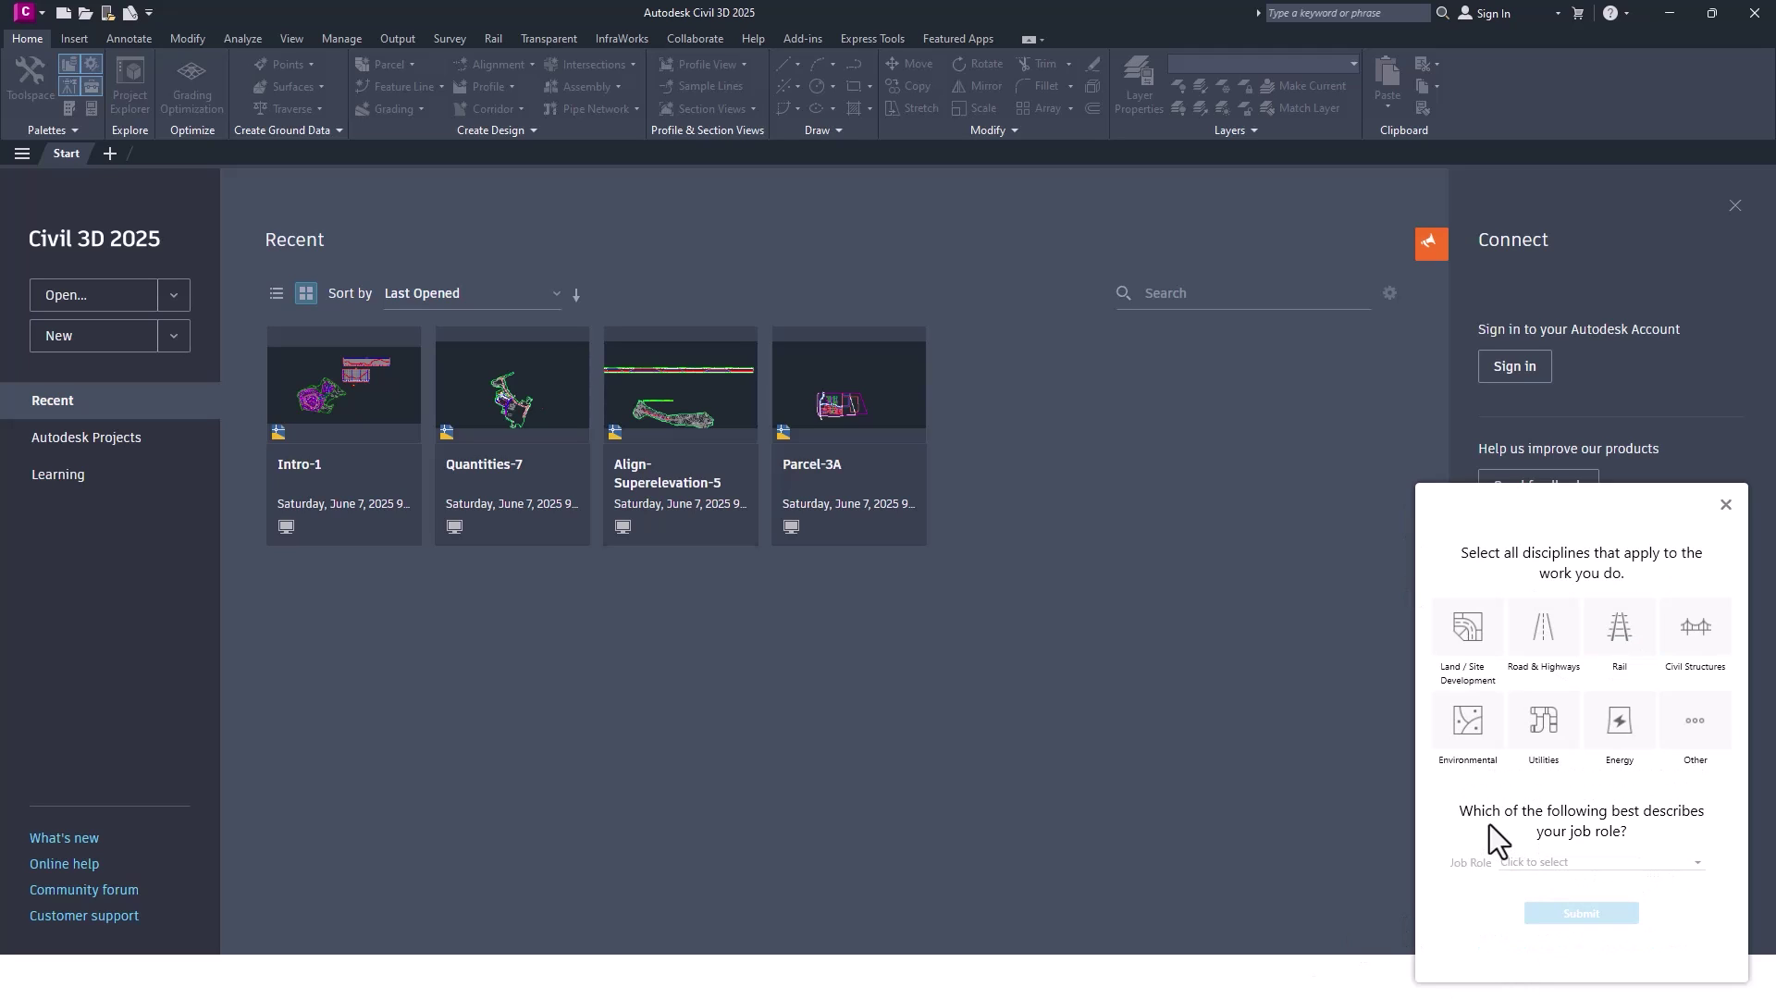
left_click(1726, 504)
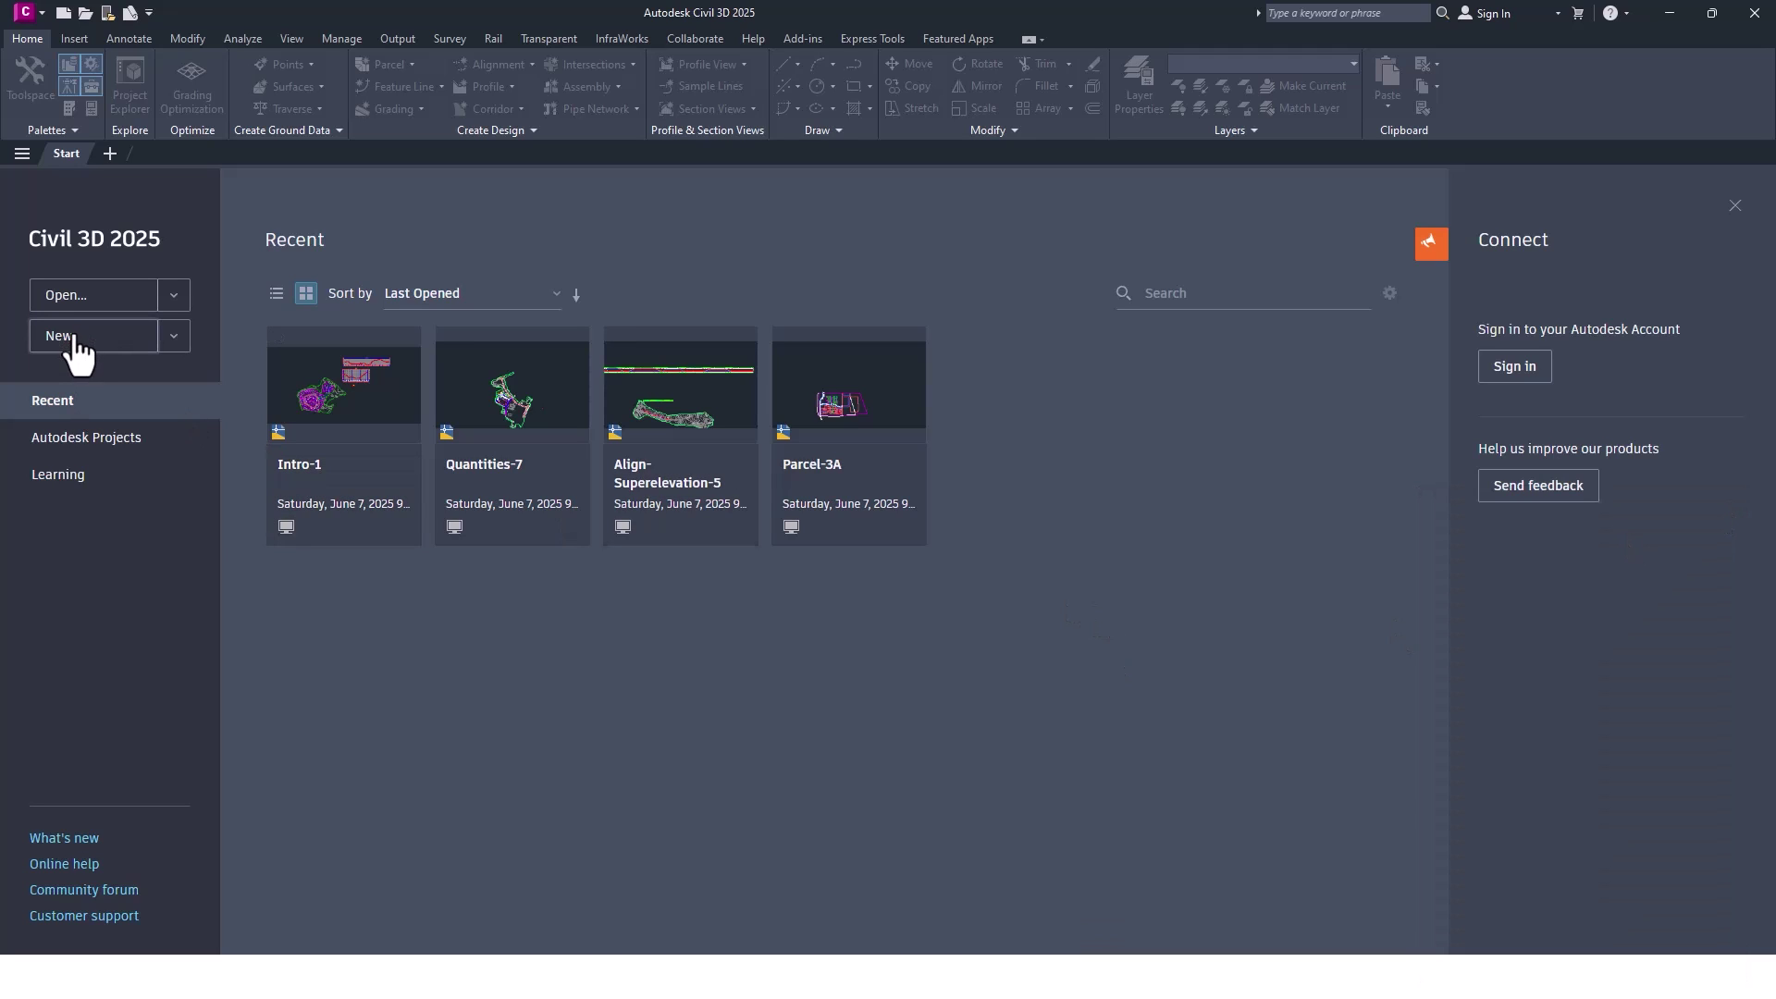
mouse_move(847, 435)
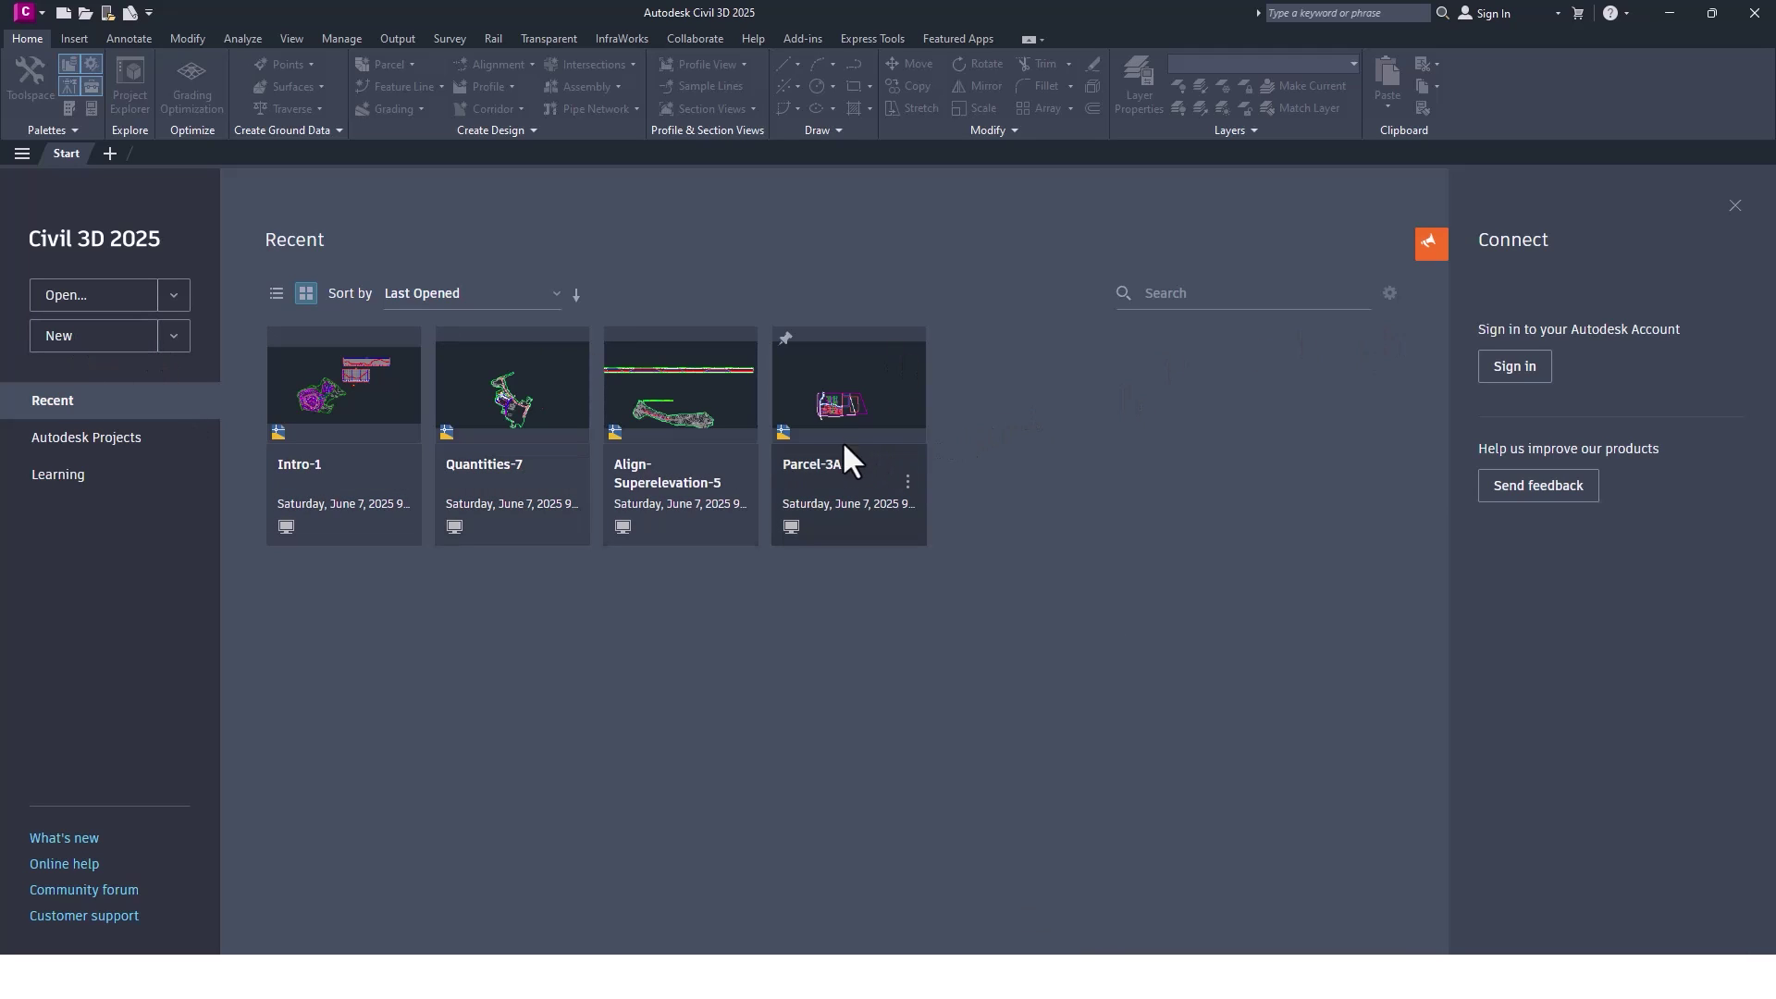
left_click(880, 424)
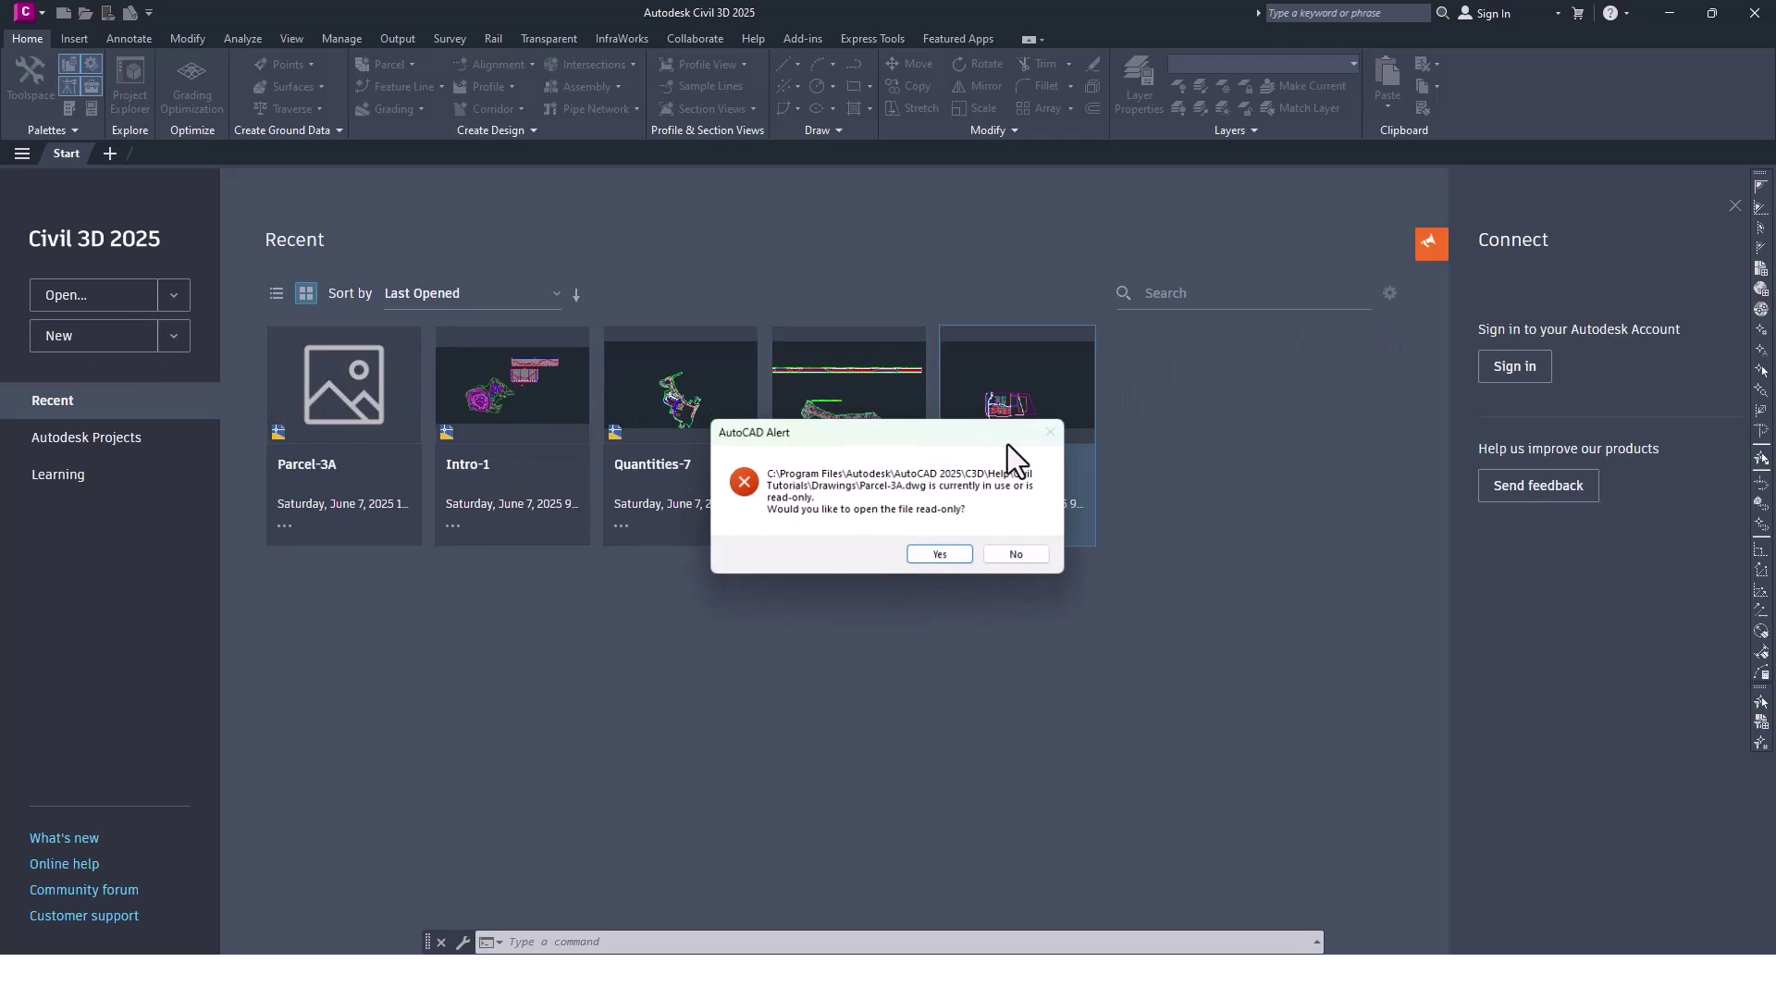
left_click(949, 556)
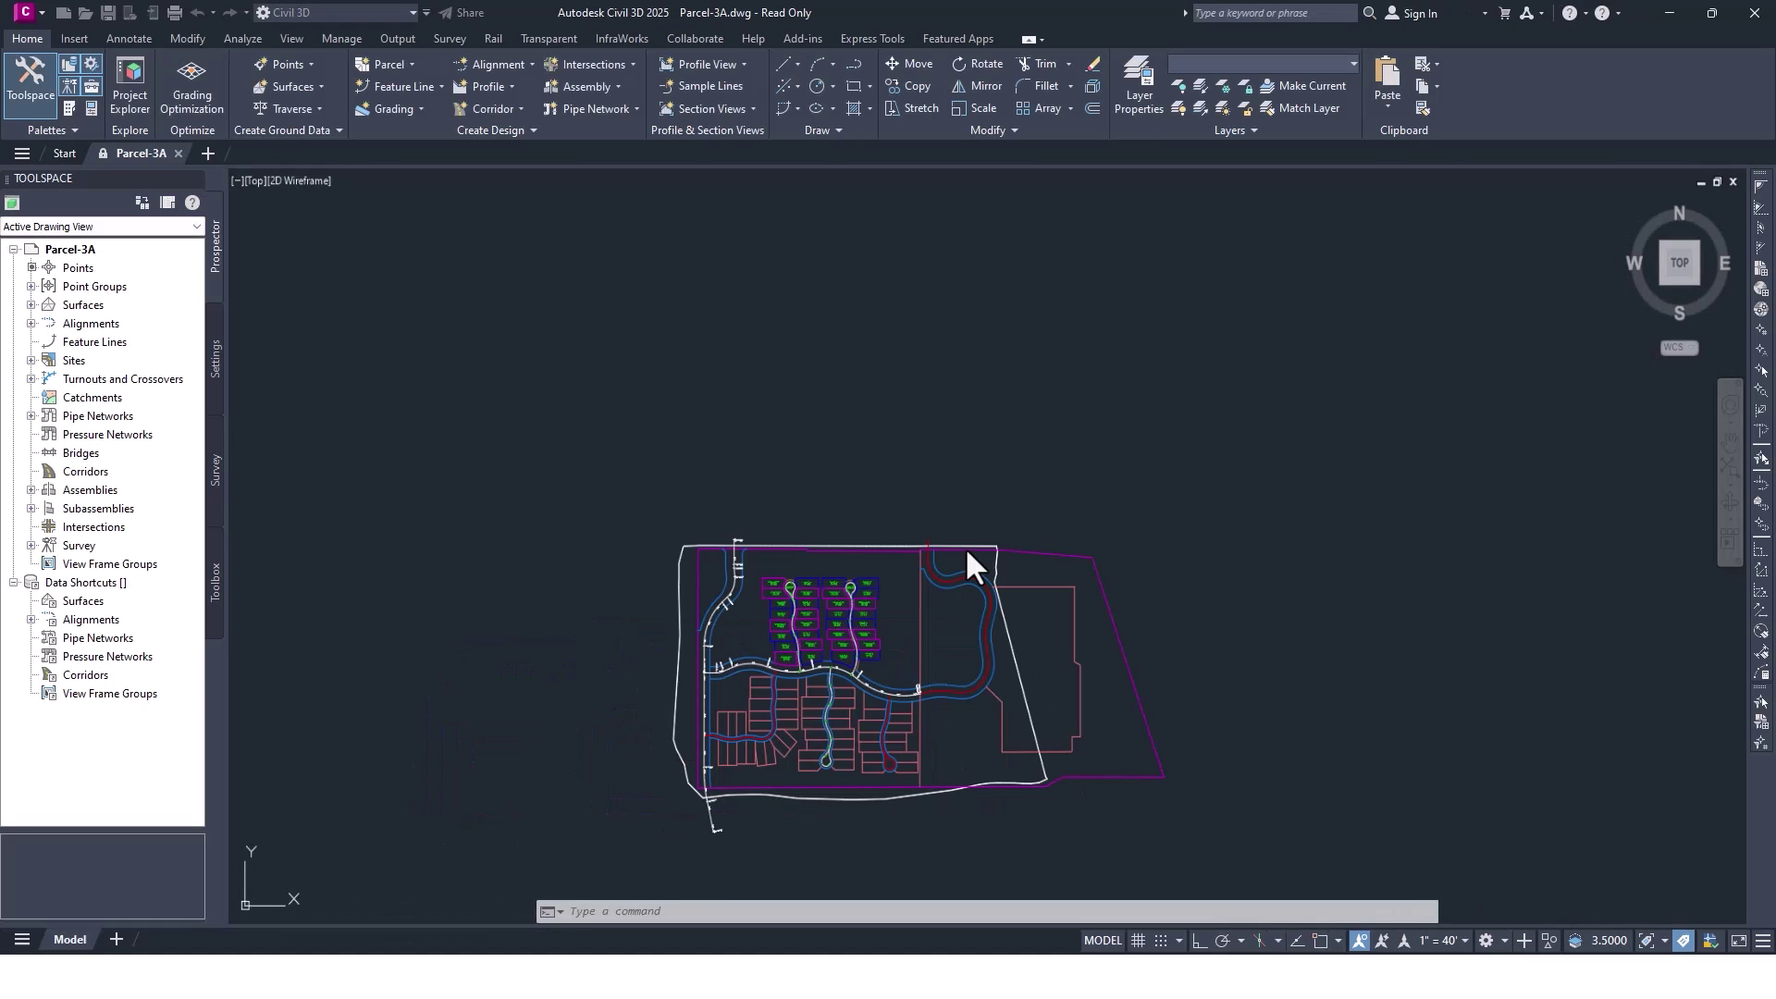
- Select the road alignment in Parcel-3A, then quit Civil 3D
left_click(1107, 490)
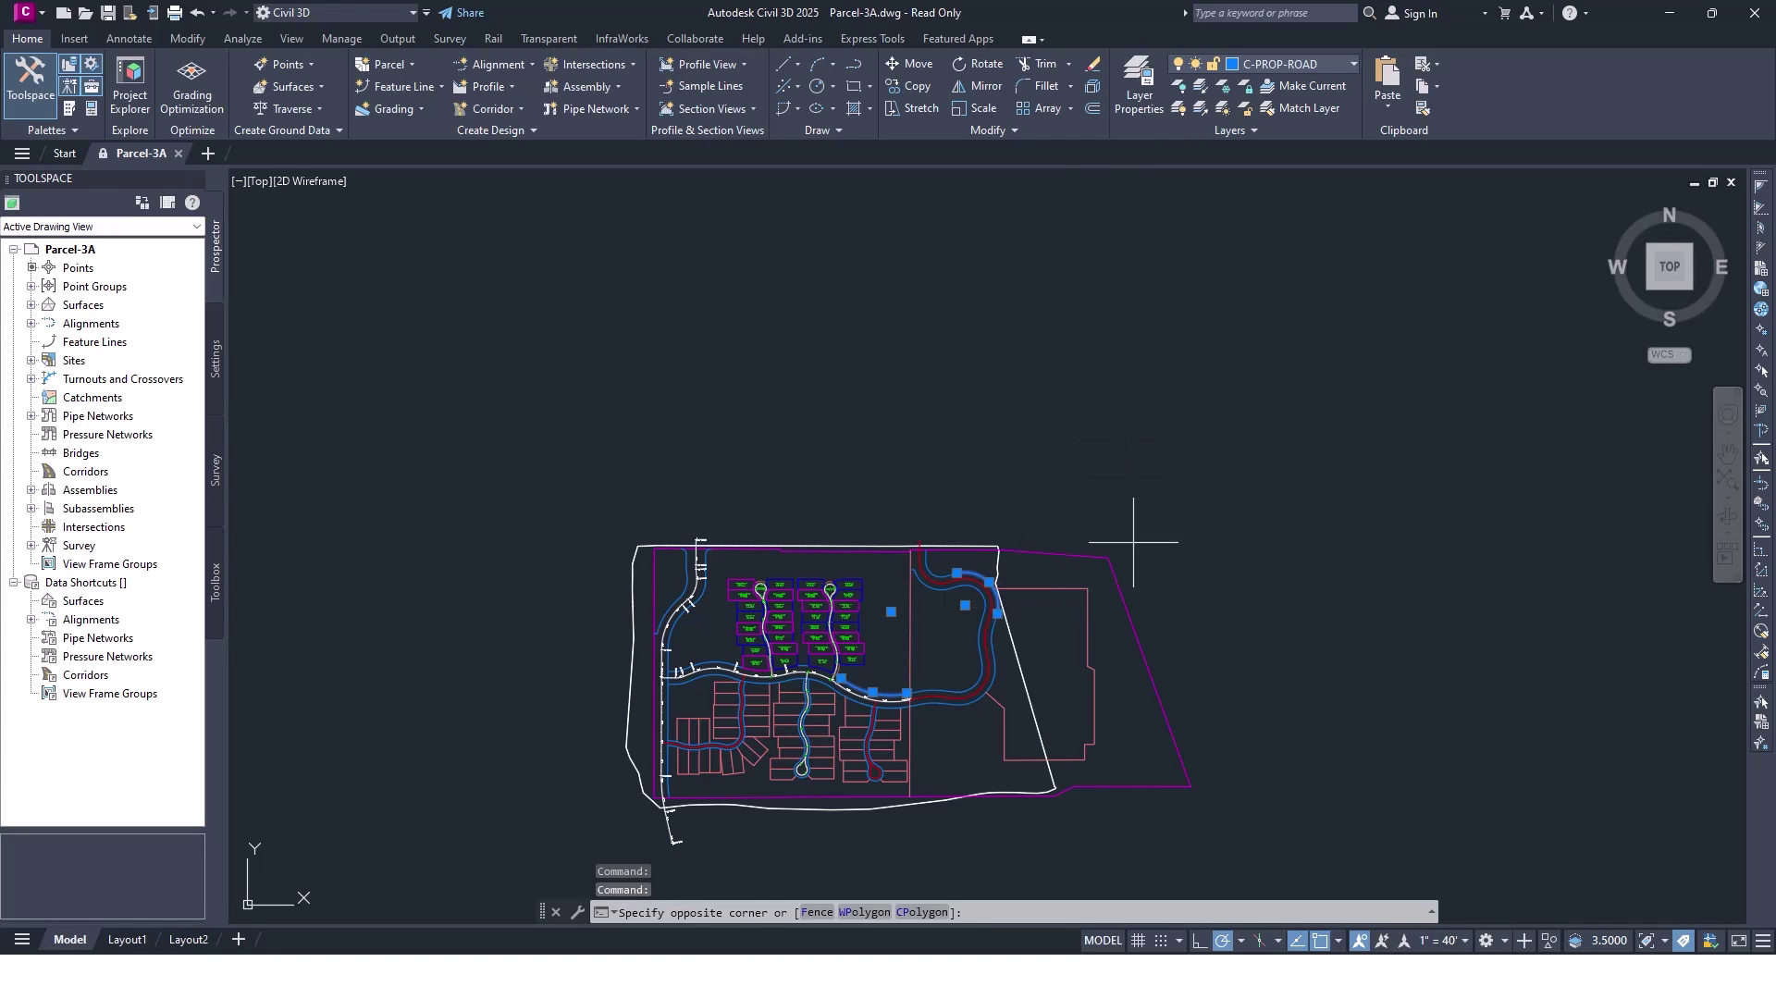
left_click(1240, 527)
left_click(1762, 15)
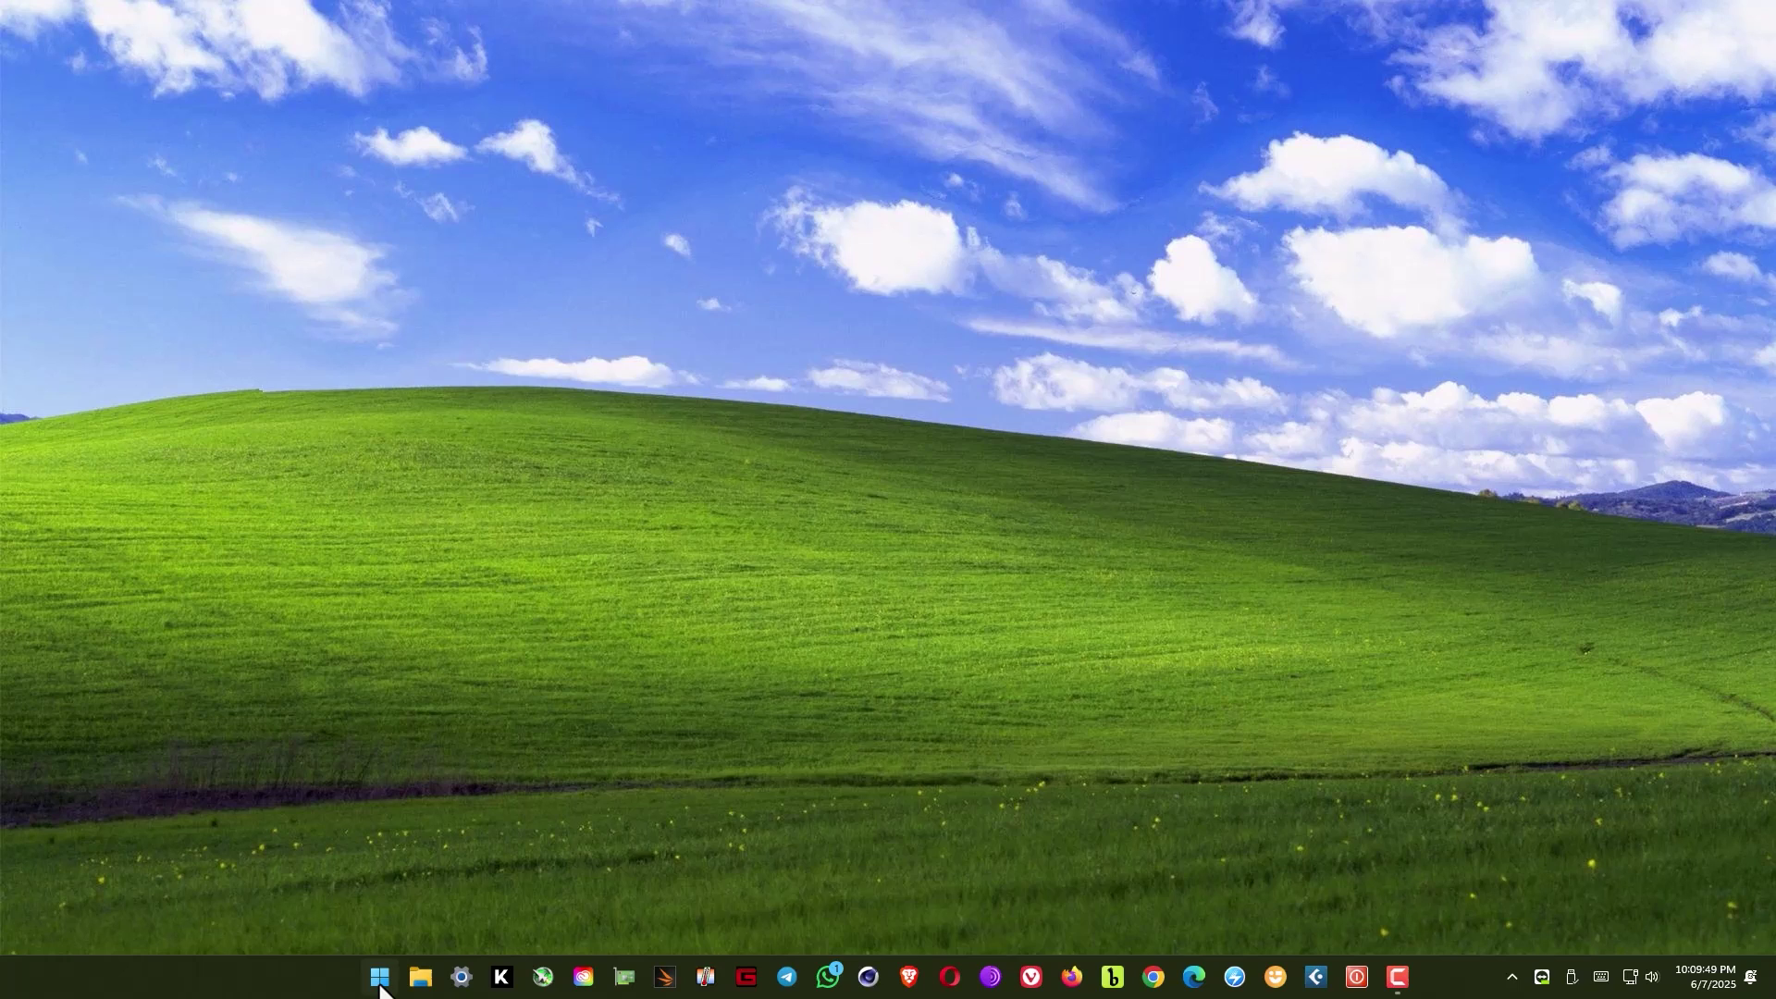
- Open the AutoCAD 2025 program folder through the Civil 3D 2025 Metric shortcut's file location
left_click(379, 979)
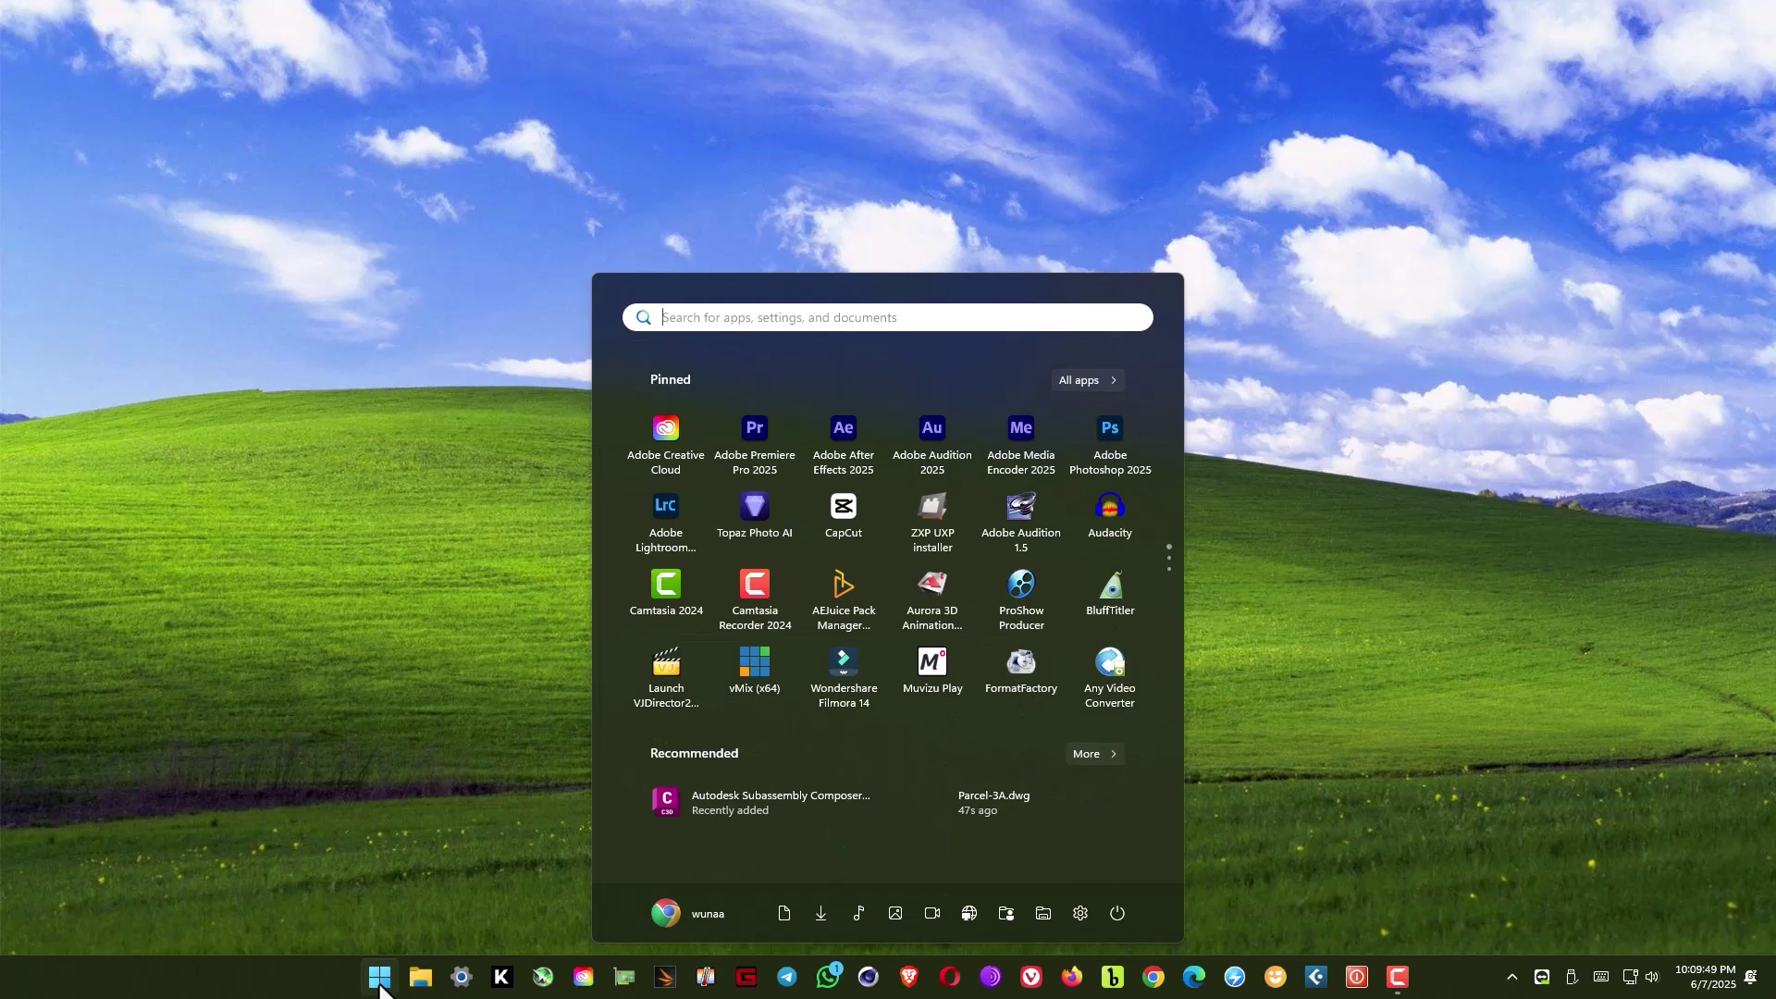
type("civil")
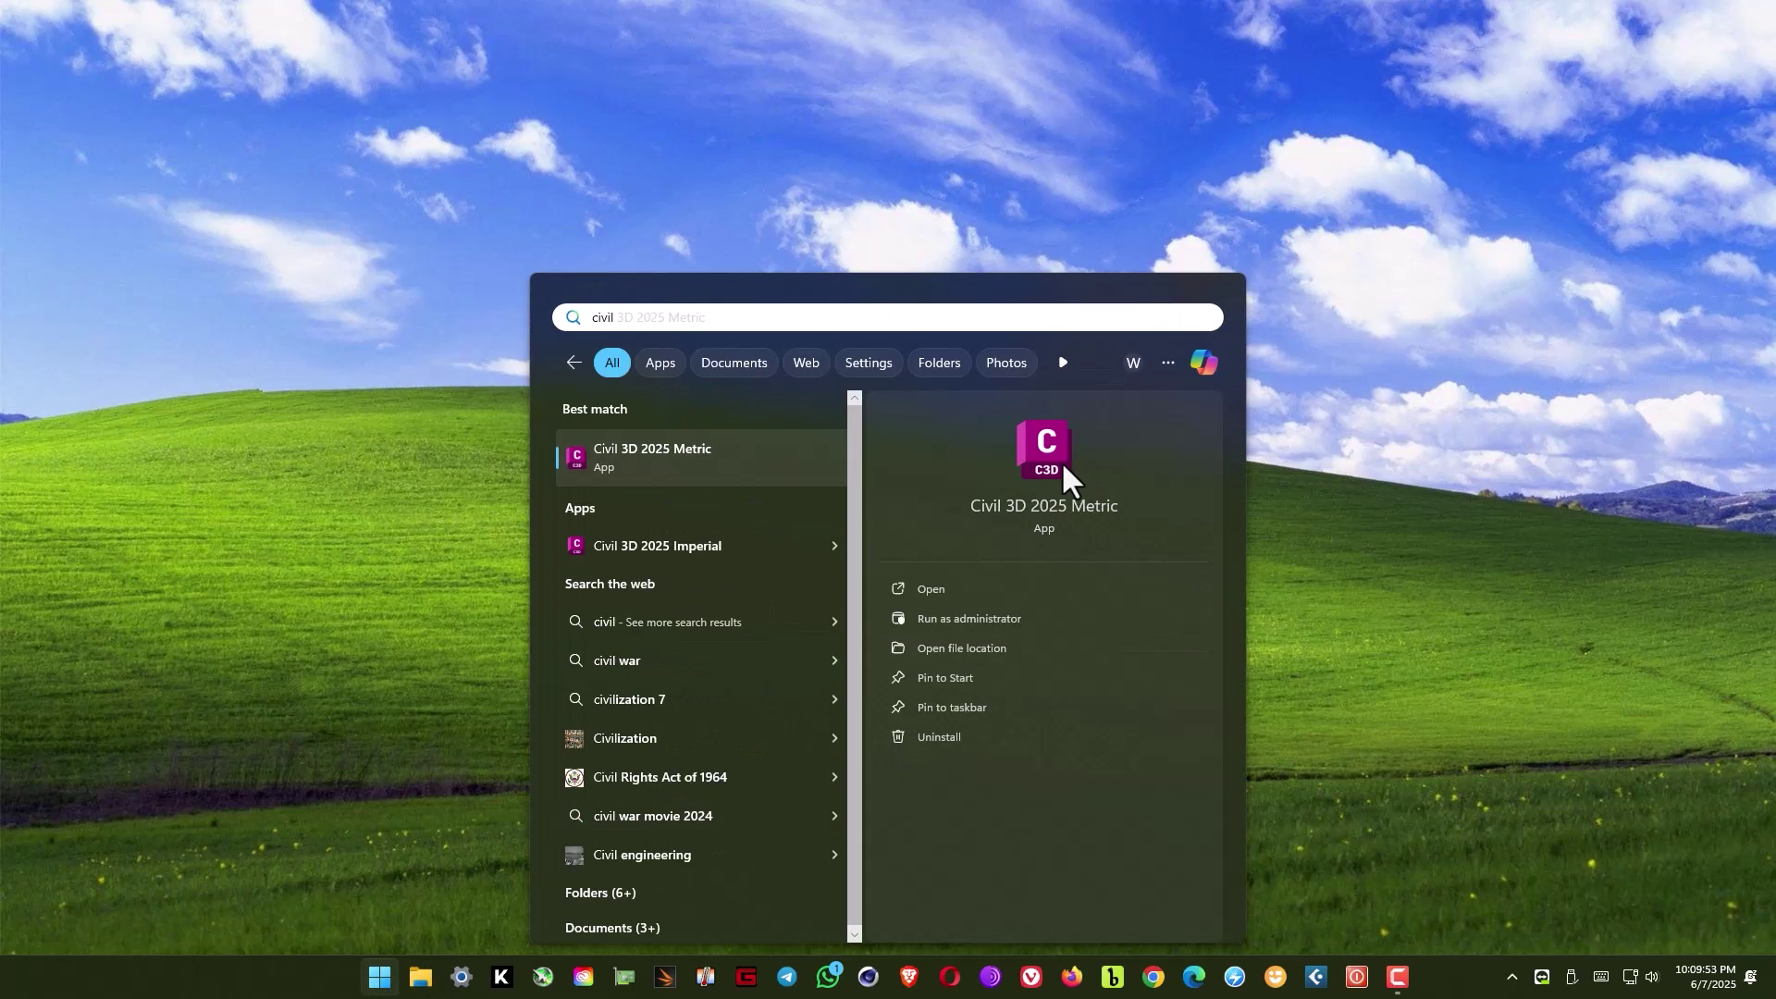
right_click(1057, 458)
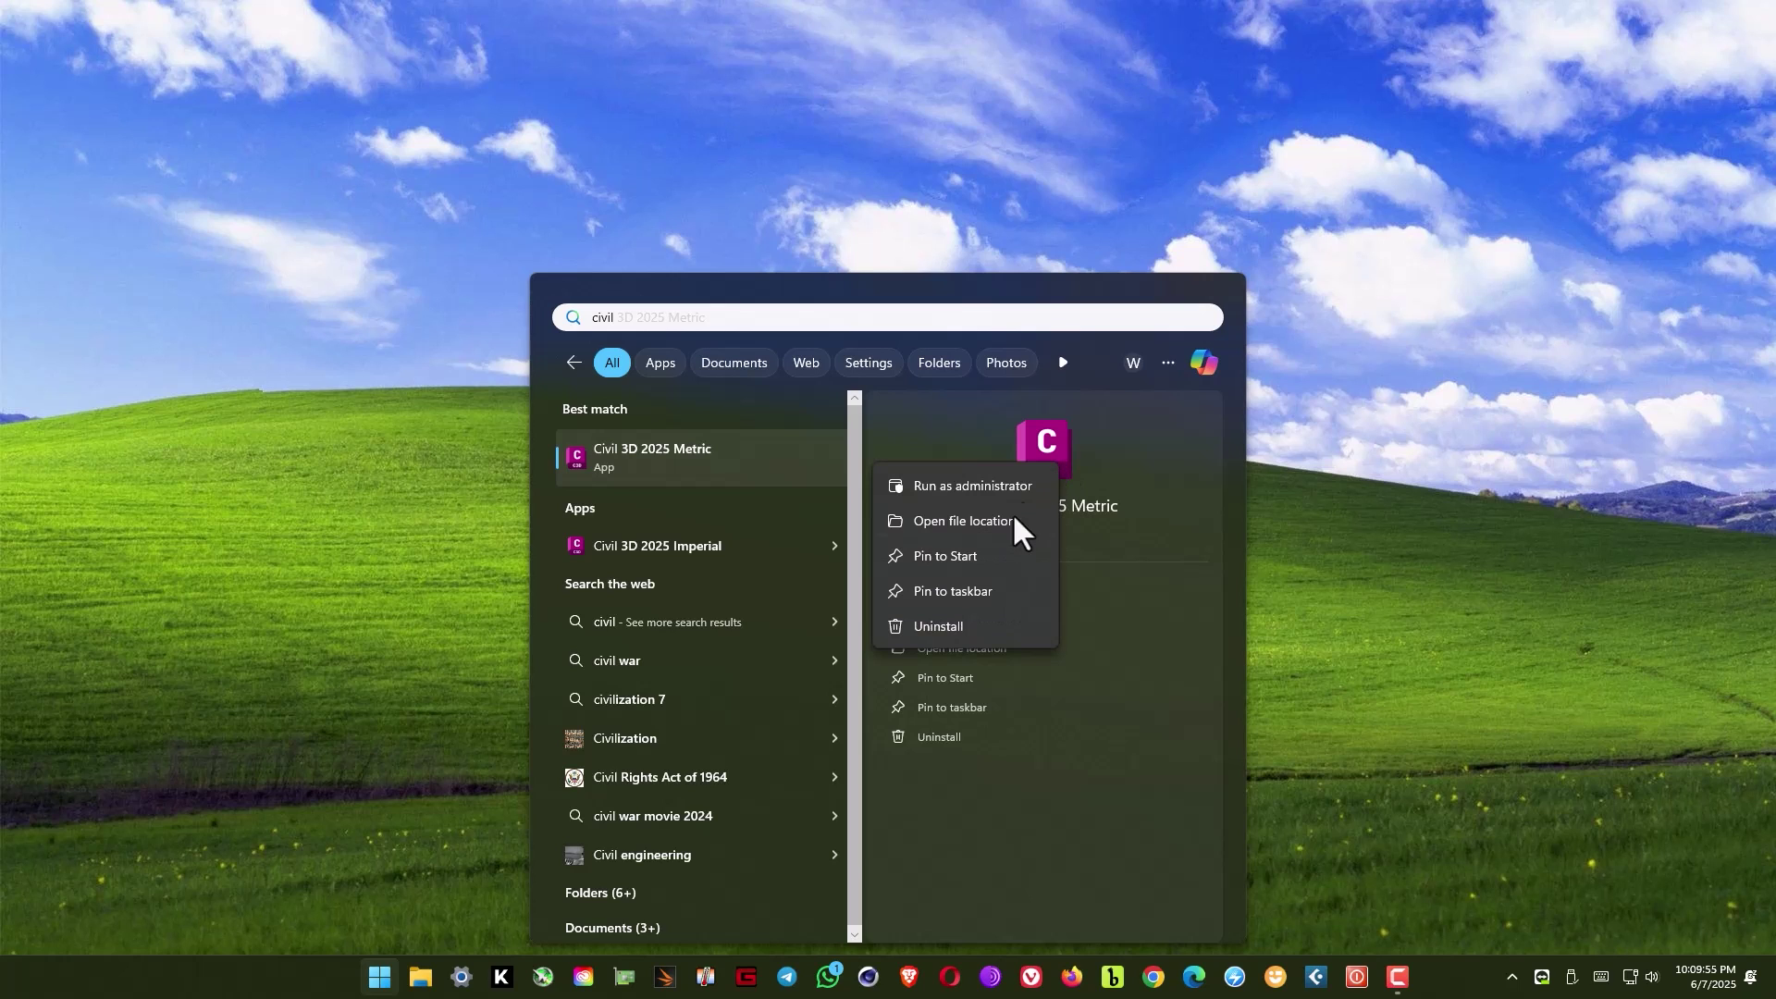
left_click(979, 519)
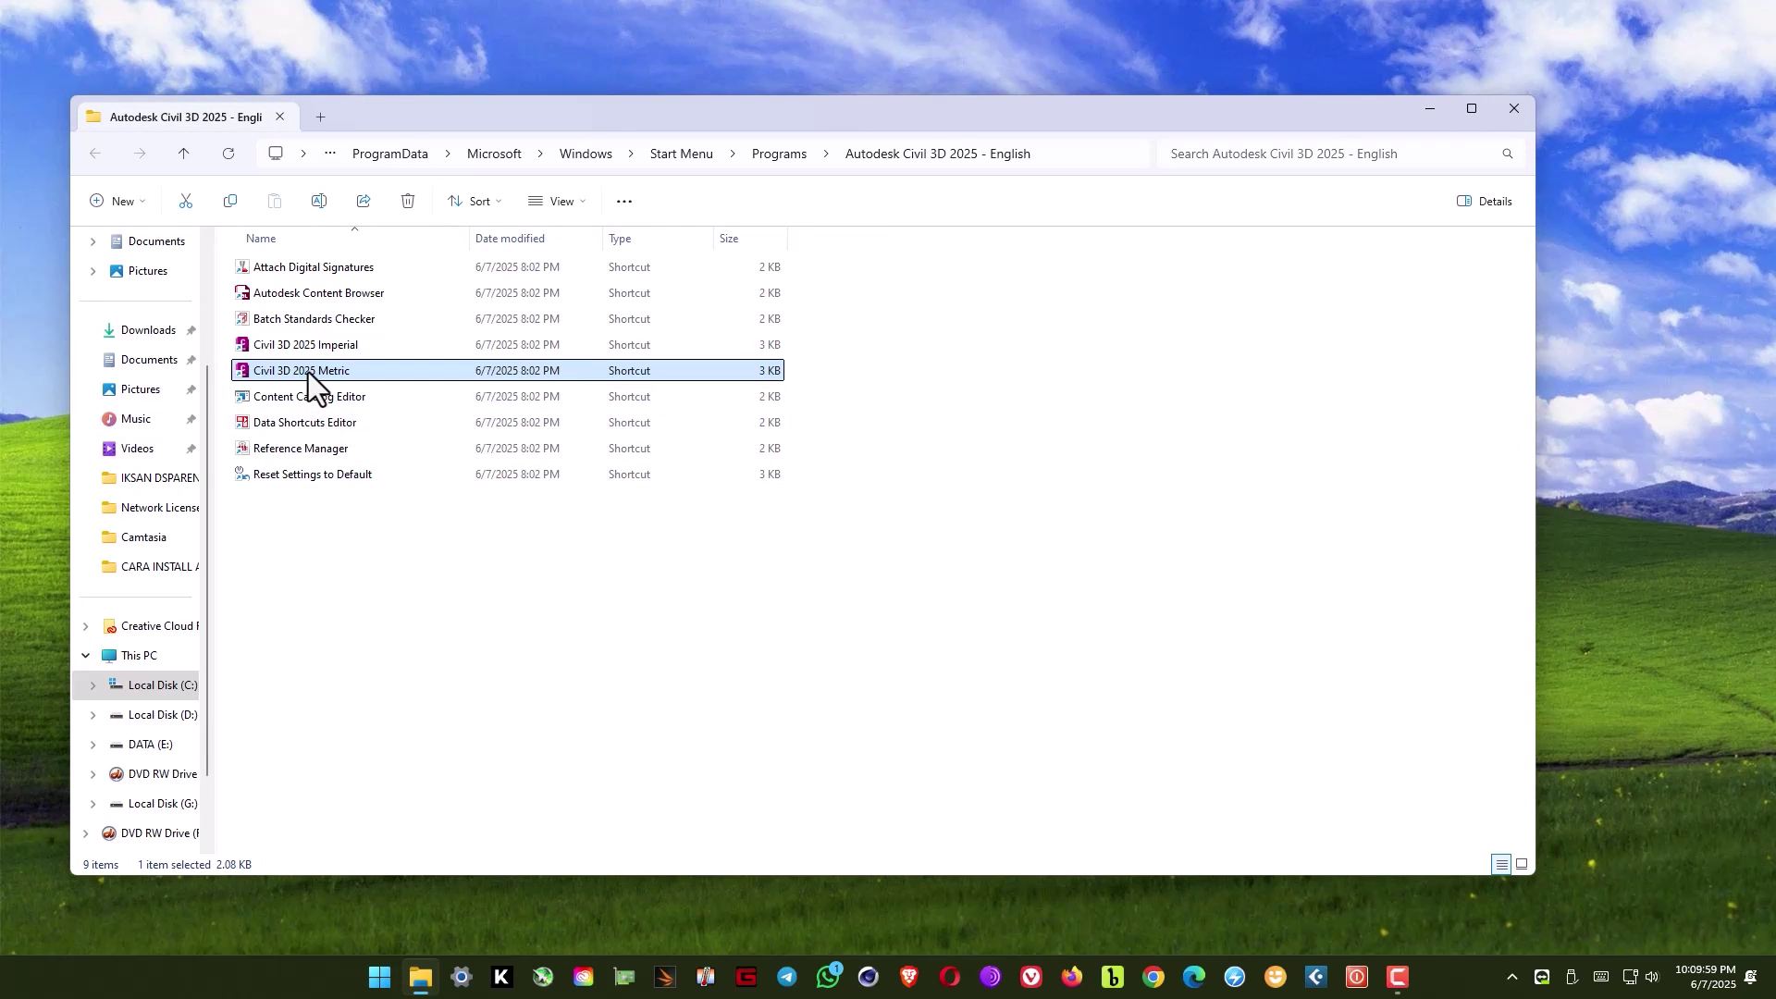
right_click(308, 372)
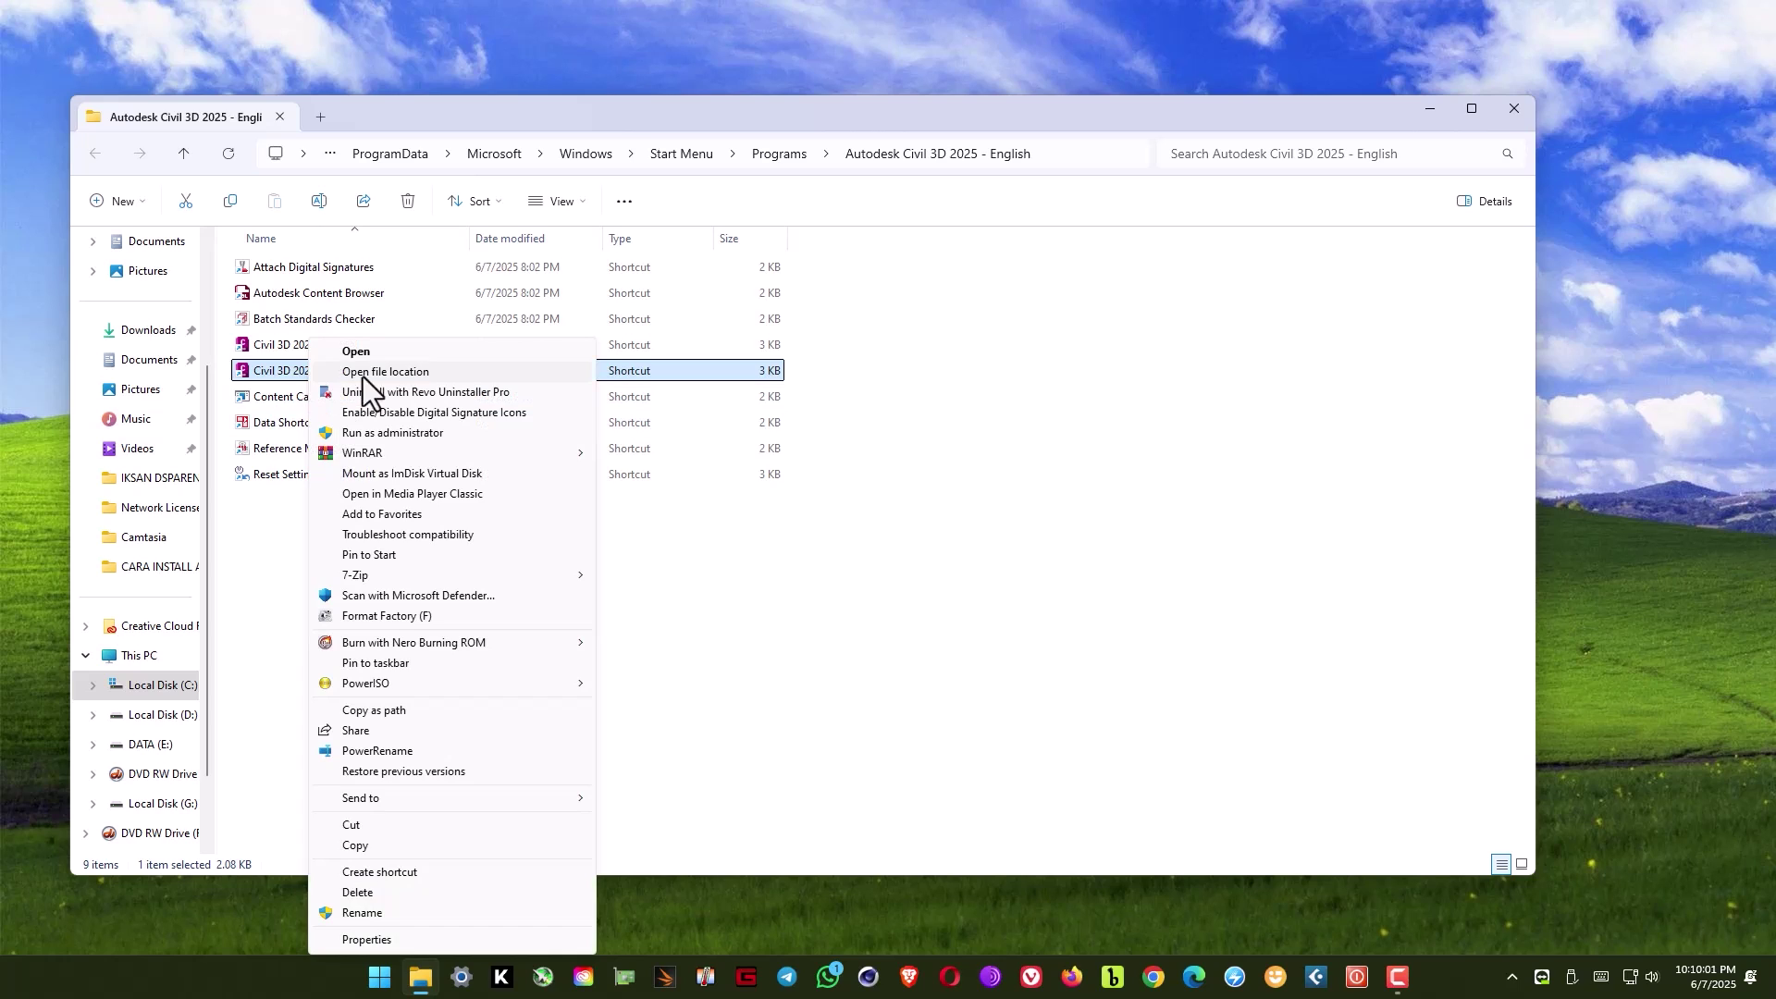
left_click(362, 373)
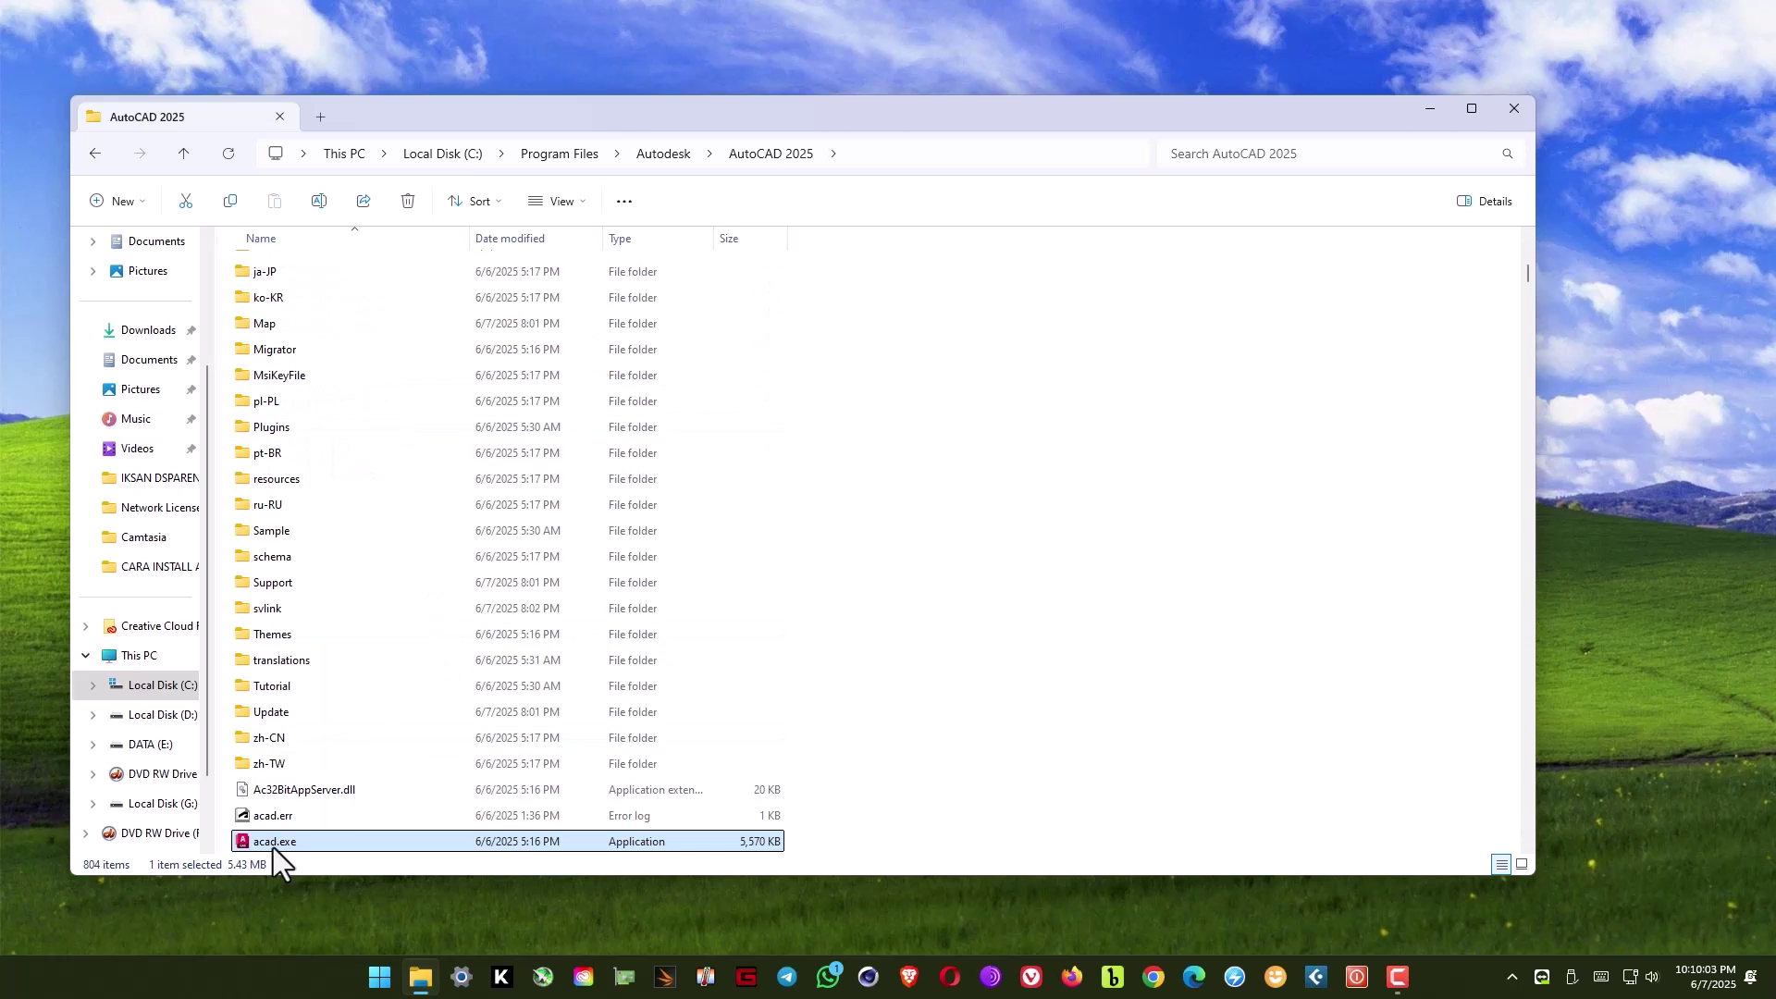
- Copy the name 'acad' from acad.exe, leaving the file name unchanged
left_click(263, 850)
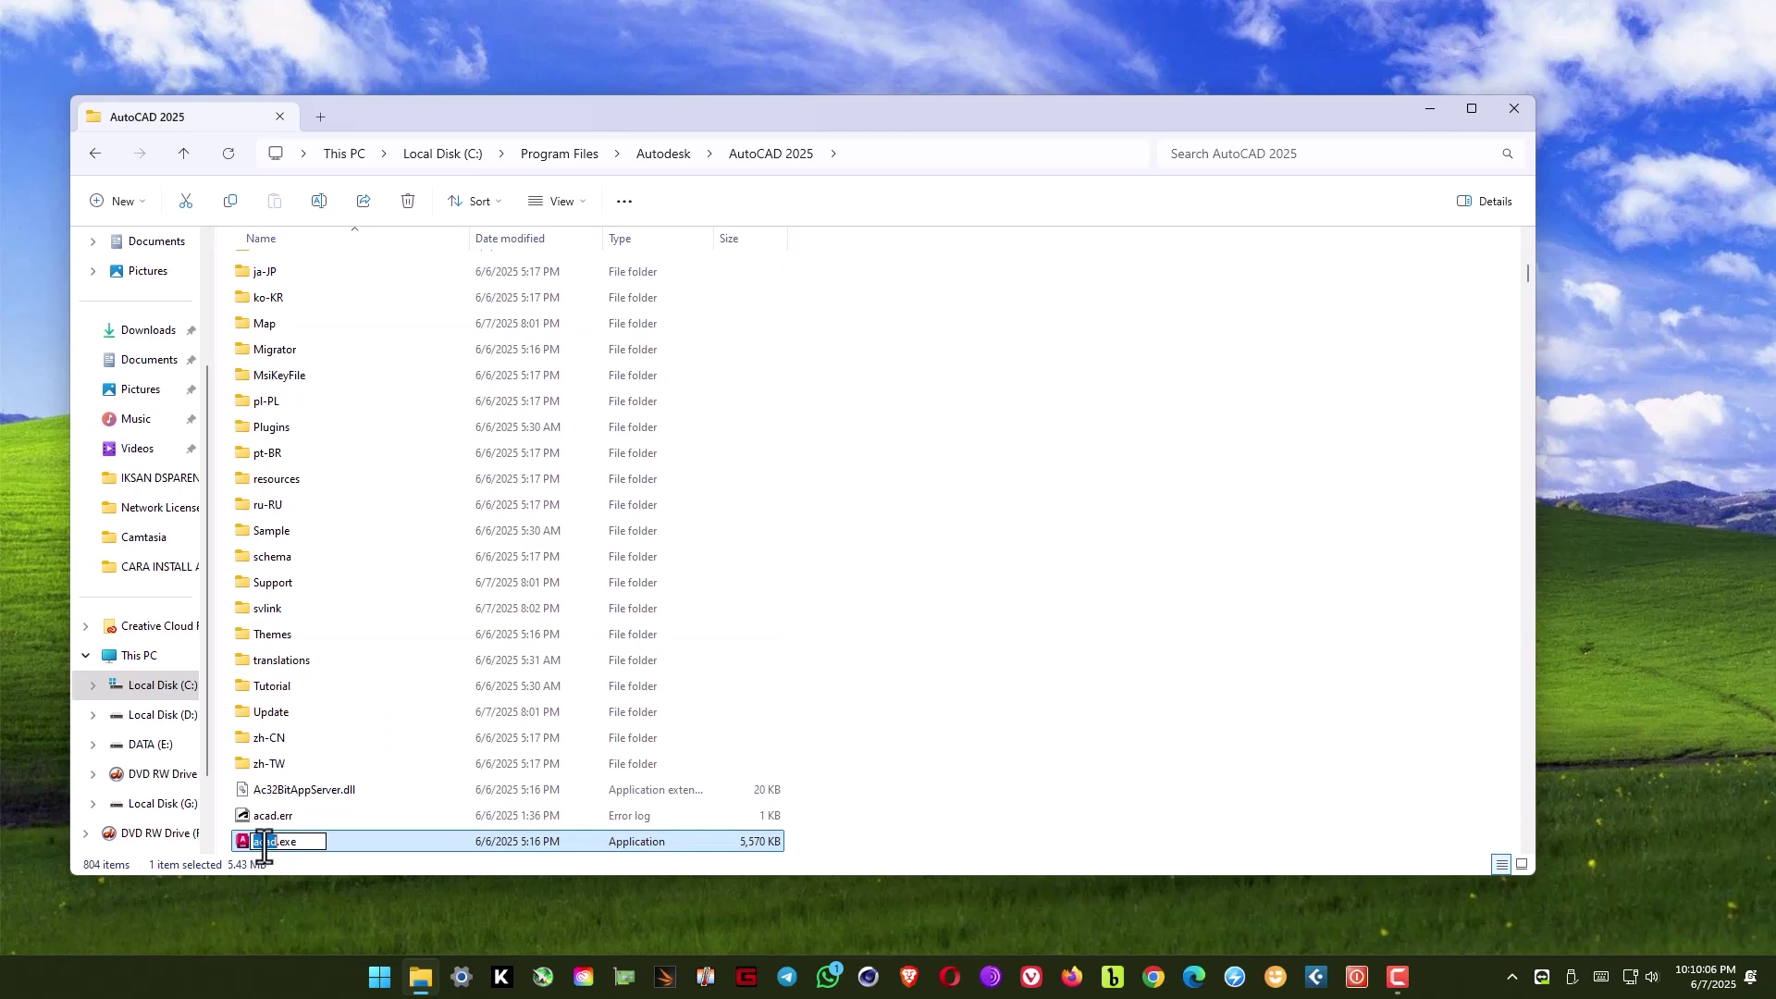
right_click(263, 847)
left_click(320, 642)
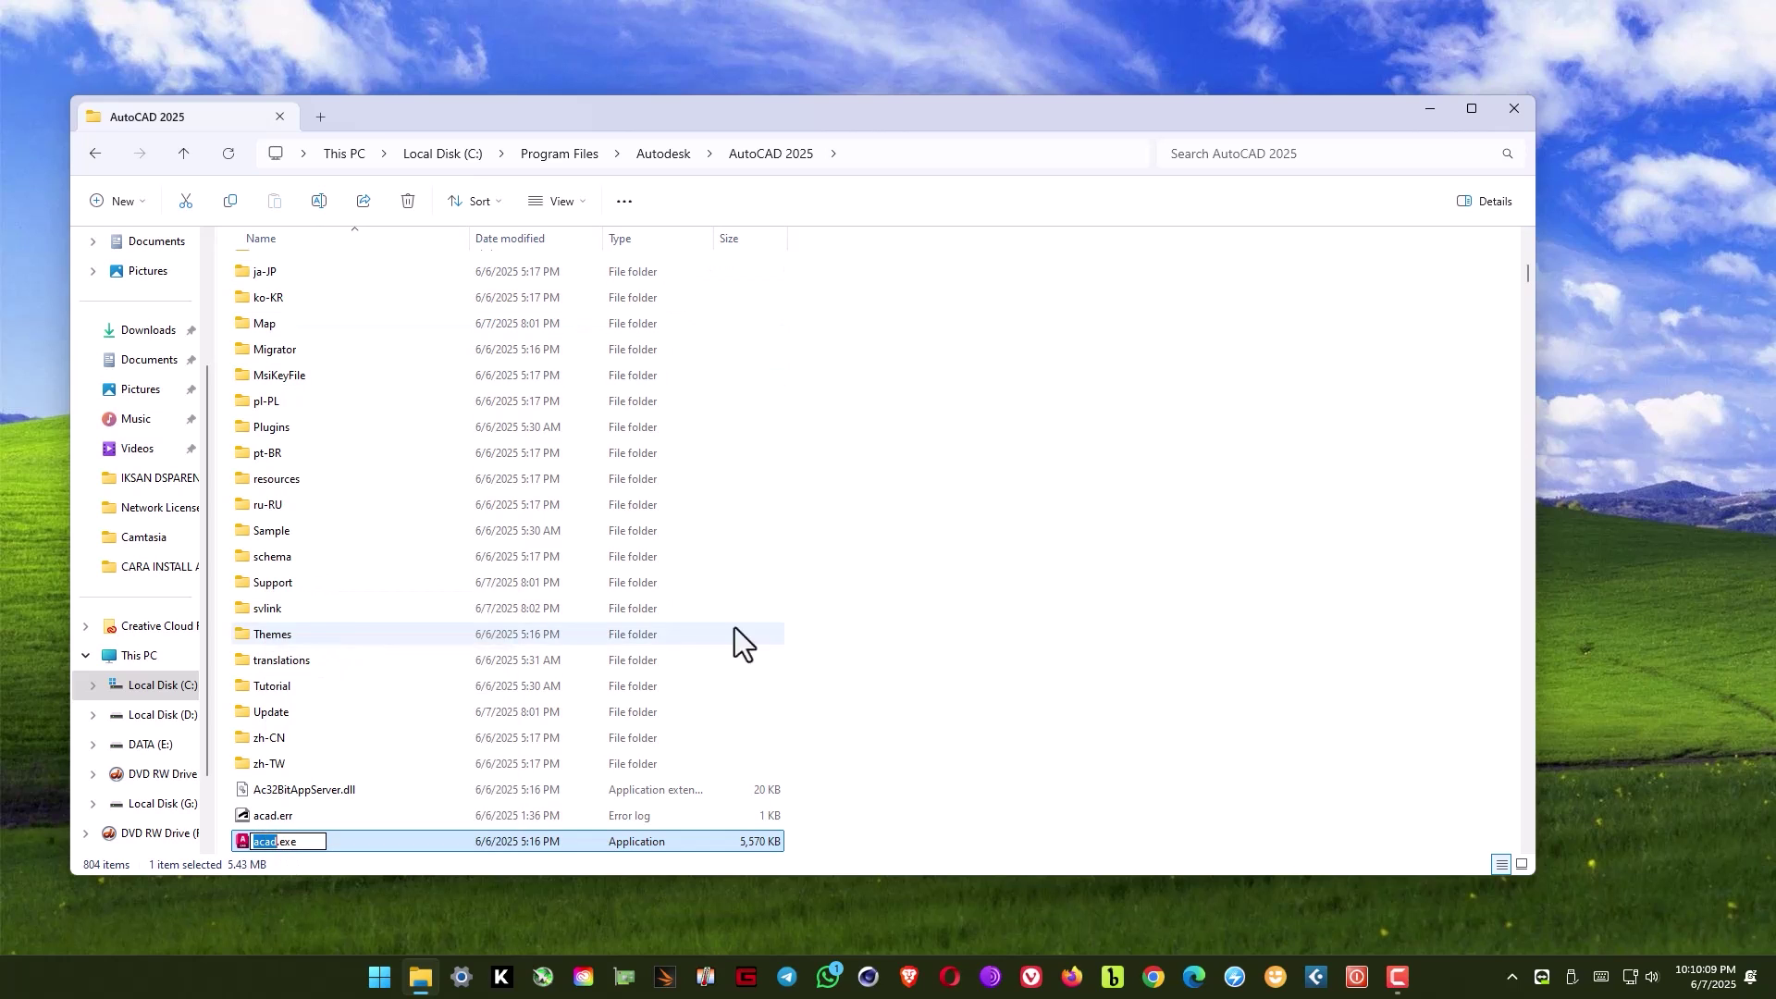
left_click(1084, 518)
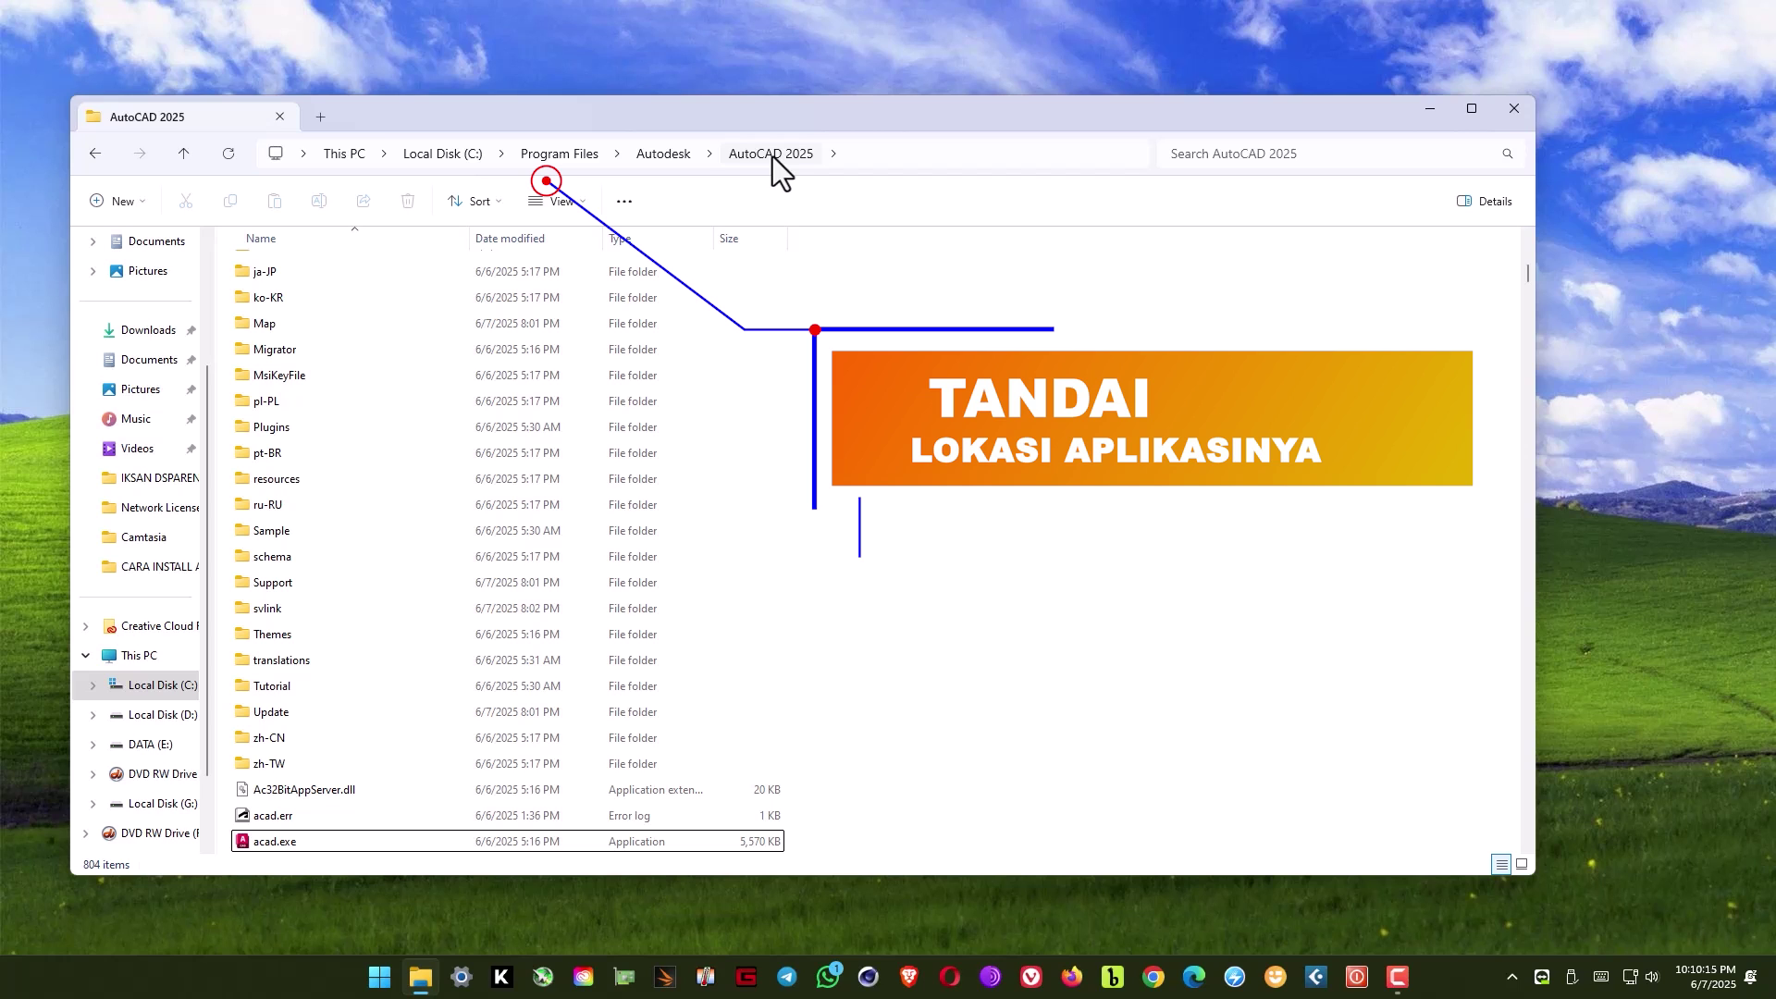
- Open Windows Defender Firewall with Advanced Security from Control Panel and show its Inbound Rules
left_click(387, 986)
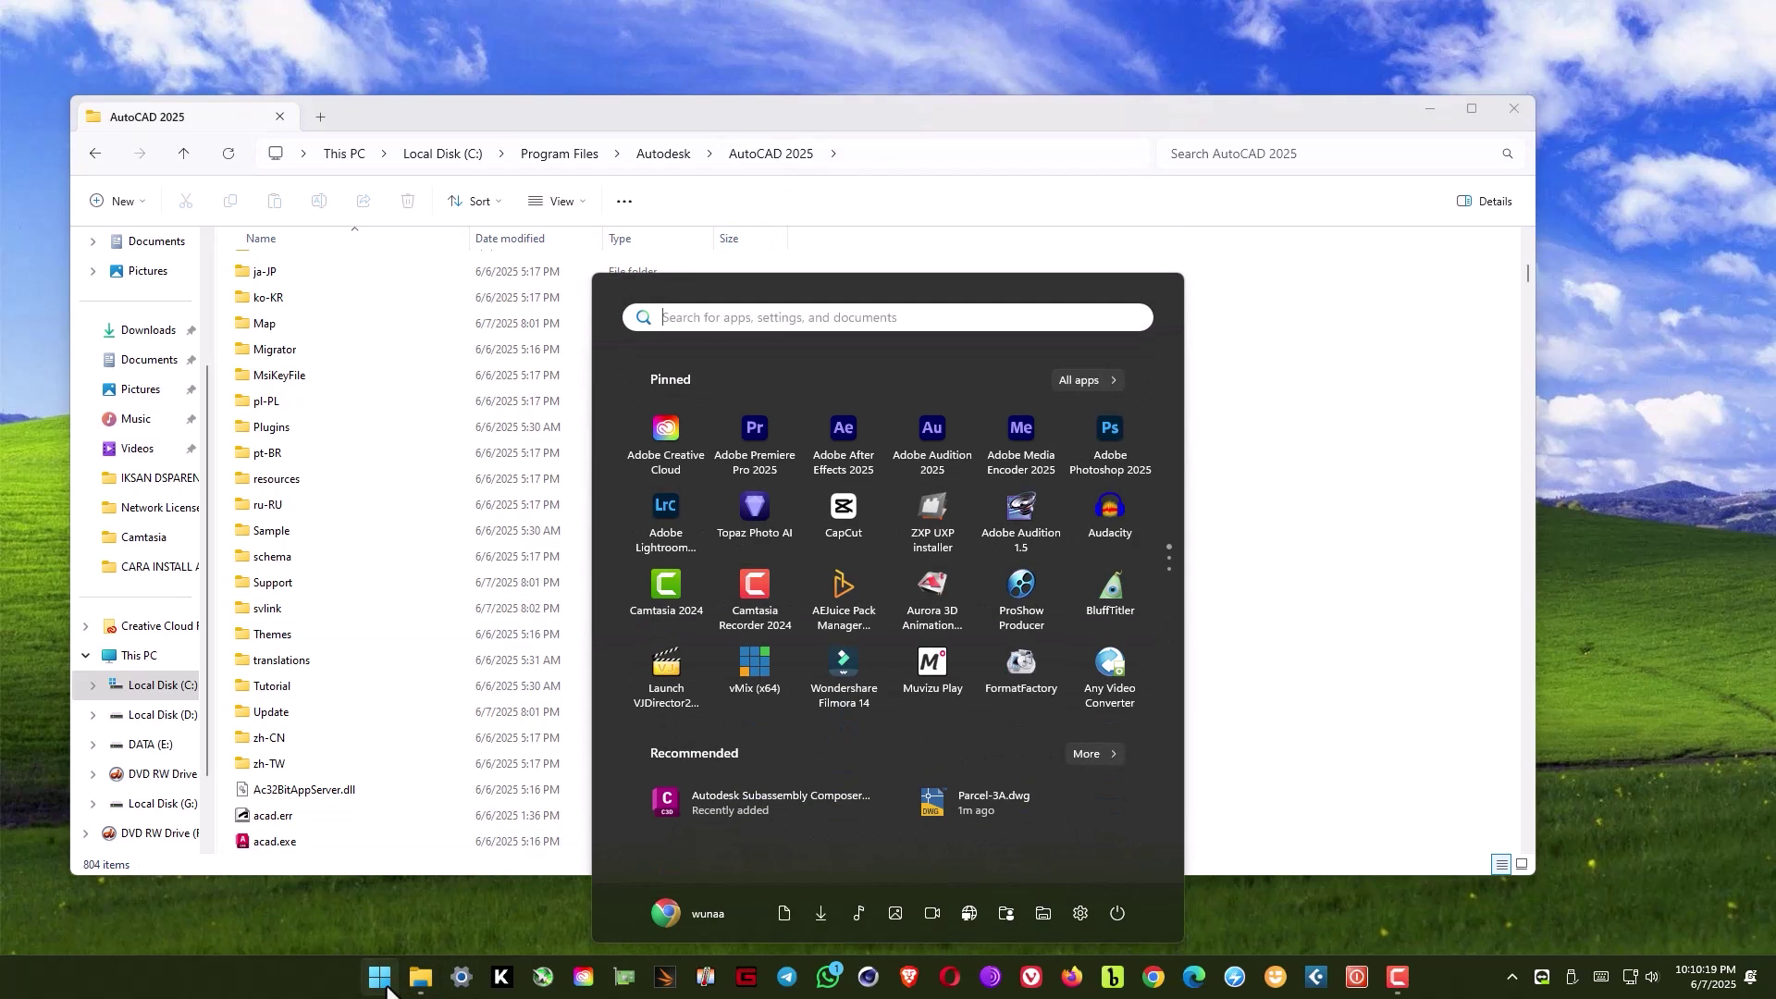
type("cont")
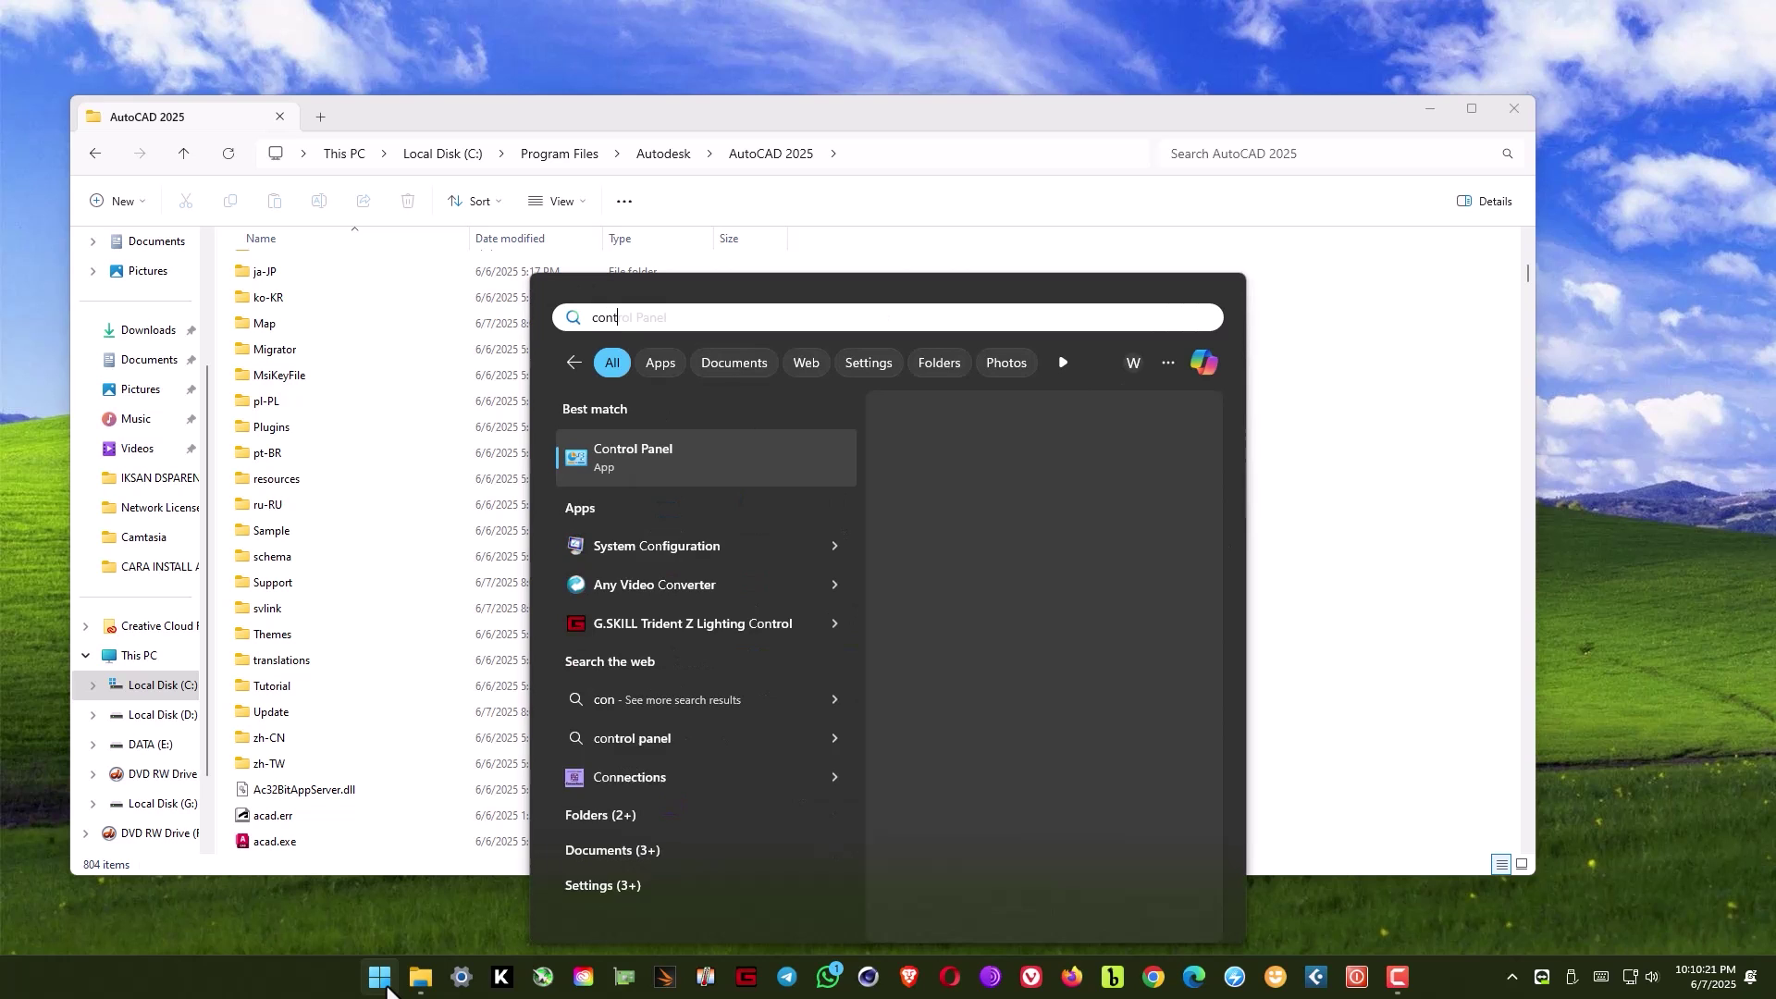
type("rol")
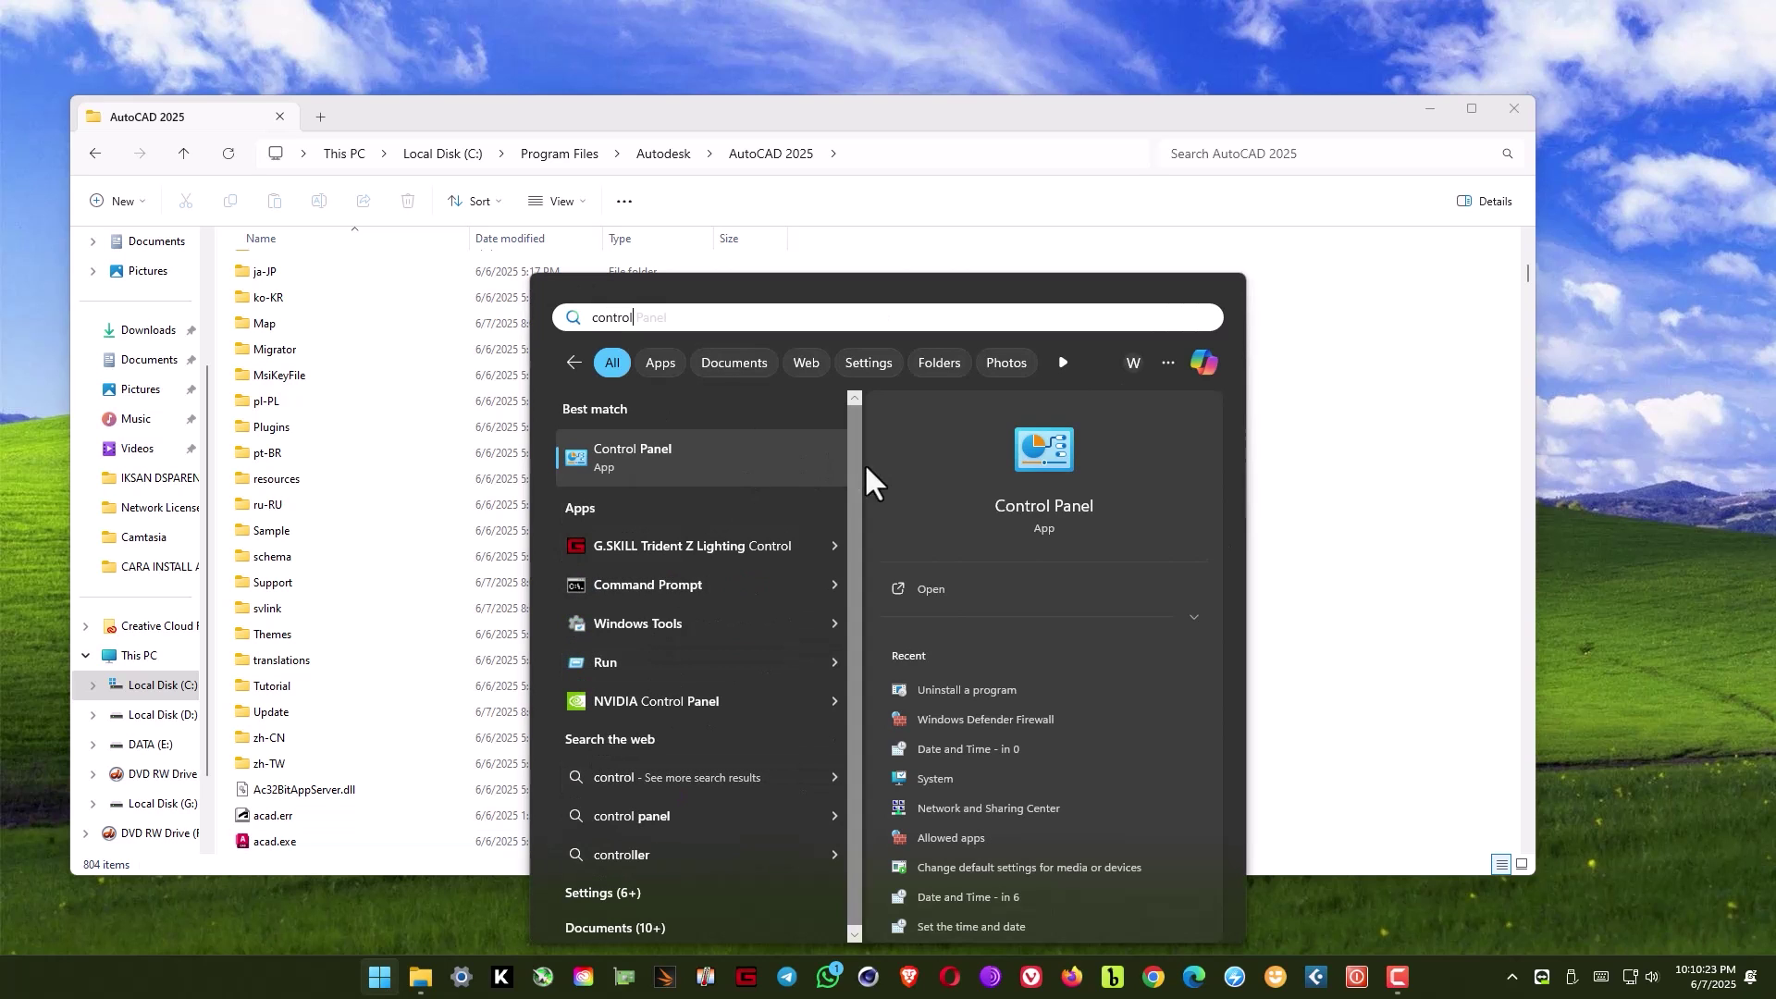
left_click(1047, 479)
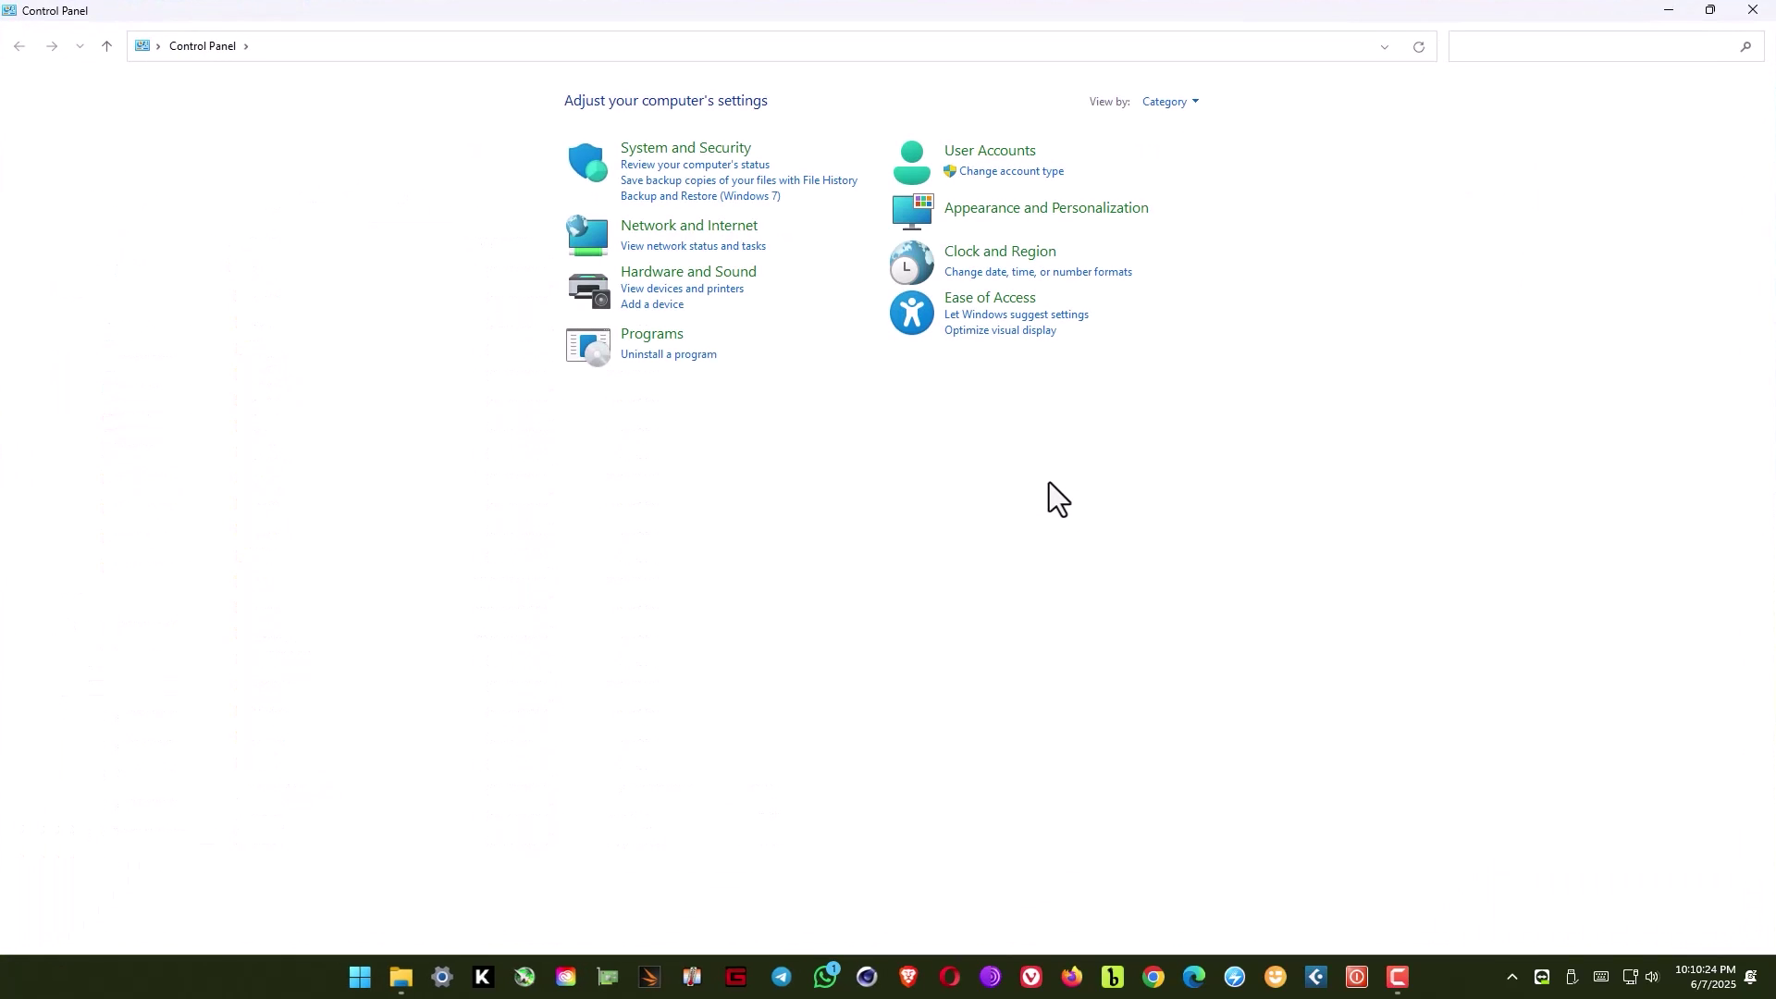
left_click(694, 153)
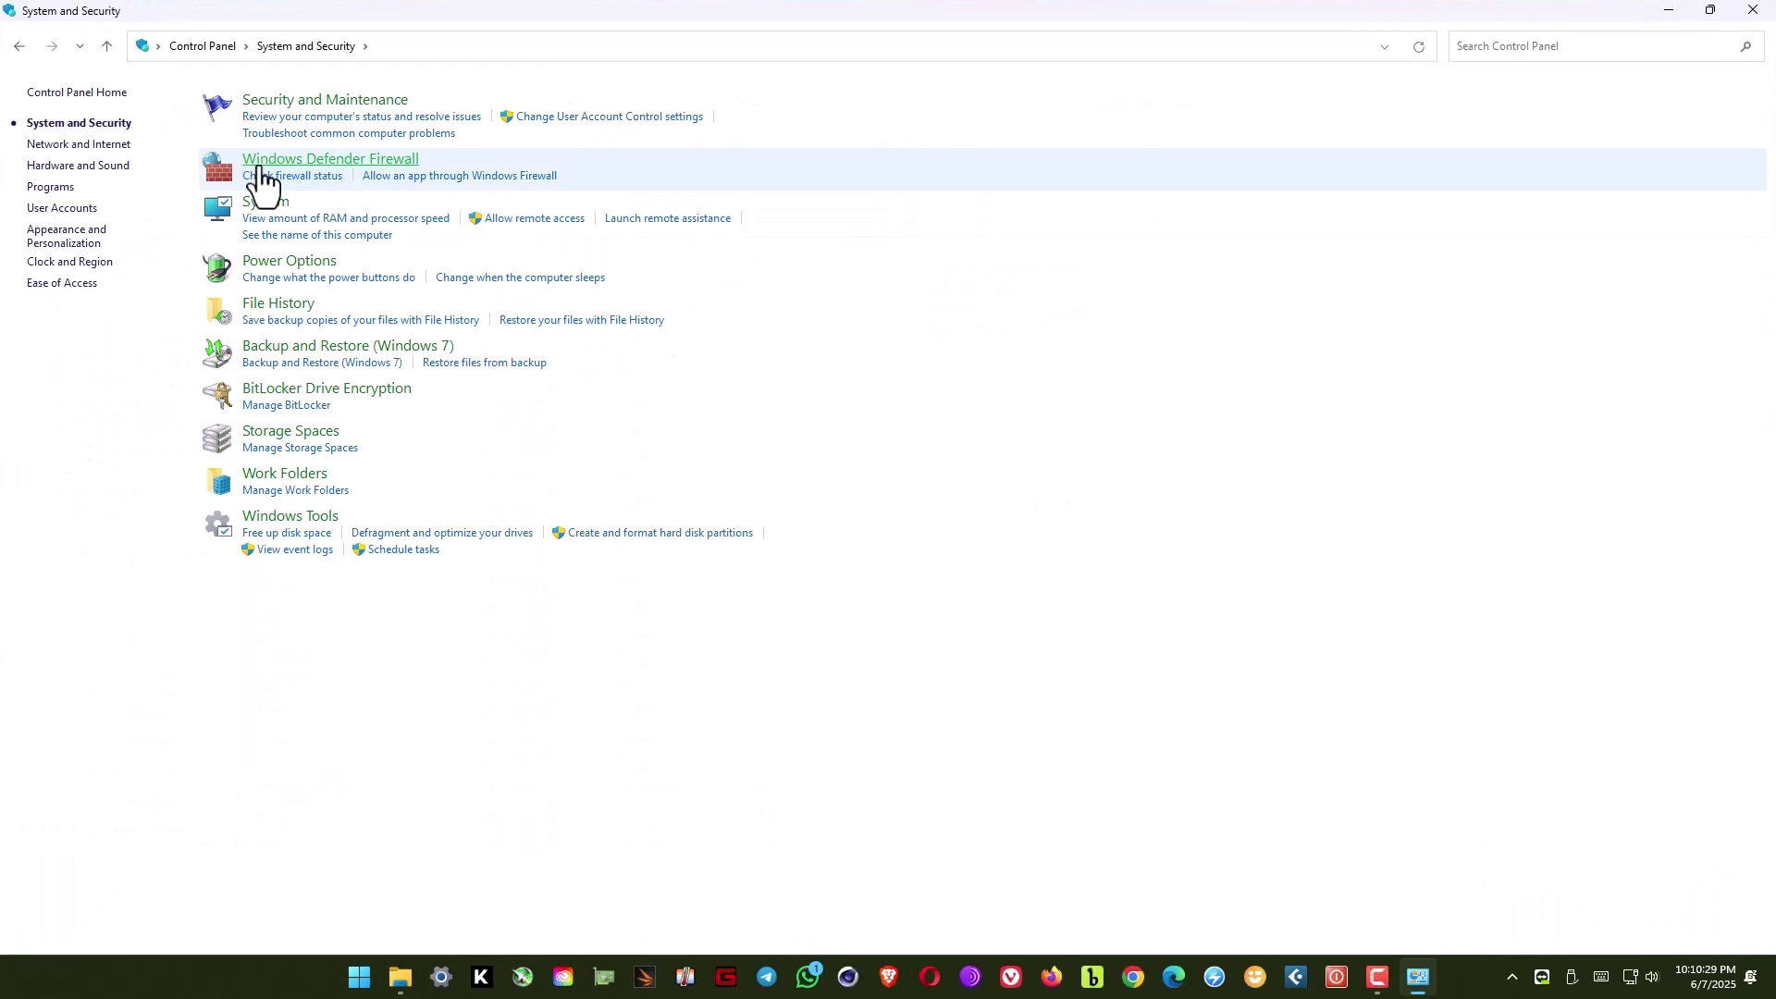
left_click(369, 165)
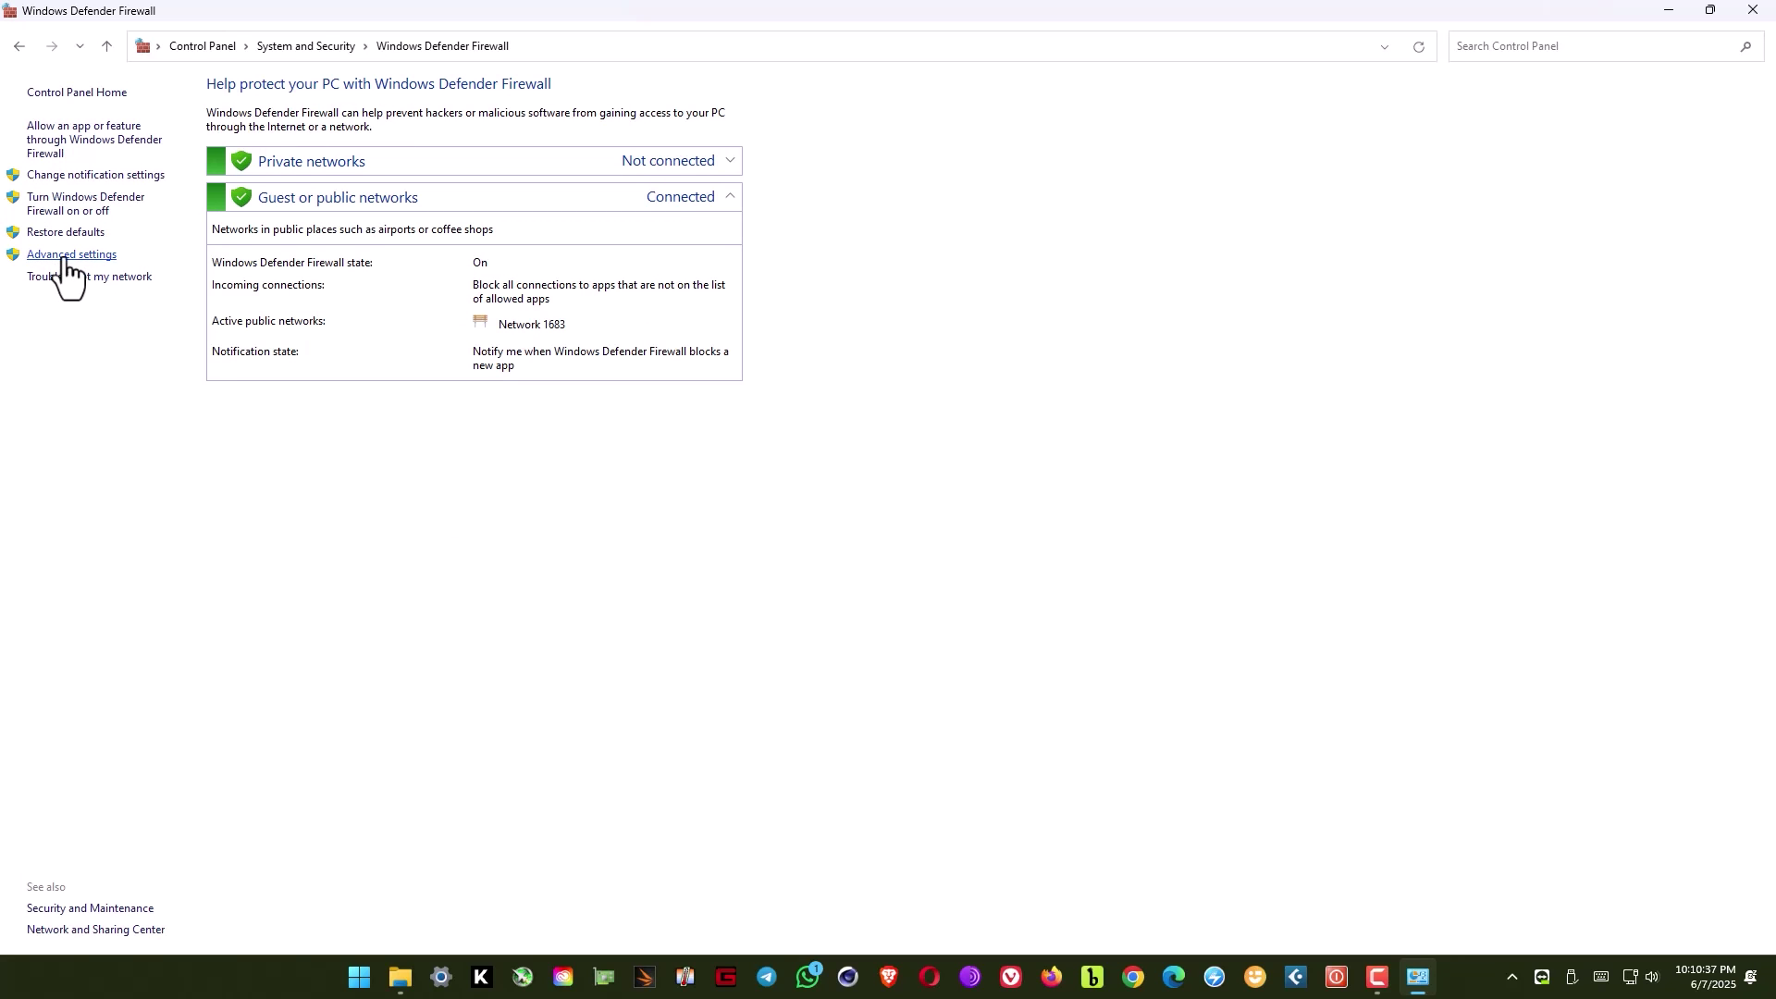
left_click(64, 257)
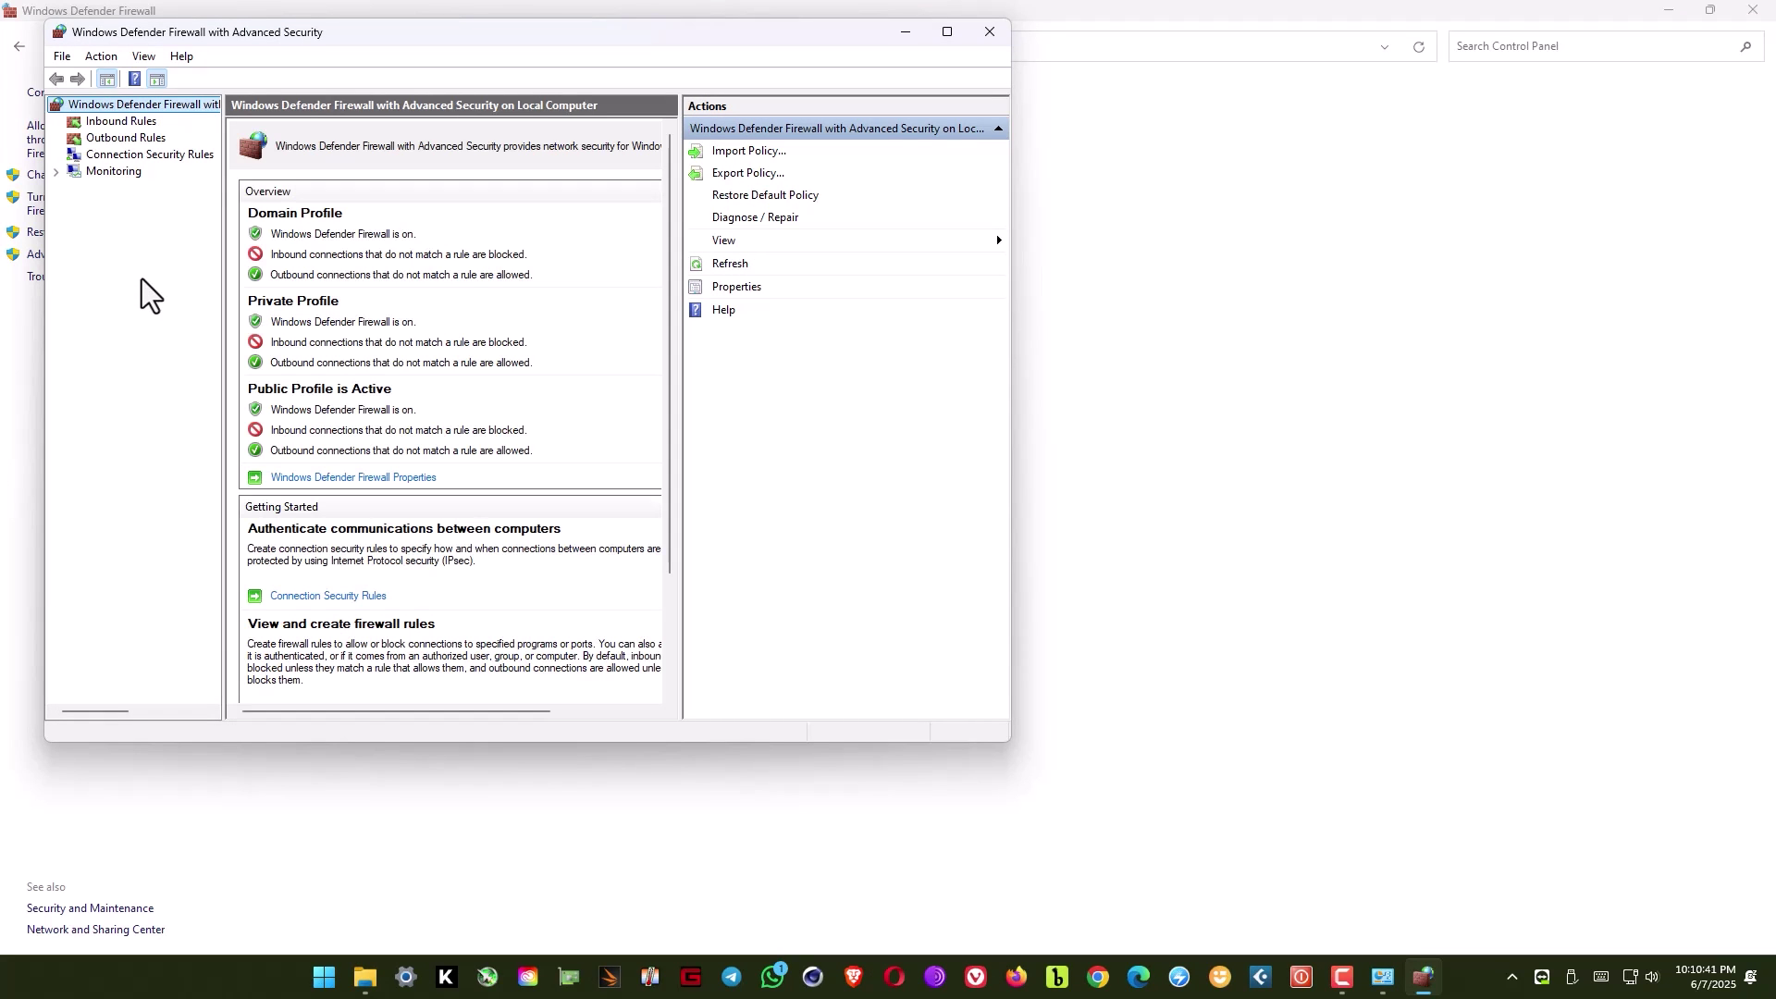
left_click(114, 123)
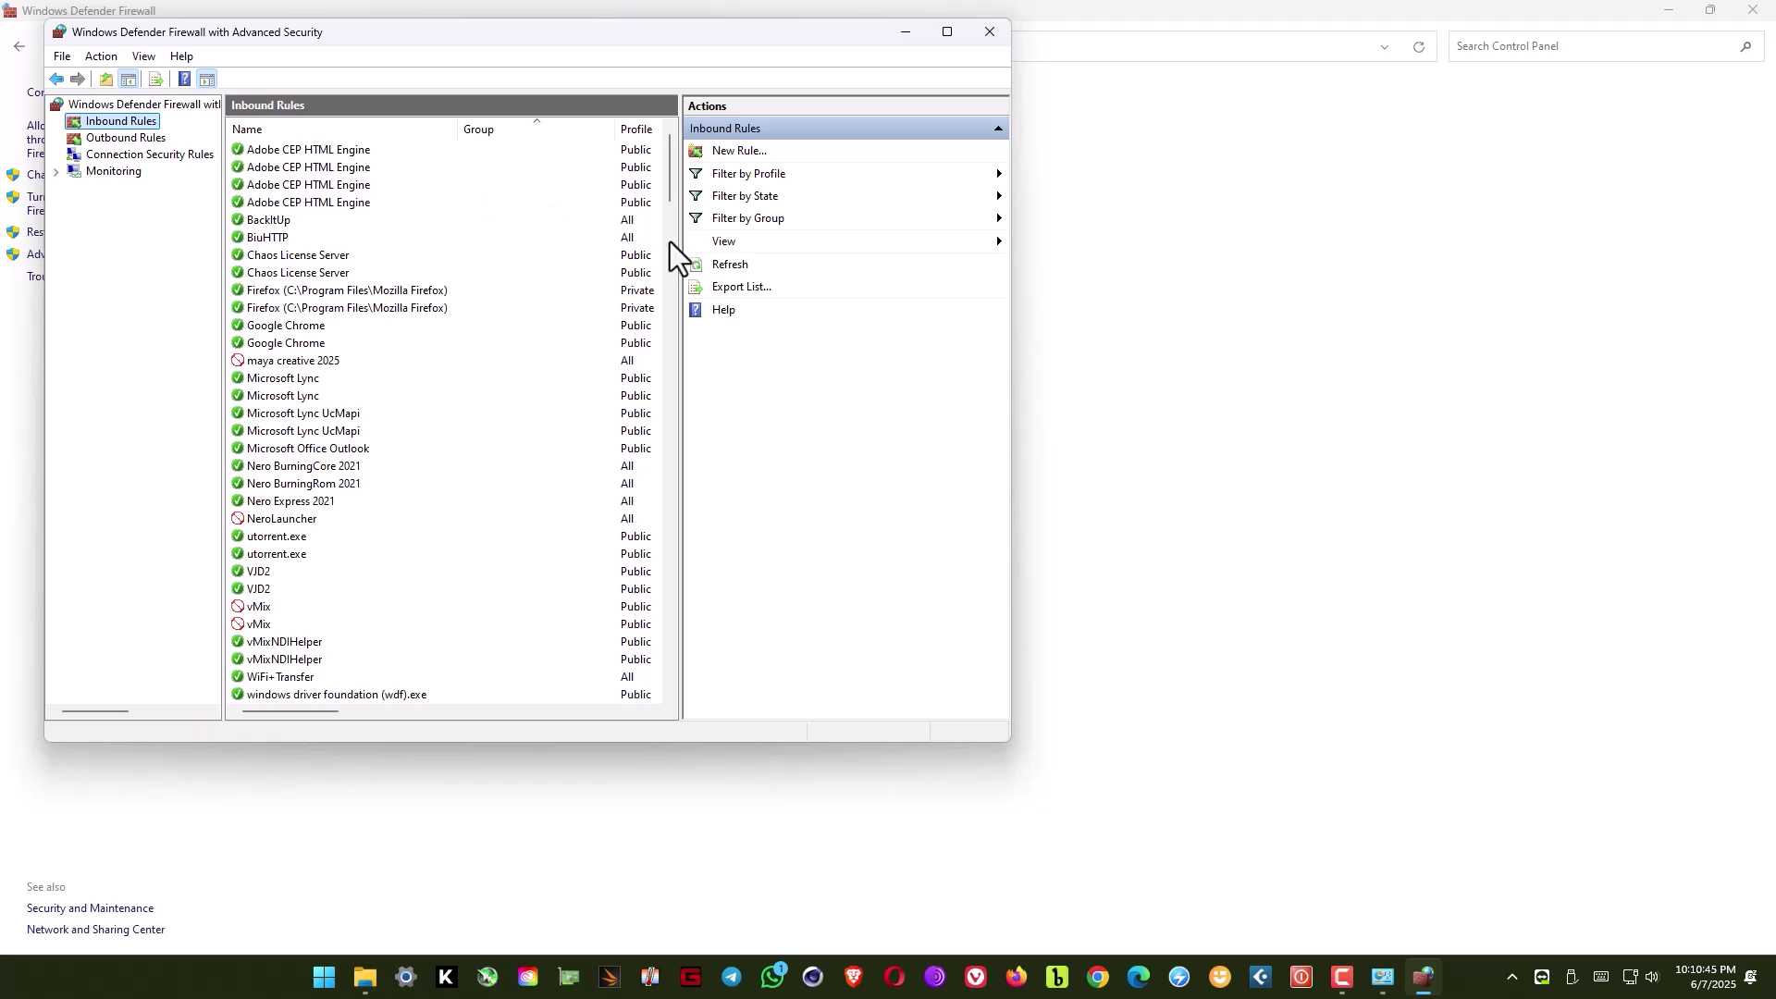
- Create a new inbound Program rule targeting C:\Program Files\Autodesk\AutoCAD 2025\acad.exe
left_click(740, 153)
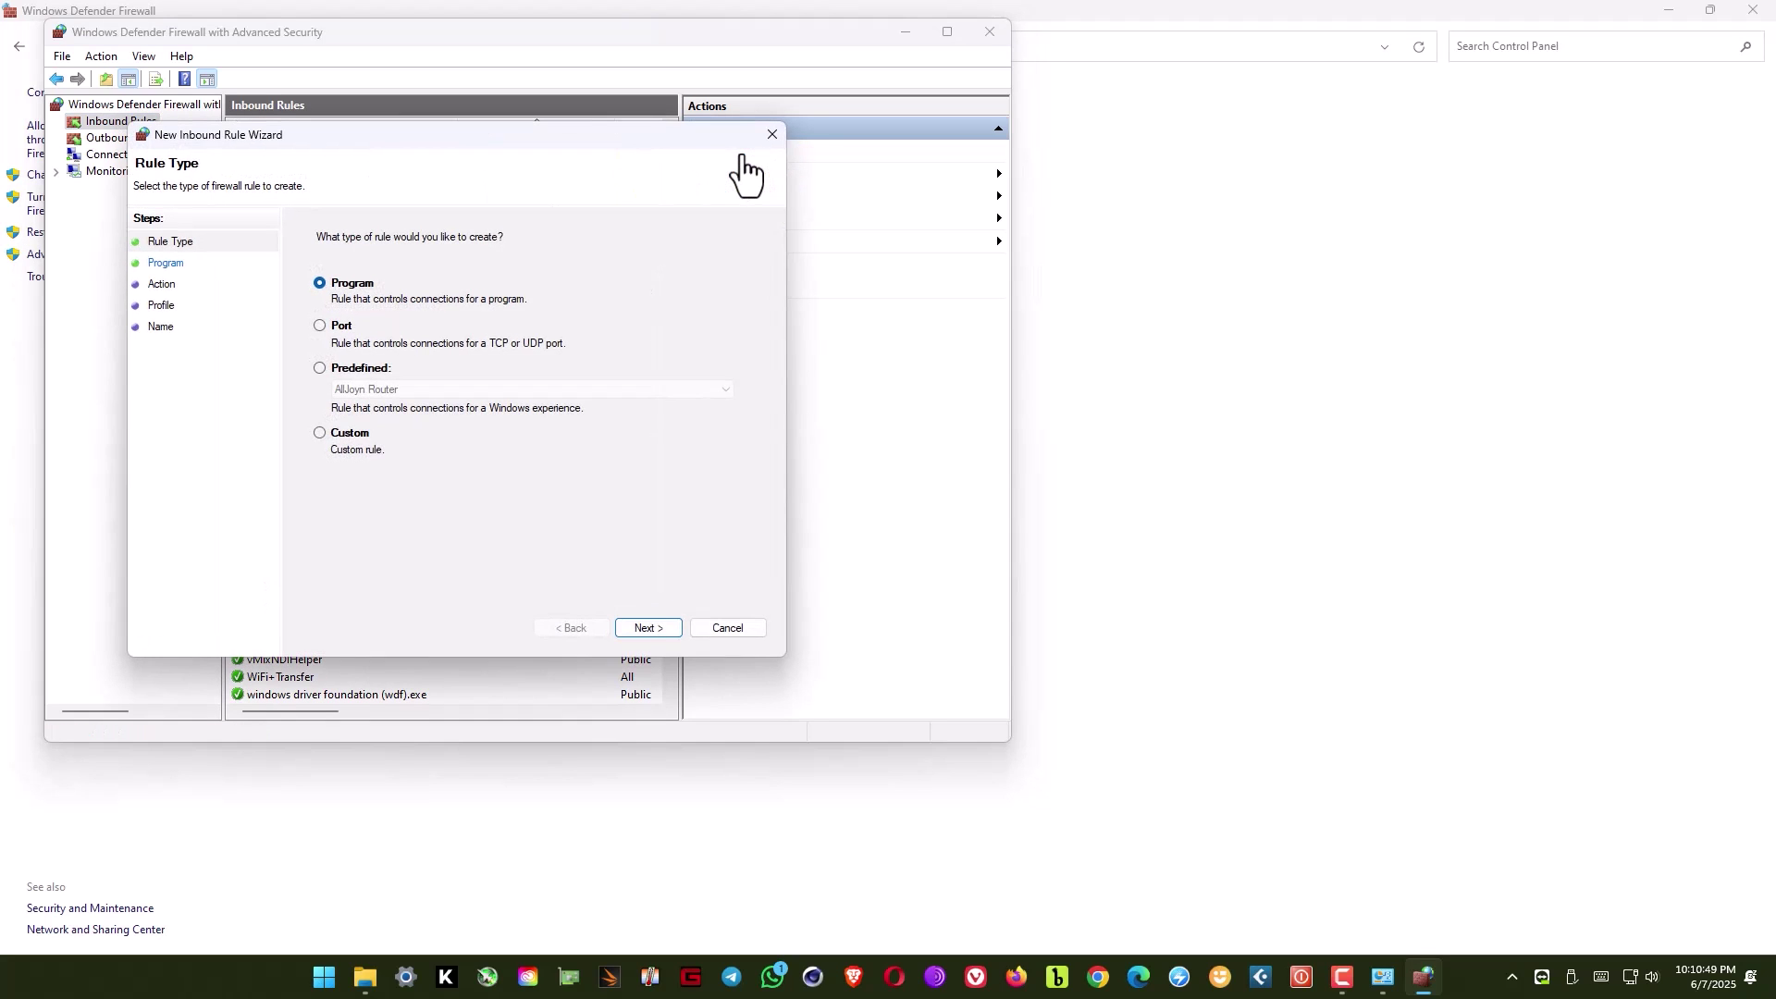
left_click(647, 627)
left_click(703, 358)
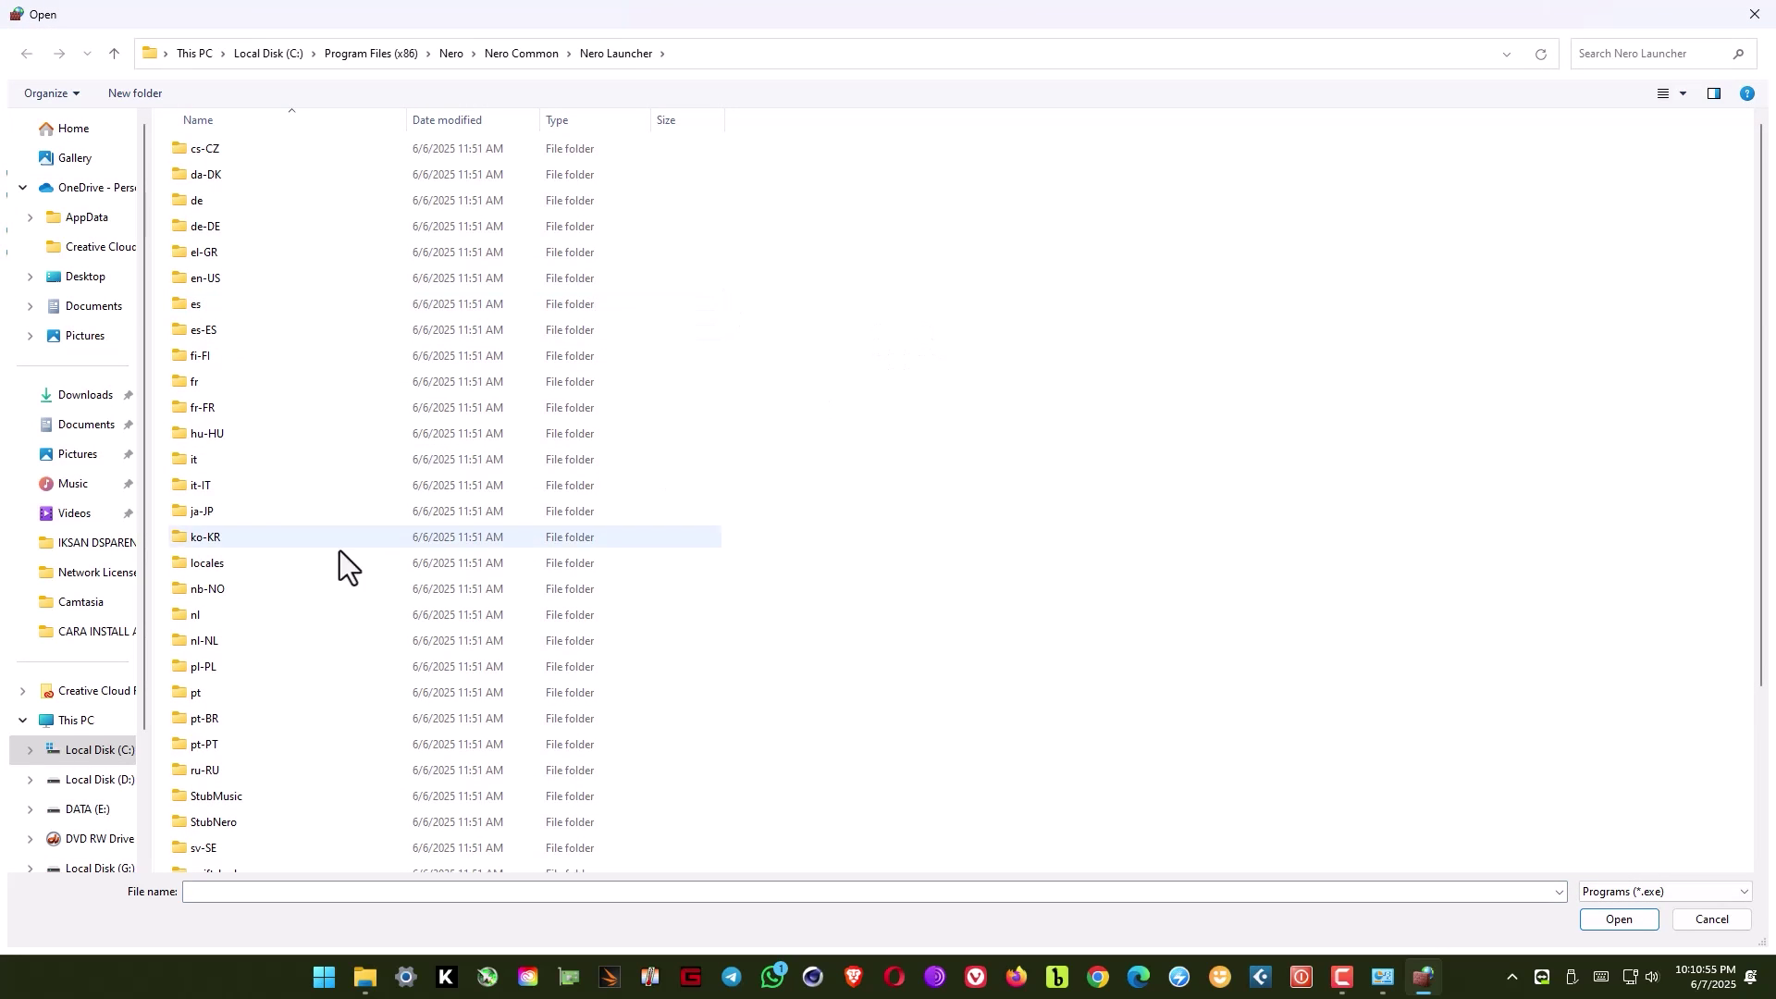
left_click(79, 751)
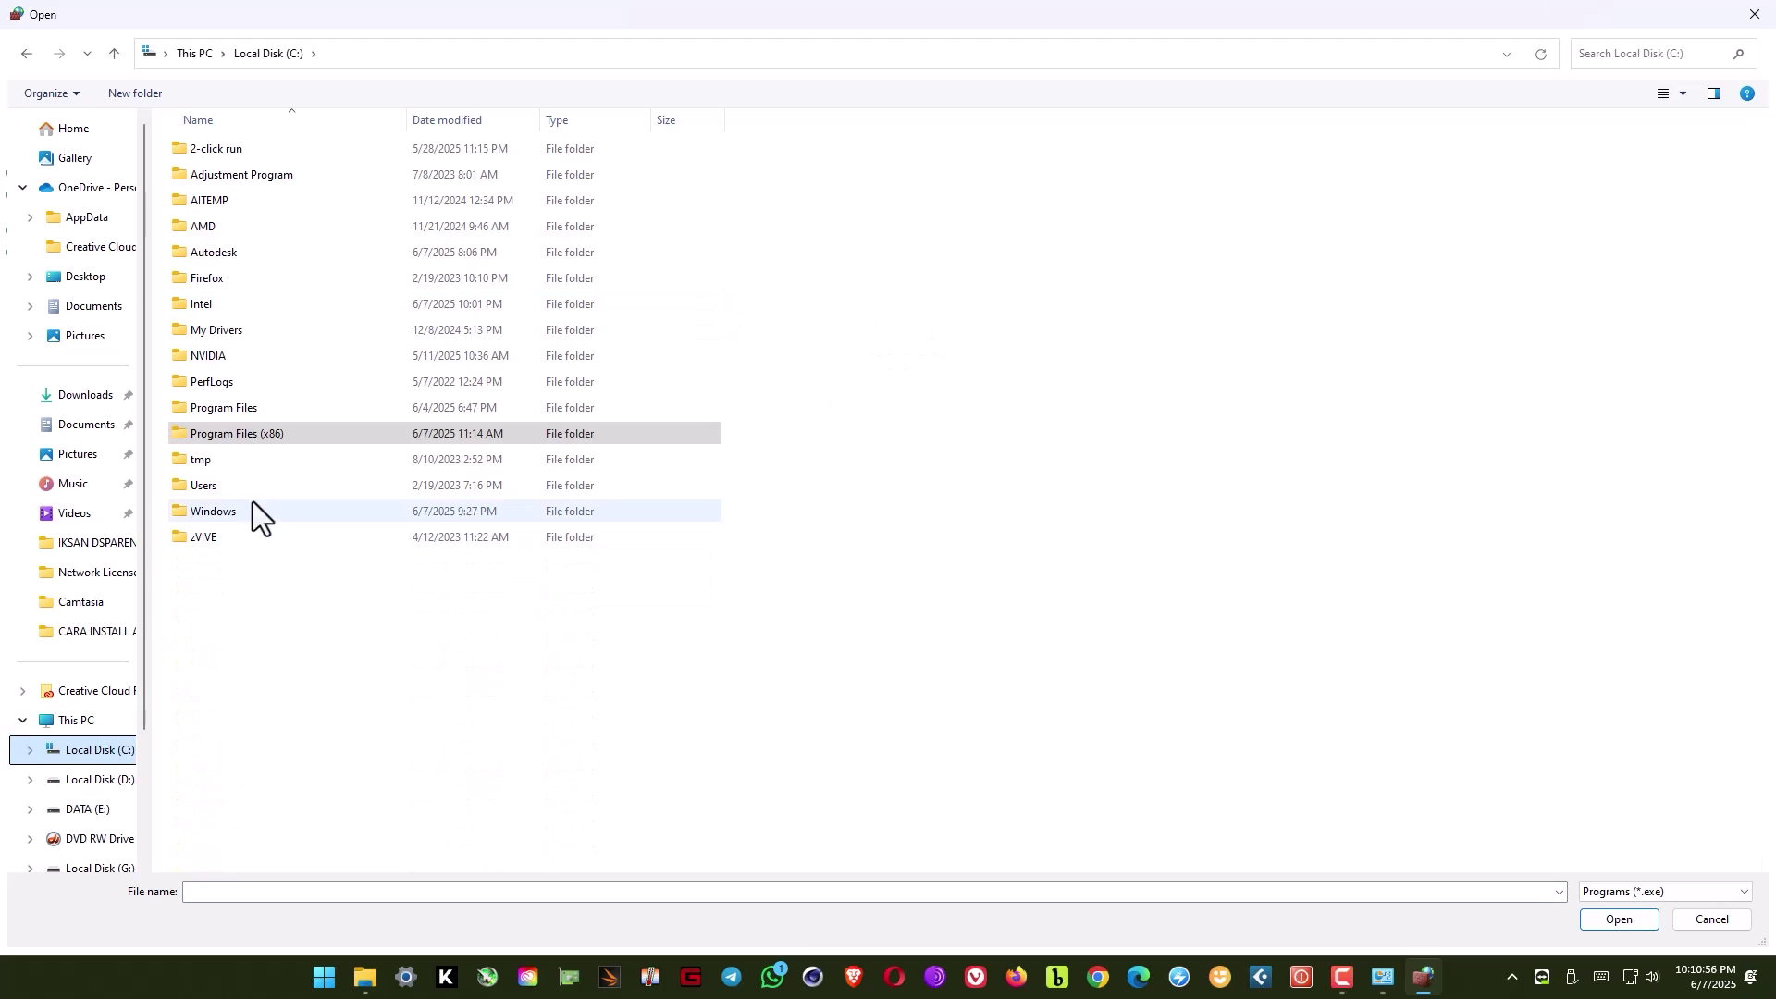
double_click(240, 407)
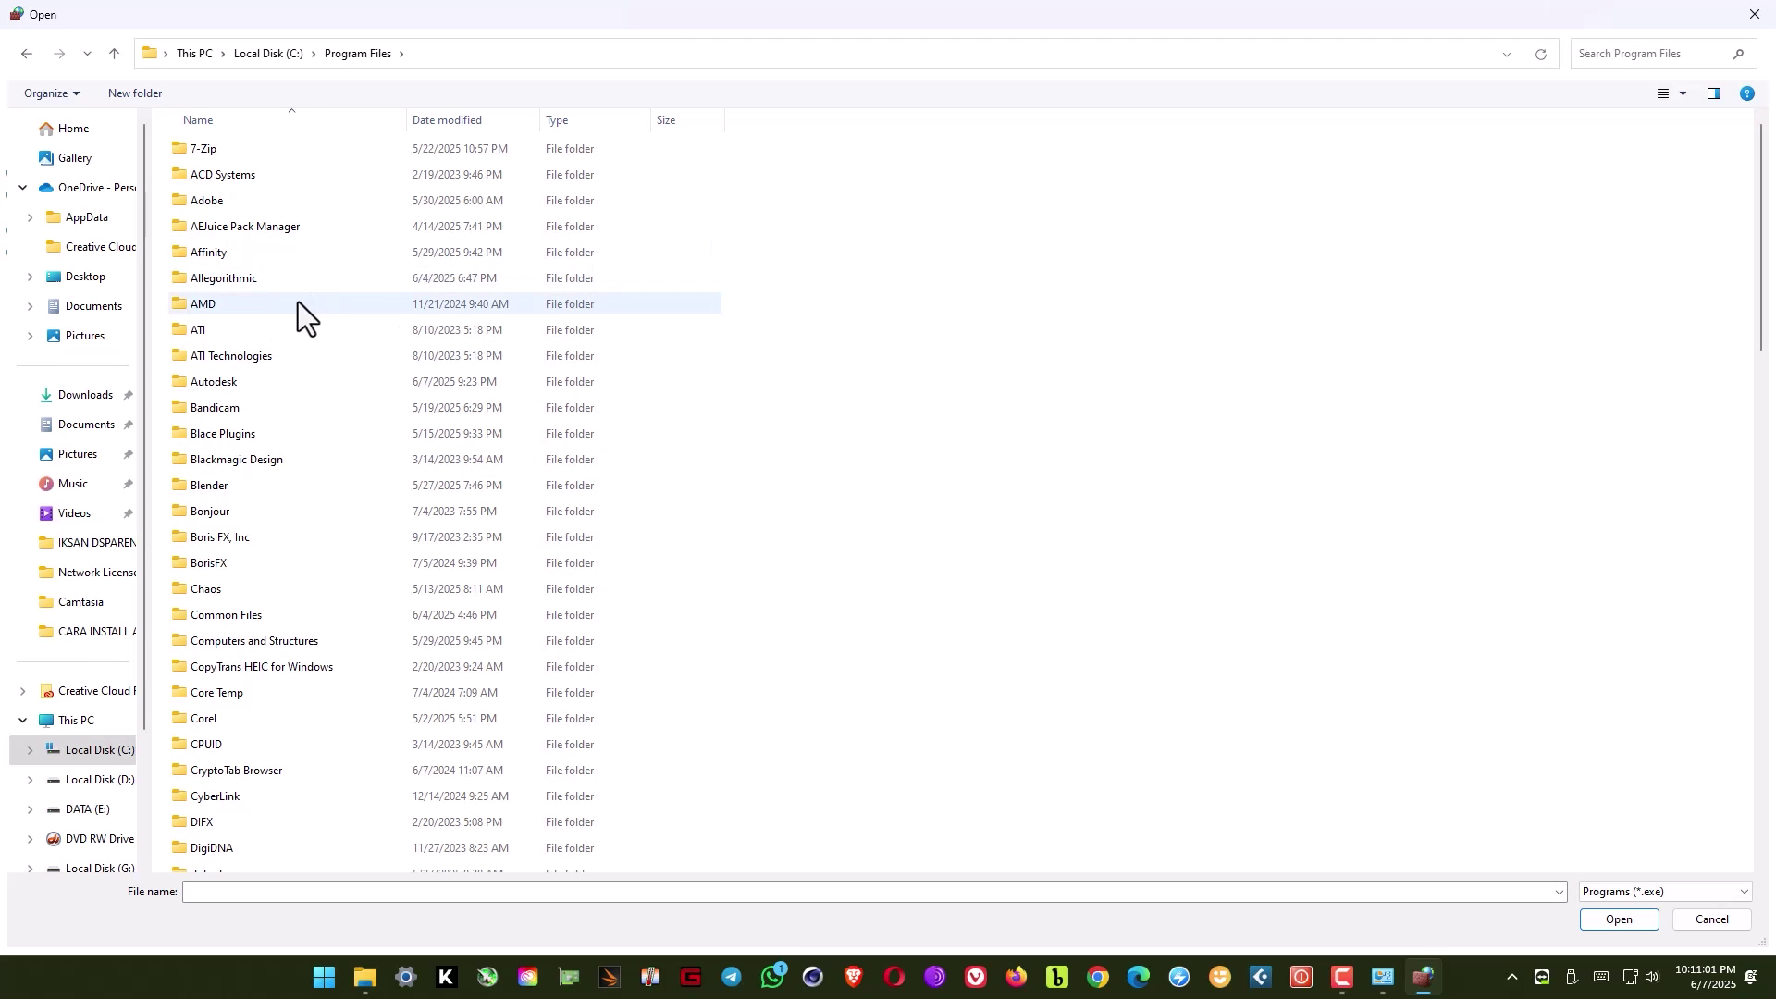
double_click(203, 381)
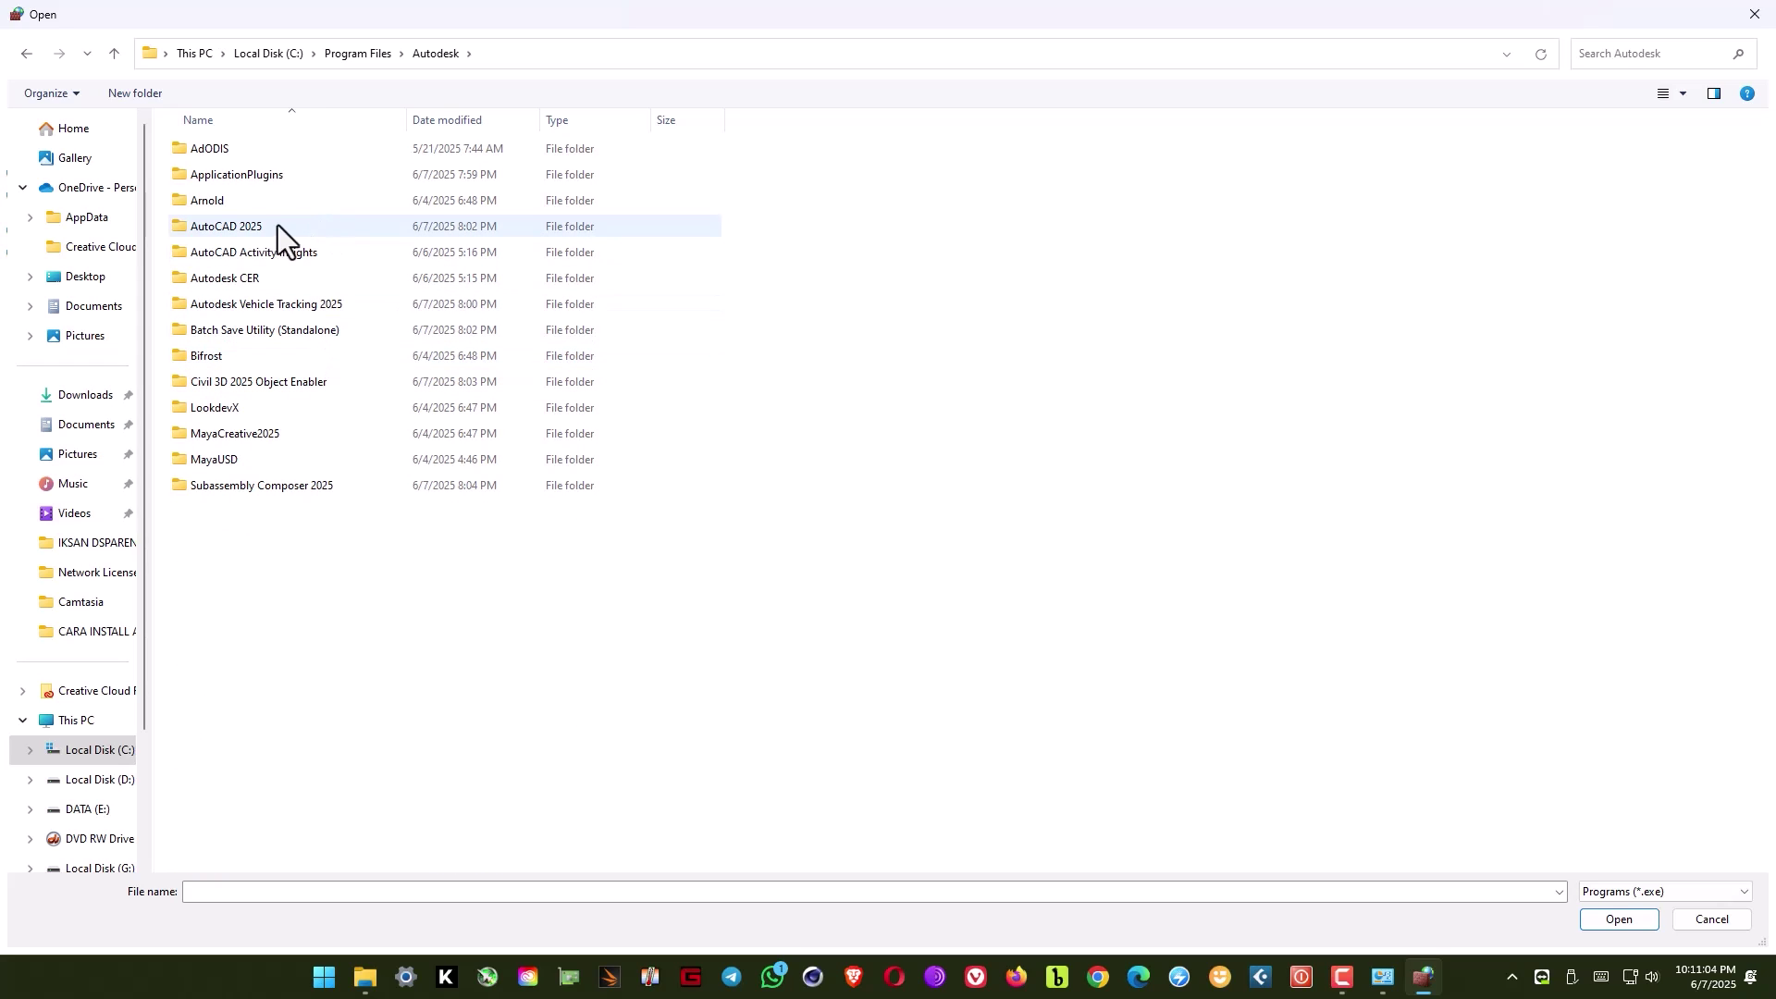
double_click(207, 227)
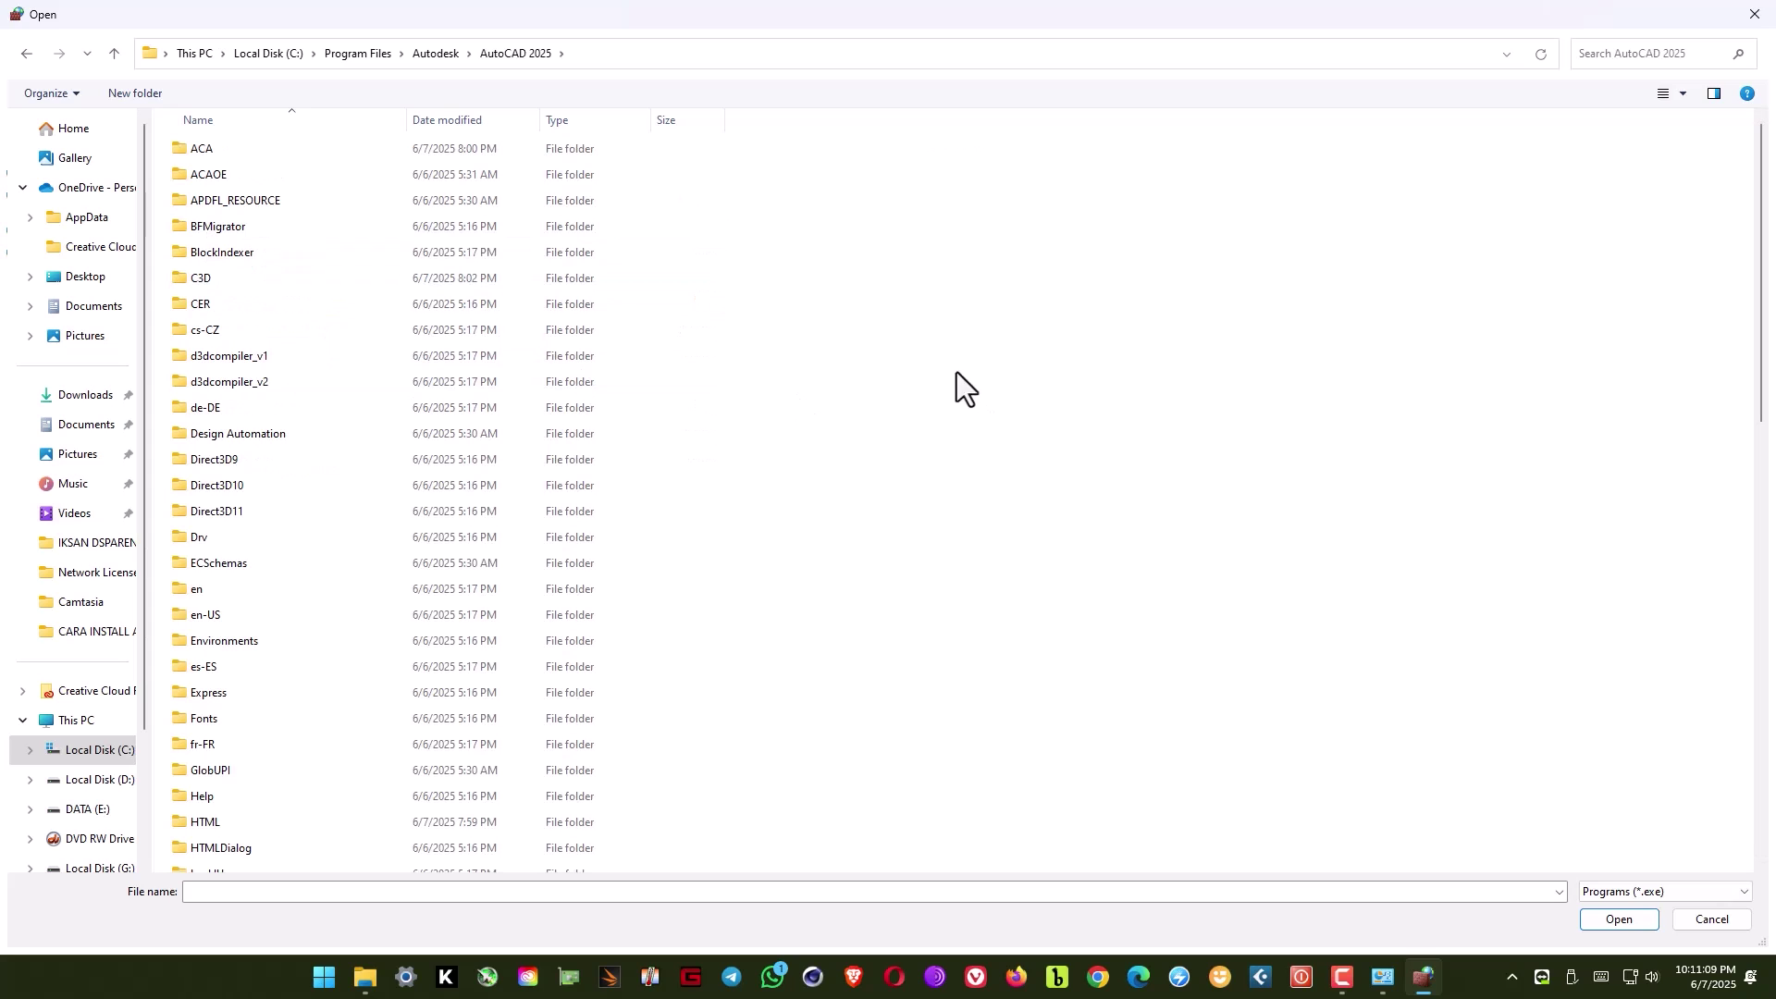
scroll(912, 409, "down", 4)
scroll(912, 409, "down", 4)
scroll(912, 409, "down", 2)
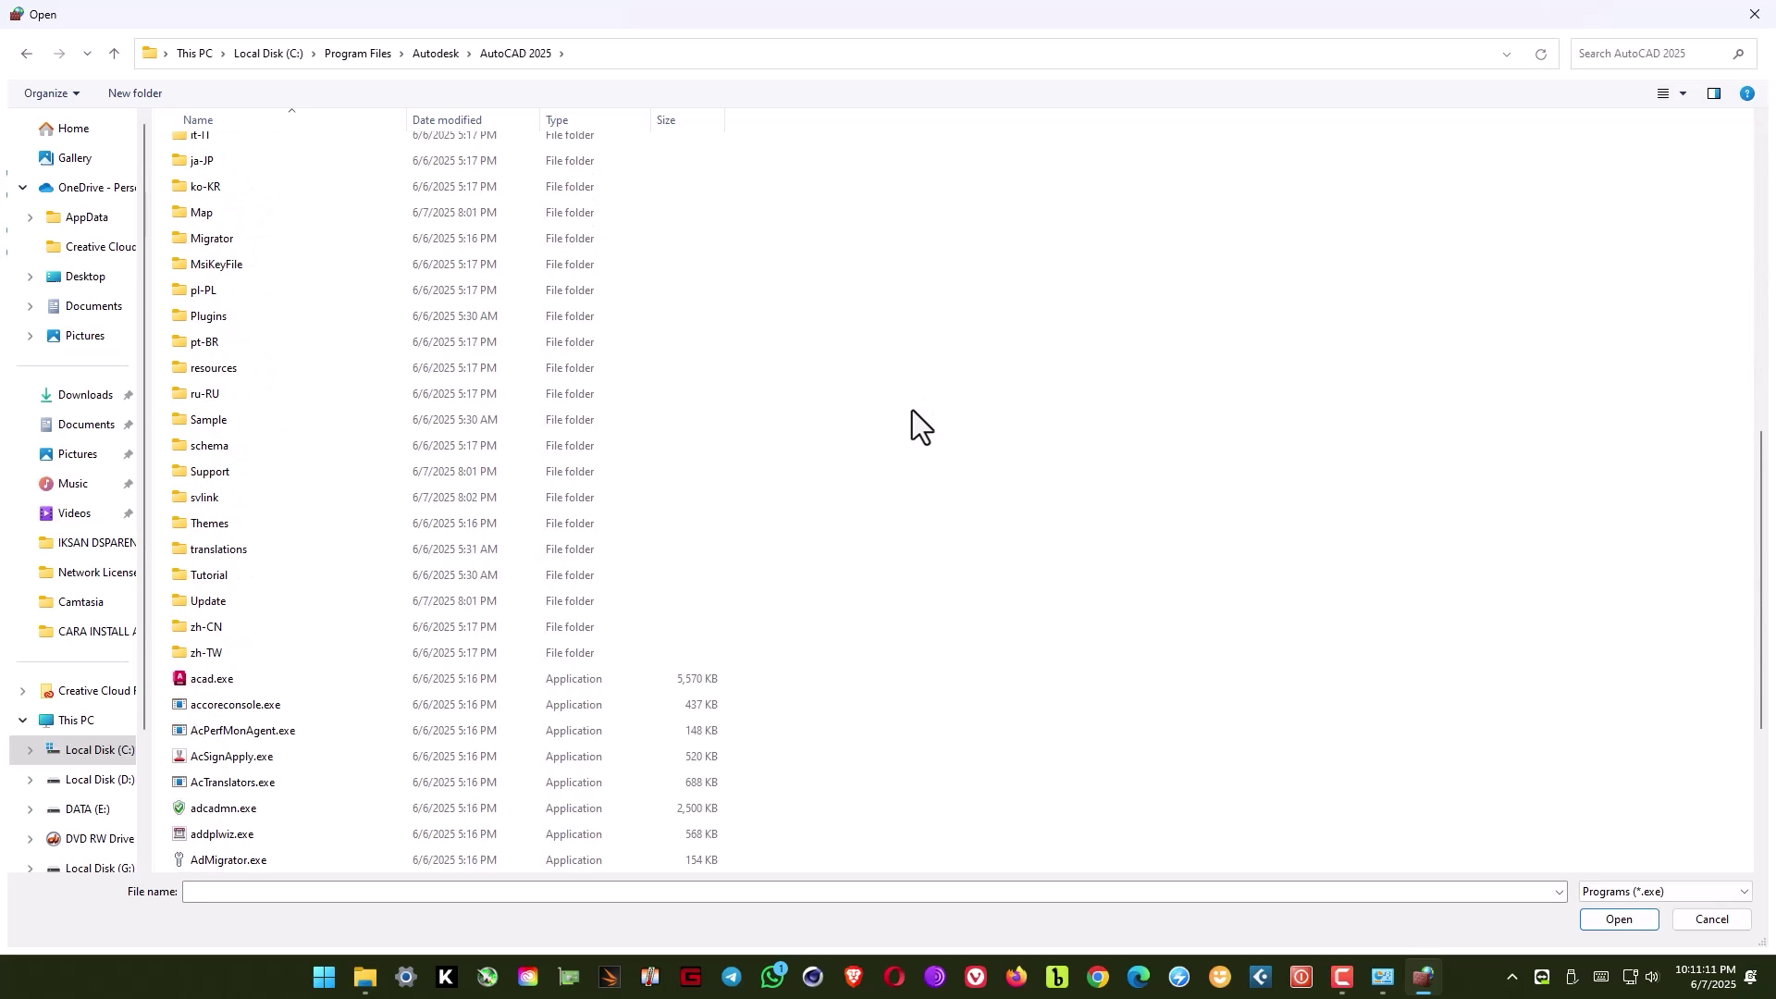
left_click(204, 687)
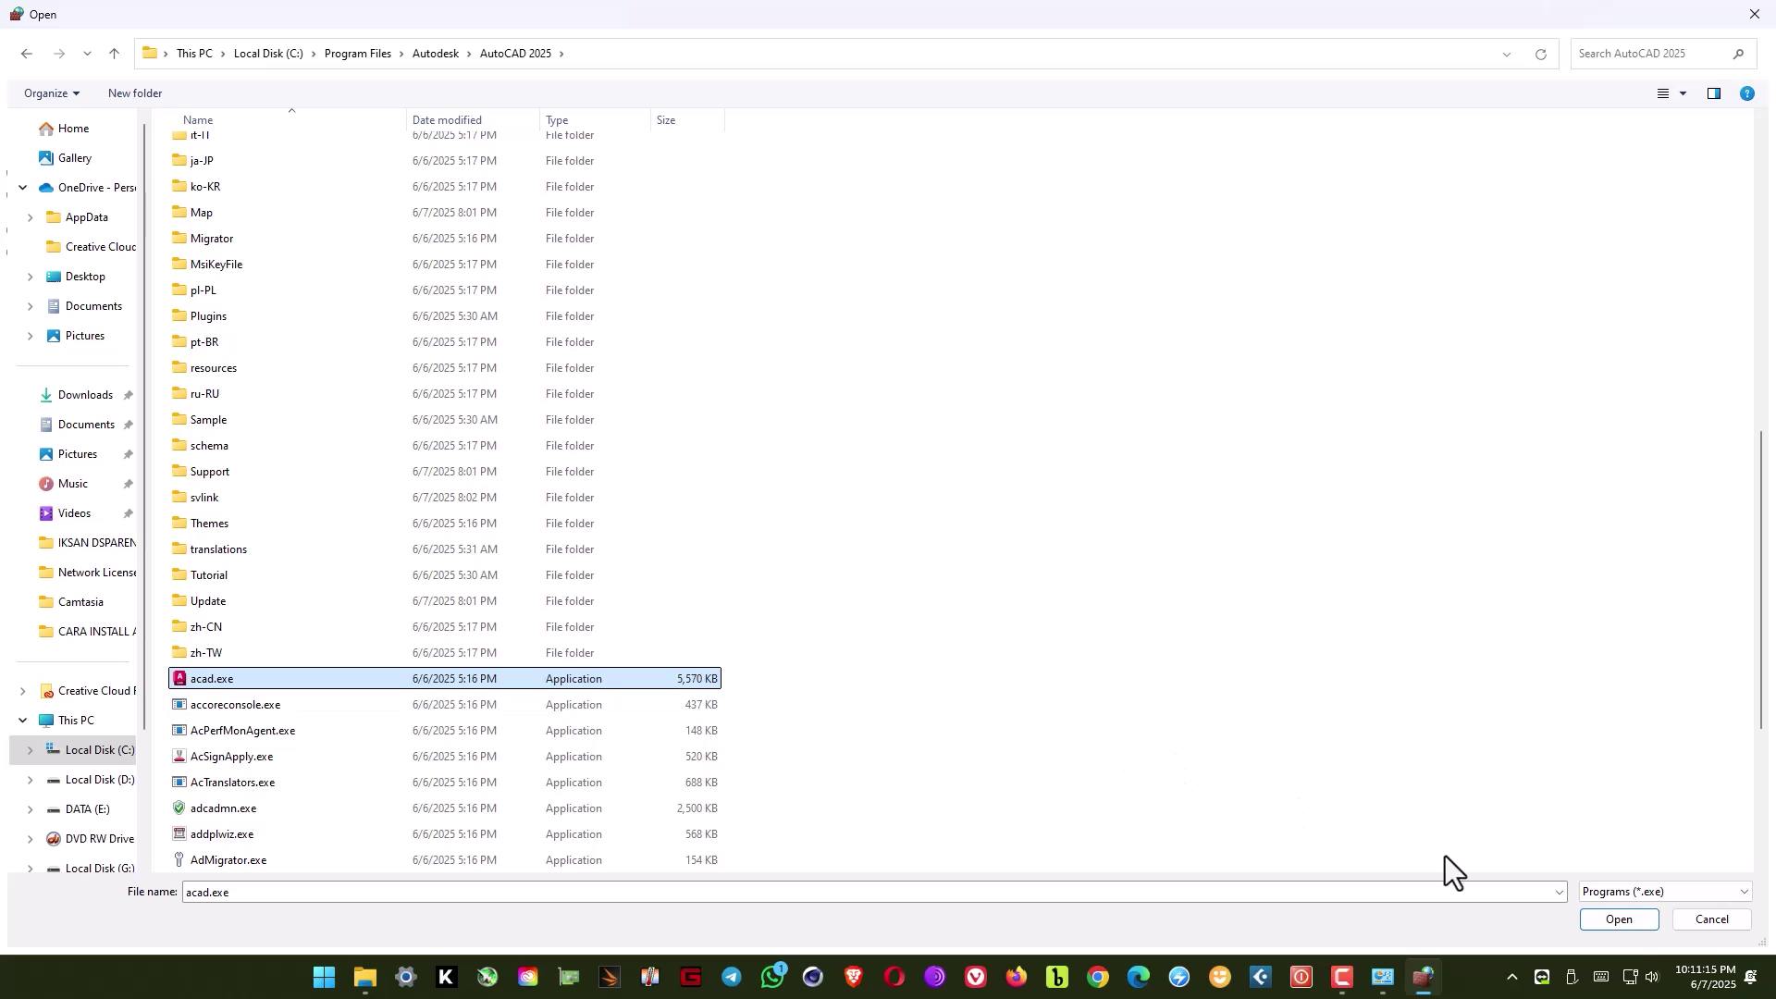
left_click(1619, 920)
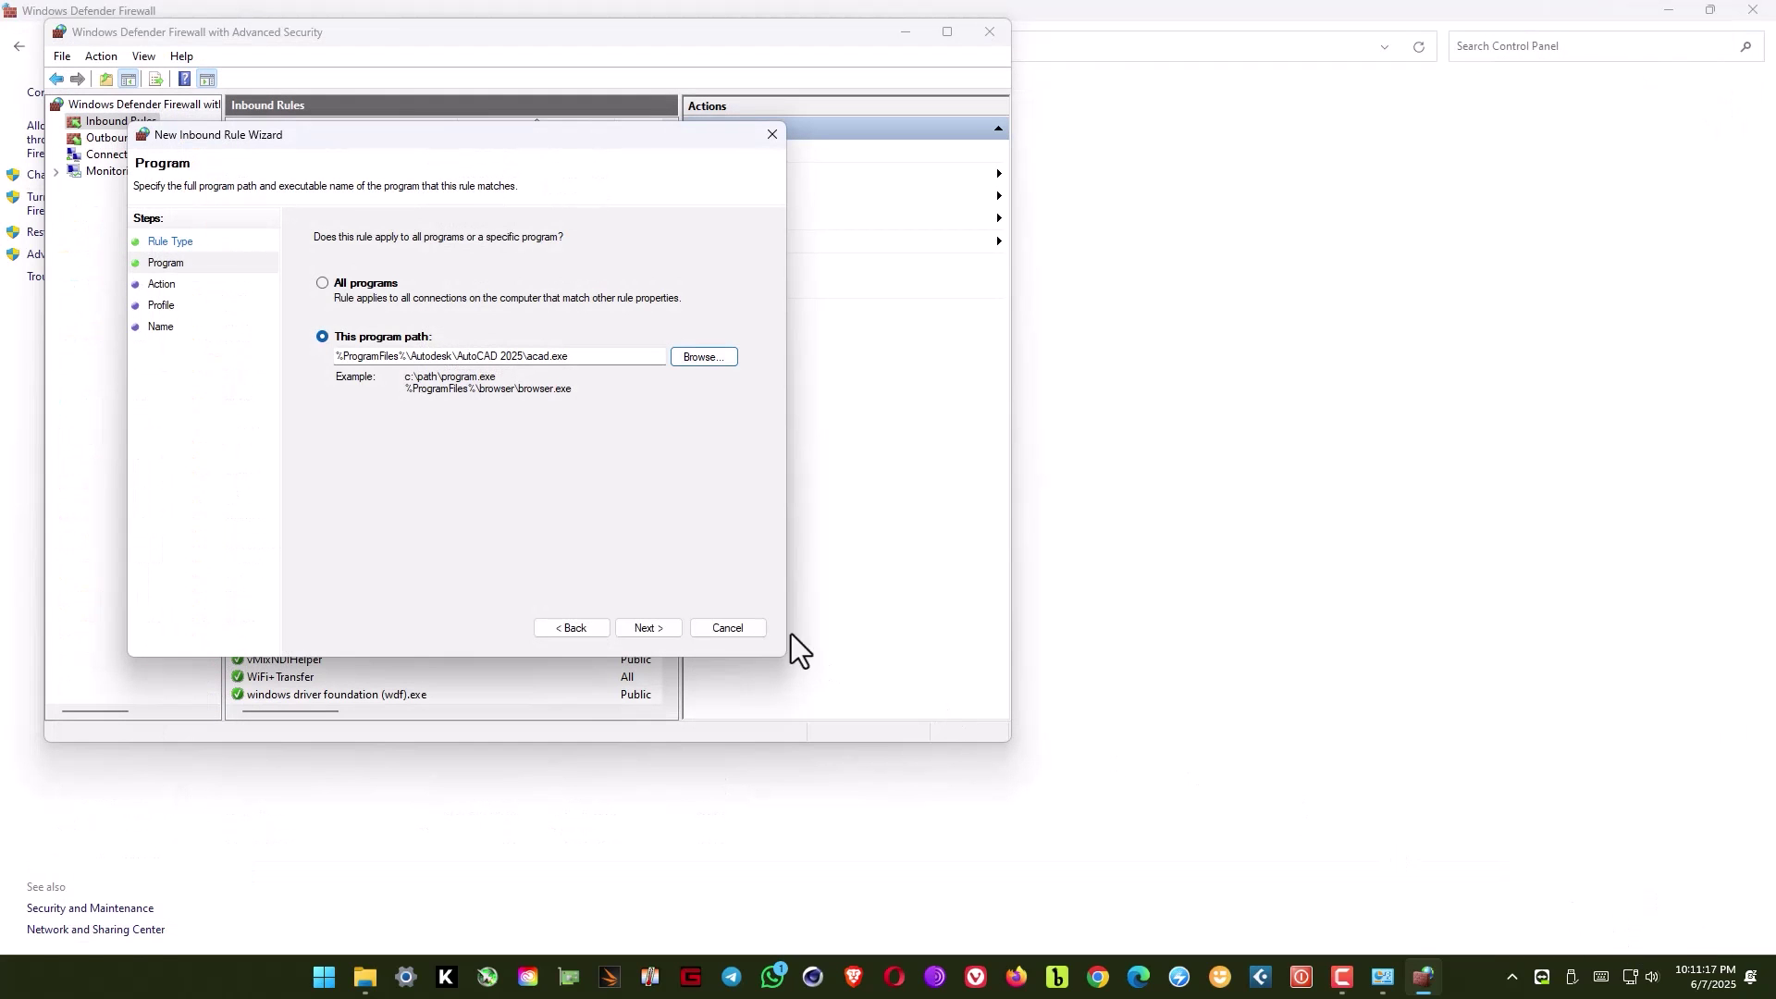
- Make the acad.exe inbound rule block connections on Domain, Private and Public, named 'acad'
left_click(648, 630)
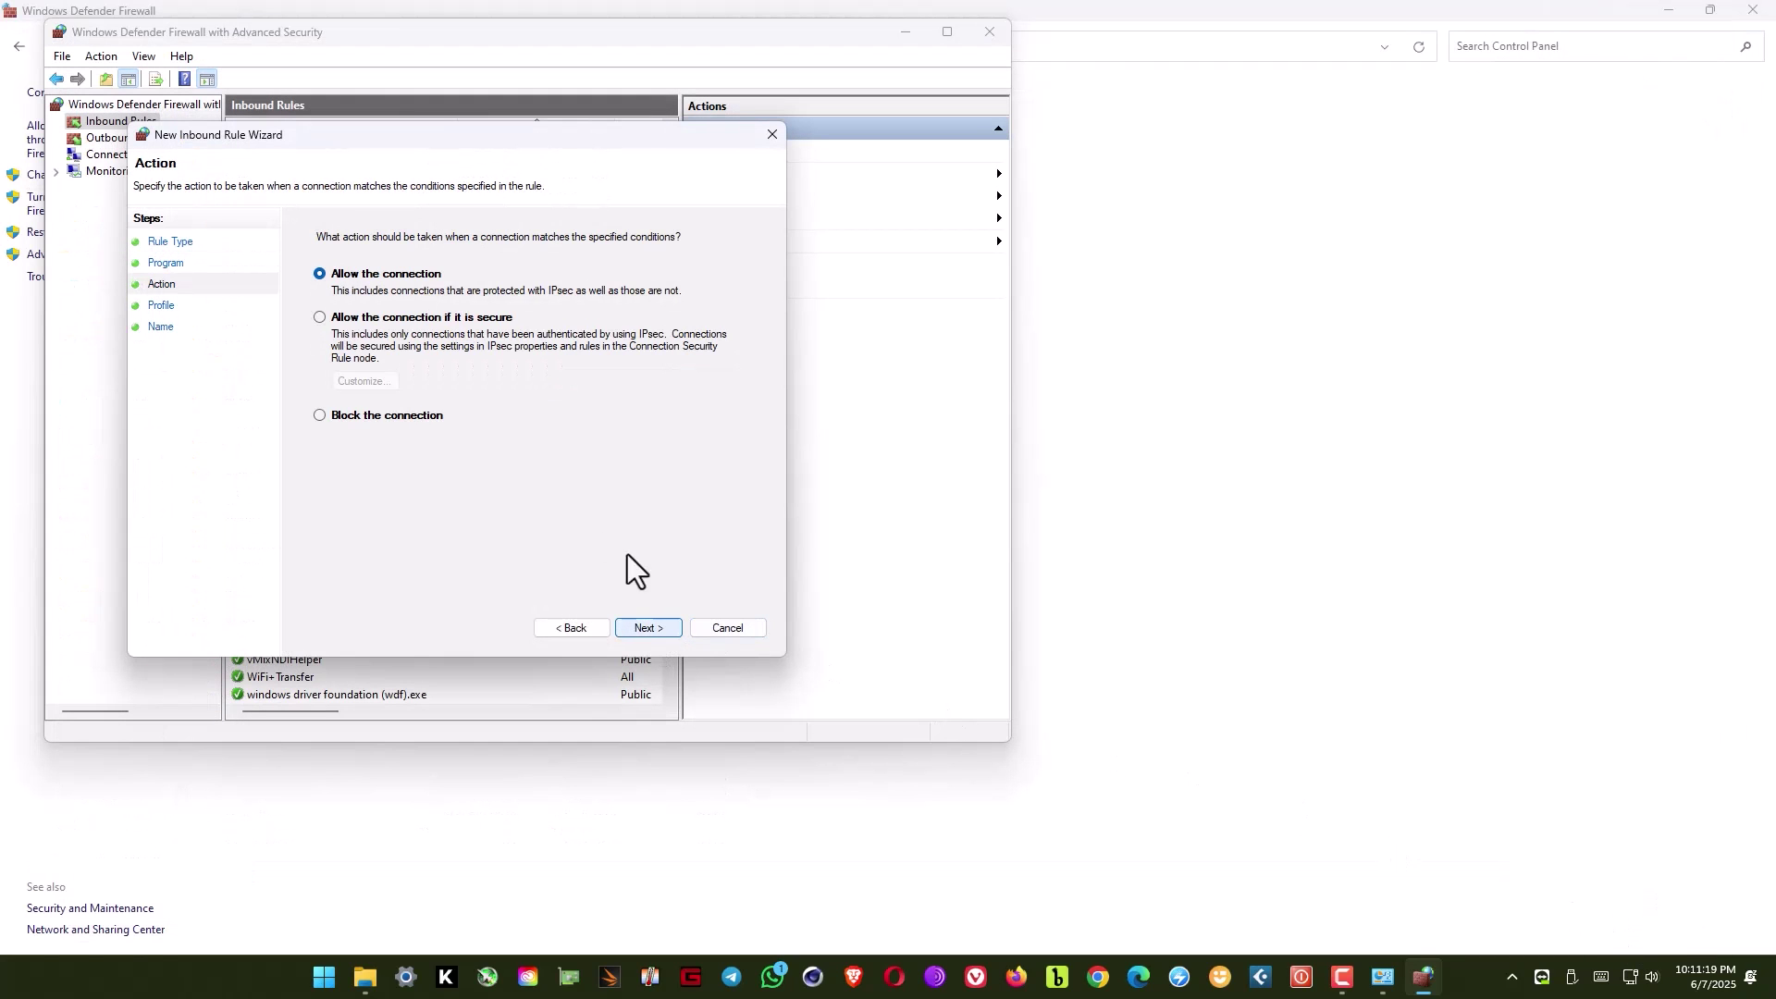
left_click(322, 415)
left_click(655, 629)
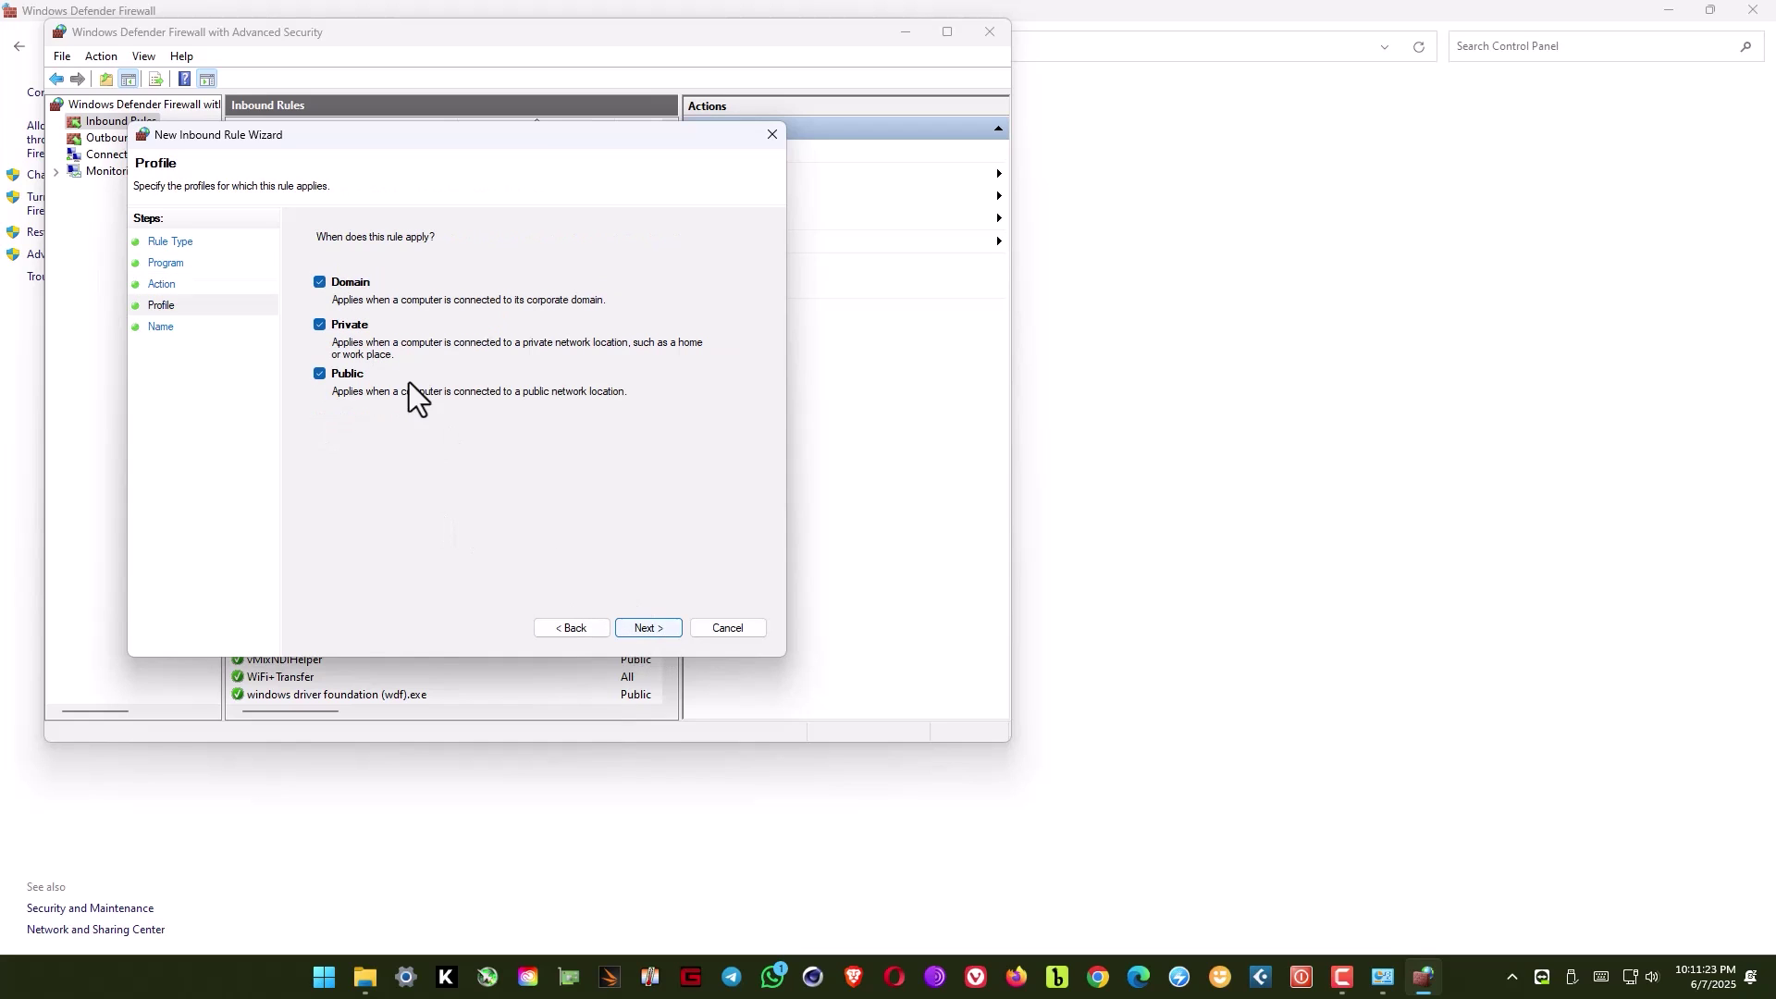
left_click(651, 629)
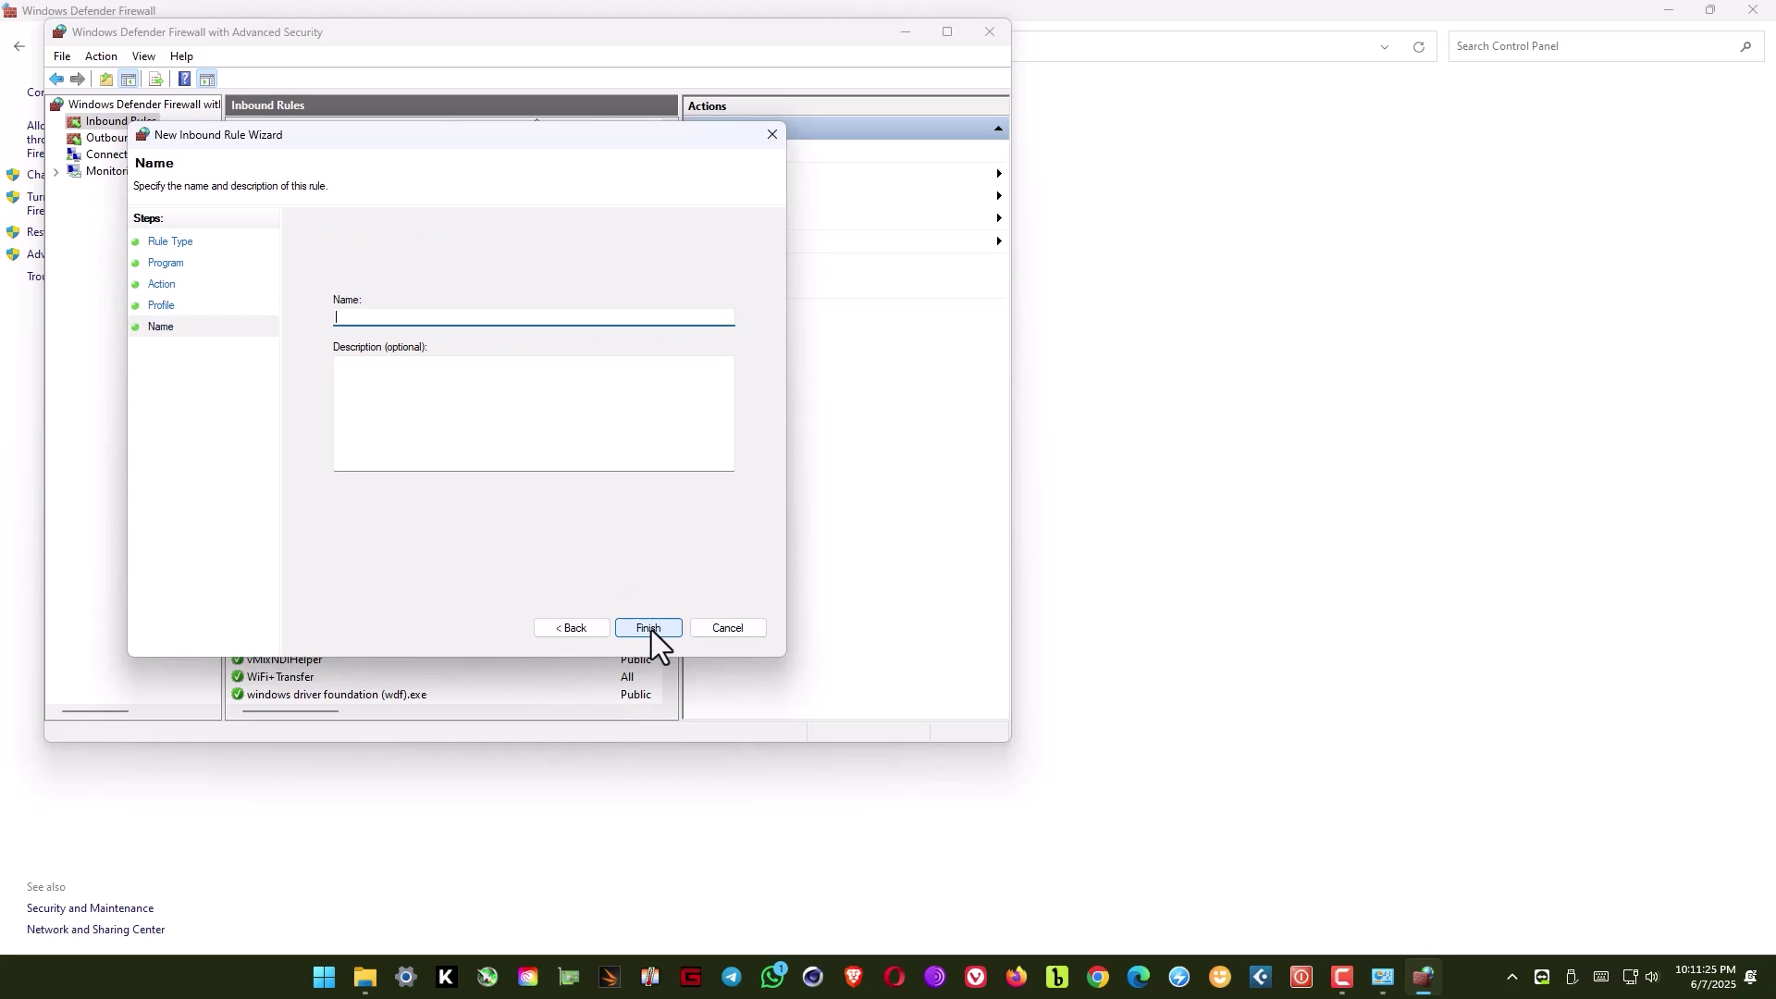
right_click(362, 315)
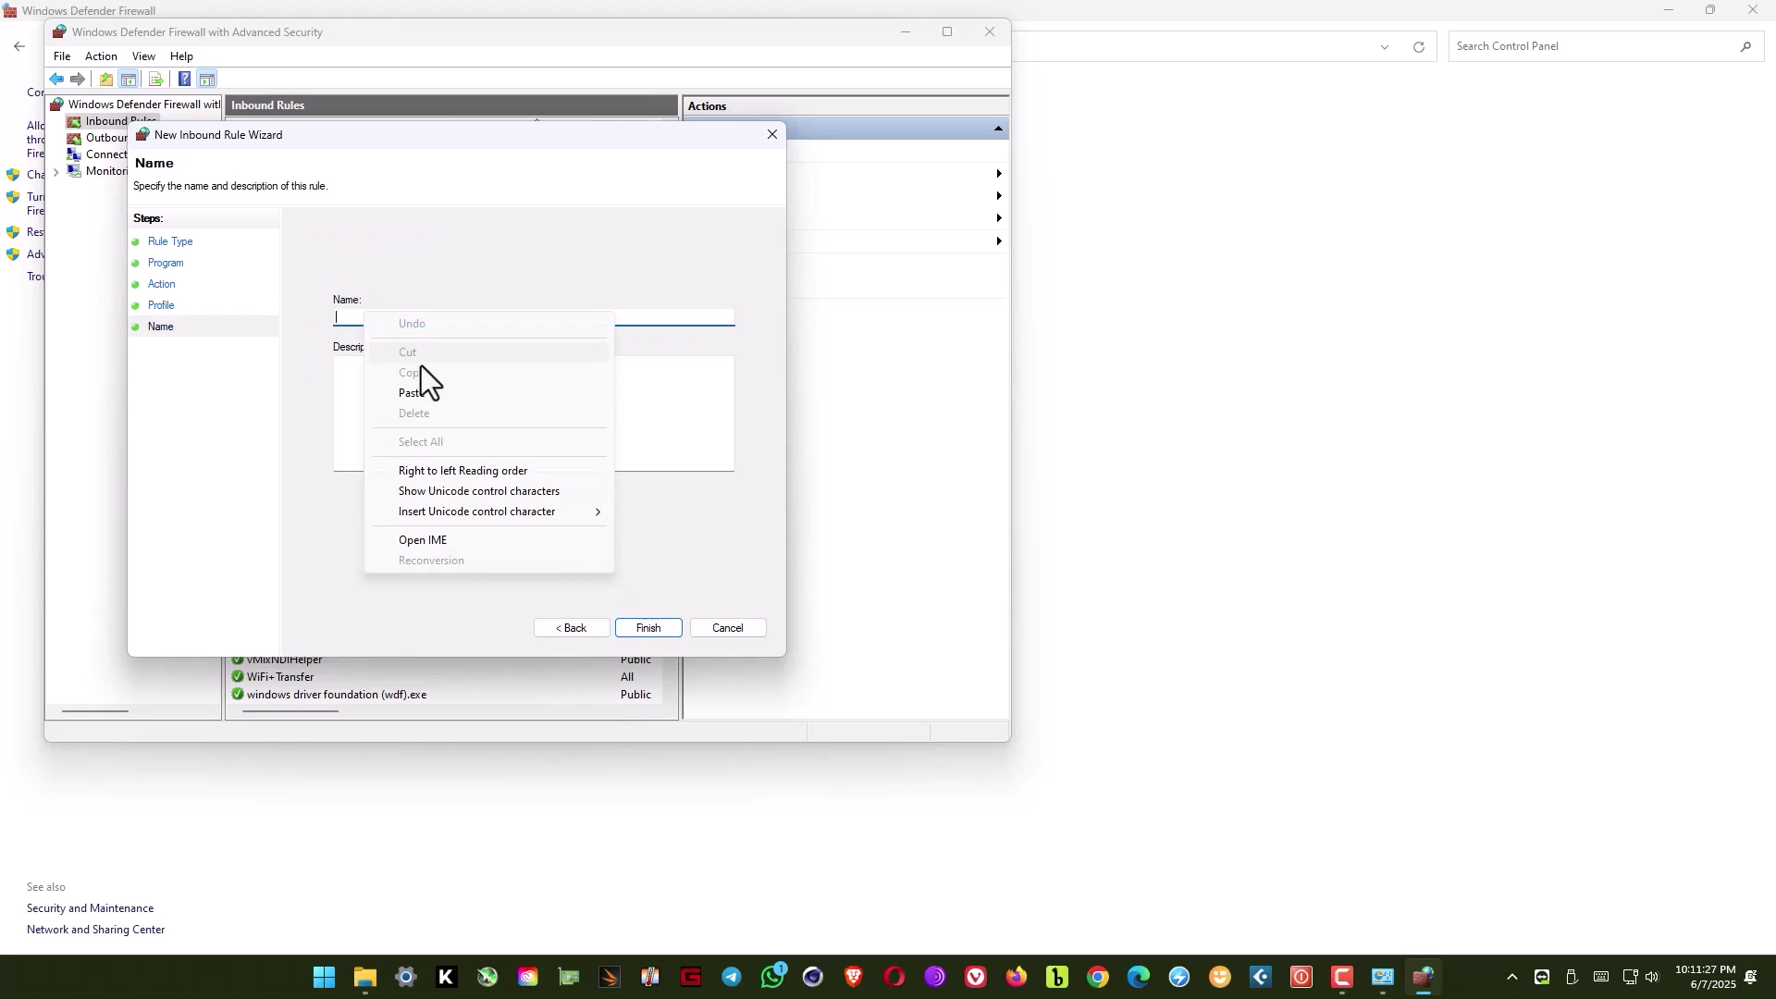
left_click(413, 393)
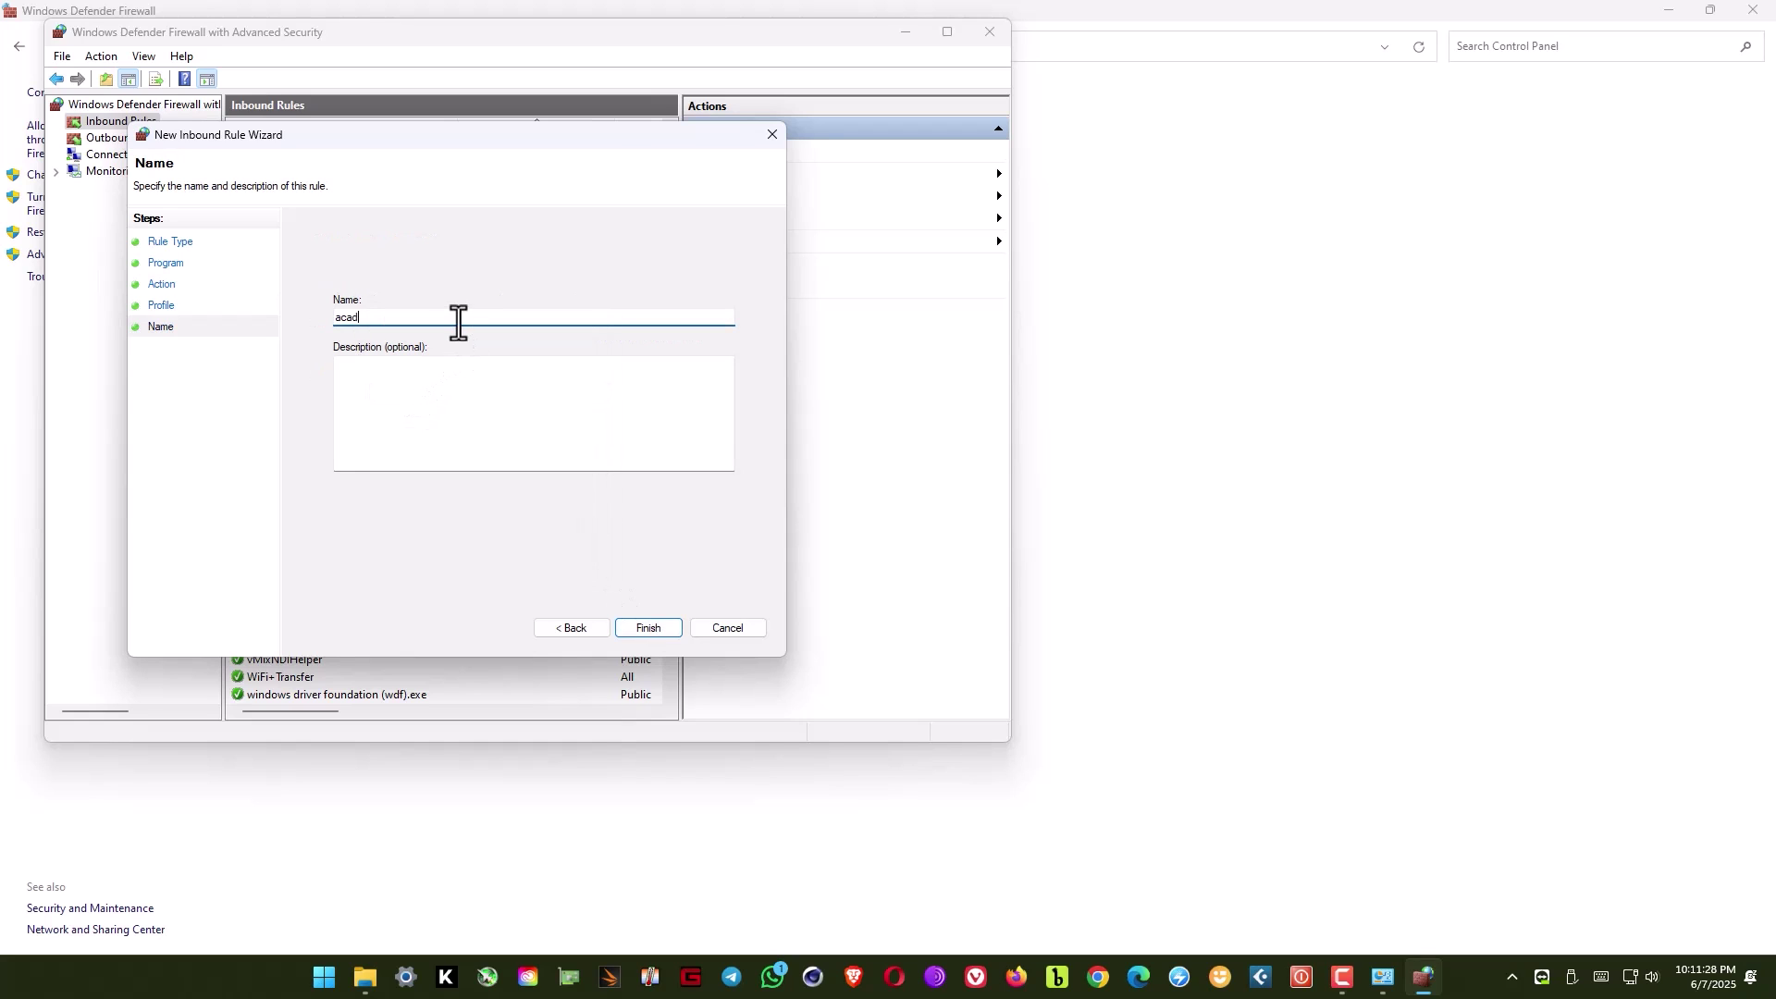
- Finish the inbound acad rule and start a new outbound Program rule
left_click(647, 630)
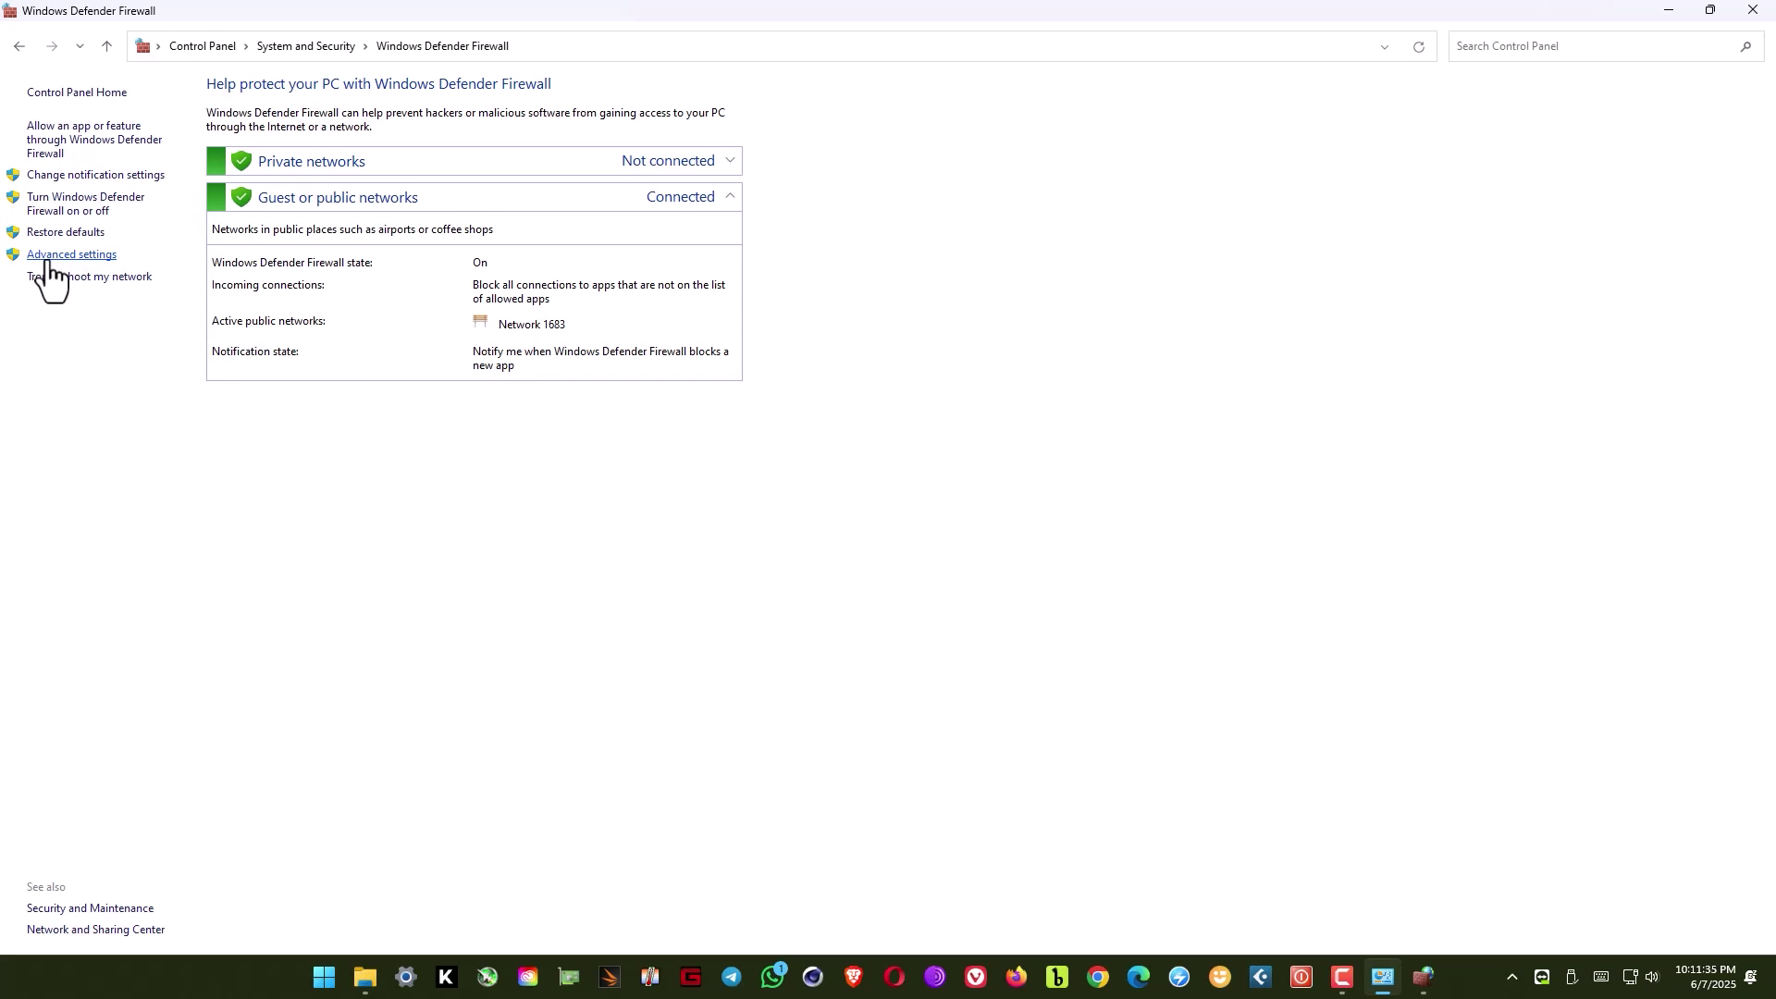
left_click(1424, 978)
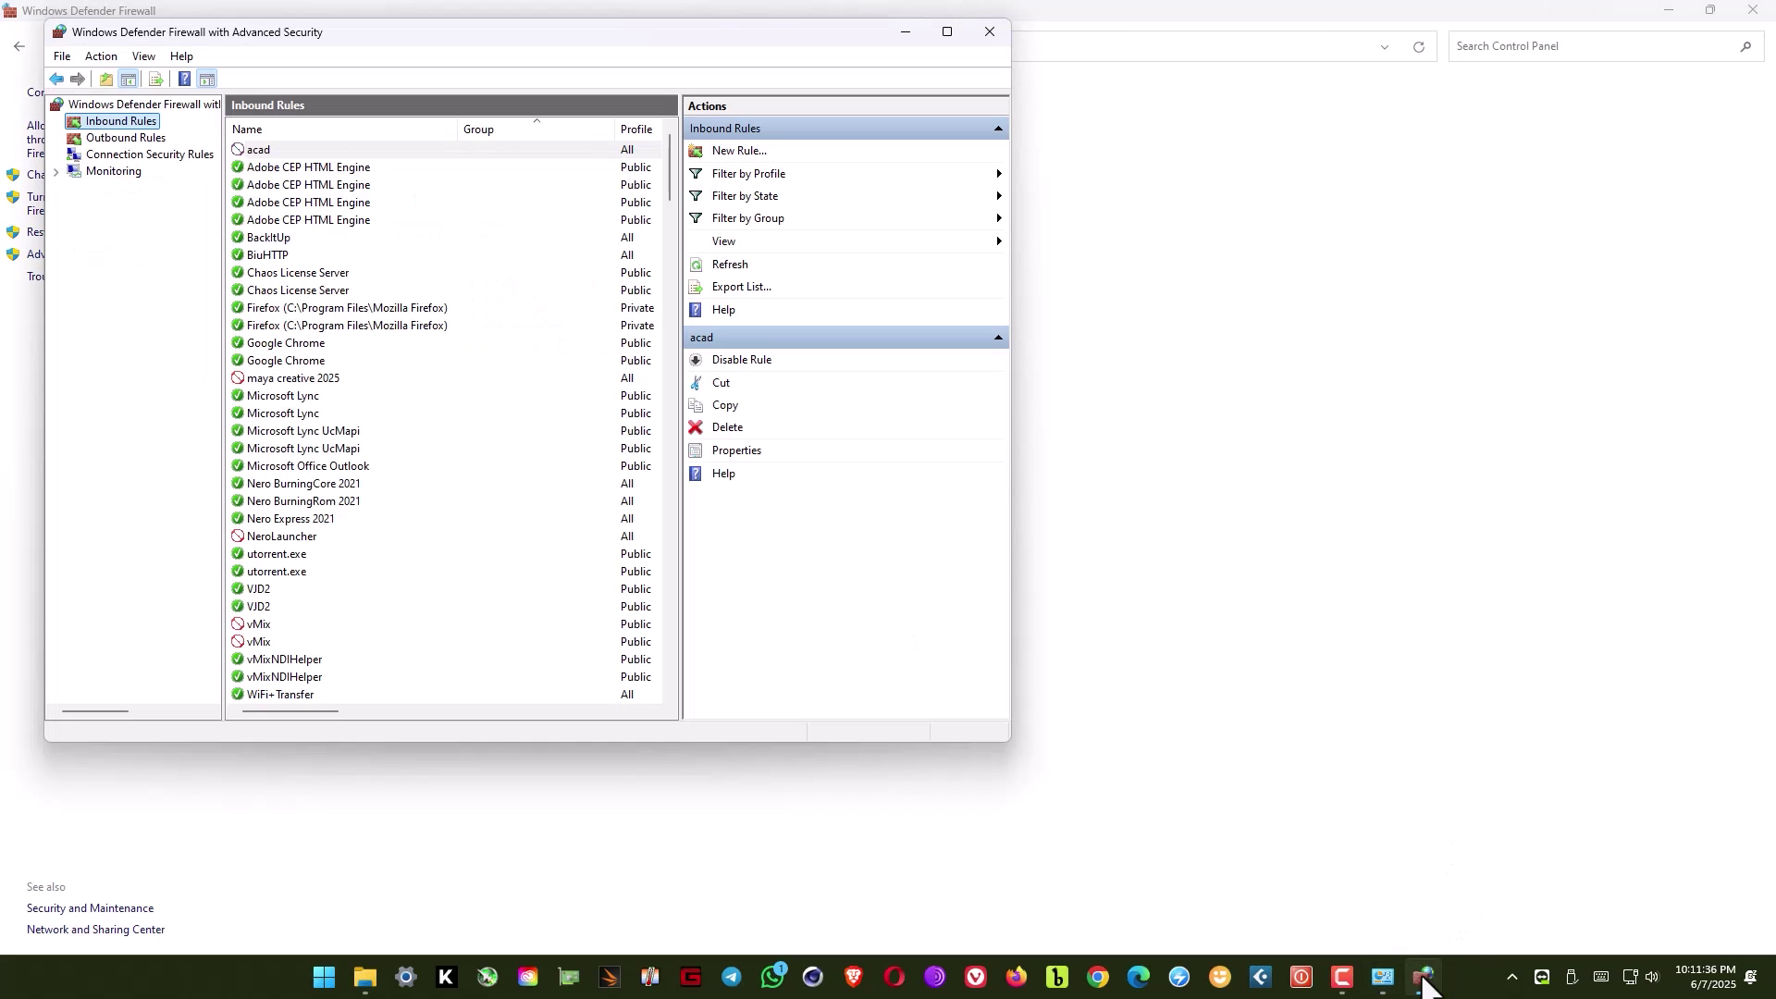
left_click(129, 142)
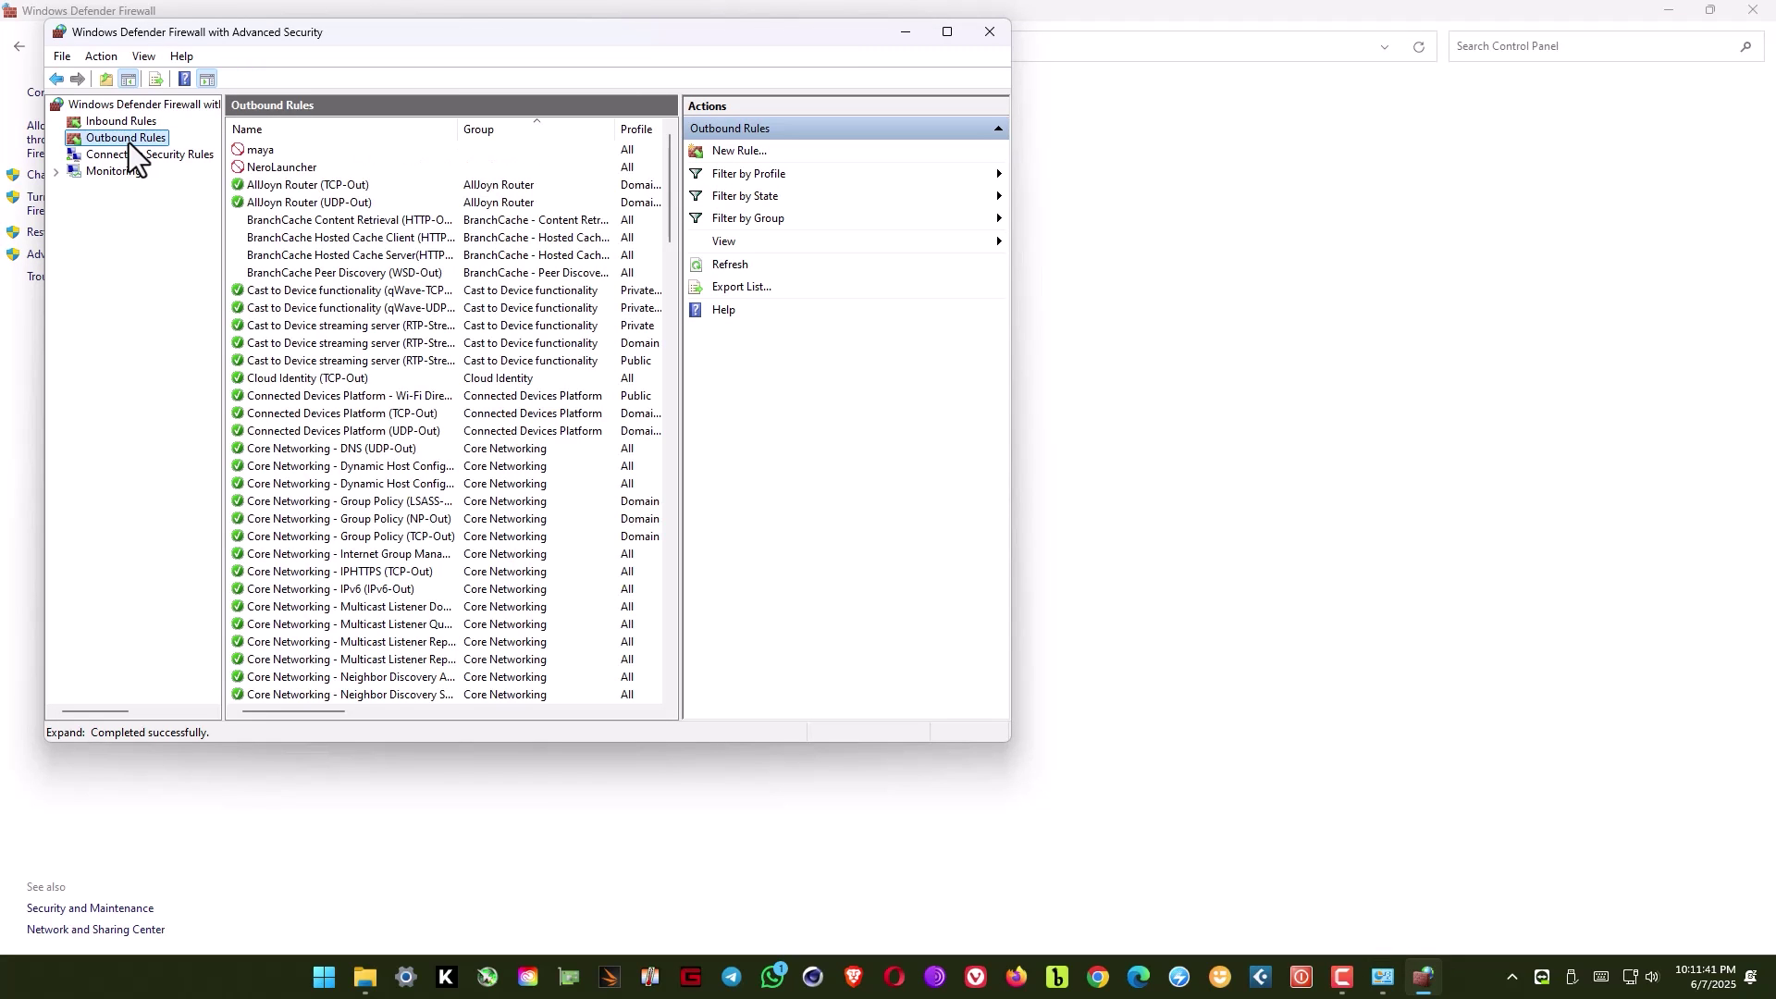
left_click(730, 269)
left_click(739, 155)
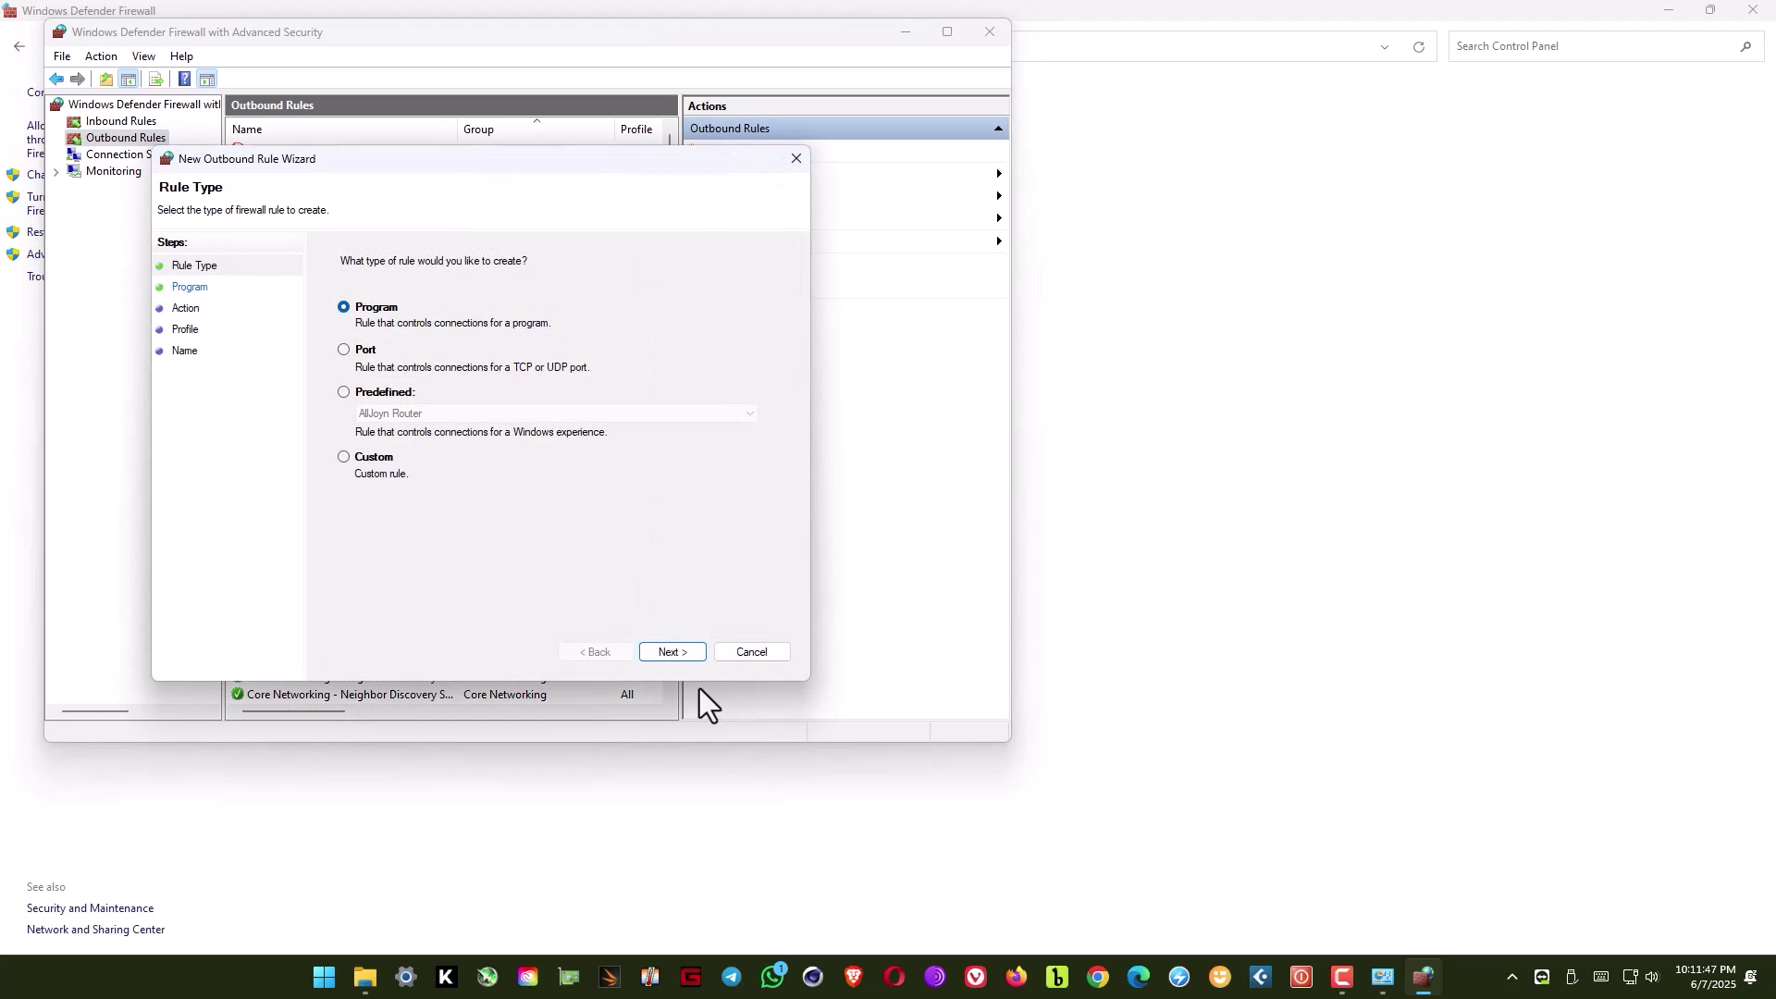
- Point the outbound rule at acad.exe in the AutoCAD 2025 folder
left_click(682, 654)
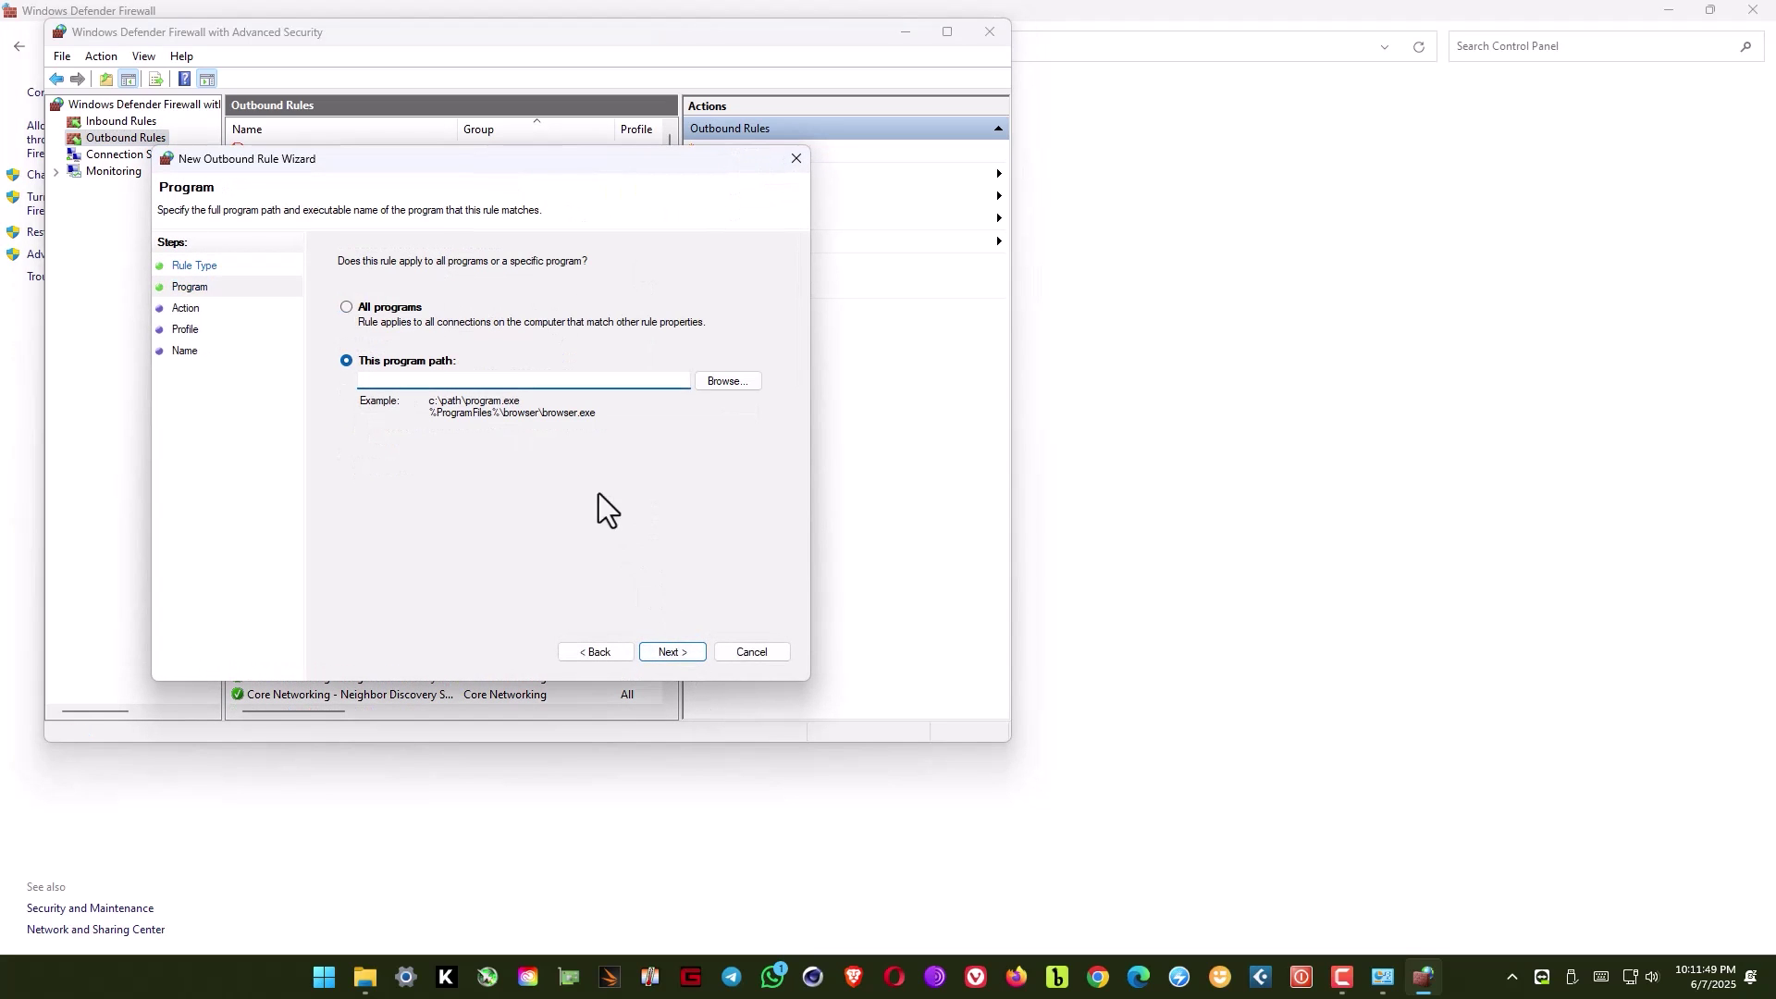
left_click(712, 385)
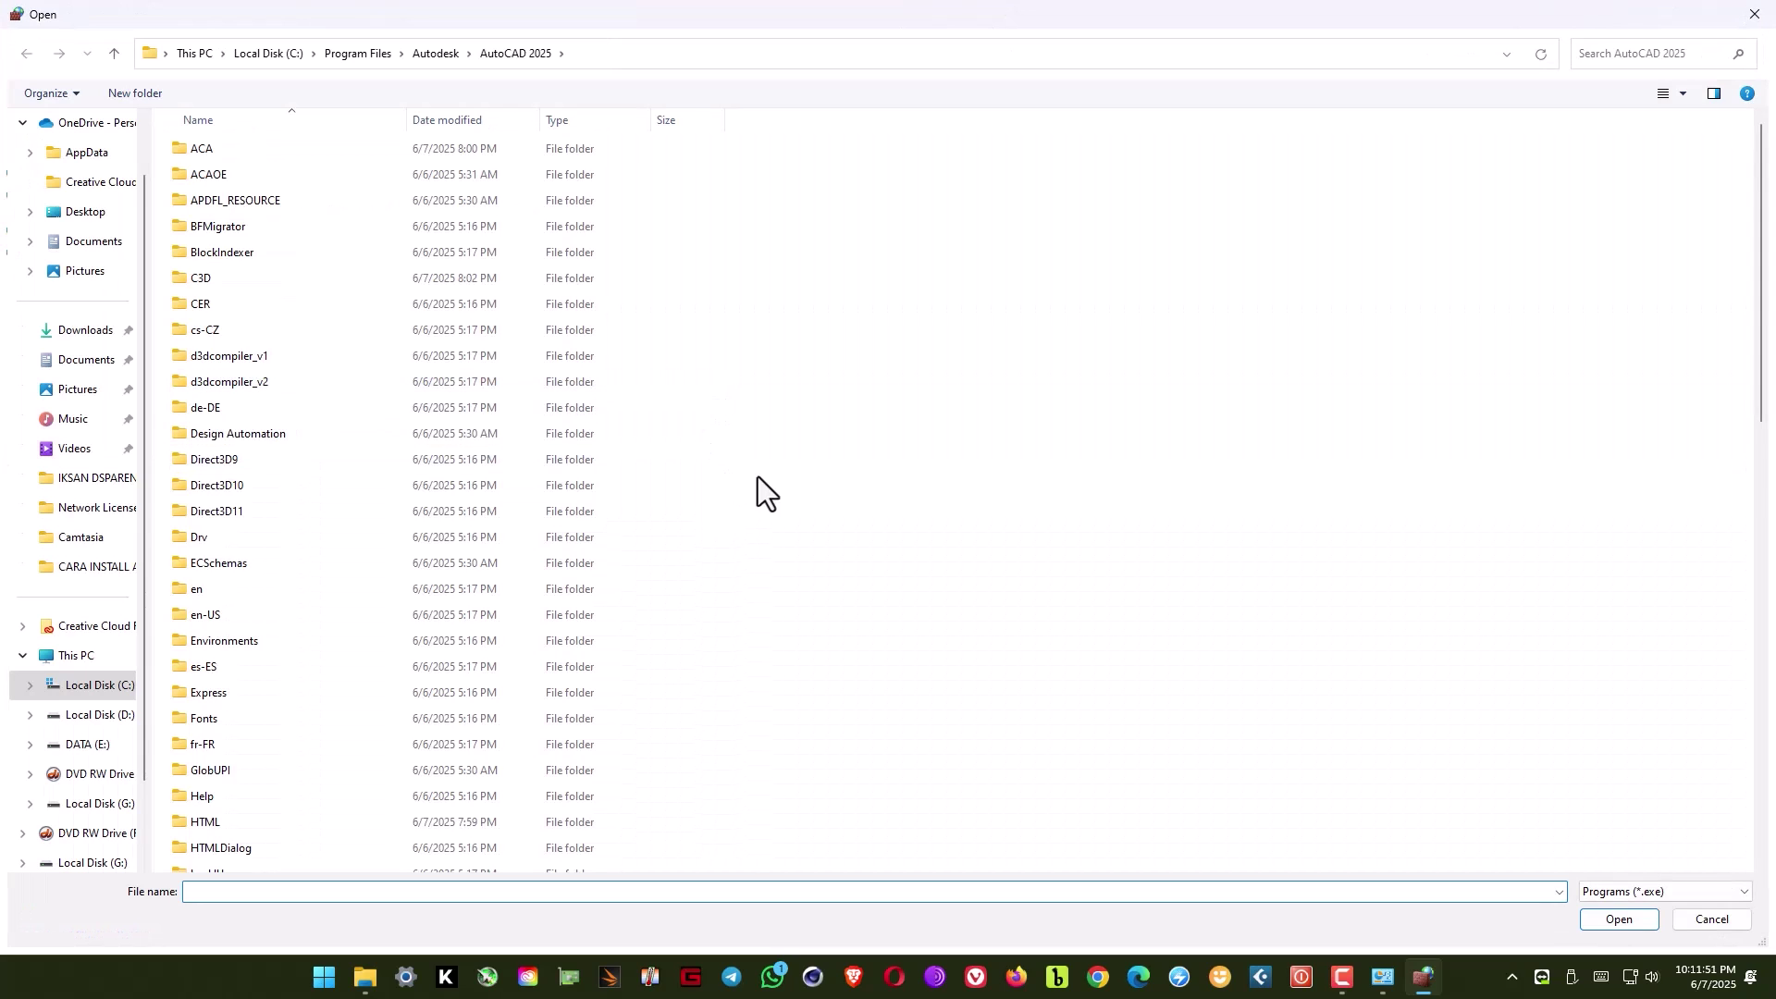
scroll(759, 475, "down", 5)
scroll(758, 476, "down", 8)
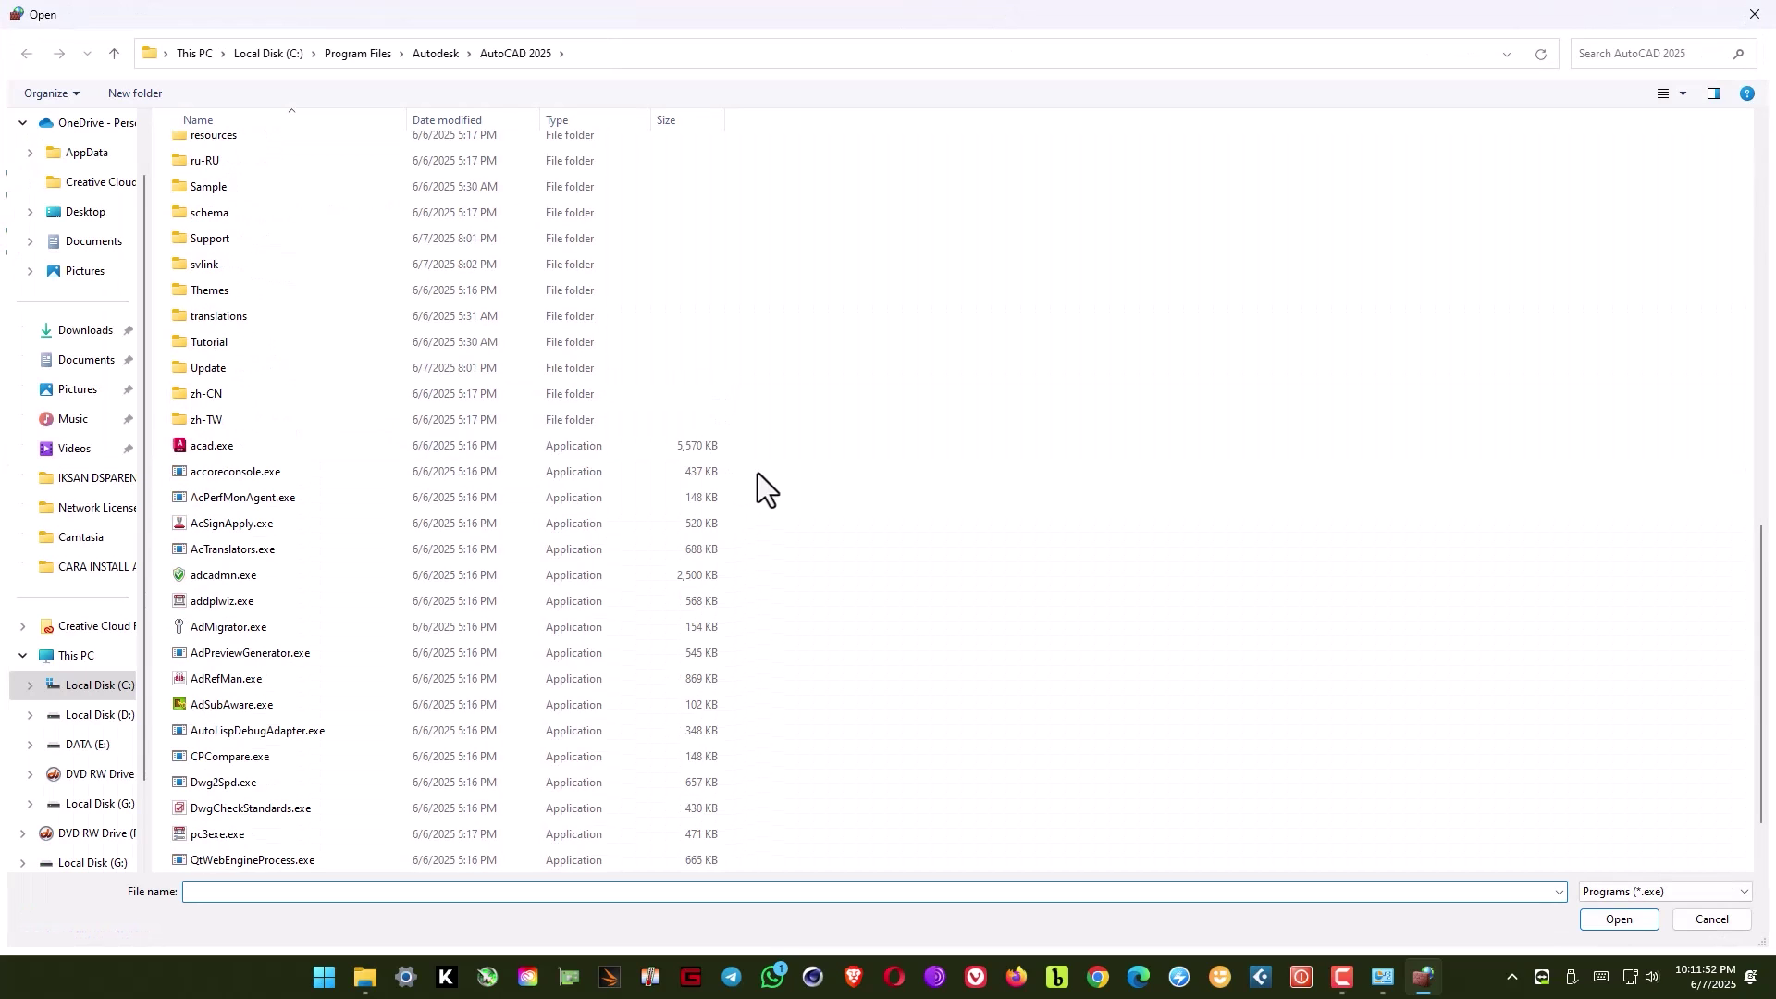
left_click(192, 447)
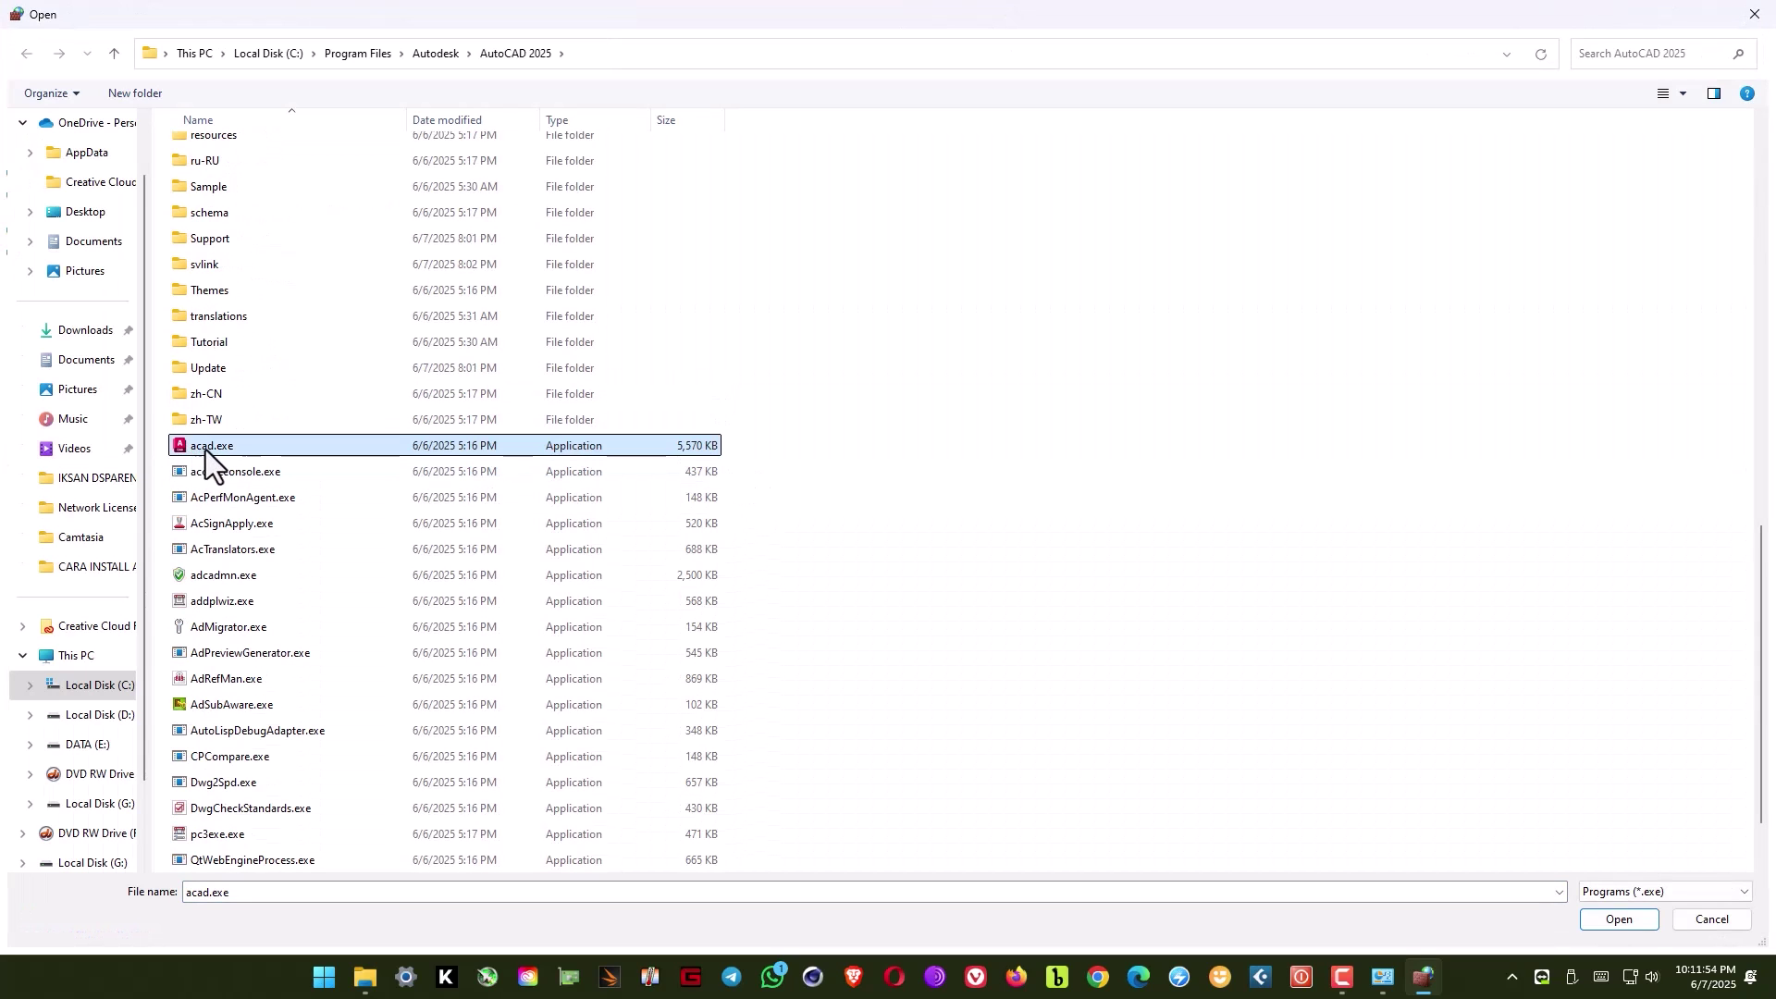
left_click(1615, 921)
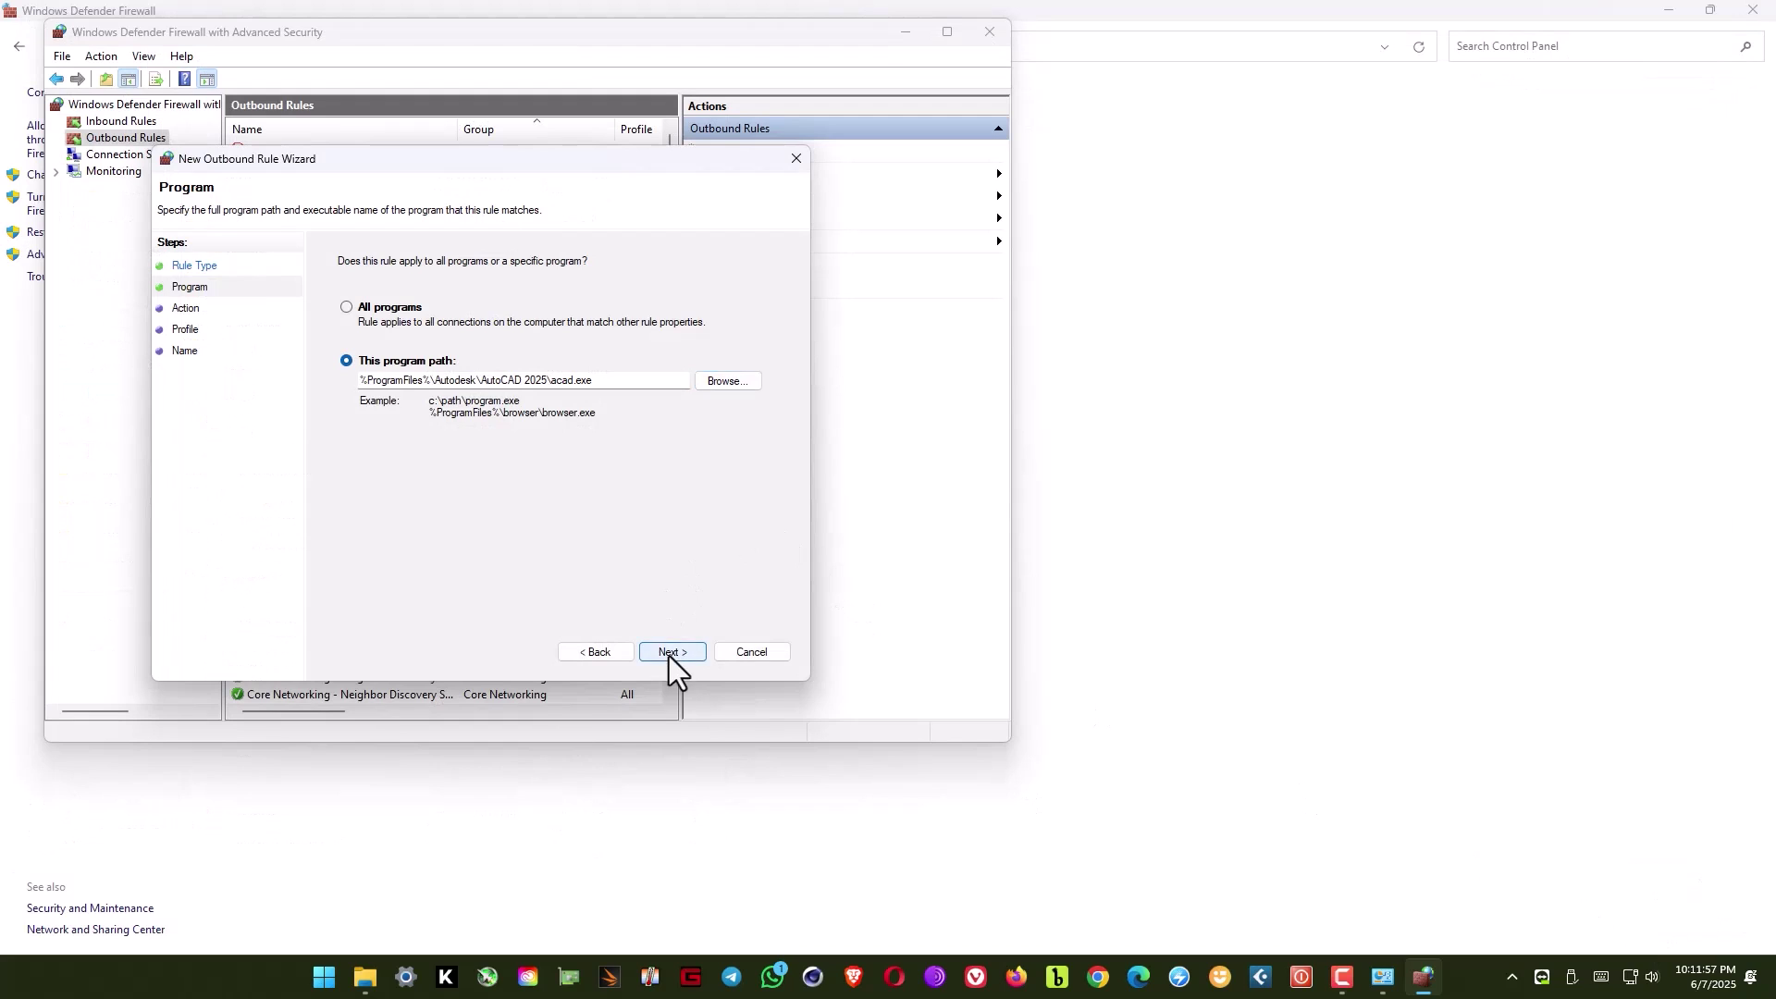
- Set the outbound rule to block on all profiles, name it 'acad', and finish
left_click(669, 653)
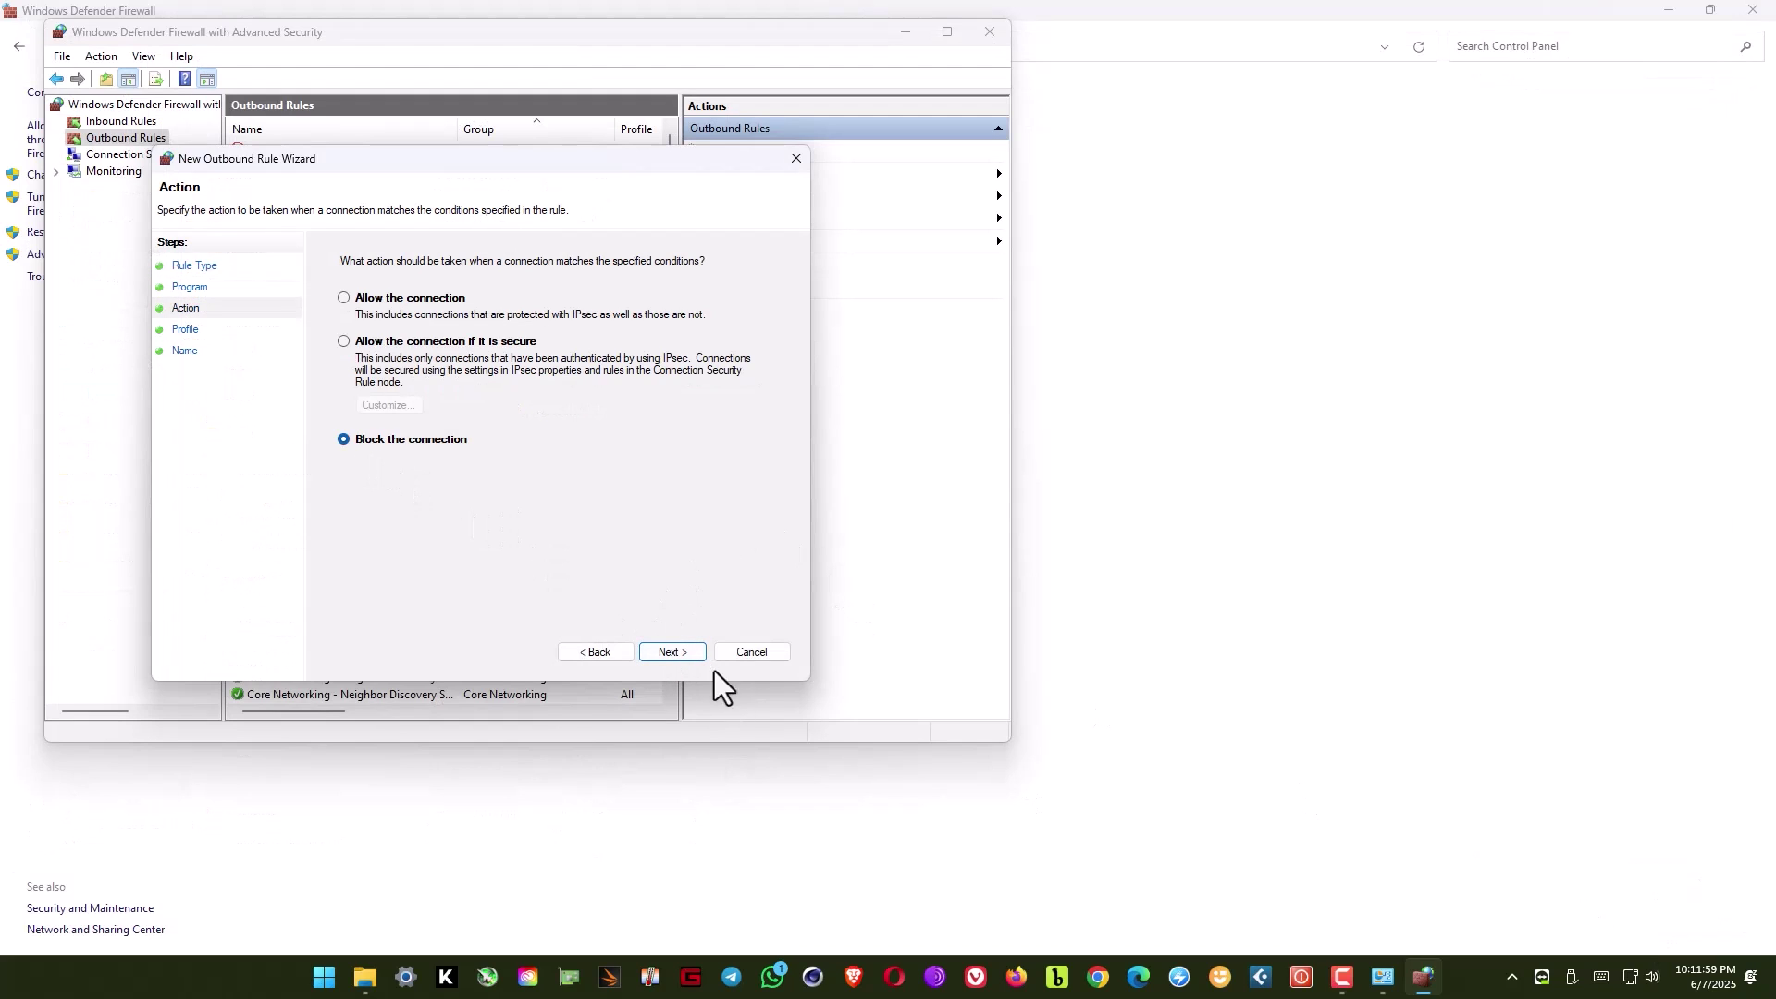
left_click(684, 647)
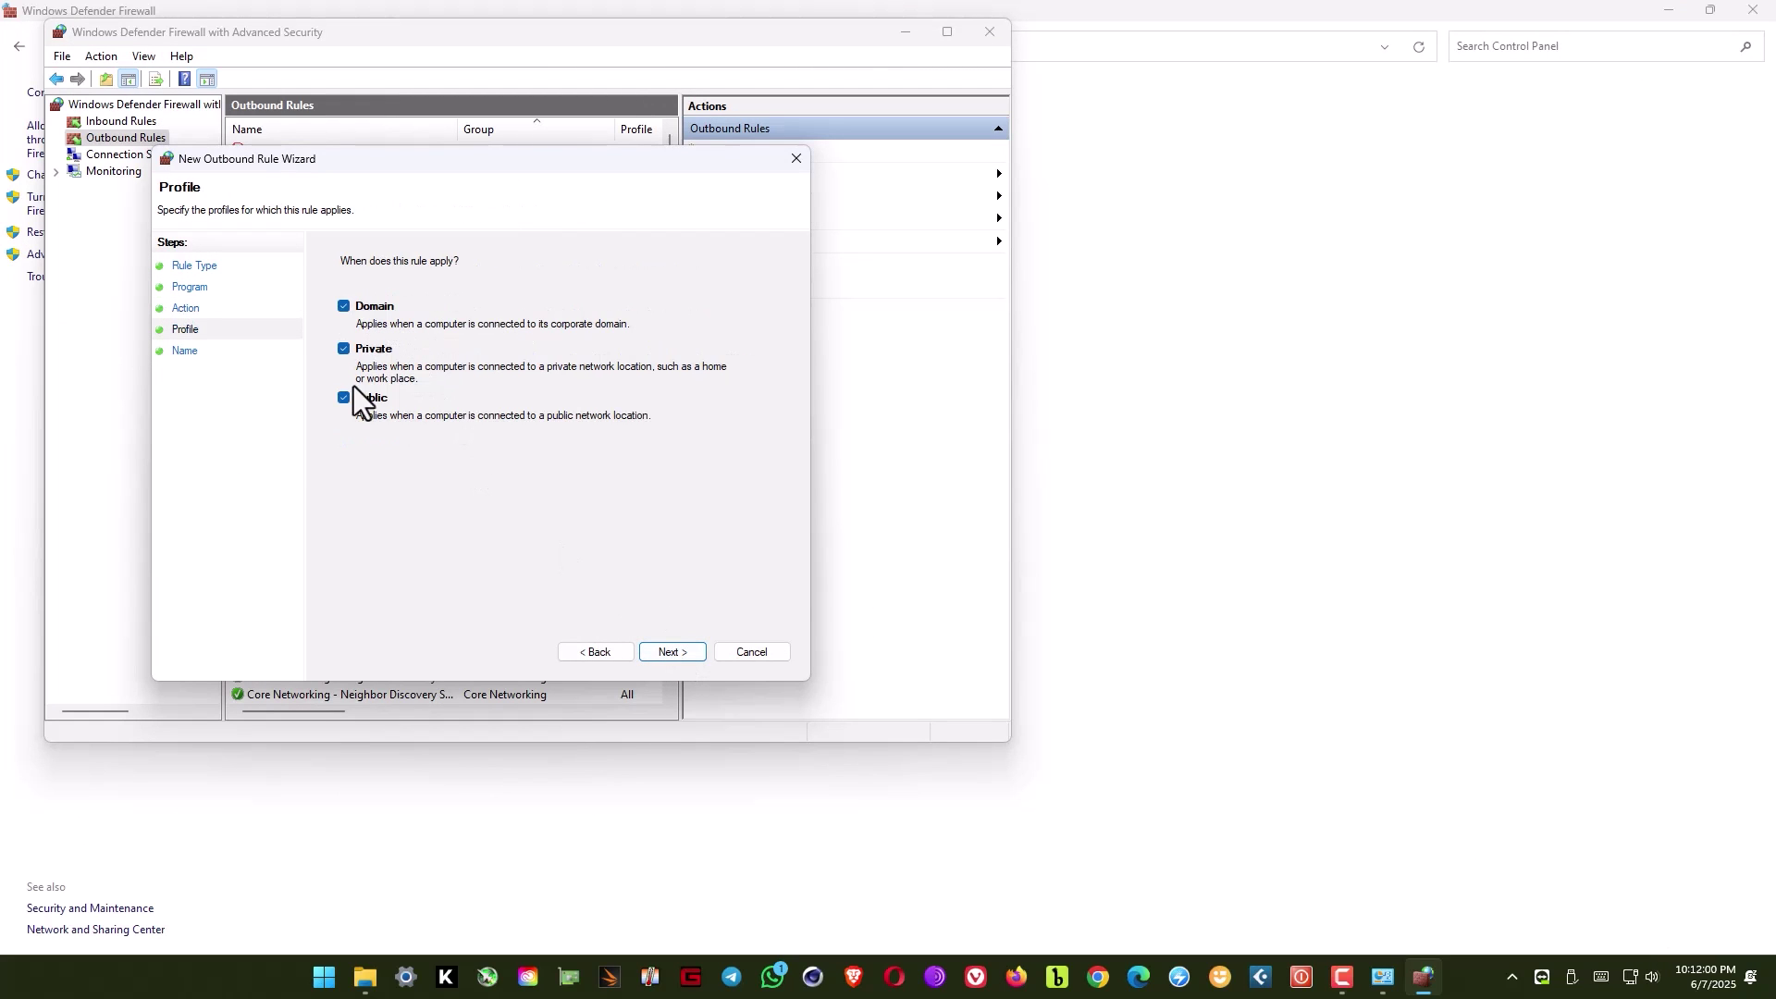
left_click(681, 651)
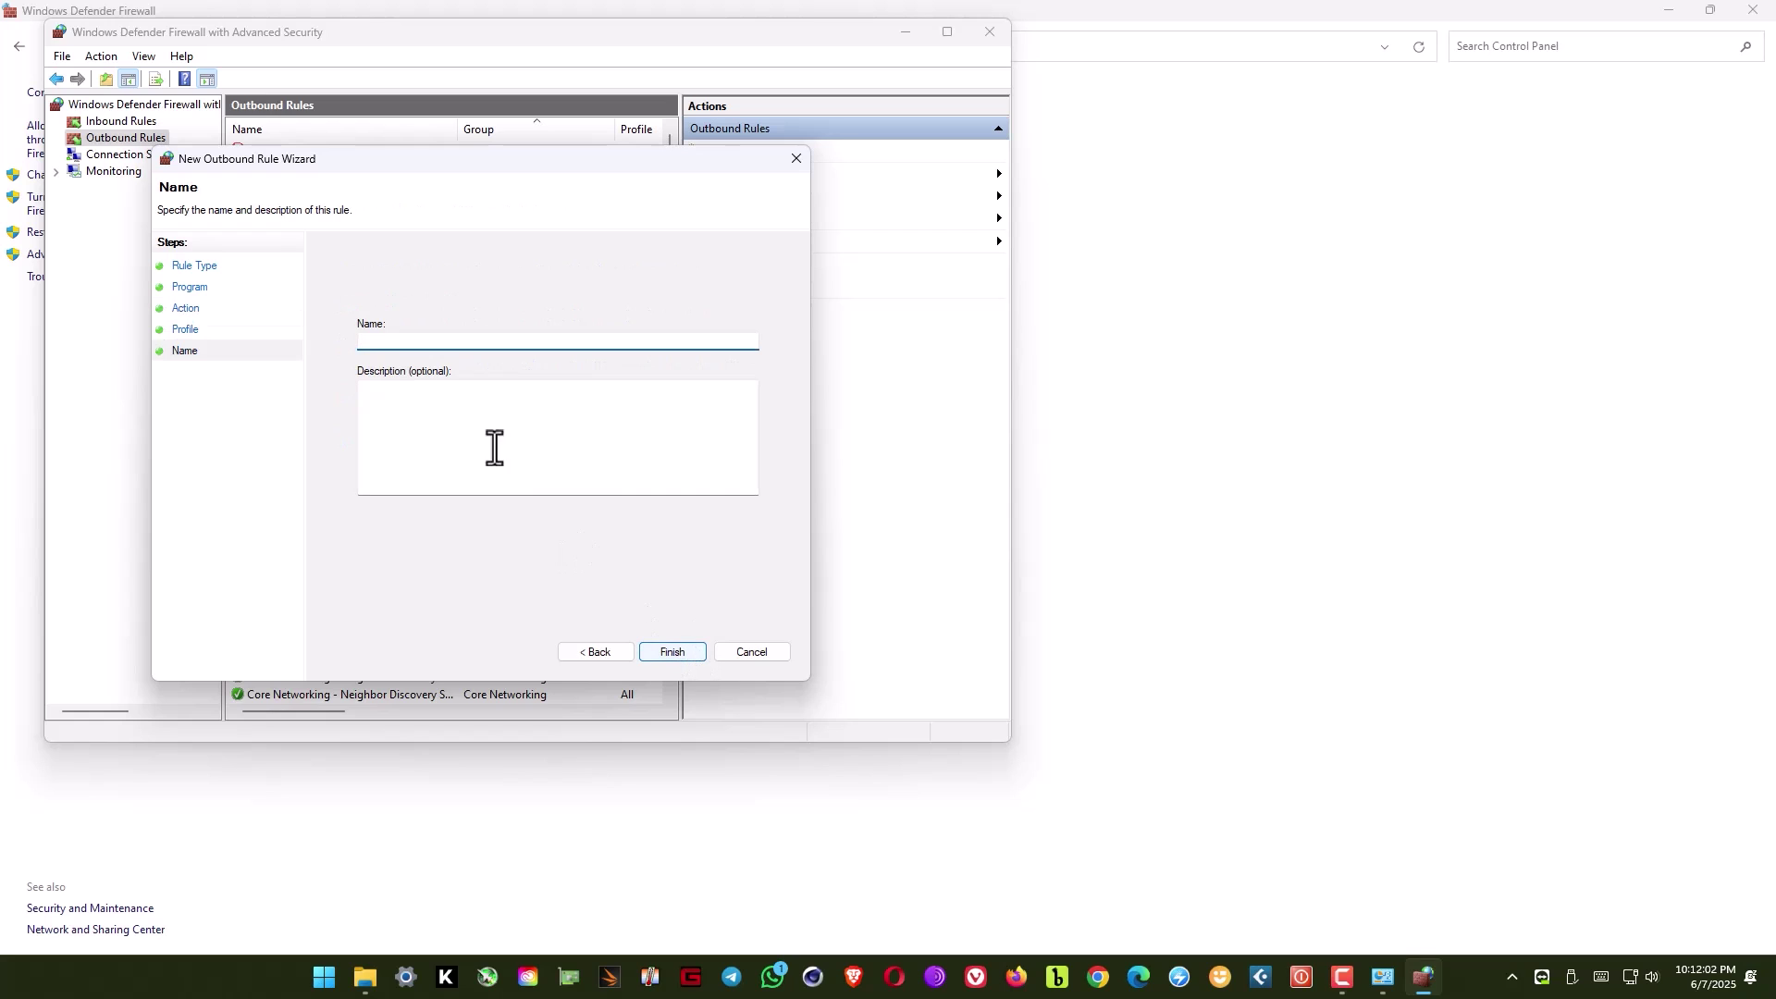
right_click(375, 340)
left_click(422, 419)
left_click(686, 649)
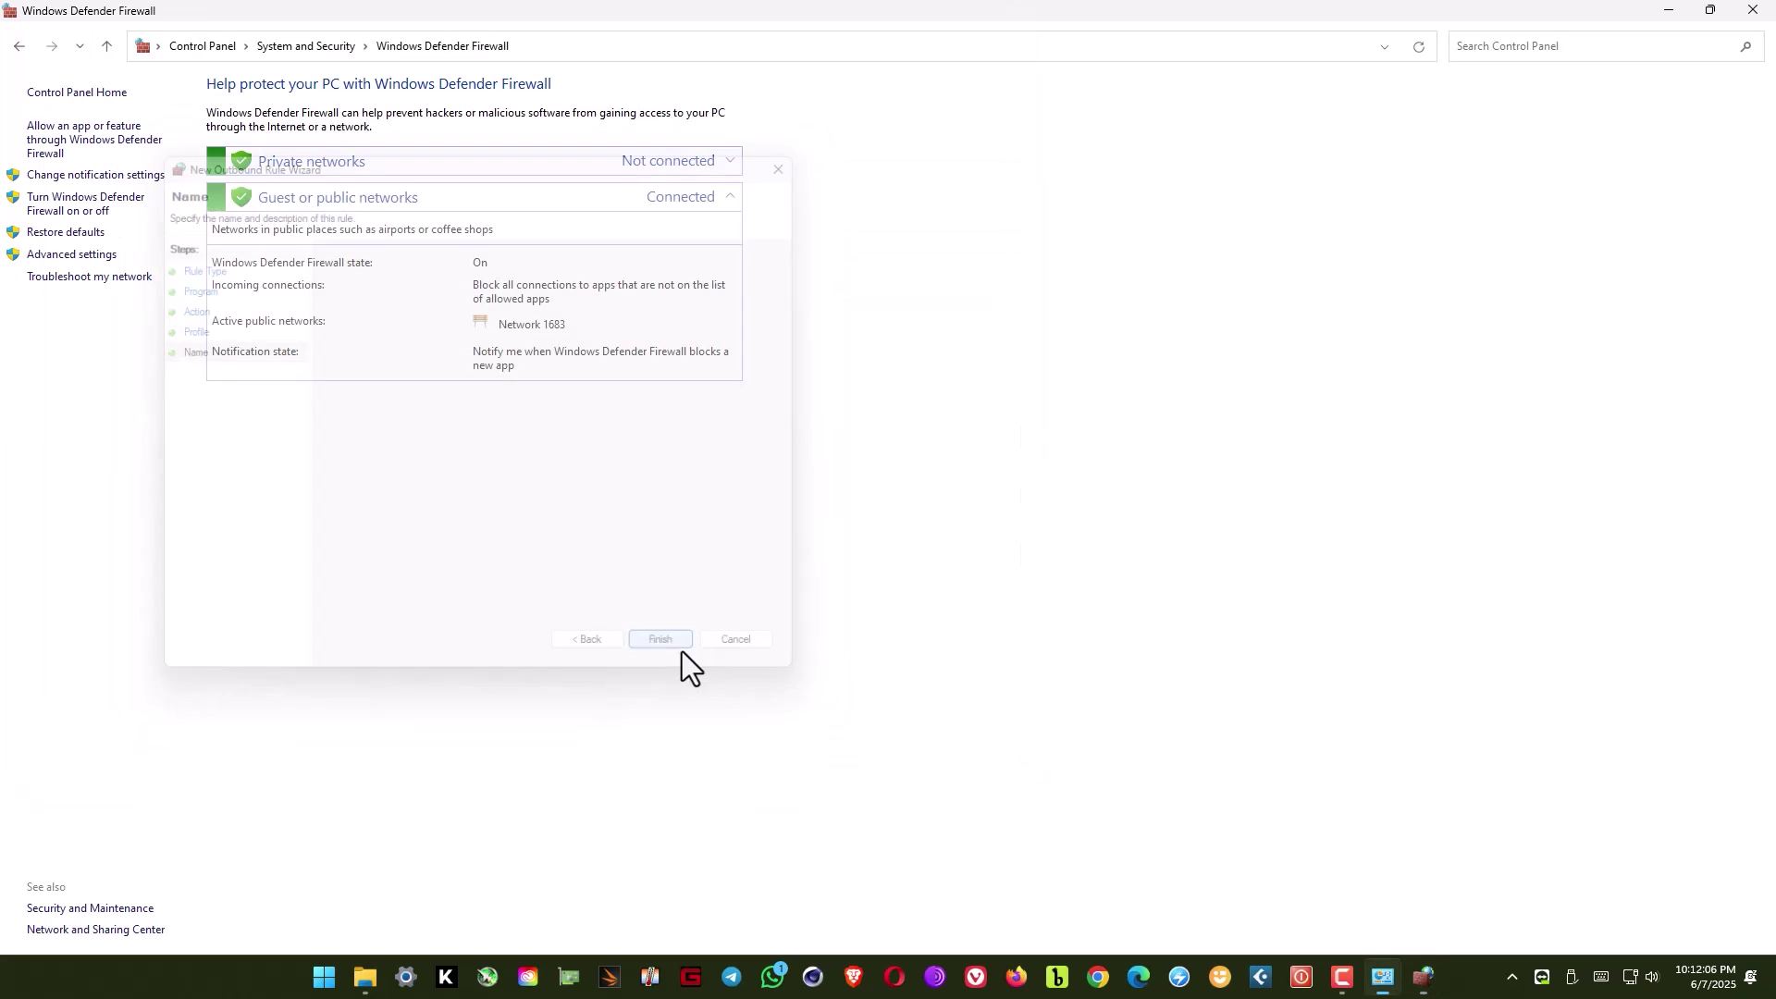
left_click(1426, 980)
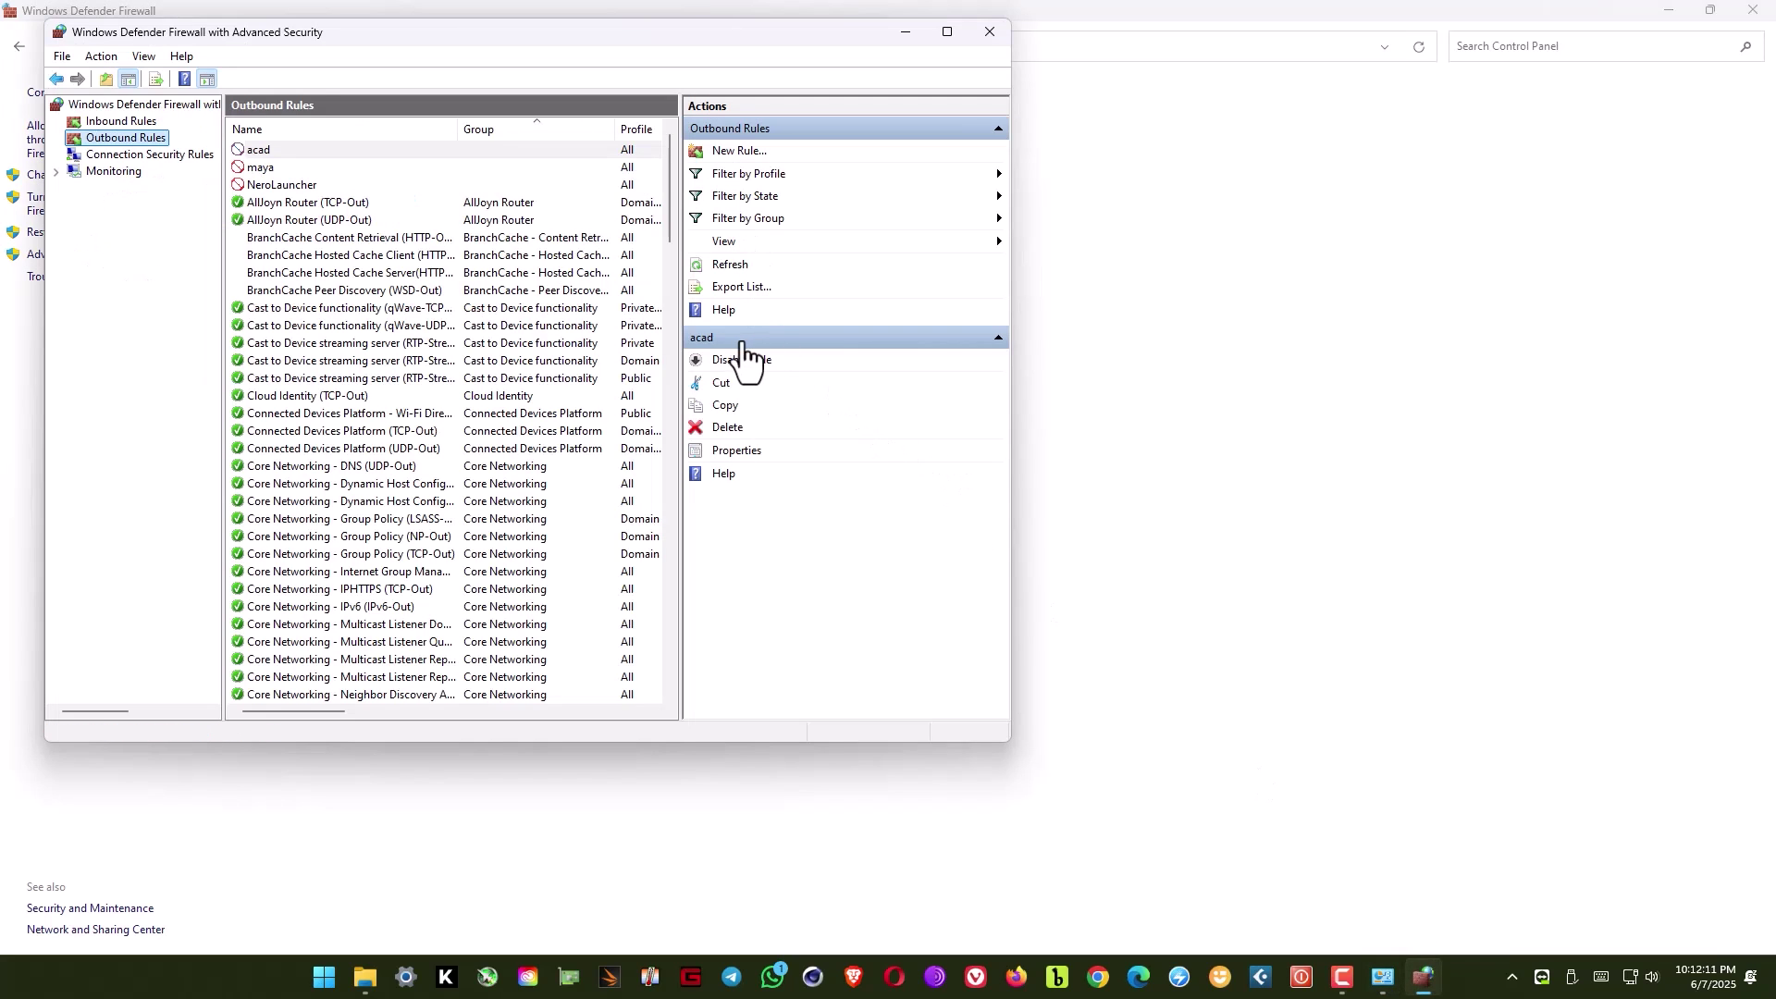
- Refresh the outbound rules, then close the firewall, Control Panel and AutoCAD 2025 folder windows
left_click(729, 266)
left_click(997, 37)
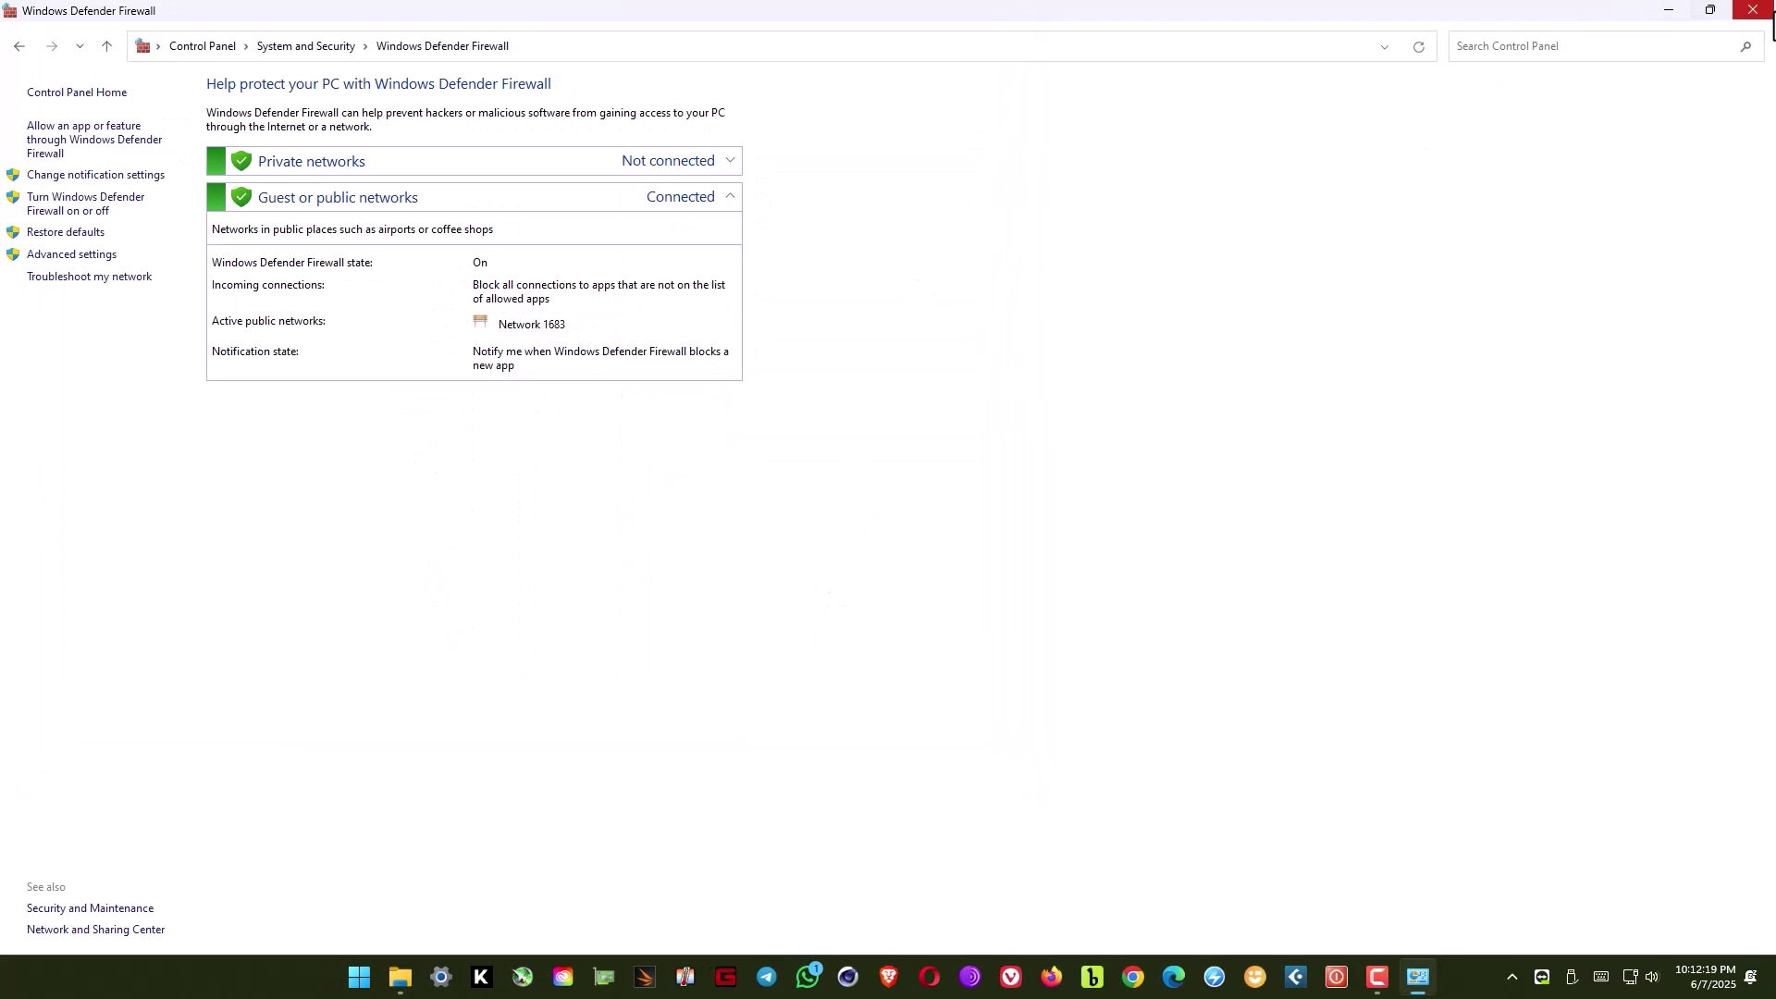
left_click(1768, 11)
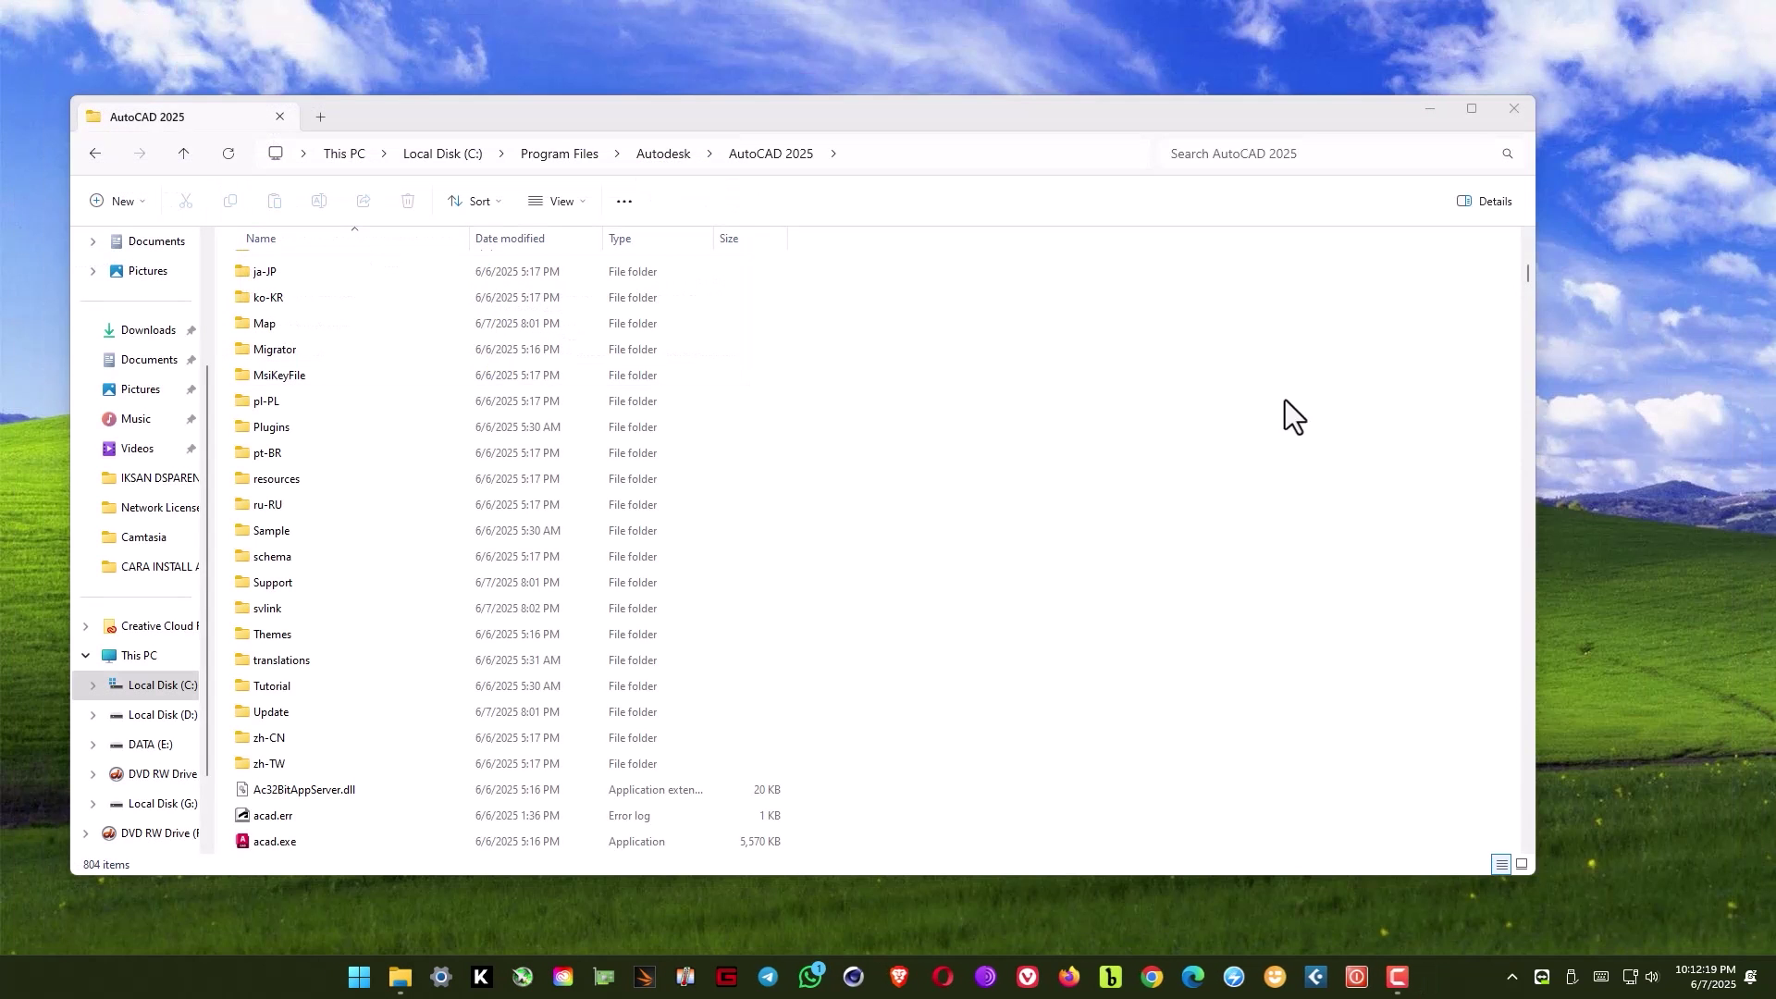
left_click(1514, 113)
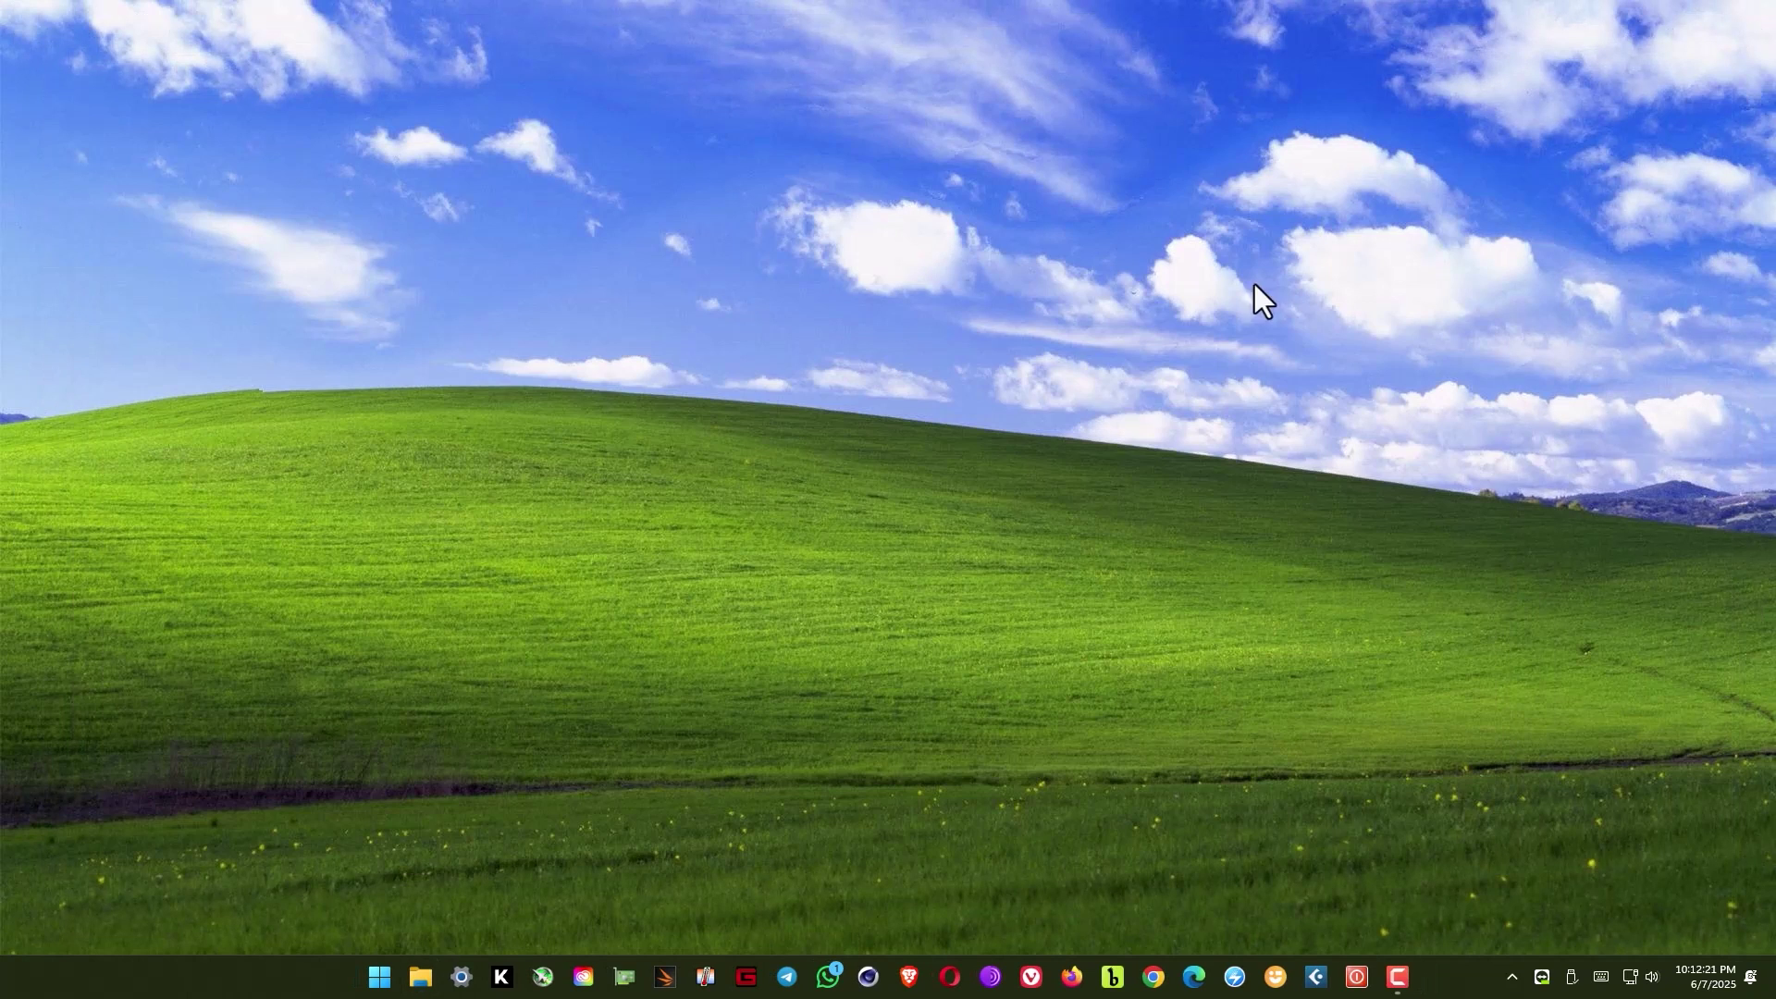
- Relaunch Civil 3D 2025 Metric from a Start menu search for 'civil'
left_click(379, 978)
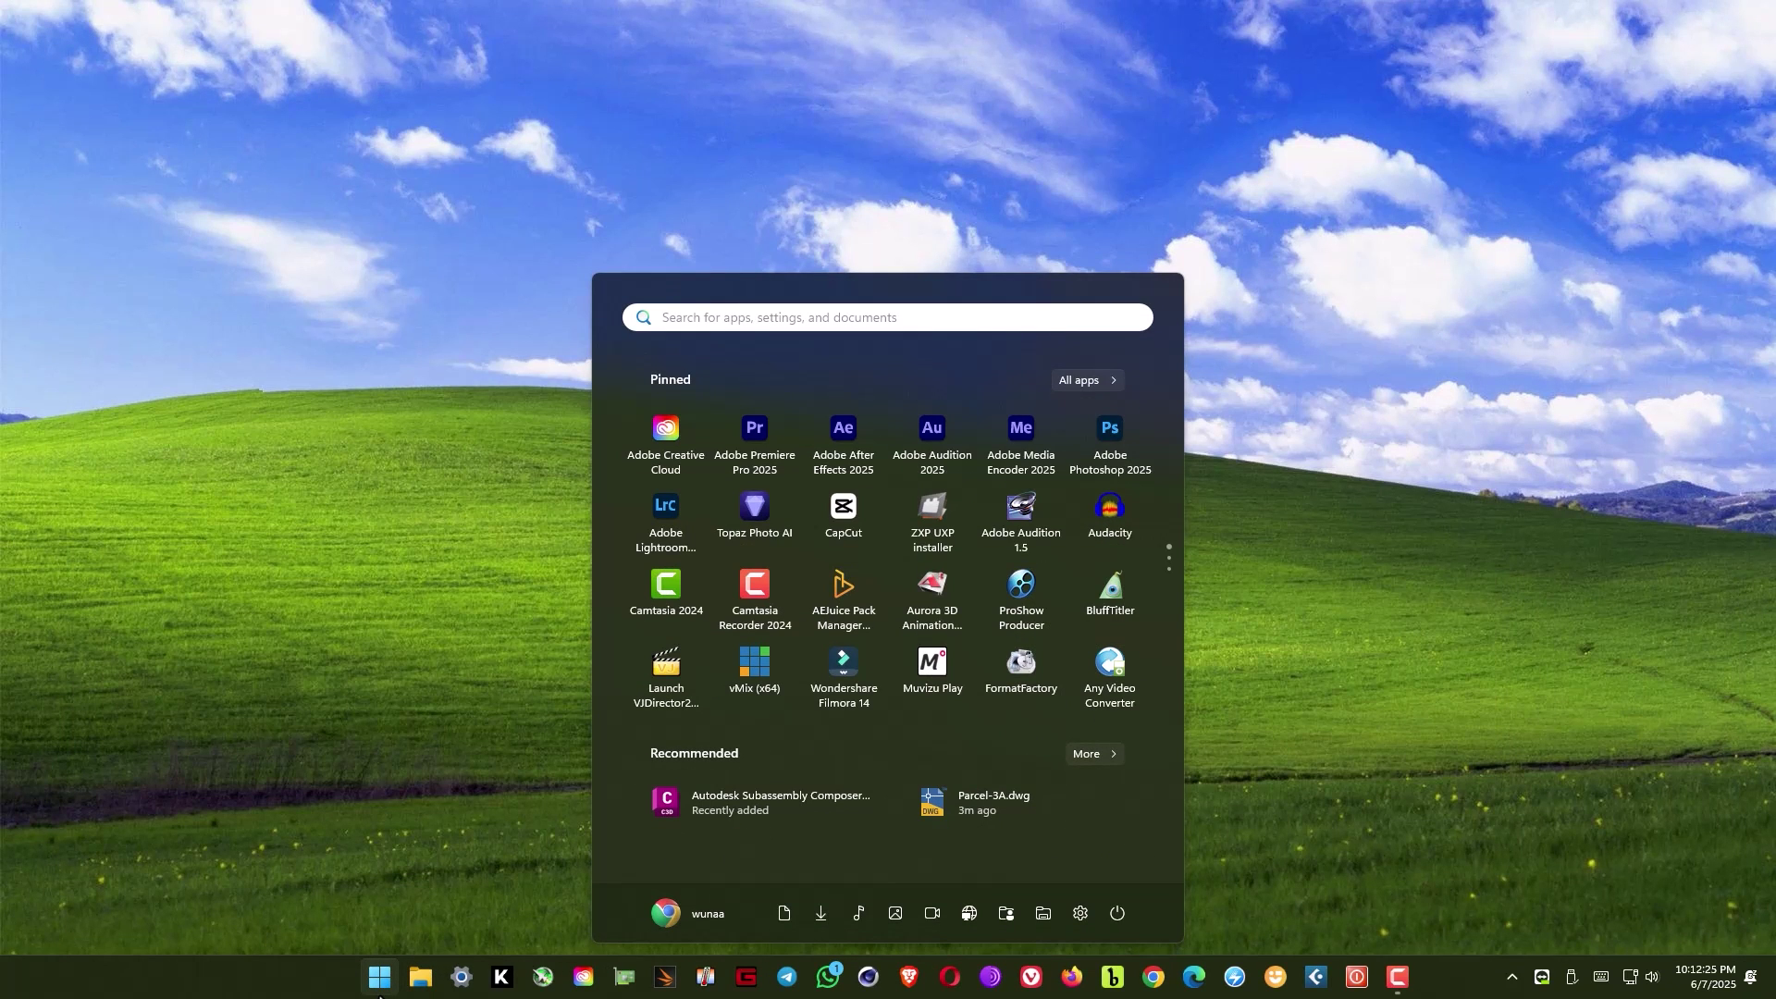
type("civil")
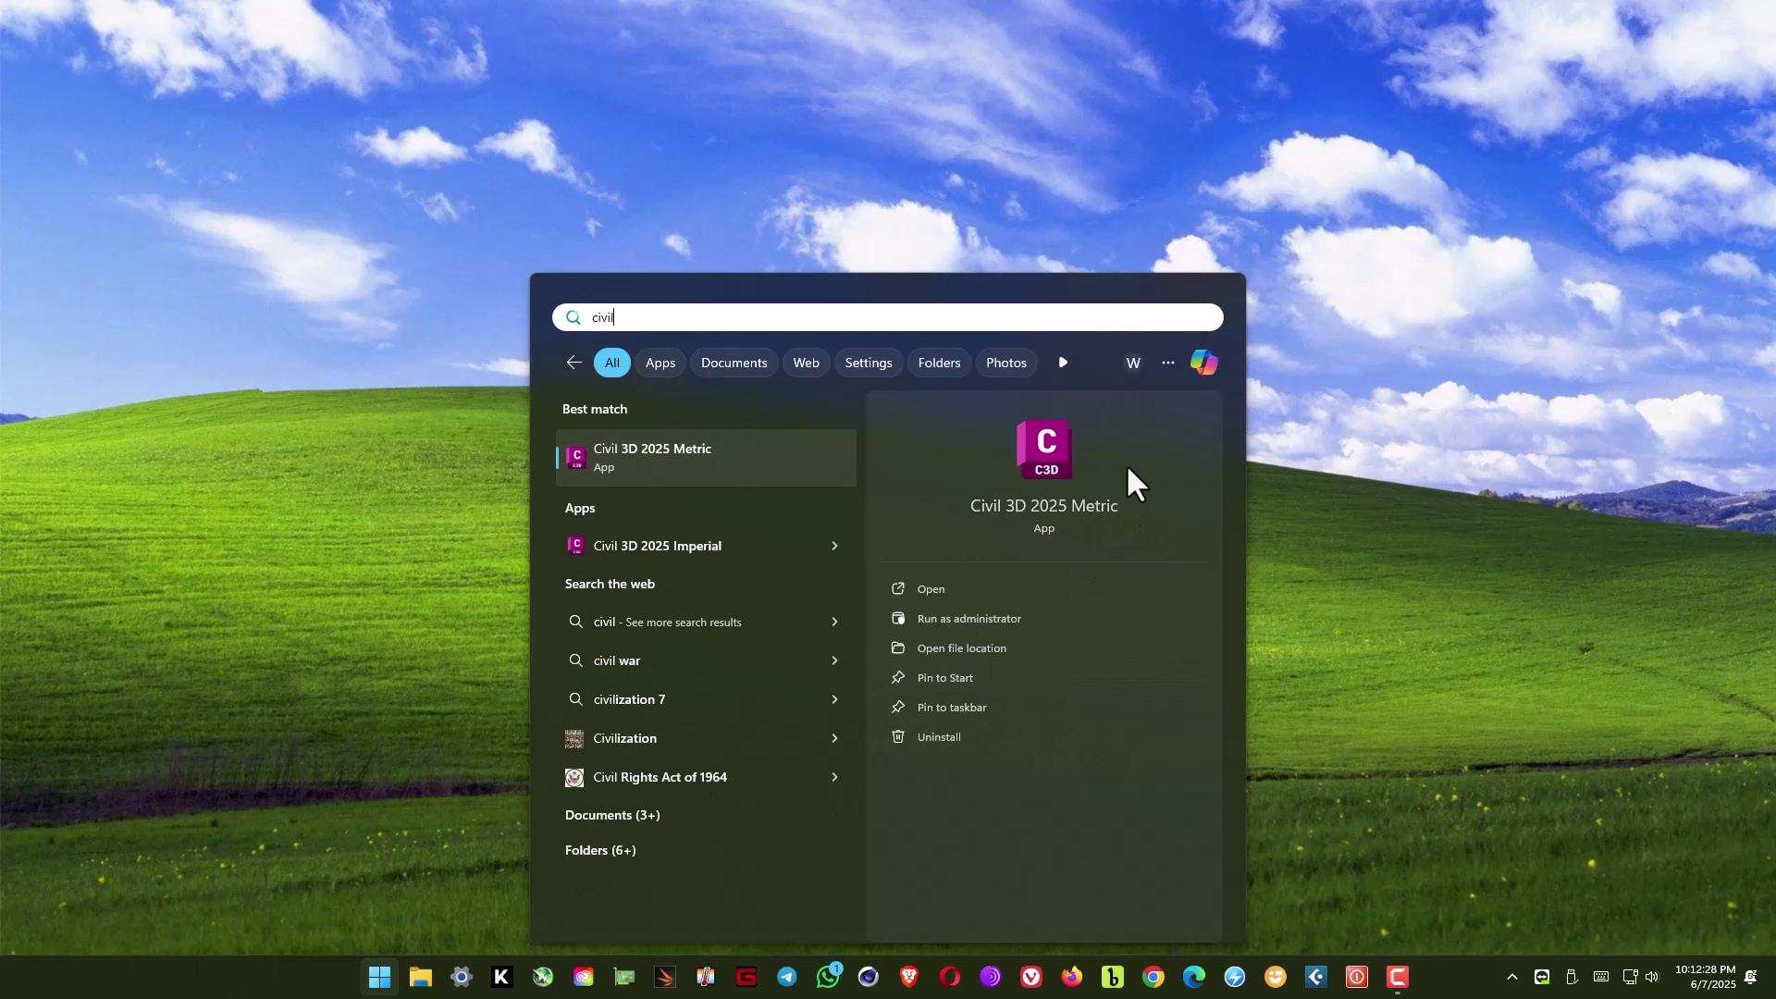
left_click(1041, 472)
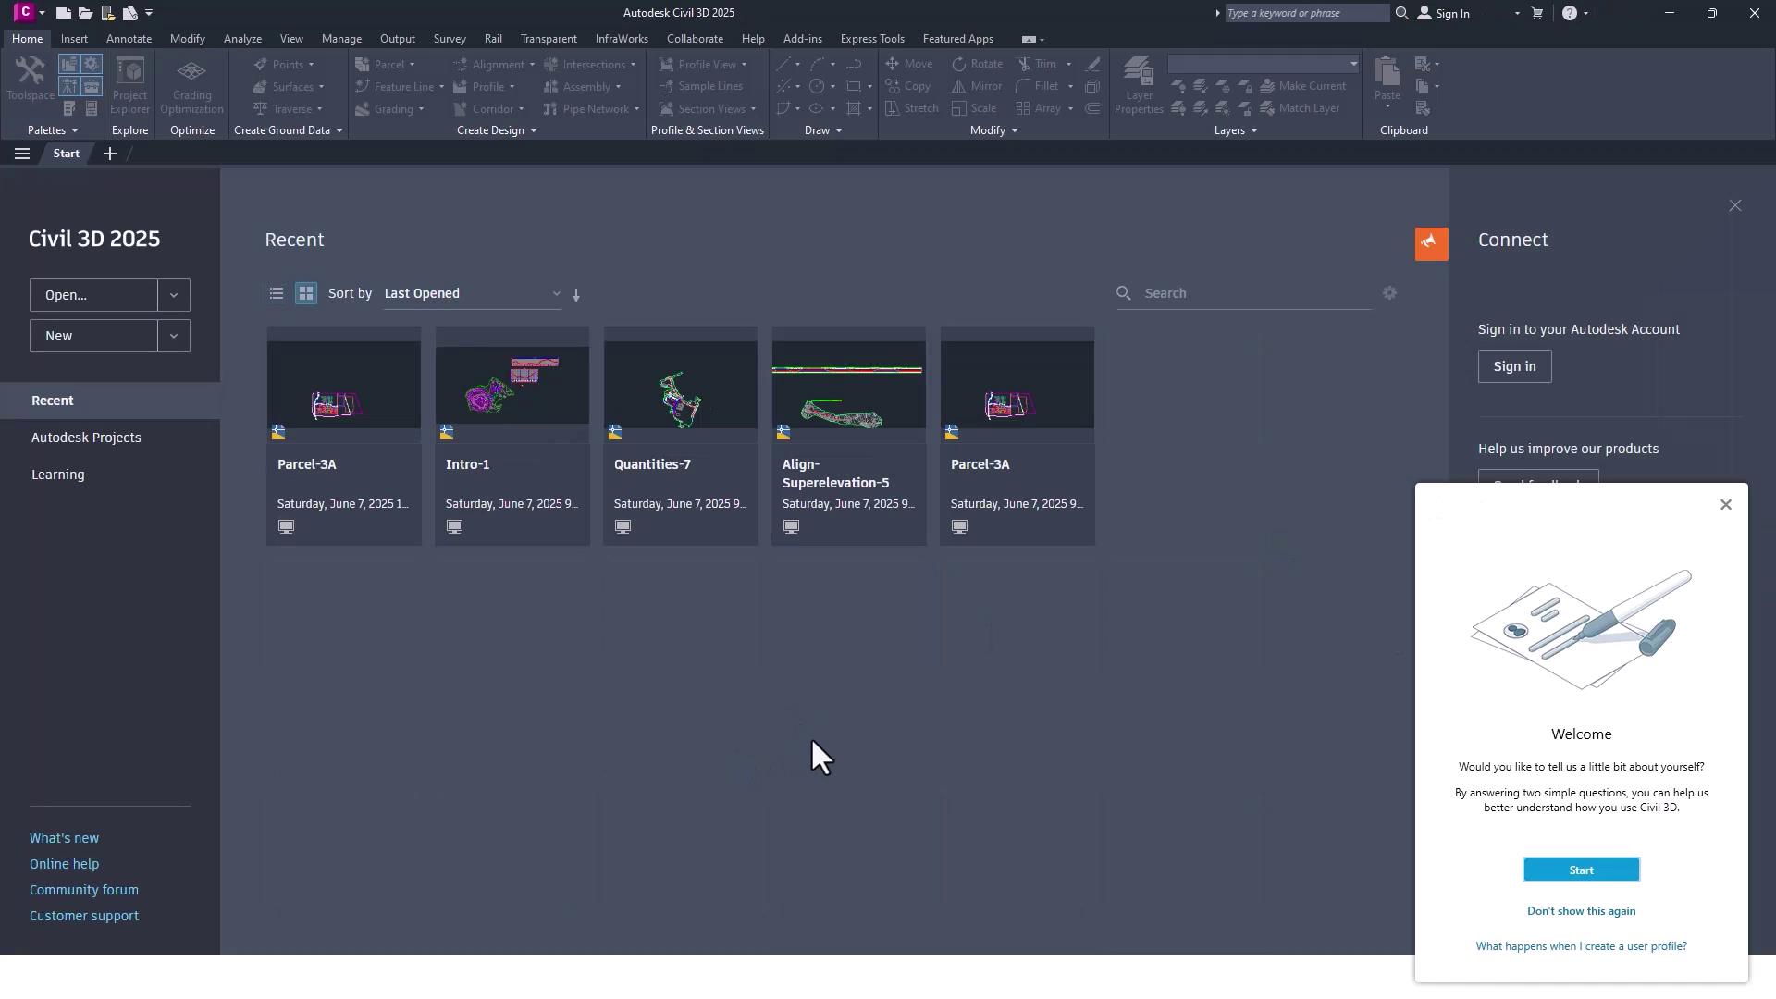
- Close the Welcome survey popup in Civil 3D 2025
left_click(1725, 504)
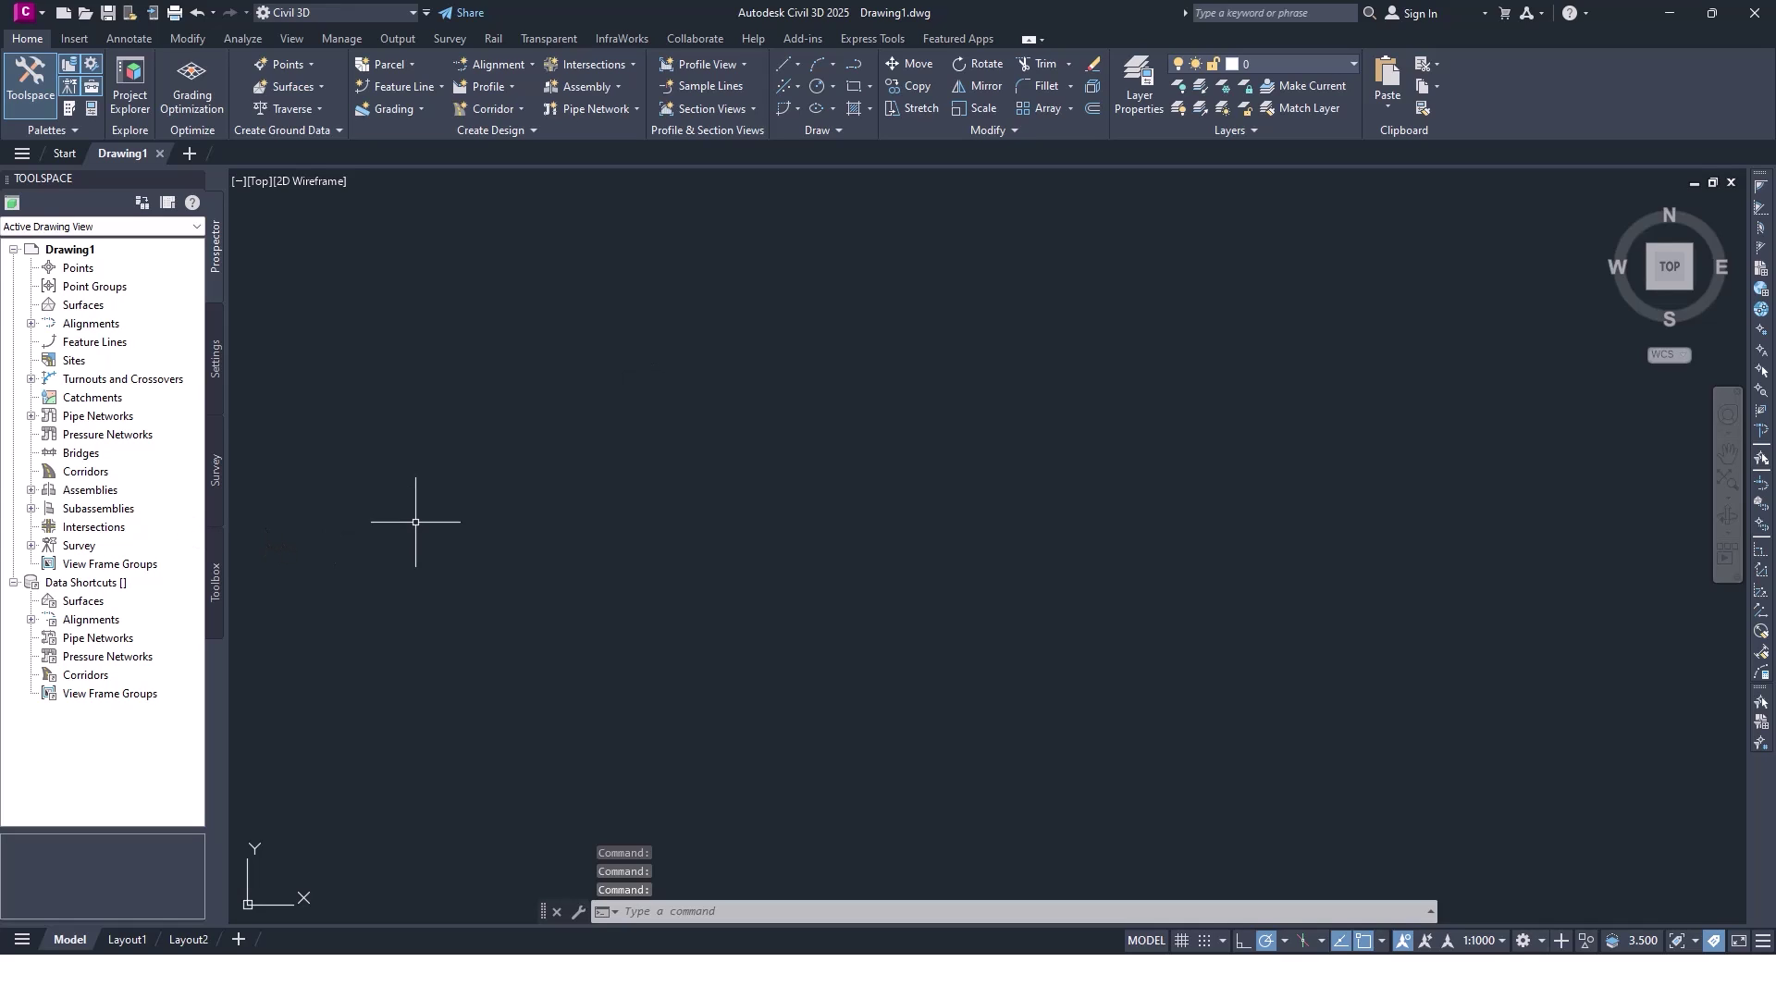
- Browse the Toolbox, Survey, Settings and Prospector Toolspace tabs, then exit Civil 3D
left_click(213, 587)
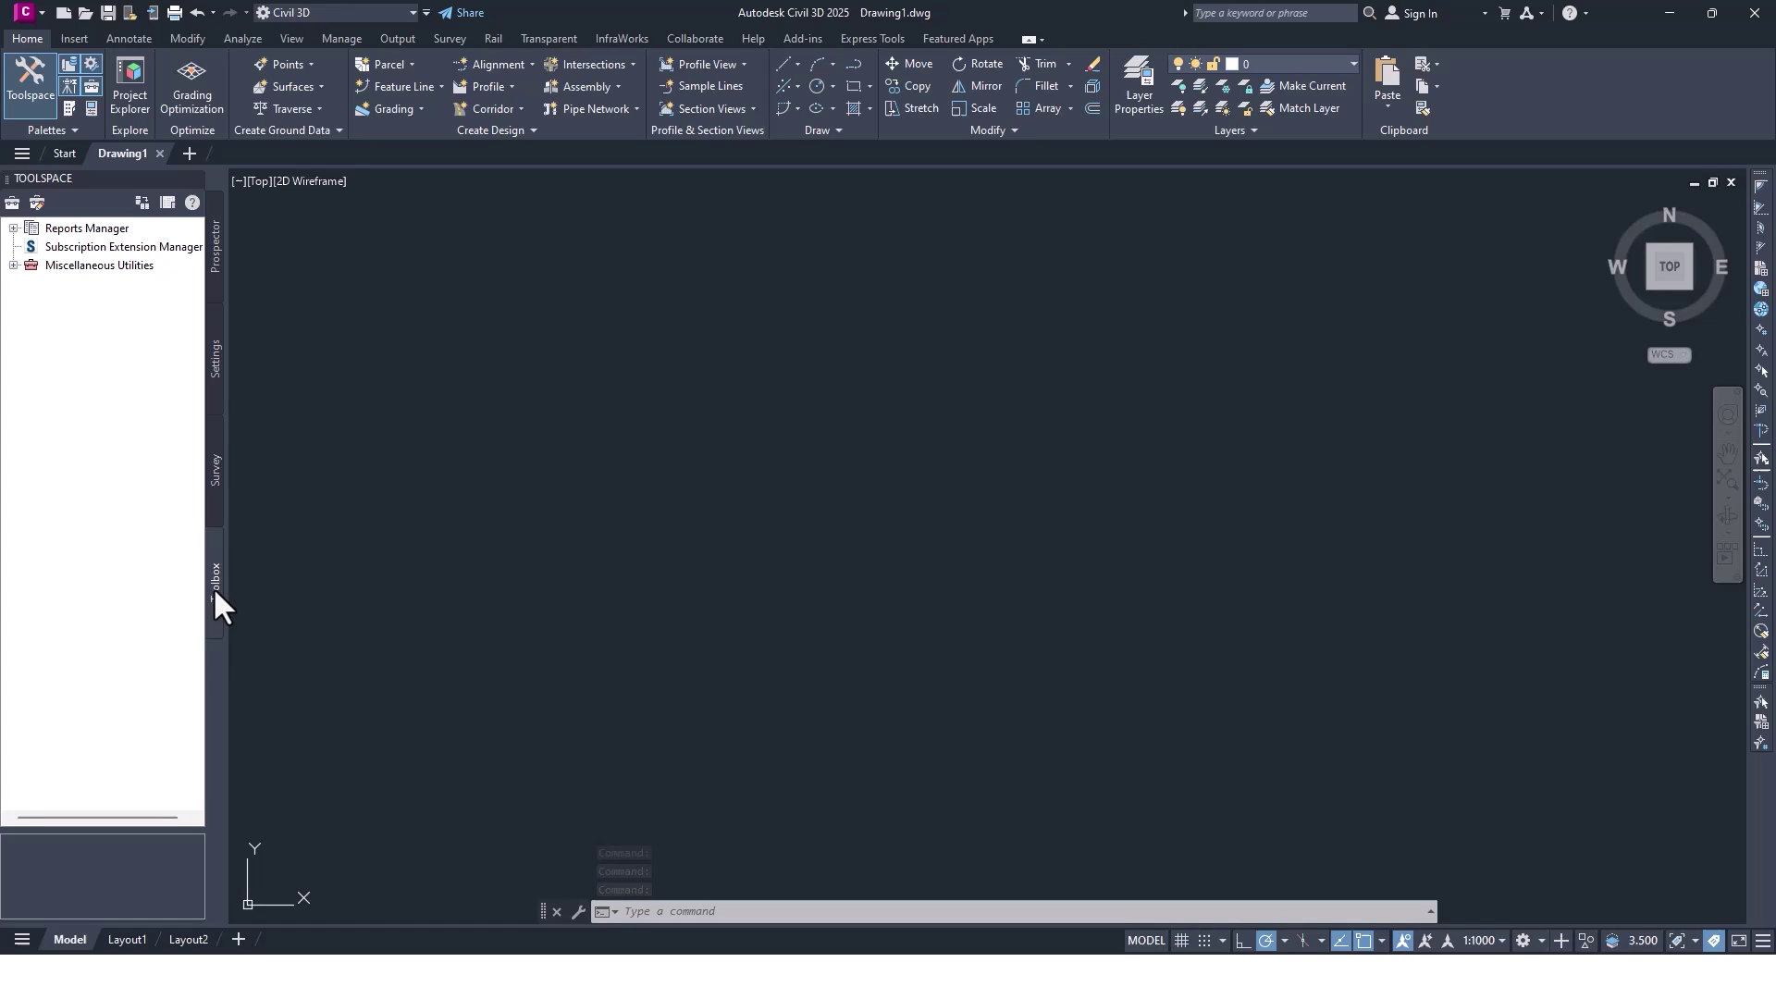
left_click(214, 479)
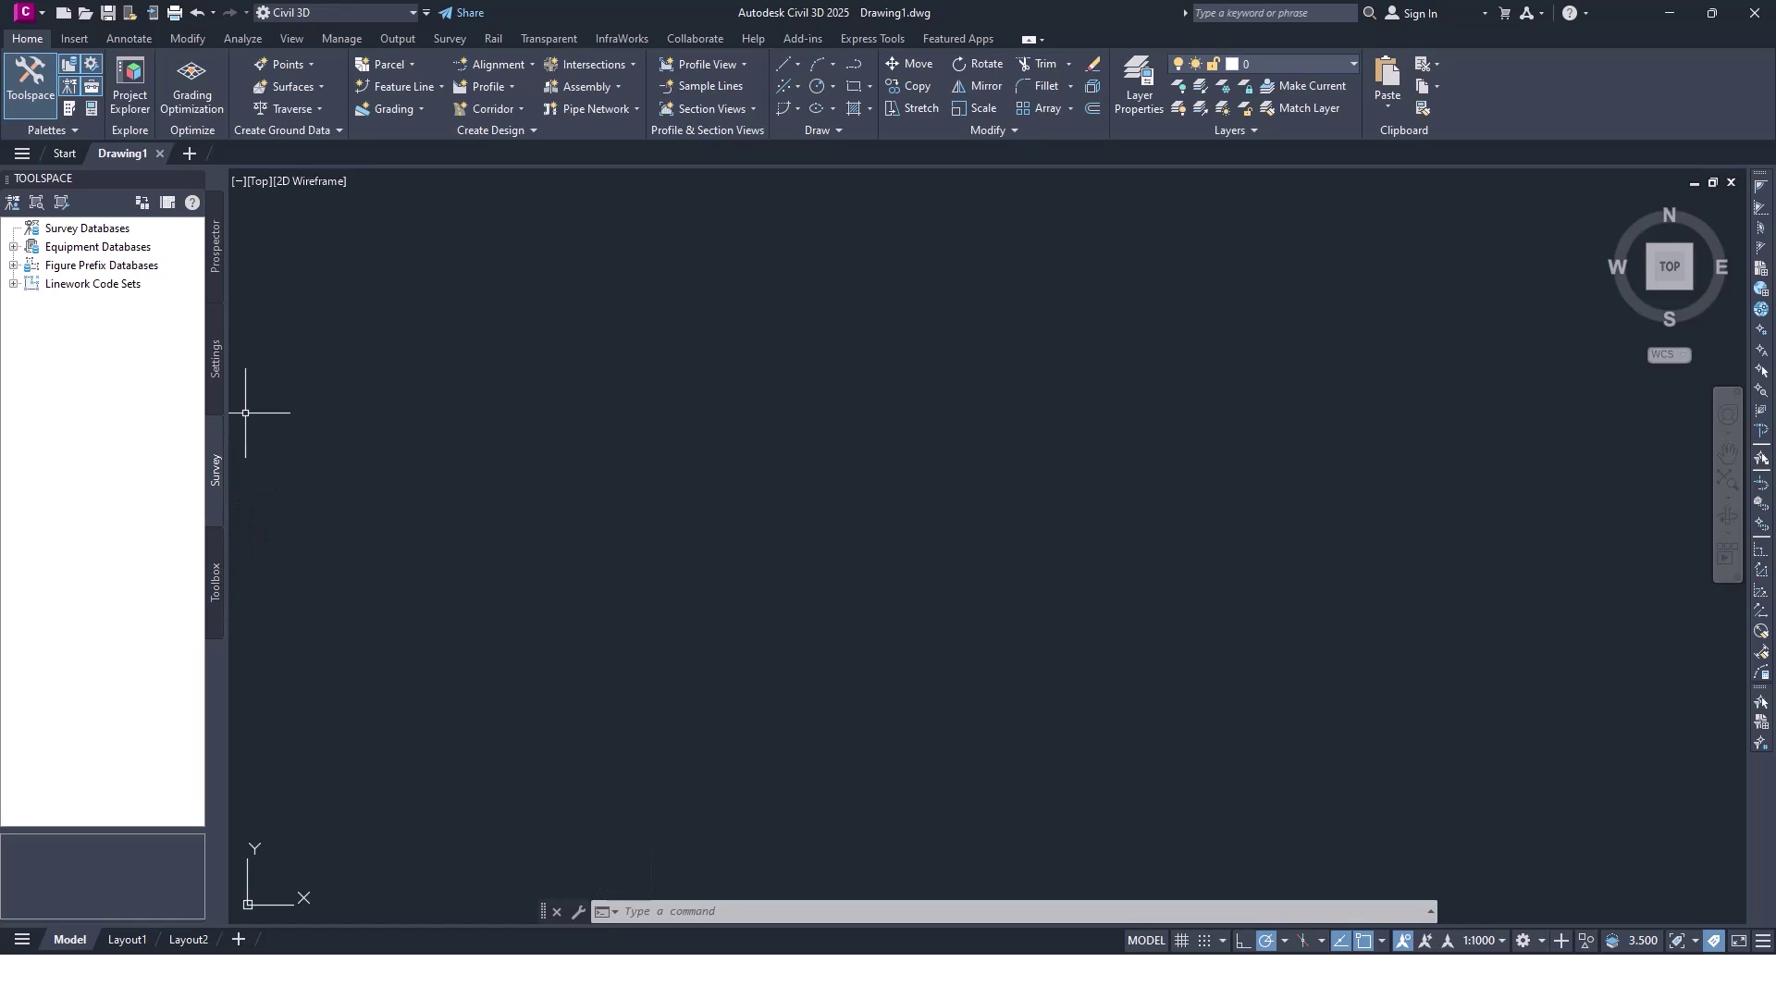
left_click(217, 357)
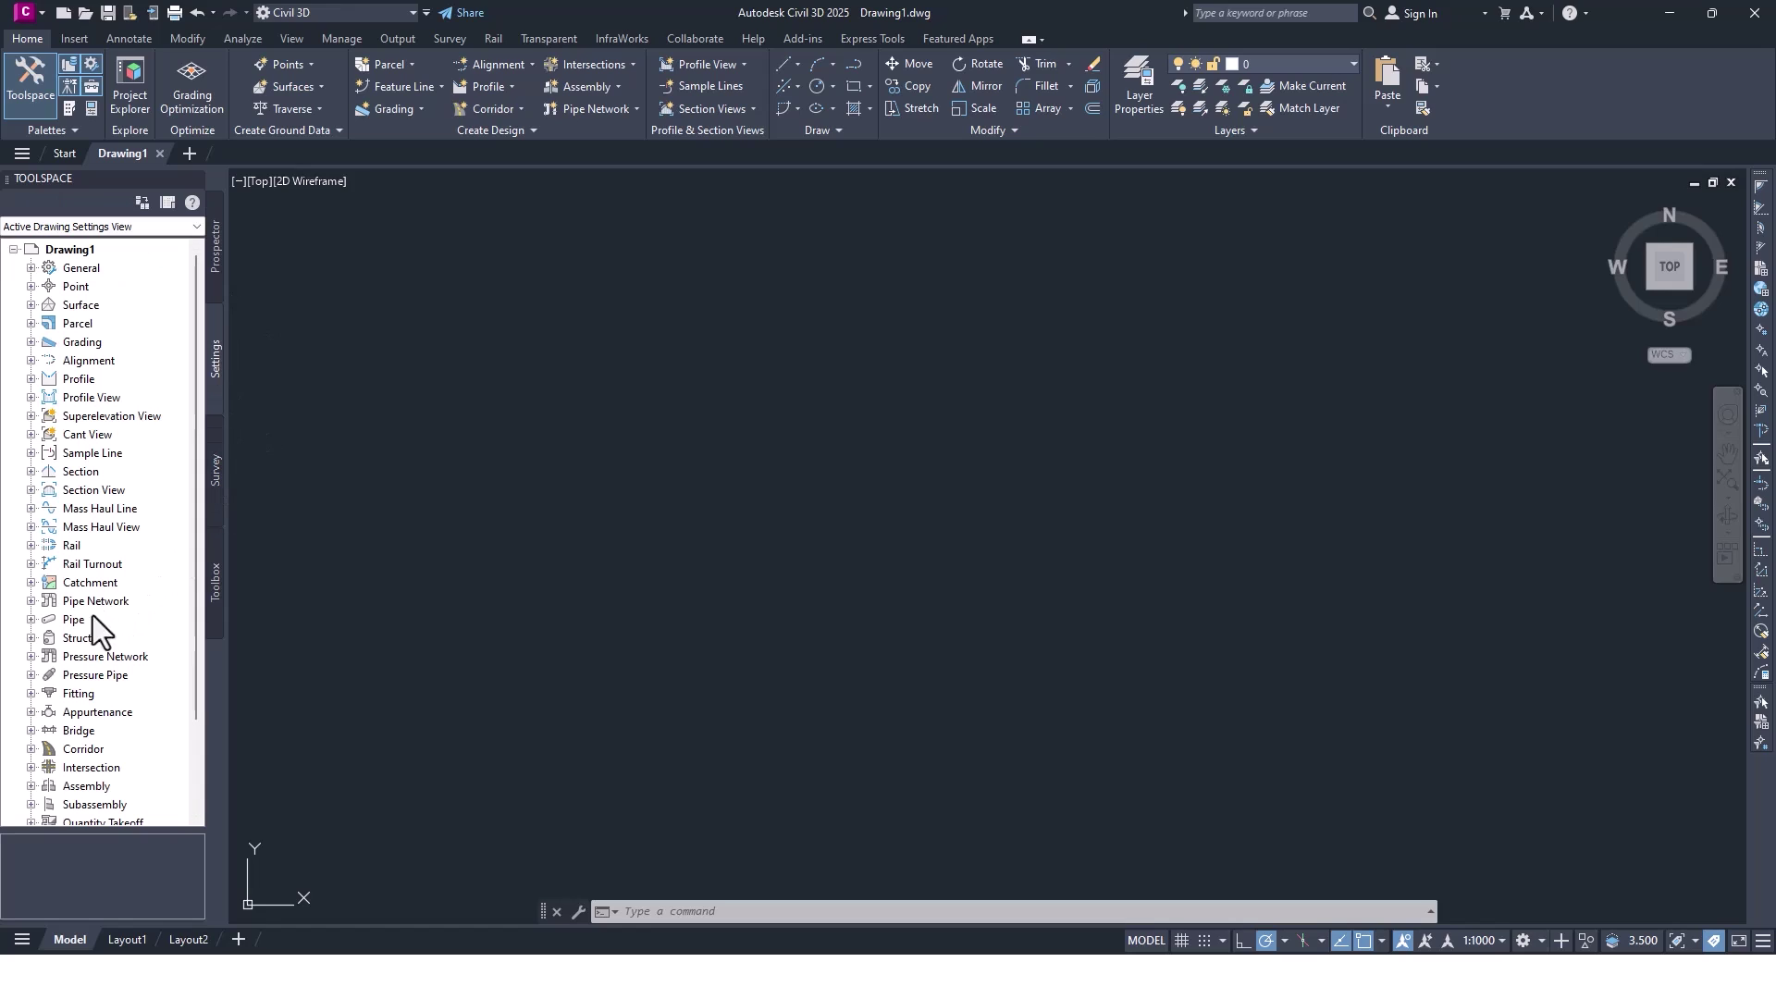
left_click(30, 619)
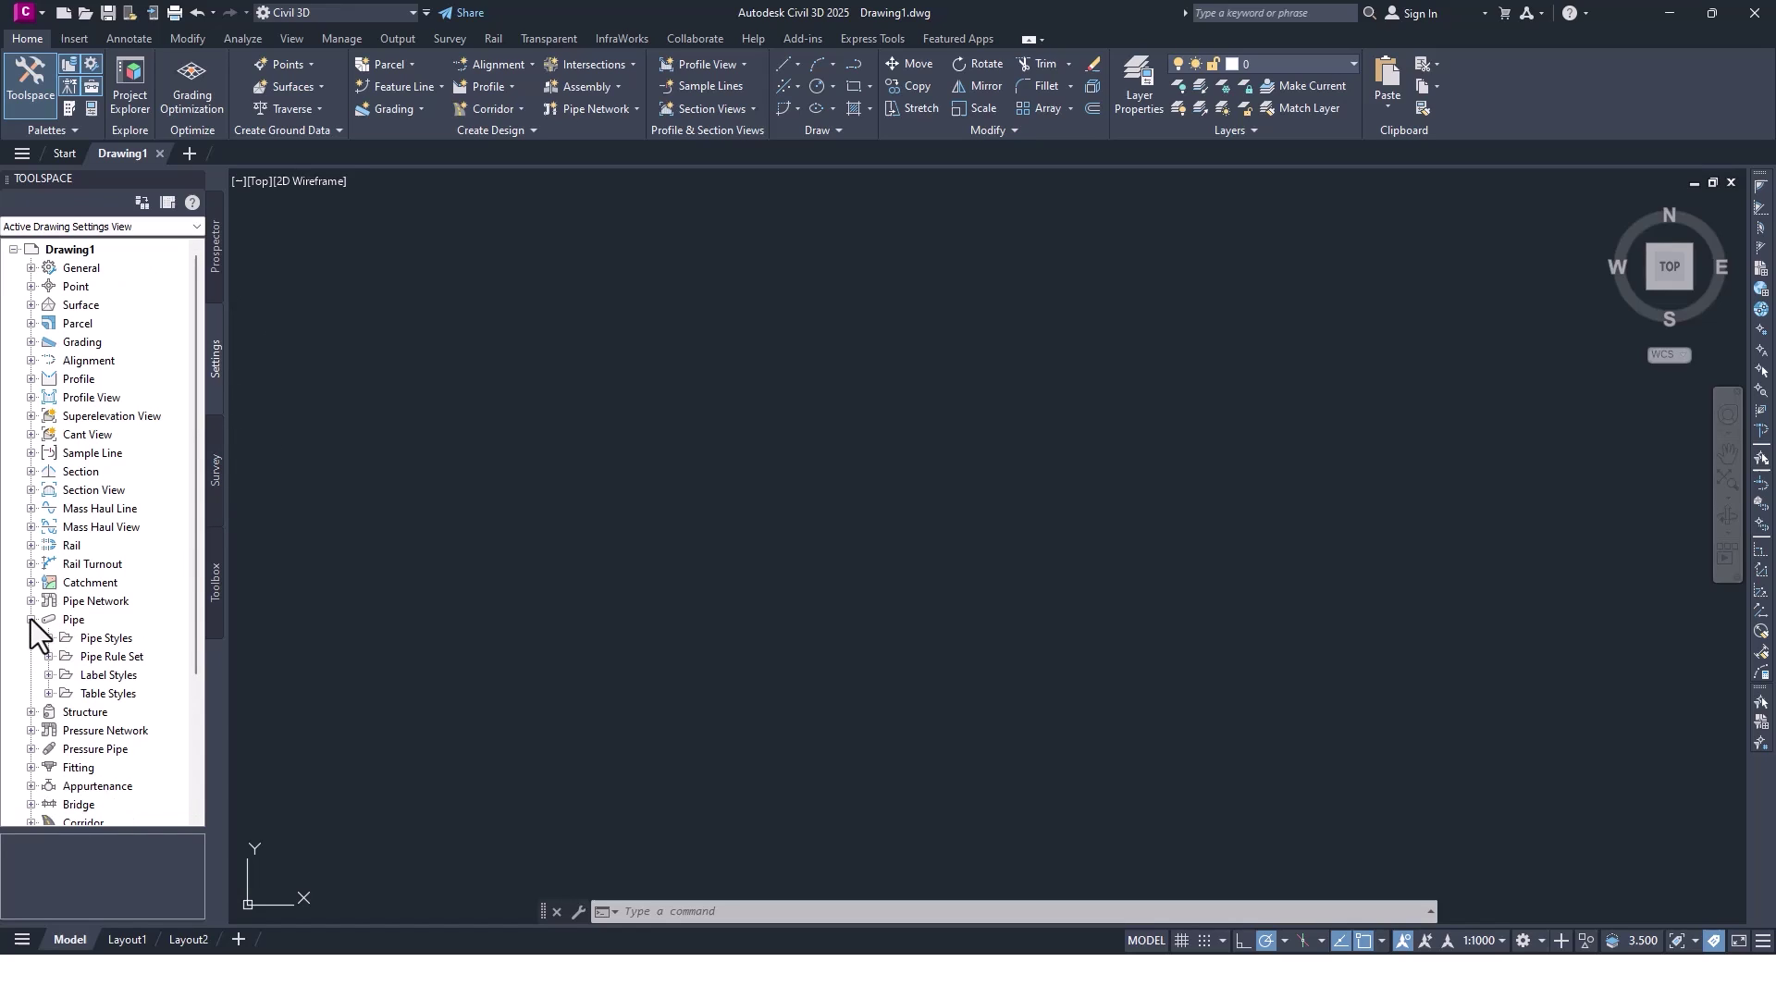
left_click(30, 618)
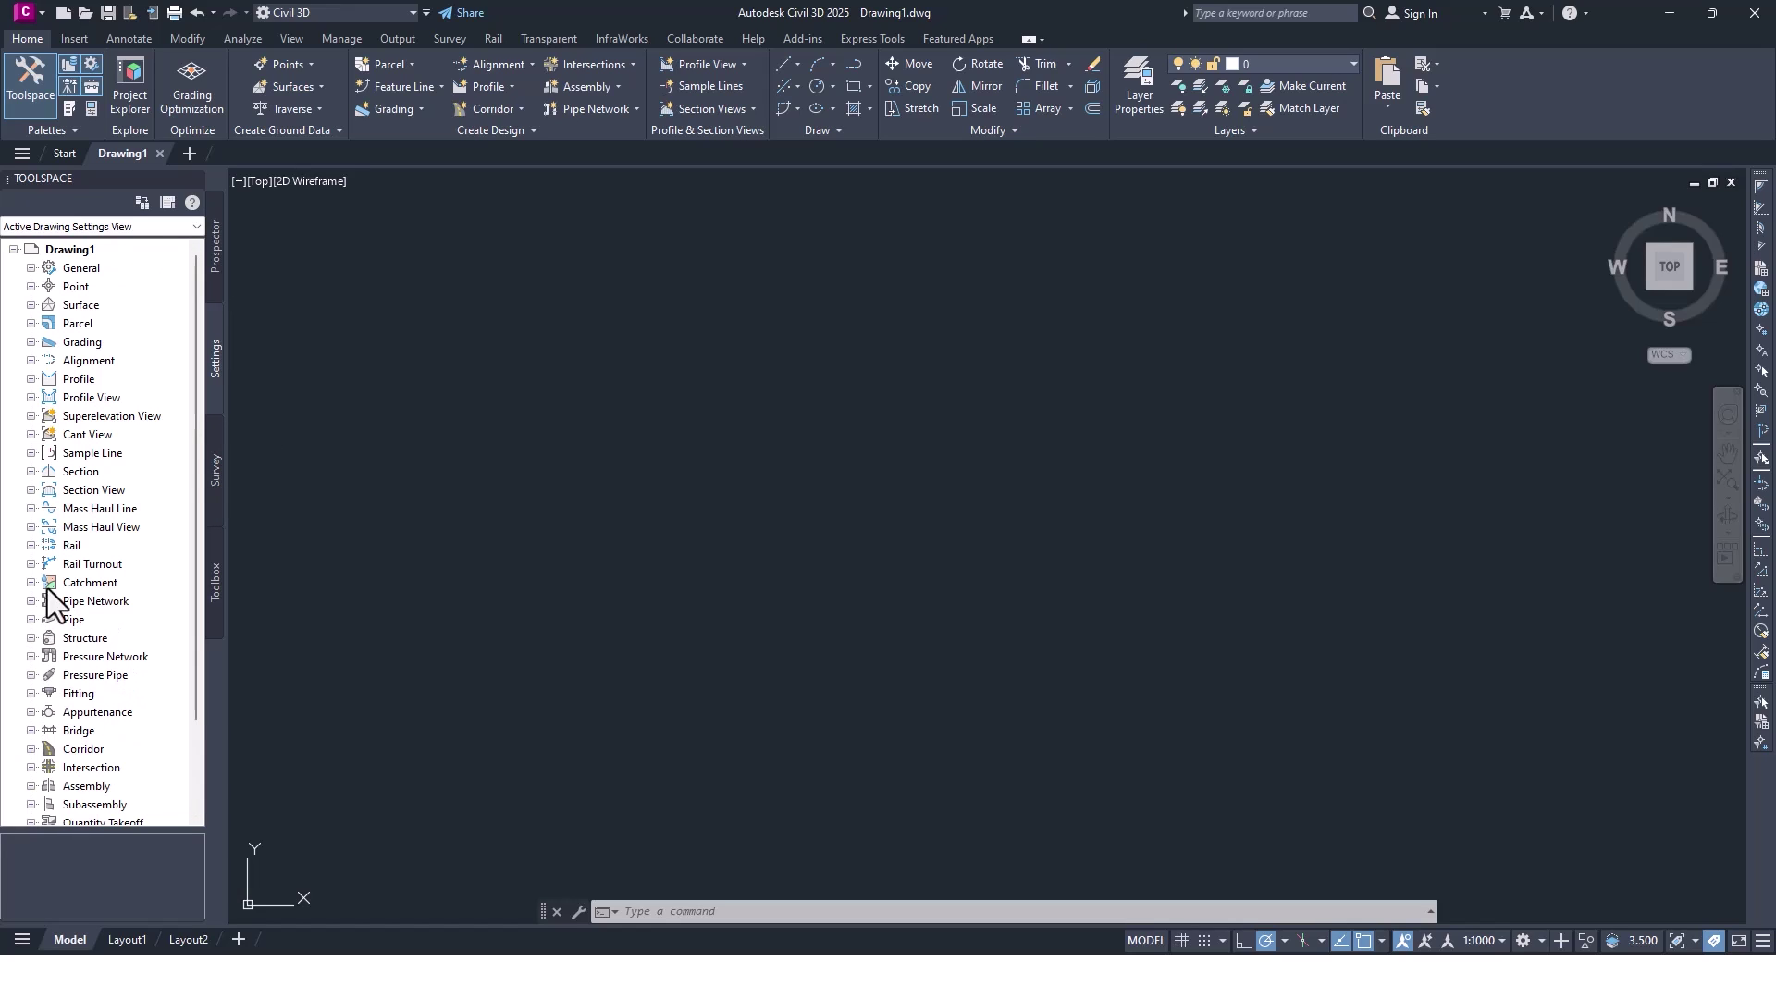
left_click(214, 257)
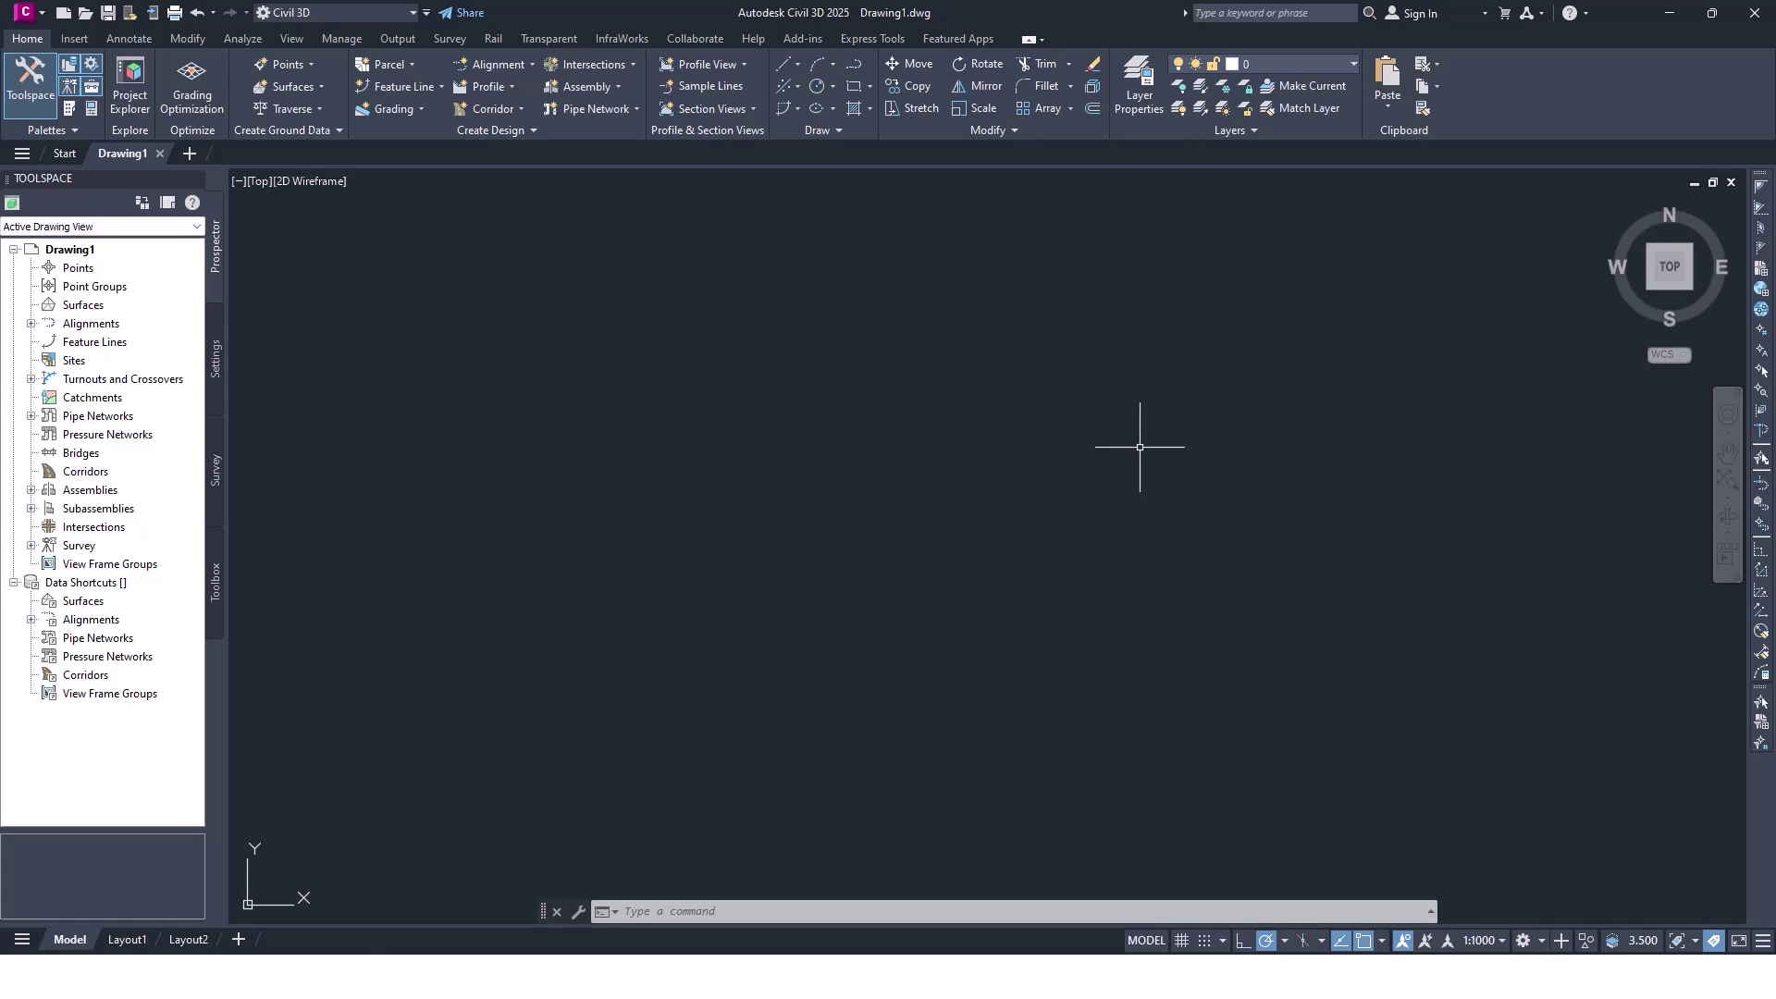
left_click(1755, 13)
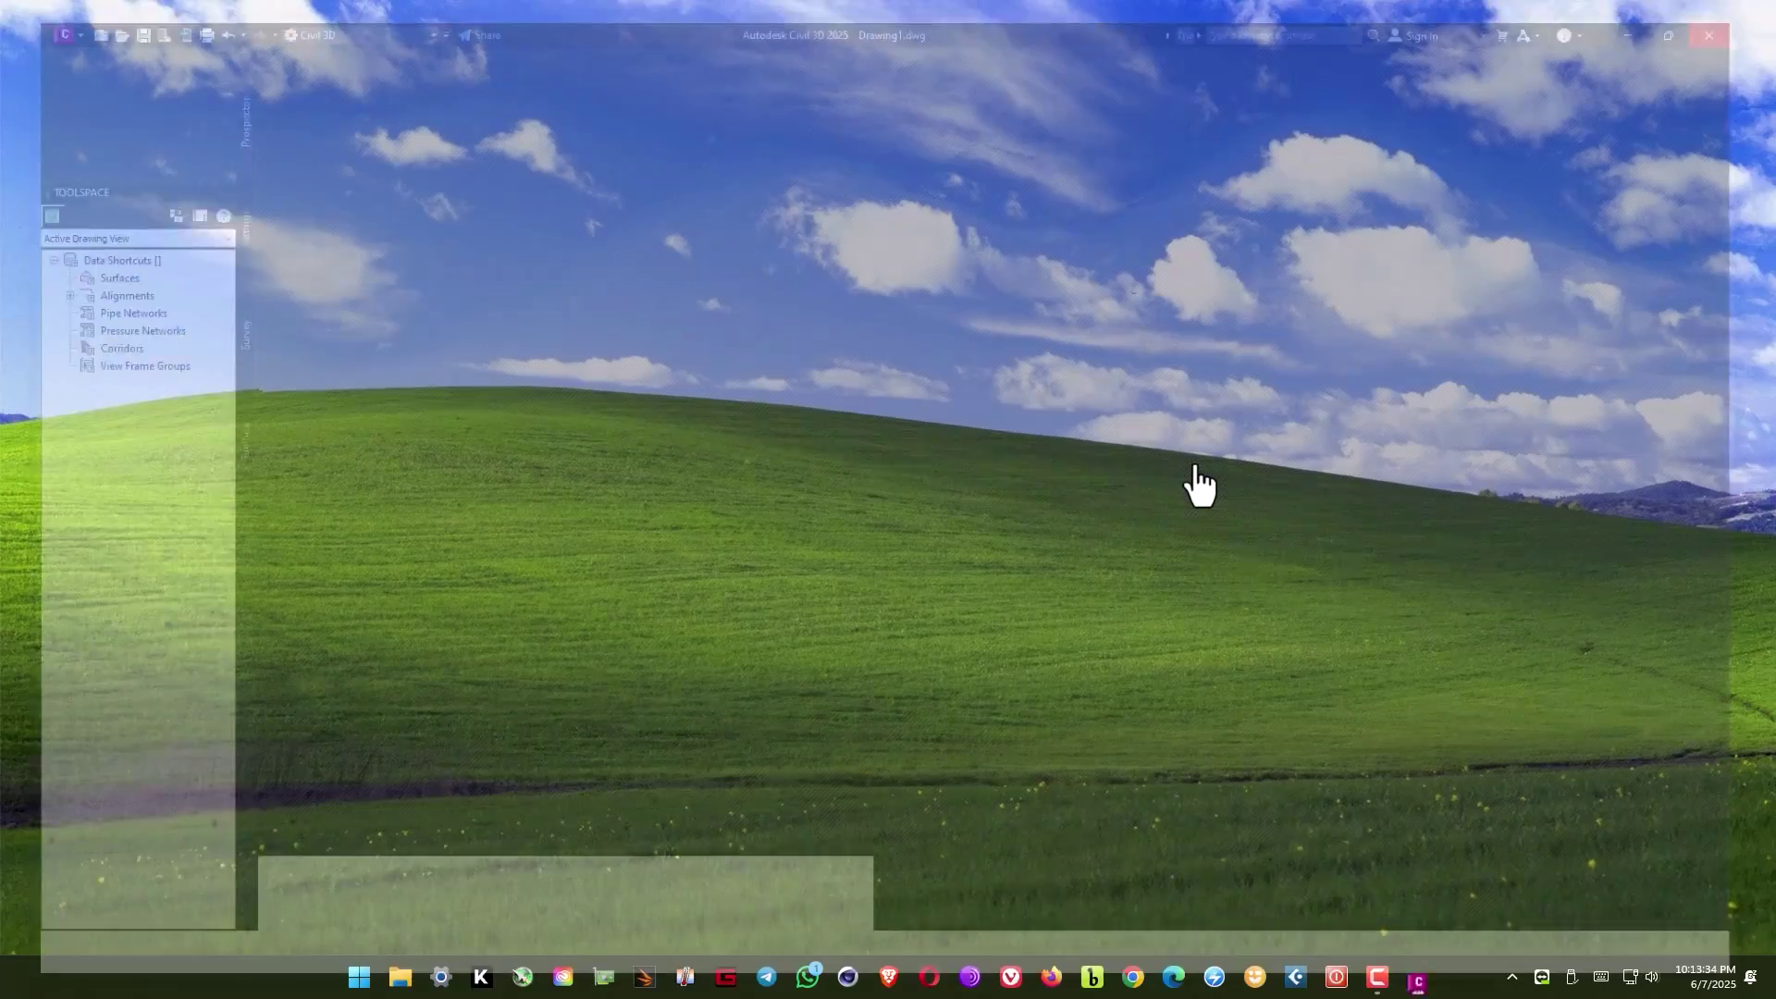